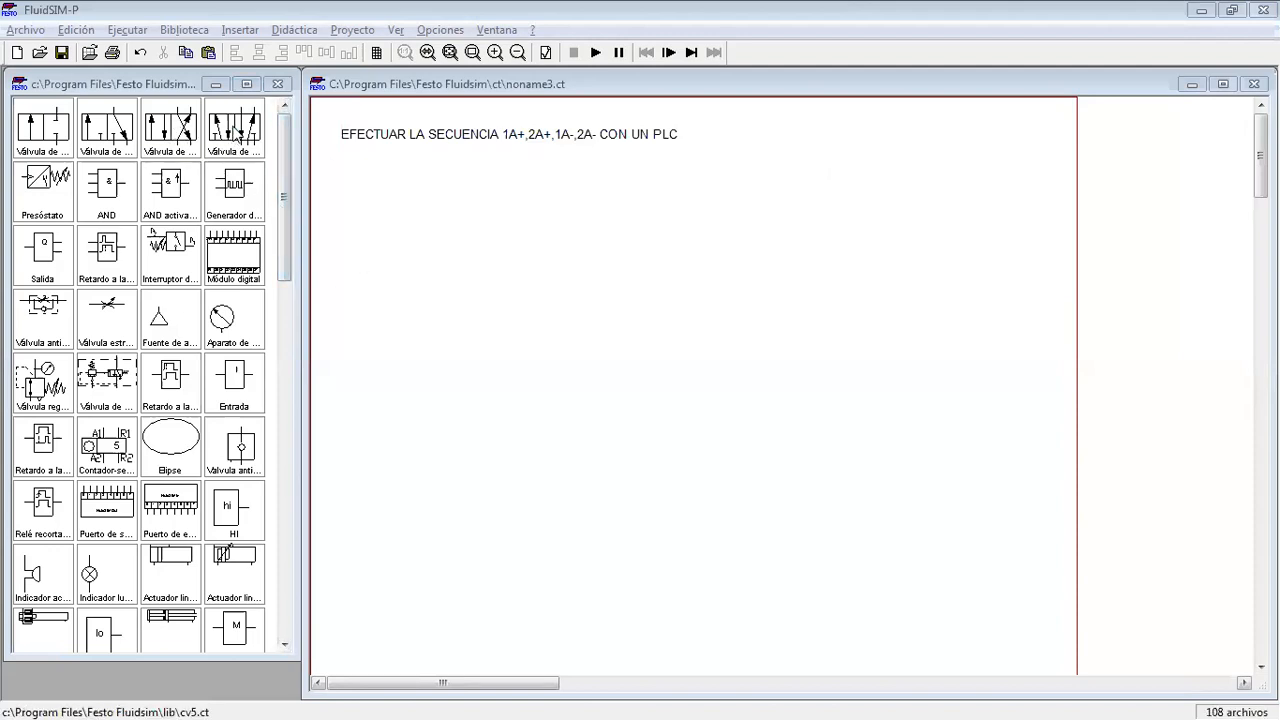
Place a 5/n-way valve with a double-acting cylinder above it, and connect valve ports 4 and 2 to the cylinder
drag(234, 126, 855, 267)
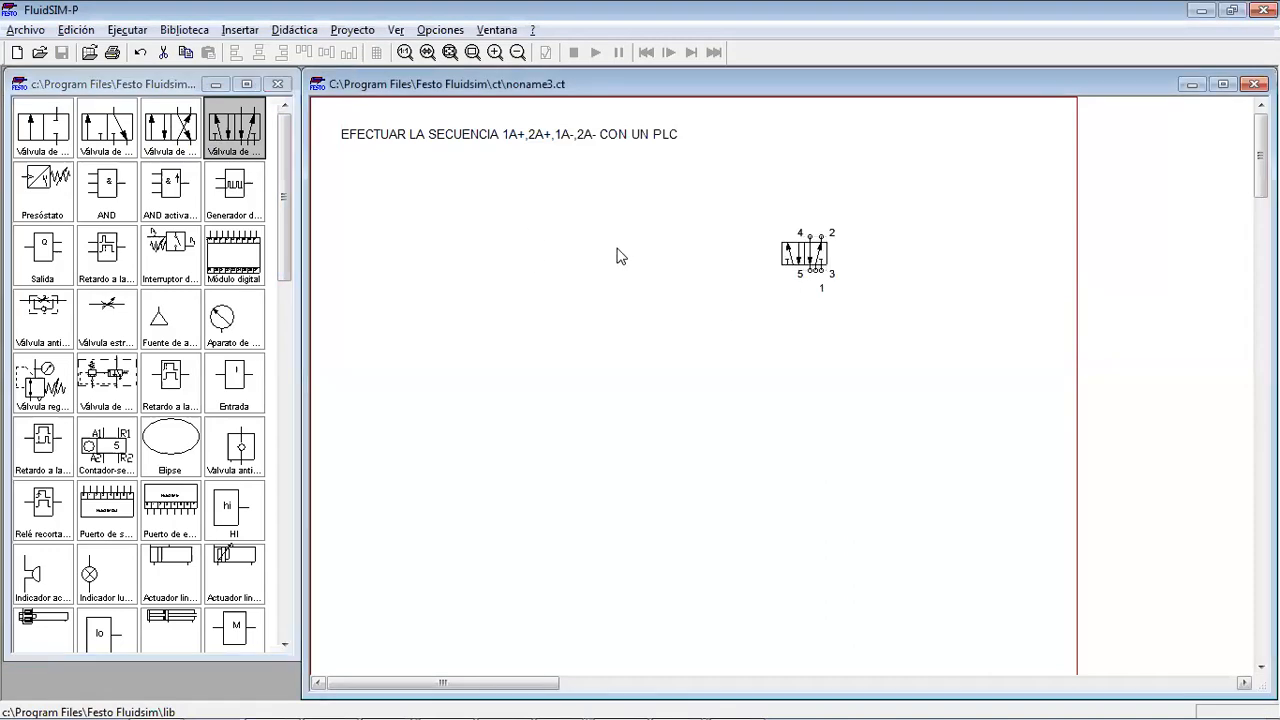
drag(284, 225, 284, 666)
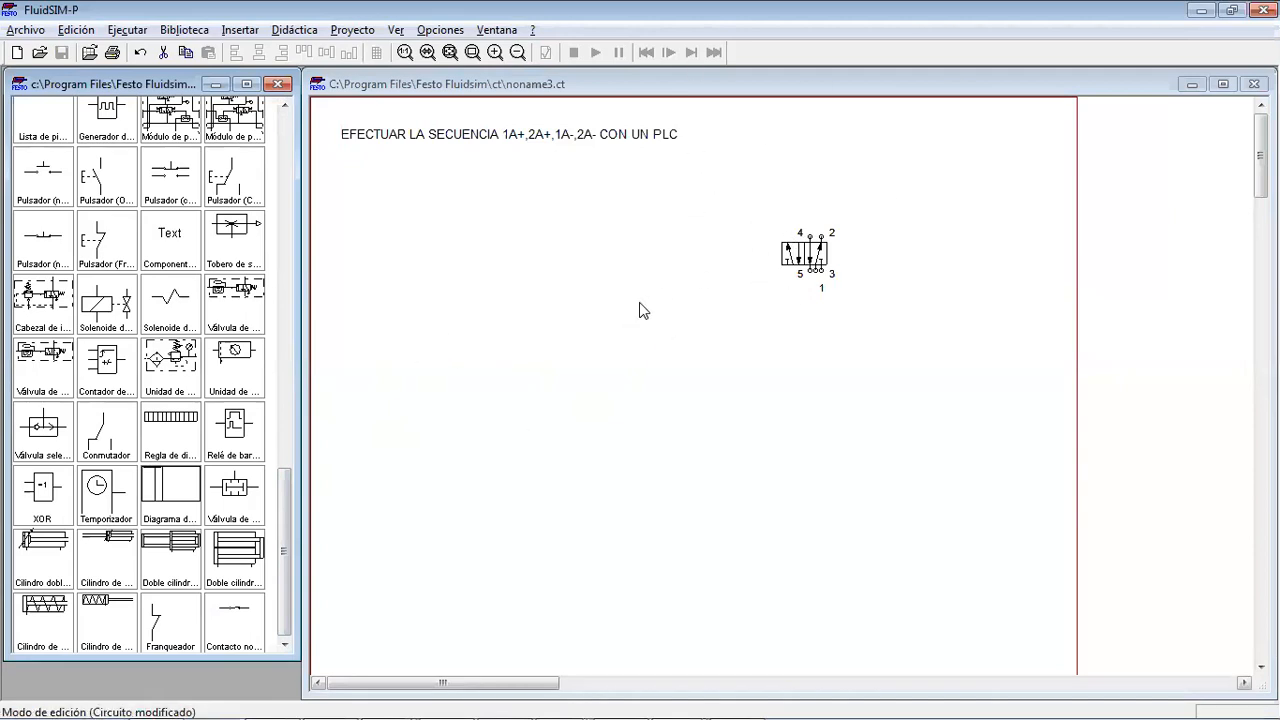
drag(59, 543, 826, 177)
drag(823, 238, 826, 192)
mouse_move(809, 177)
mouse_down()
mouse_move(797, 211)
mouse_move(810, 234)
mouse_up()
Attach a compressed air source to the valve's port 1 and close ports 5 and 3 with the triangular exhaust symbol
drag(285, 495, 283, 124)
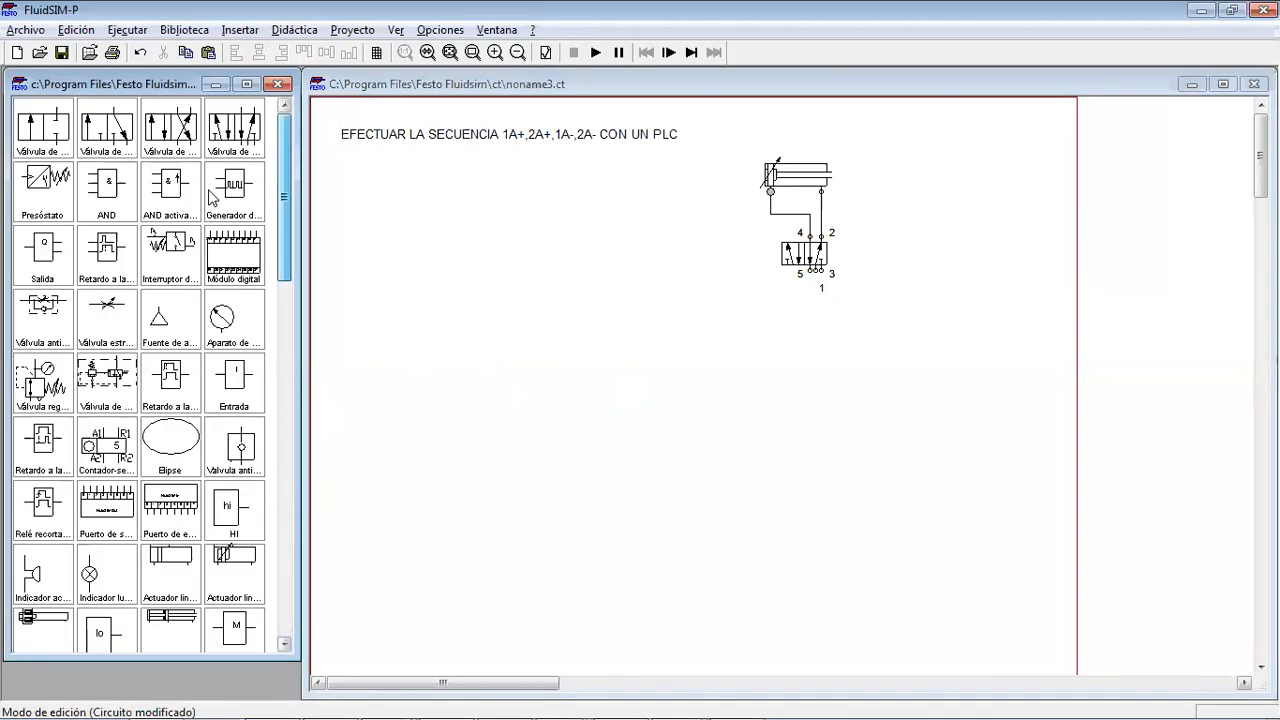
drag(170, 318, 813, 266)
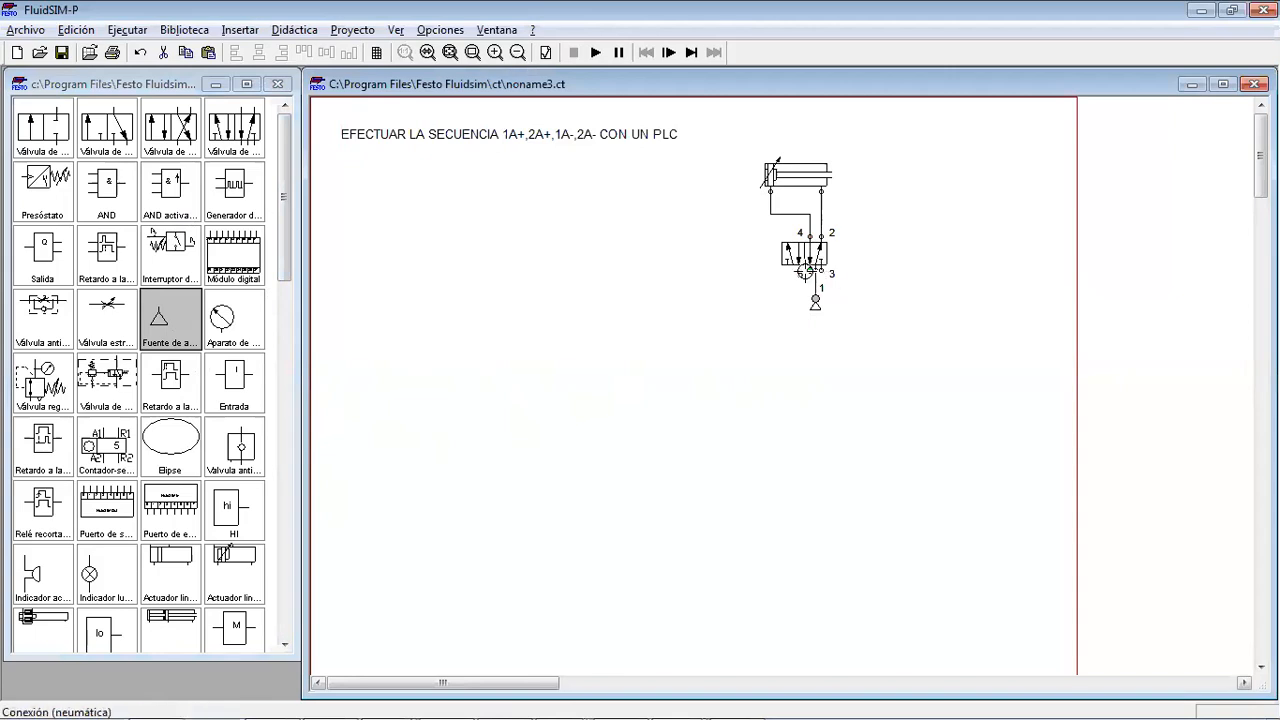
double_click(806, 270)
click(655, 413)
click(628, 500)
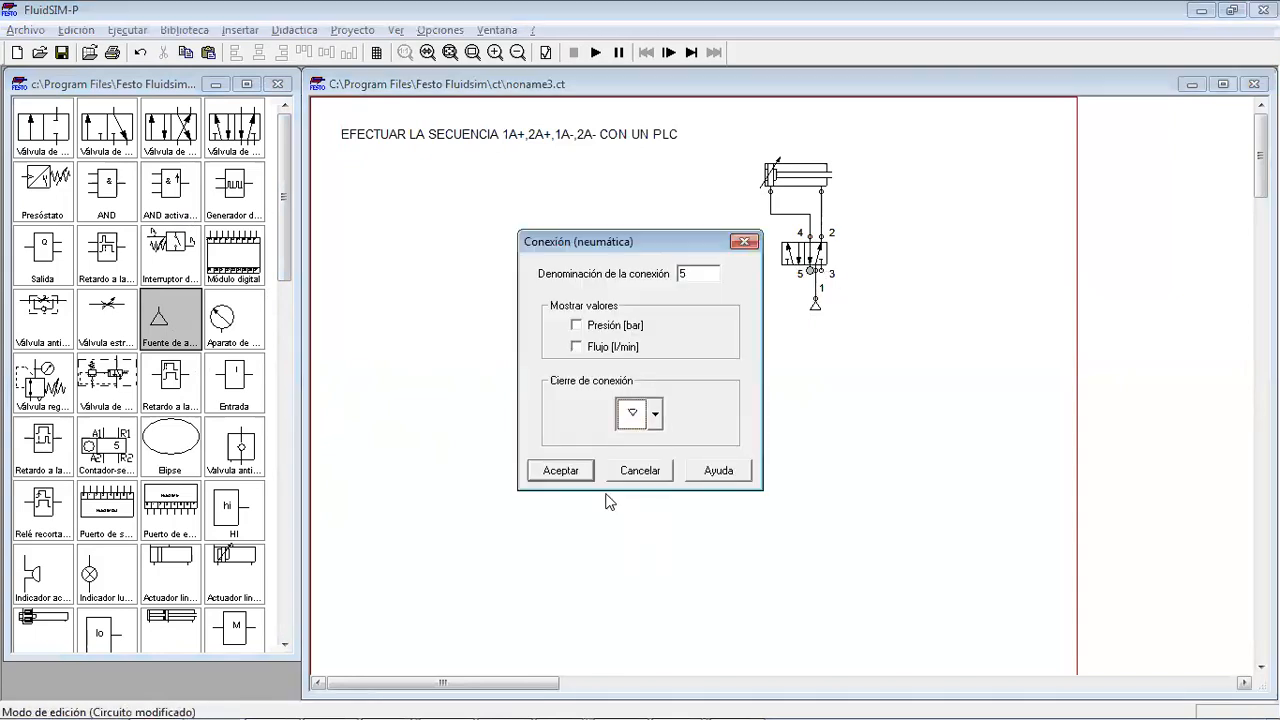
click(560, 470)
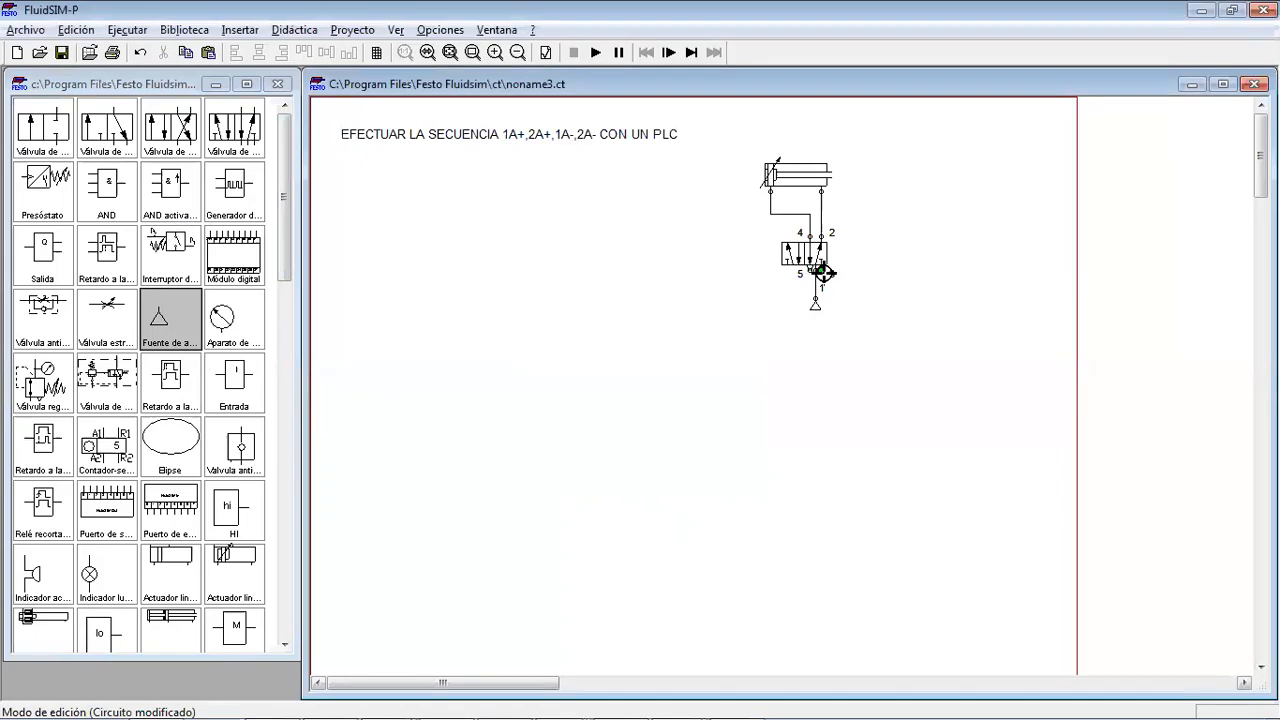
double_click(822, 272)
click(655, 413)
click(630, 497)
click(561, 471)
Configure the 5/n-way valve with electric solenoid actuation on both its left and right sides
click(805, 262)
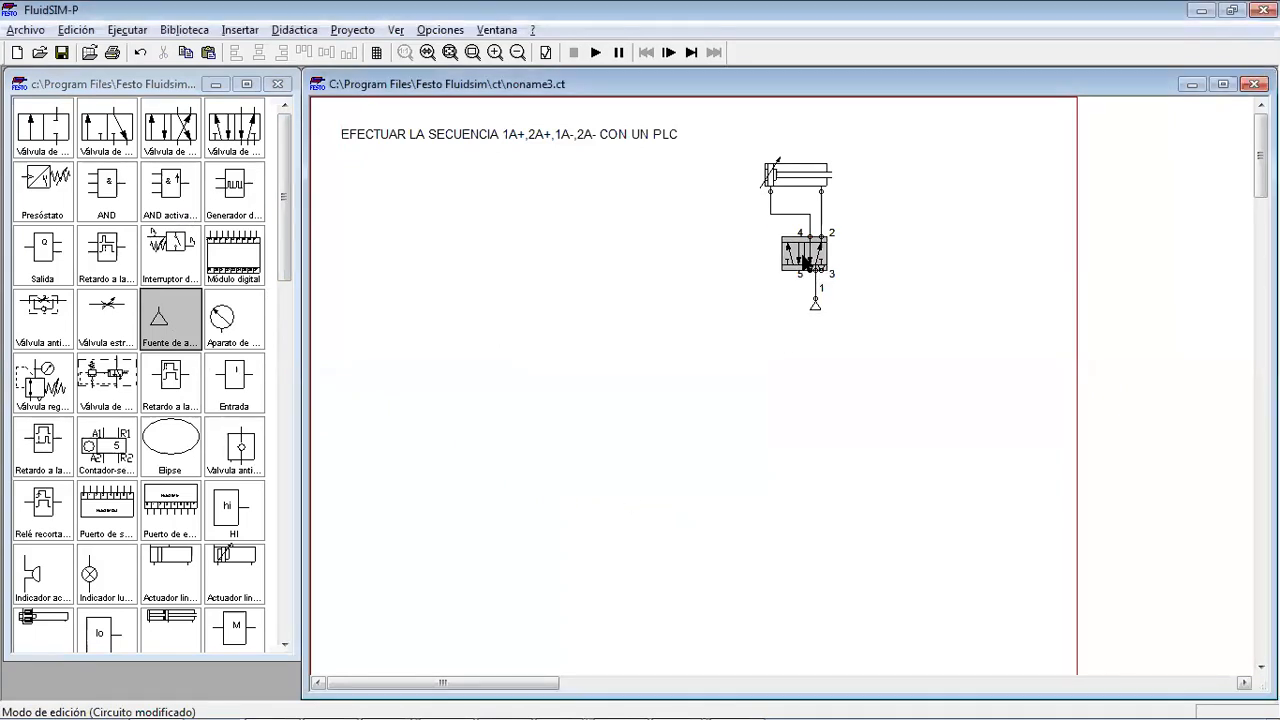
double_click(805, 262)
click(510, 420)
click(490, 483)
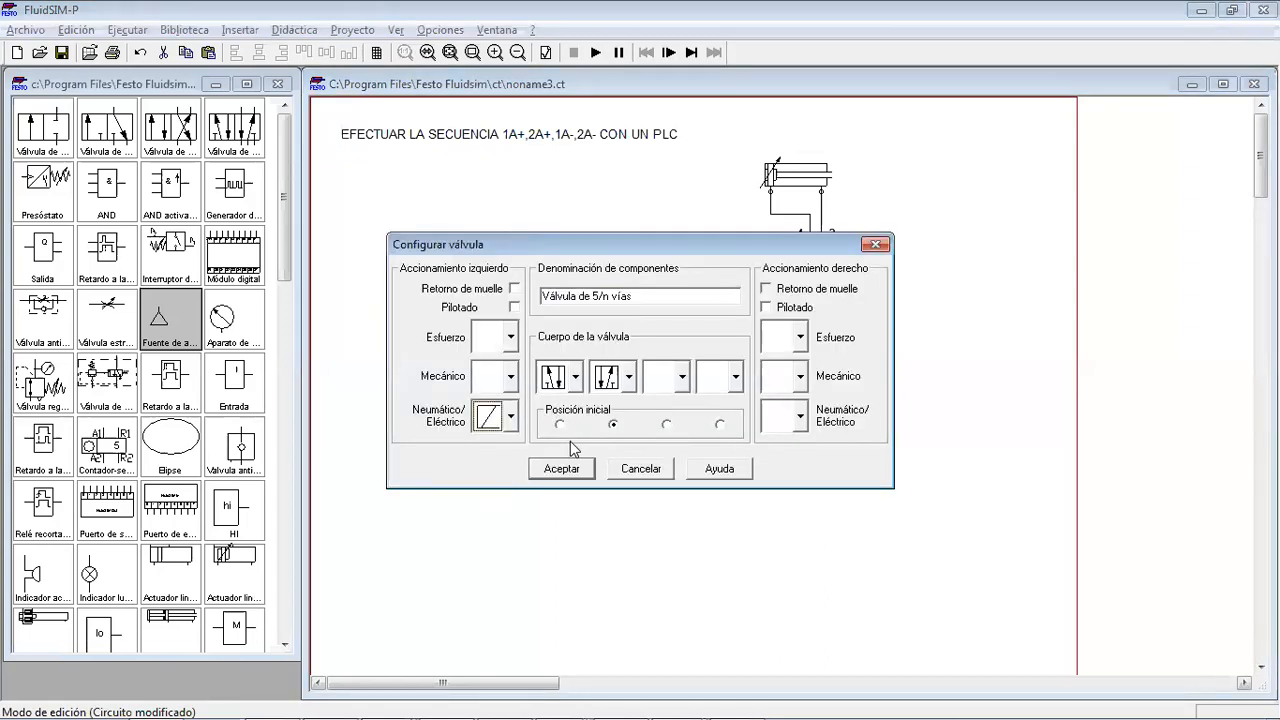
click(800, 418)
click(778, 478)
click(578, 473)
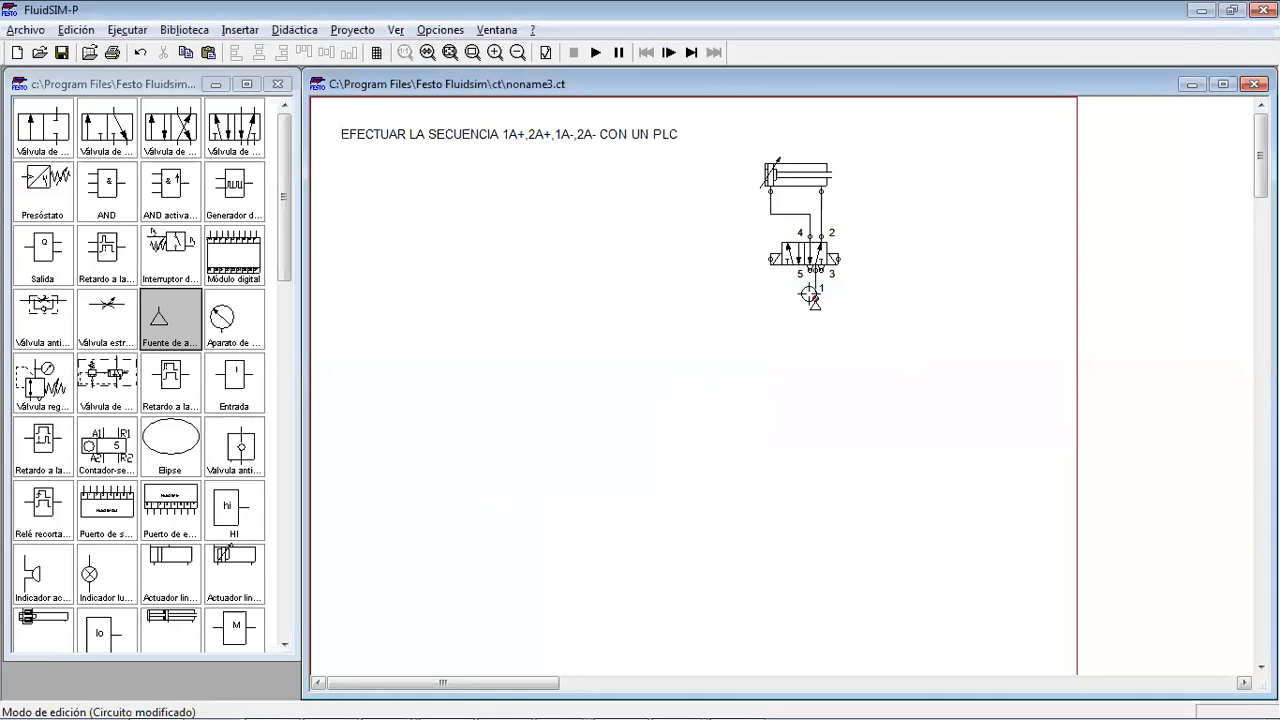
Duplicate the whole cylinder, valve and air source circuit and place the copy level with and to the right of the original
click(796, 178)
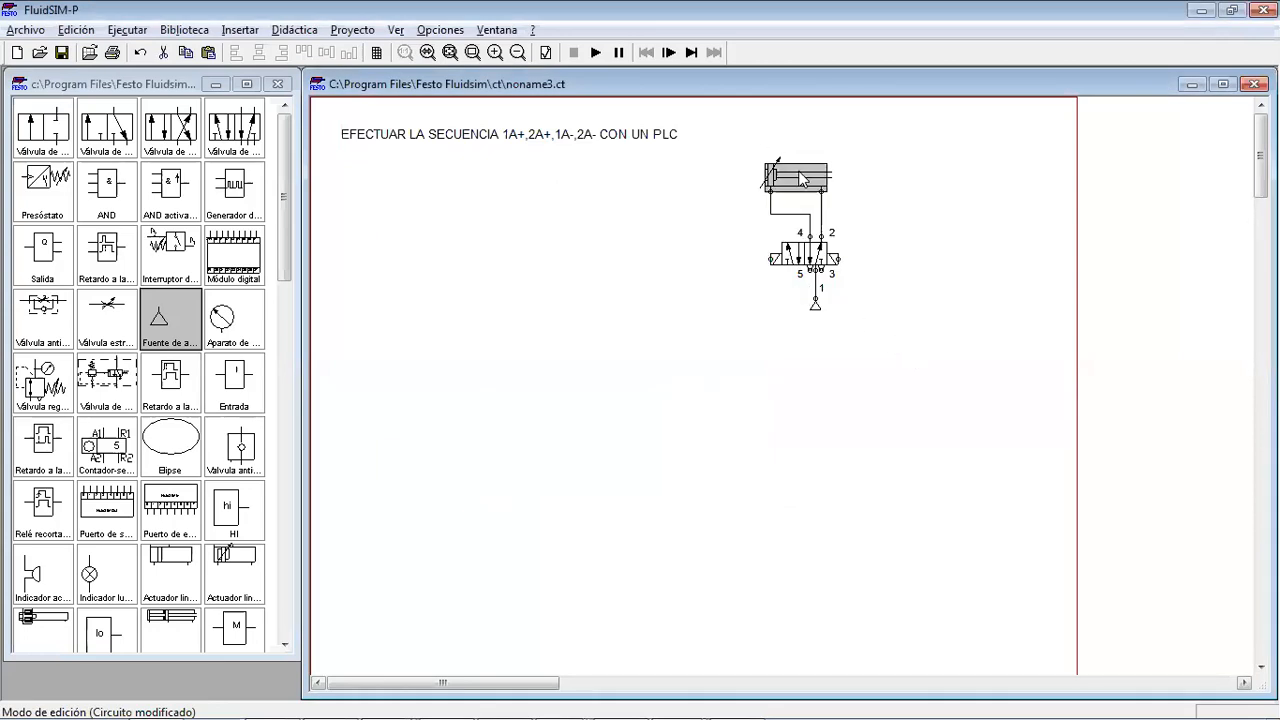
drag(886, 364, 738, 133)
key(ctrl+c)
key(ctrl+v)
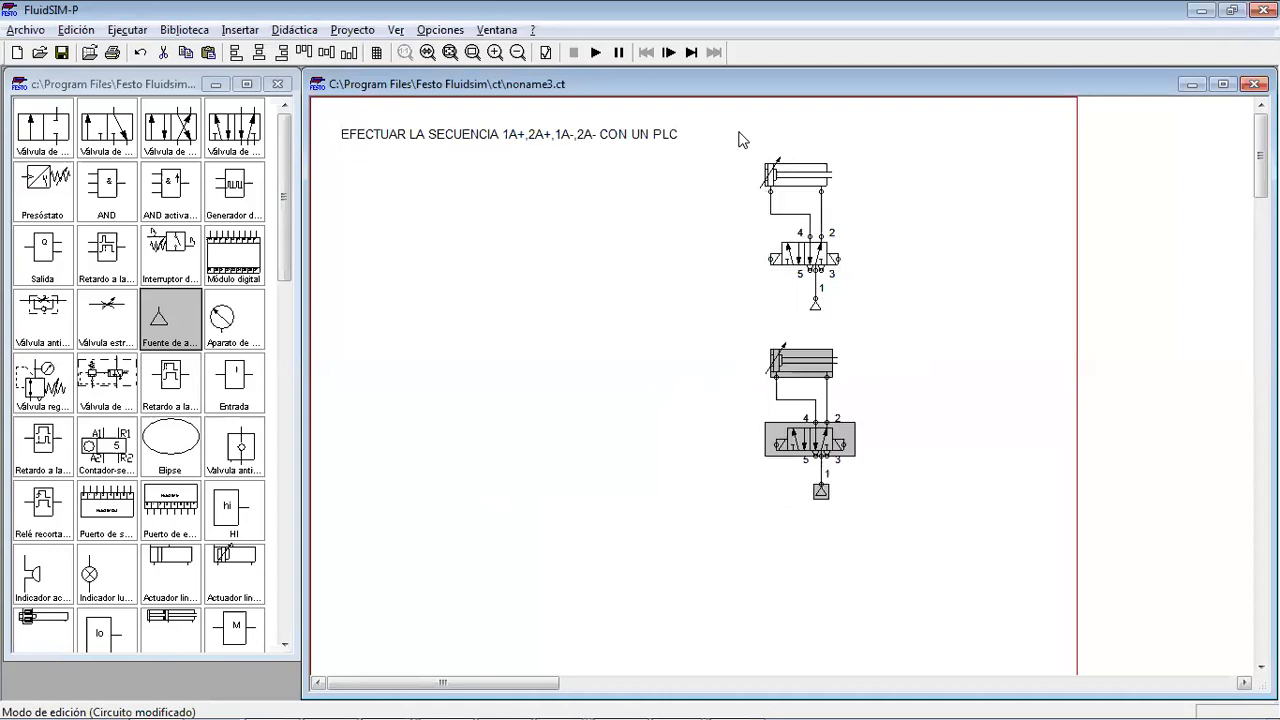
drag(813, 348, 971, 160)
click(920, 430)
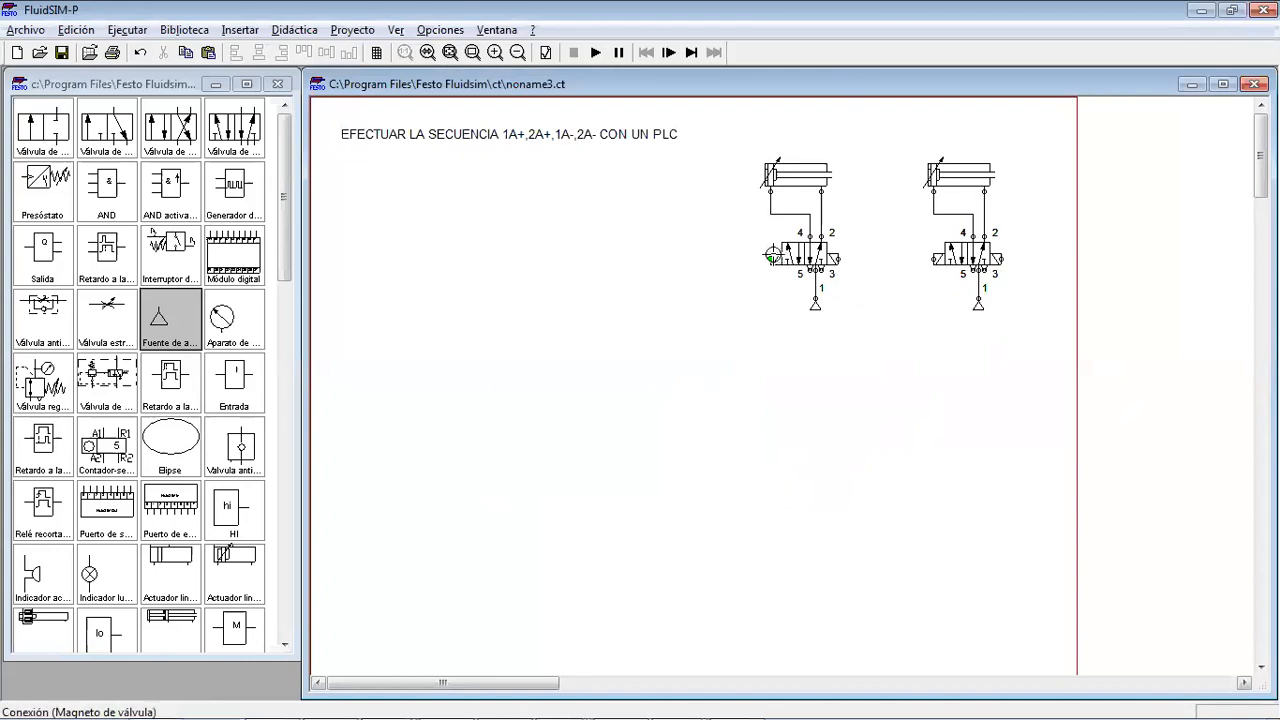
Label the first valve's left solenoid Y1 and its right solenoid Y2
double_click(772, 260)
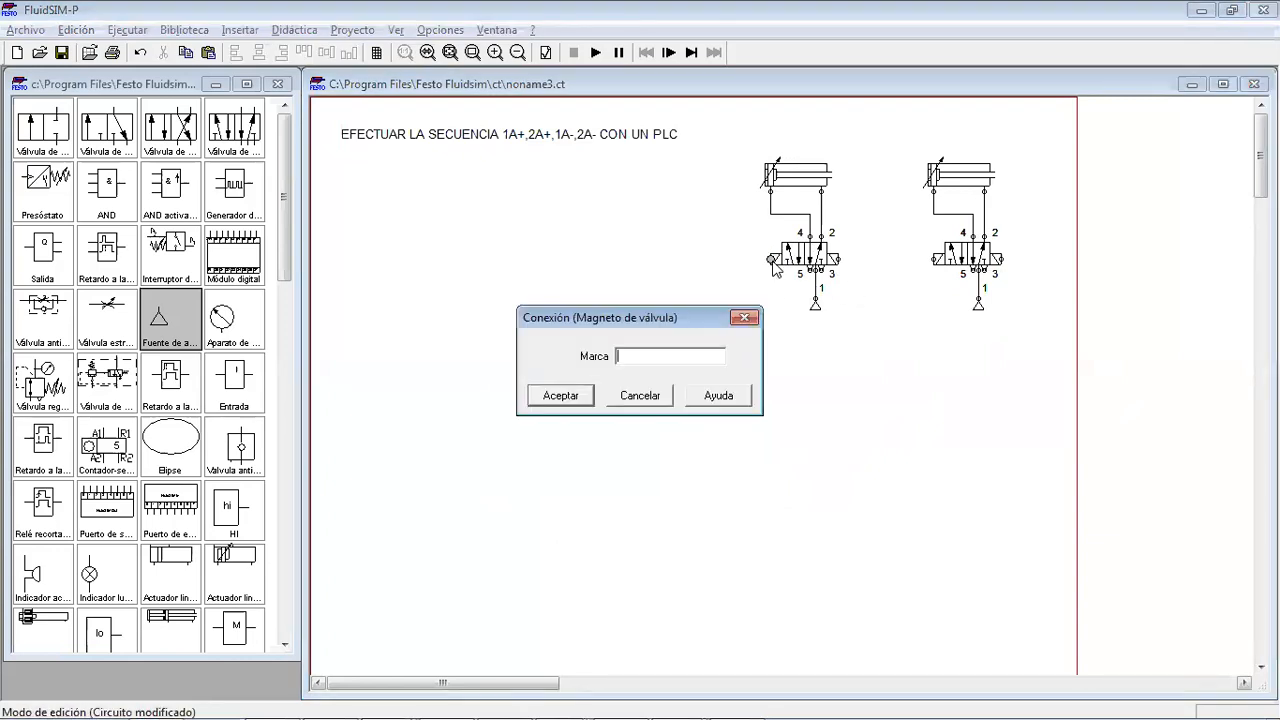
text(Y1)
click(568, 396)
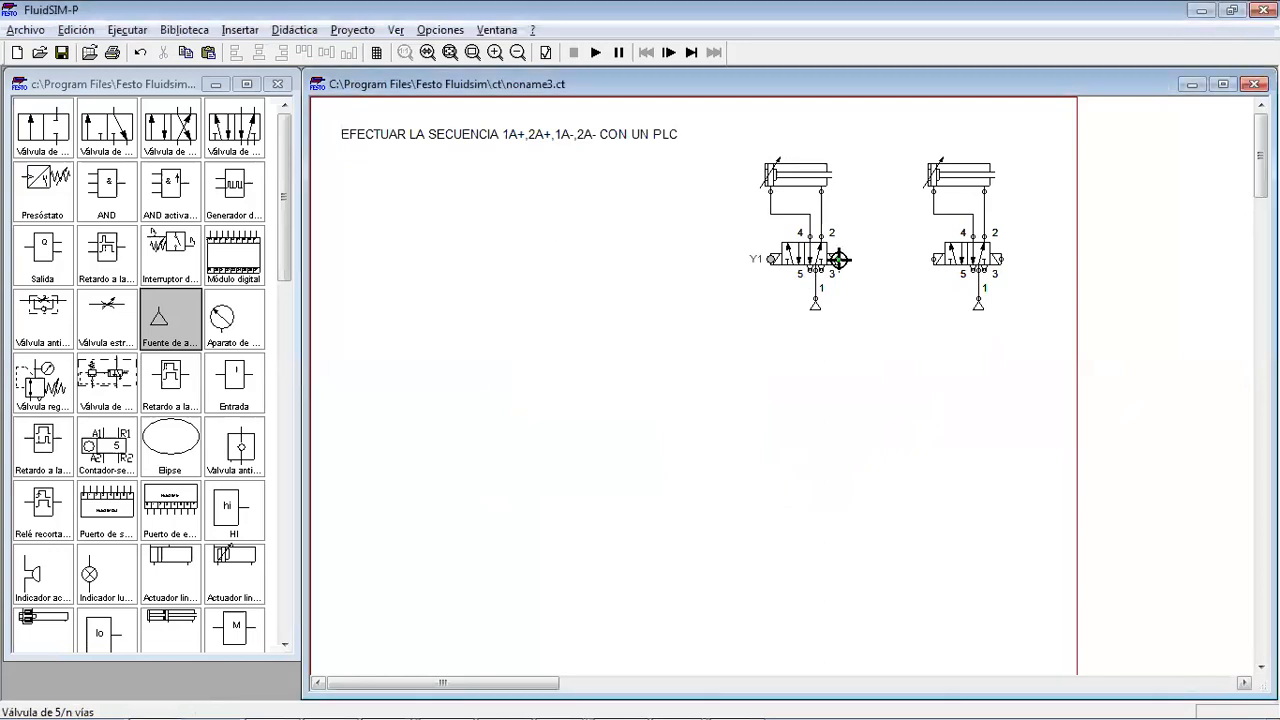
double_click(937, 261)
text(Y2)
click(570, 395)
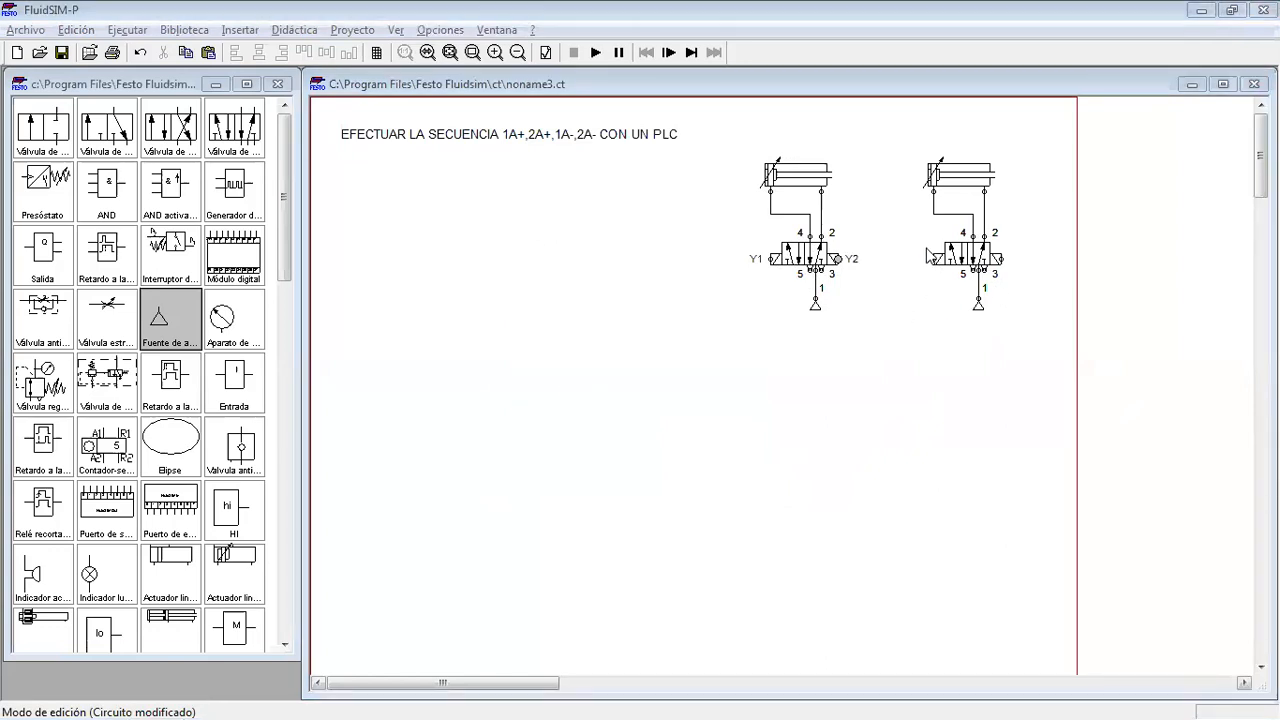
Label the second valve's left solenoid Y3 and its right solenoid Y4
double_click(931, 259)
text(Y3)
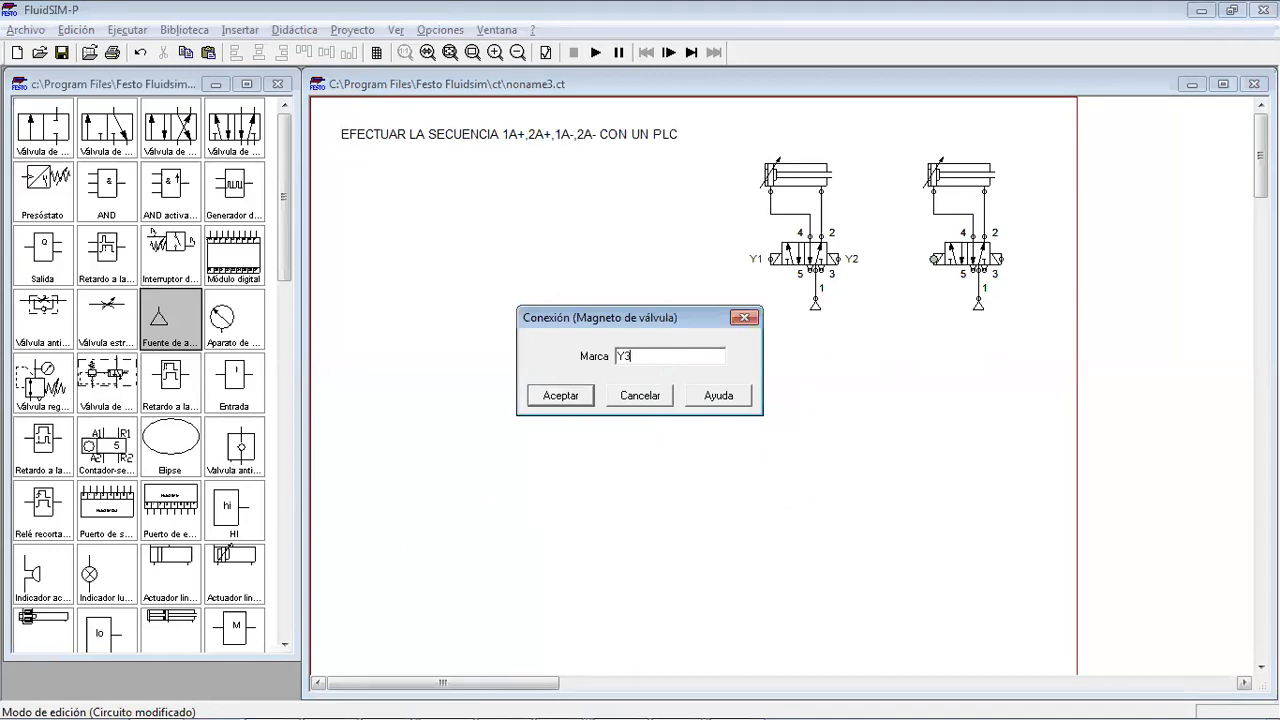
key(Return)
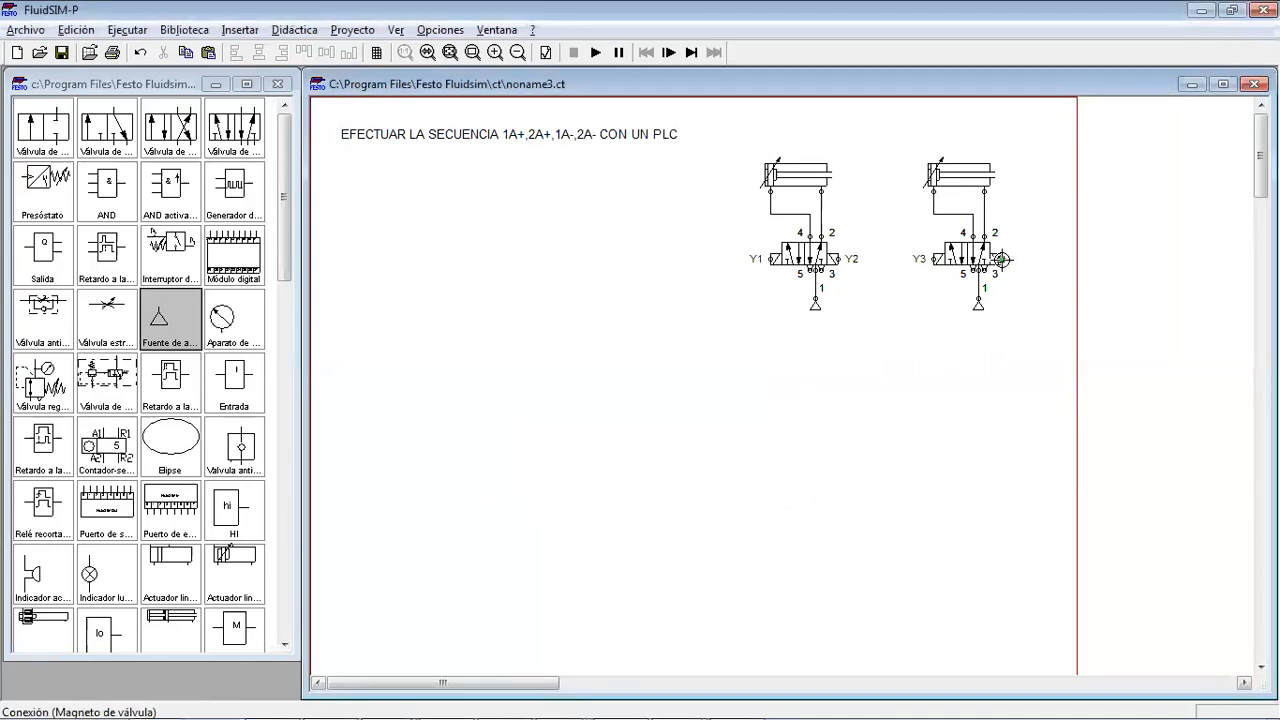
double_click(1000, 259)
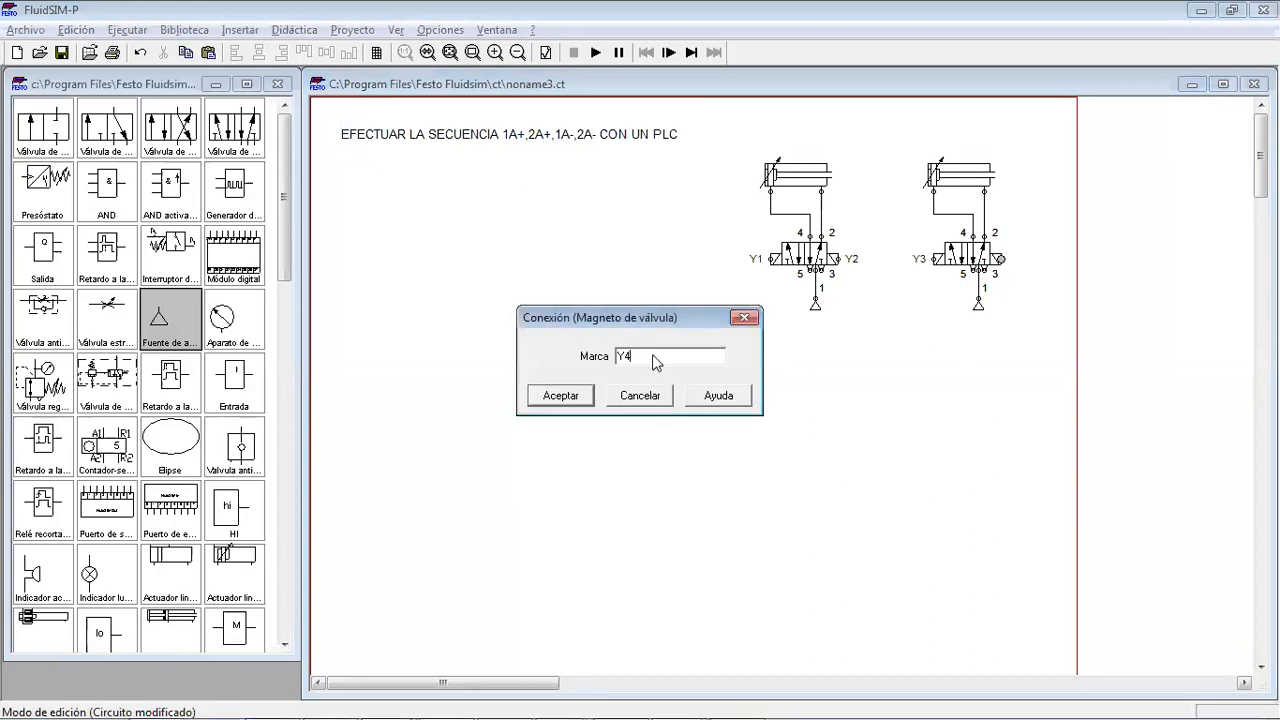
key(Return)
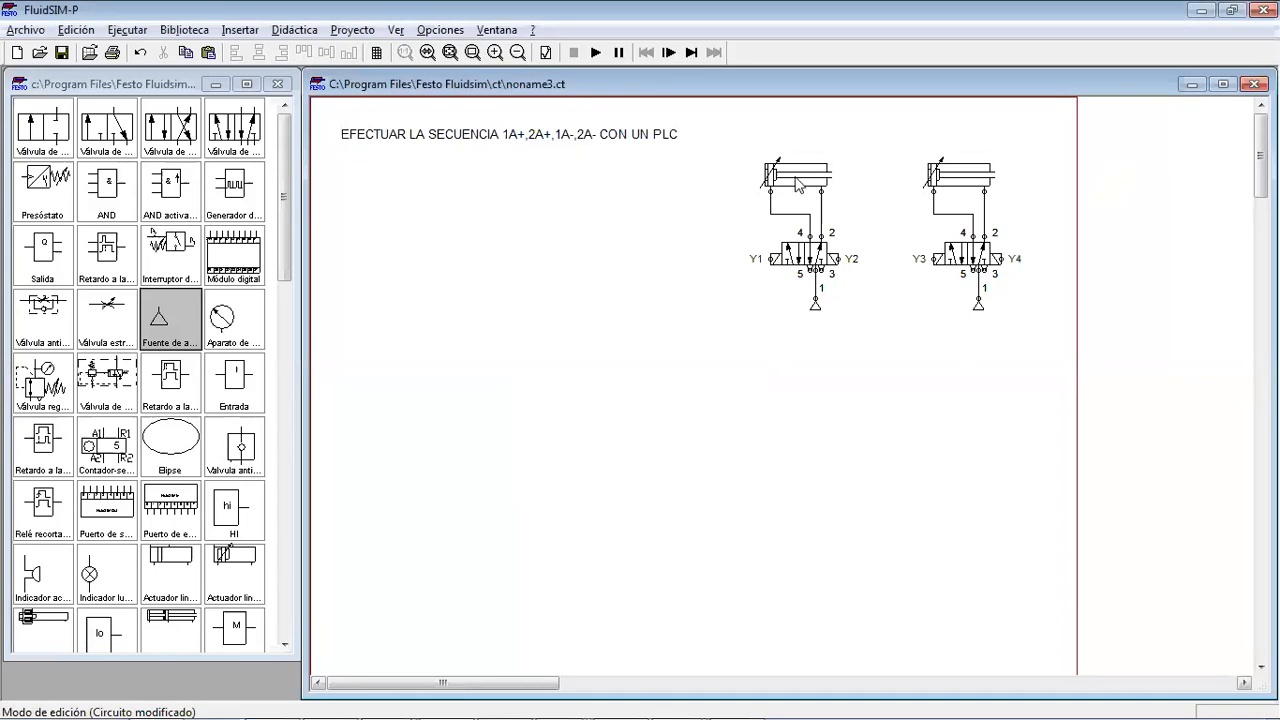
Give the first cylinder a distance rule with marks 1S1 at 0 mm and 1S2 at 100 mm, placed at the rod end
double_click(797, 184)
click(629, 472)
text(1S2)
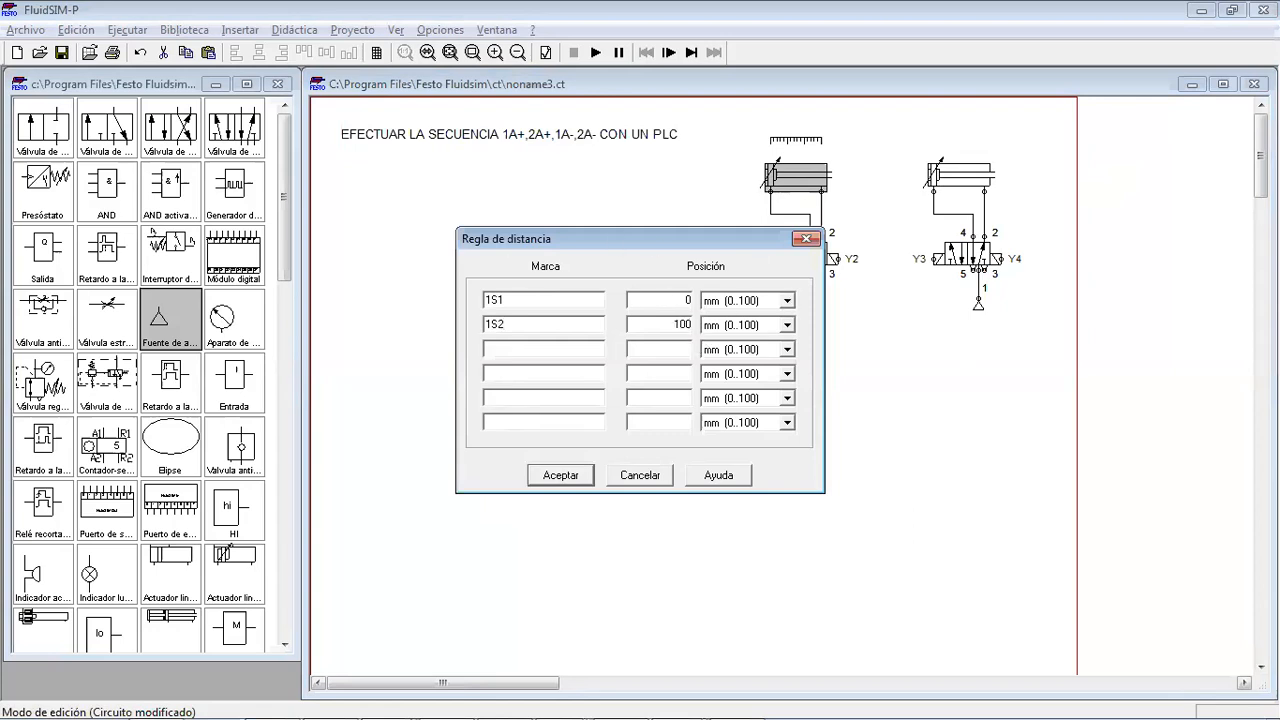
click(560, 475)
click(565, 505)
drag(812, 142, 866, 151)
Give the second cylinder a distance rule with marks 2S1 at 0 mm and 2S2 at 100 mm, placed at the rod end
click(978, 183)
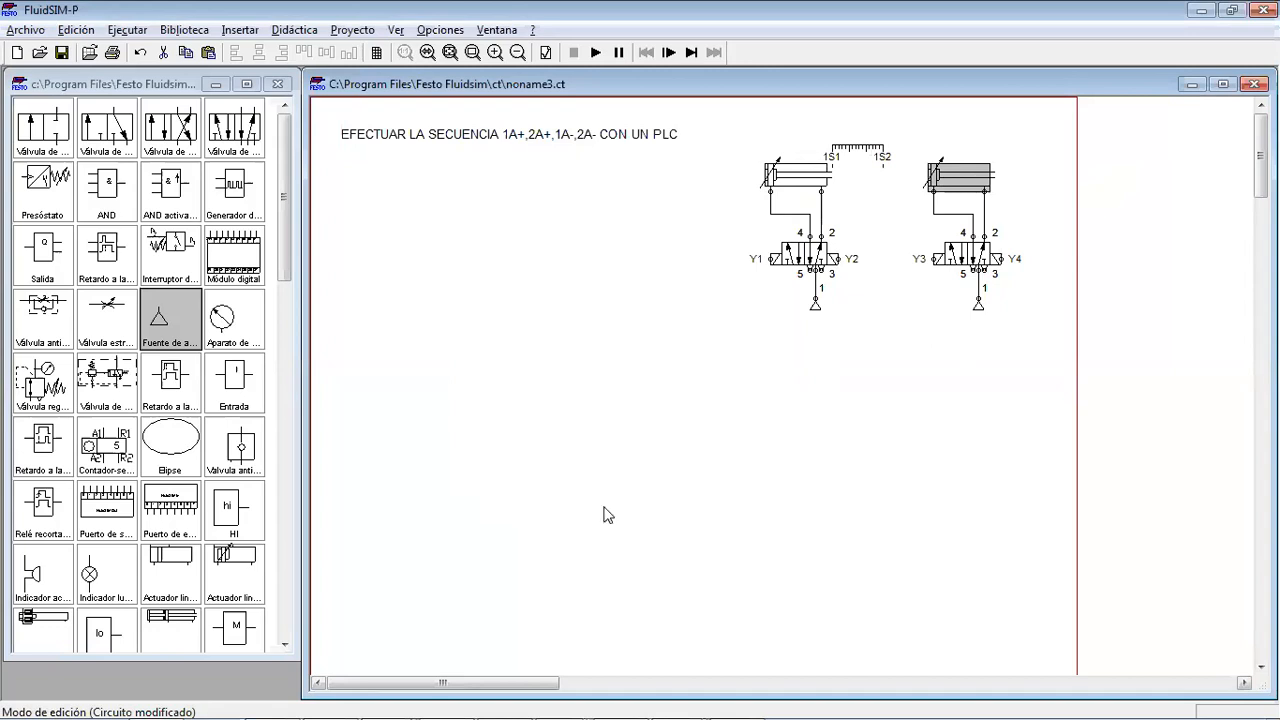
double_click(978, 183)
click(625, 468)
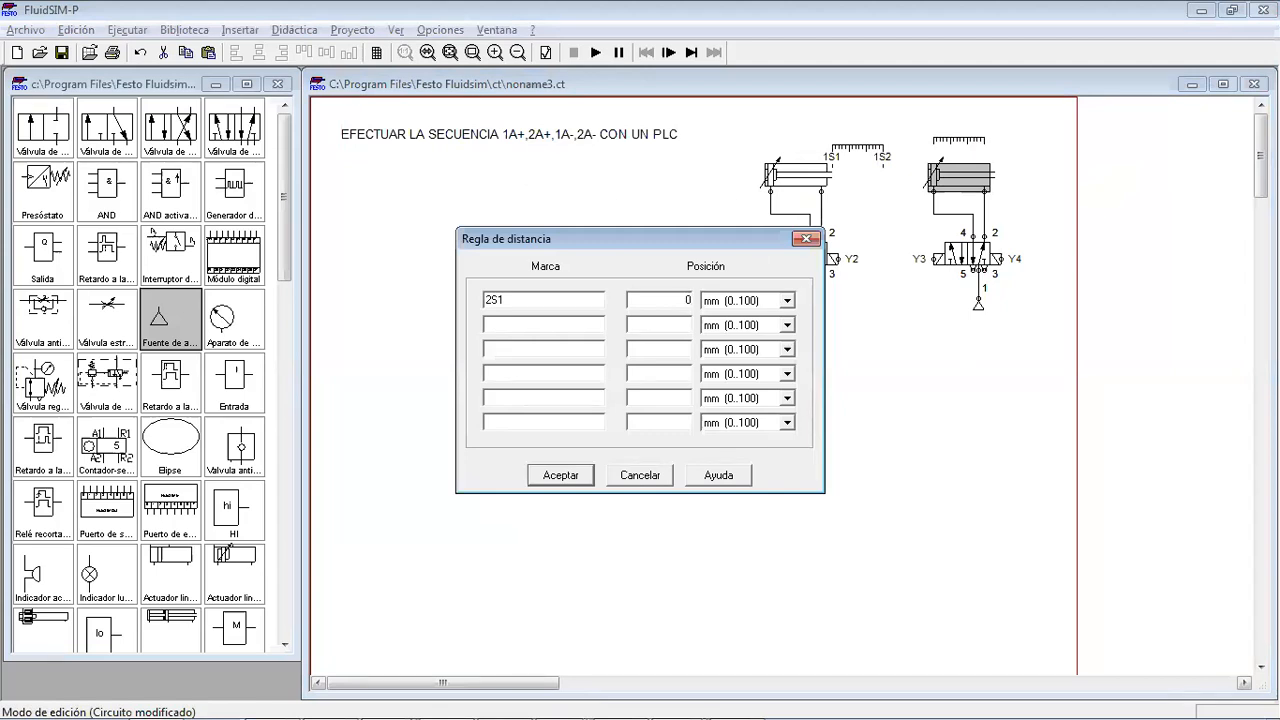
key(Tab)
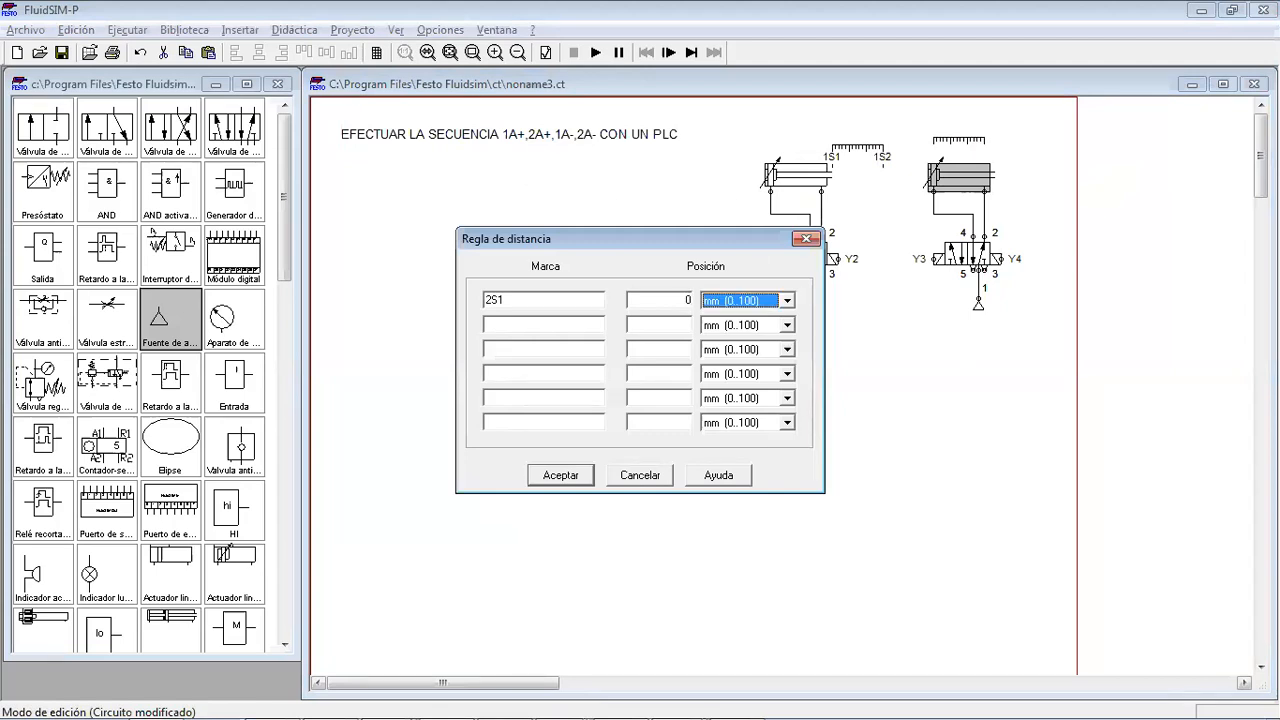
key(Tab)
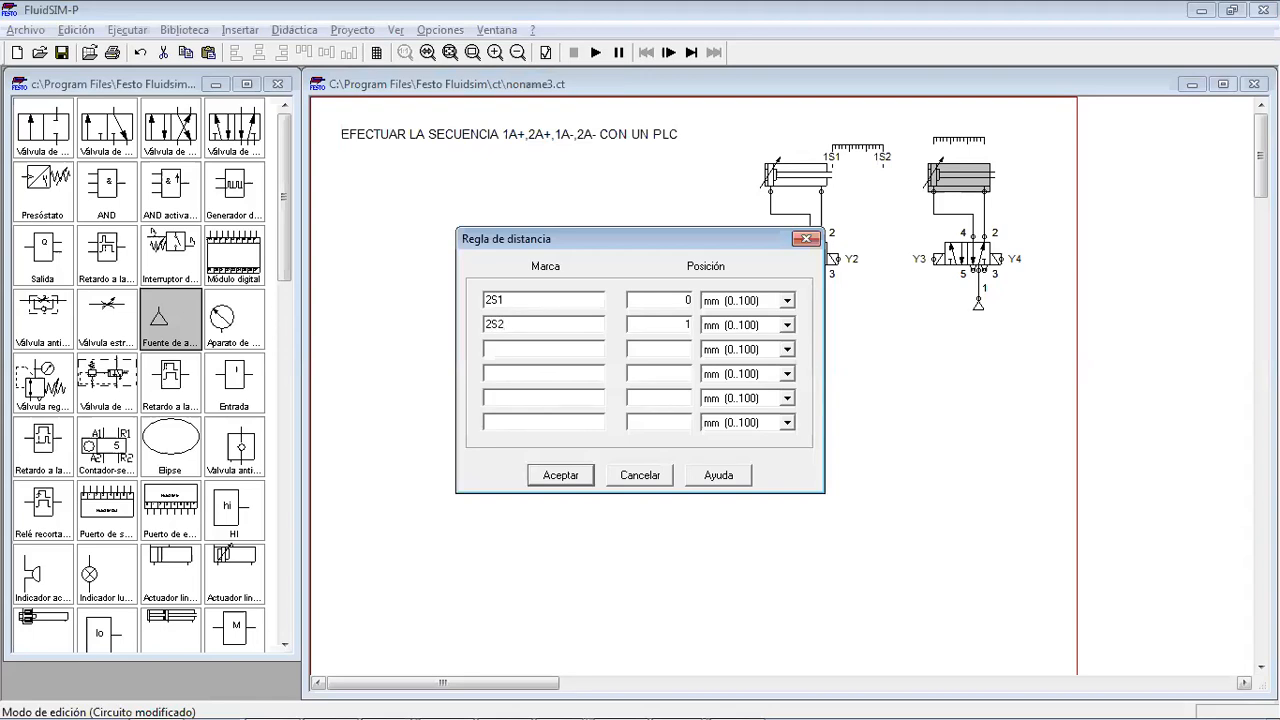
key(Return)
click(543, 503)
drag(957, 137, 1020, 140)
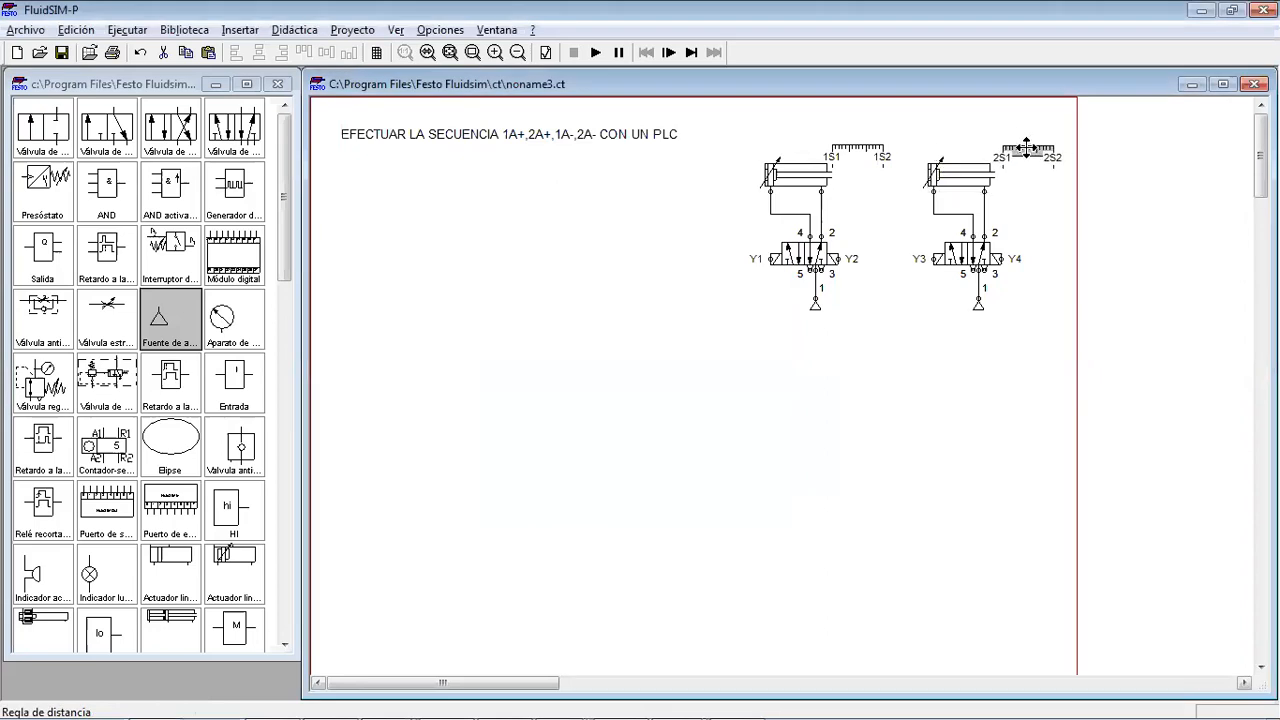
click(449, 207)
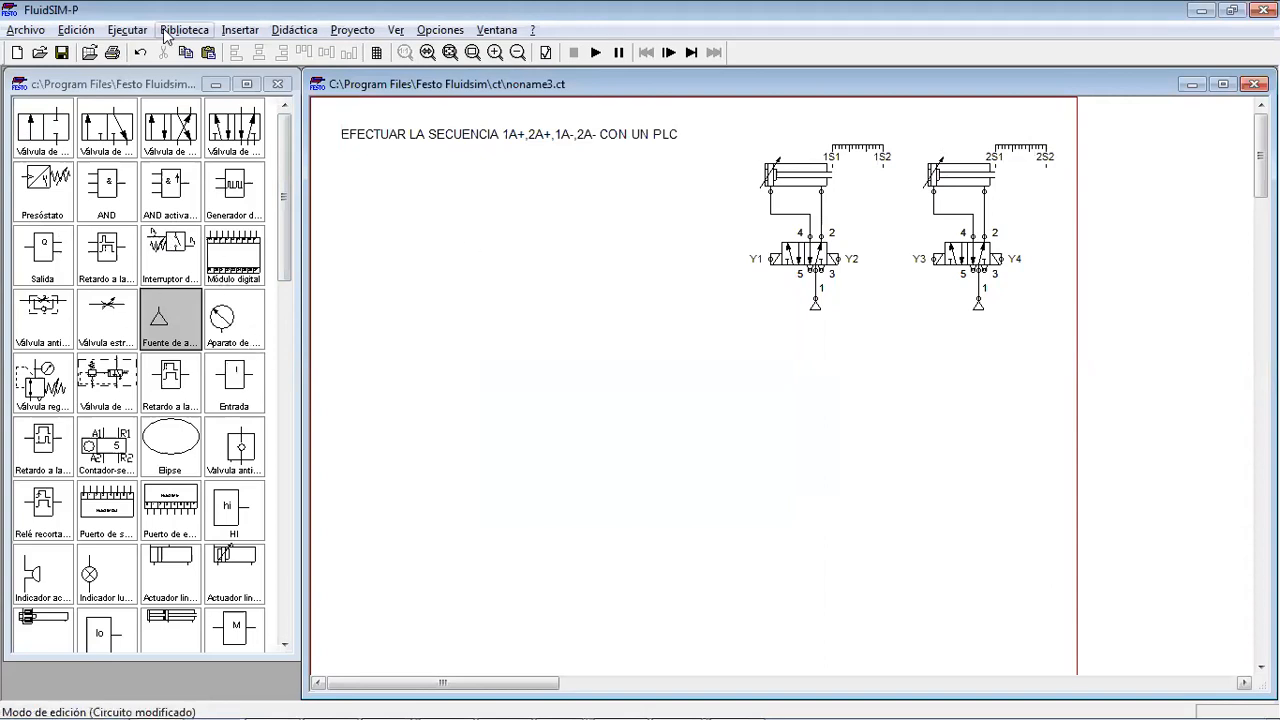
Insert a text component left of the first cylinder reading "1 A"
click(240, 30)
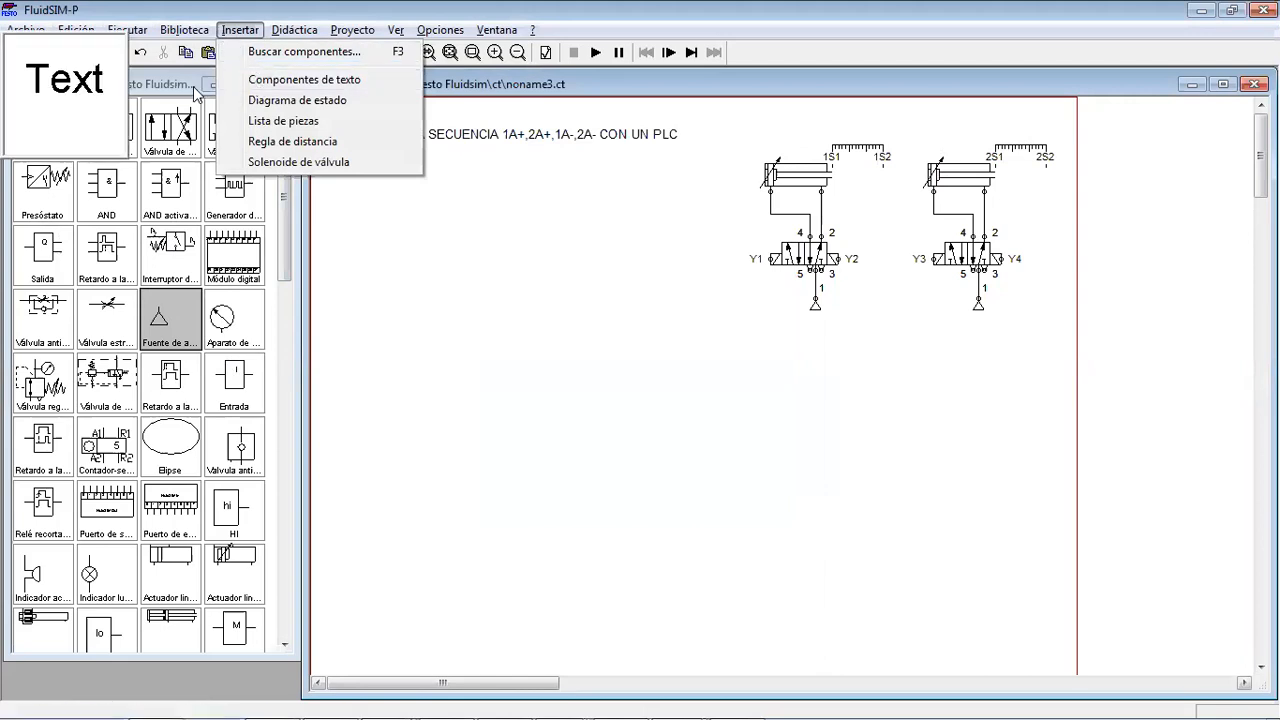
click(260, 82)
click(731, 176)
double_click(732, 177)
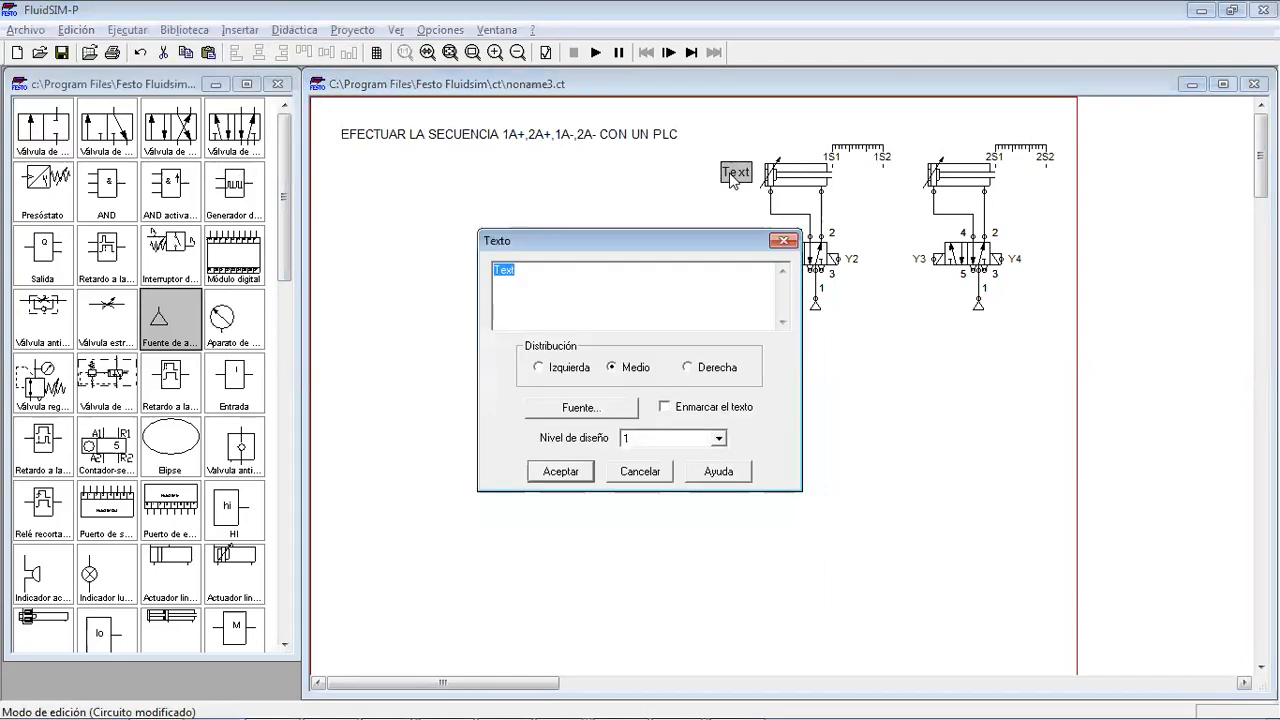
text(1)
key(Return)
Place a copy of the cylinder label left of the second cylinder and change its text to "2 A"
key(ctrl+v)
drag(806, 429, 913, 175)
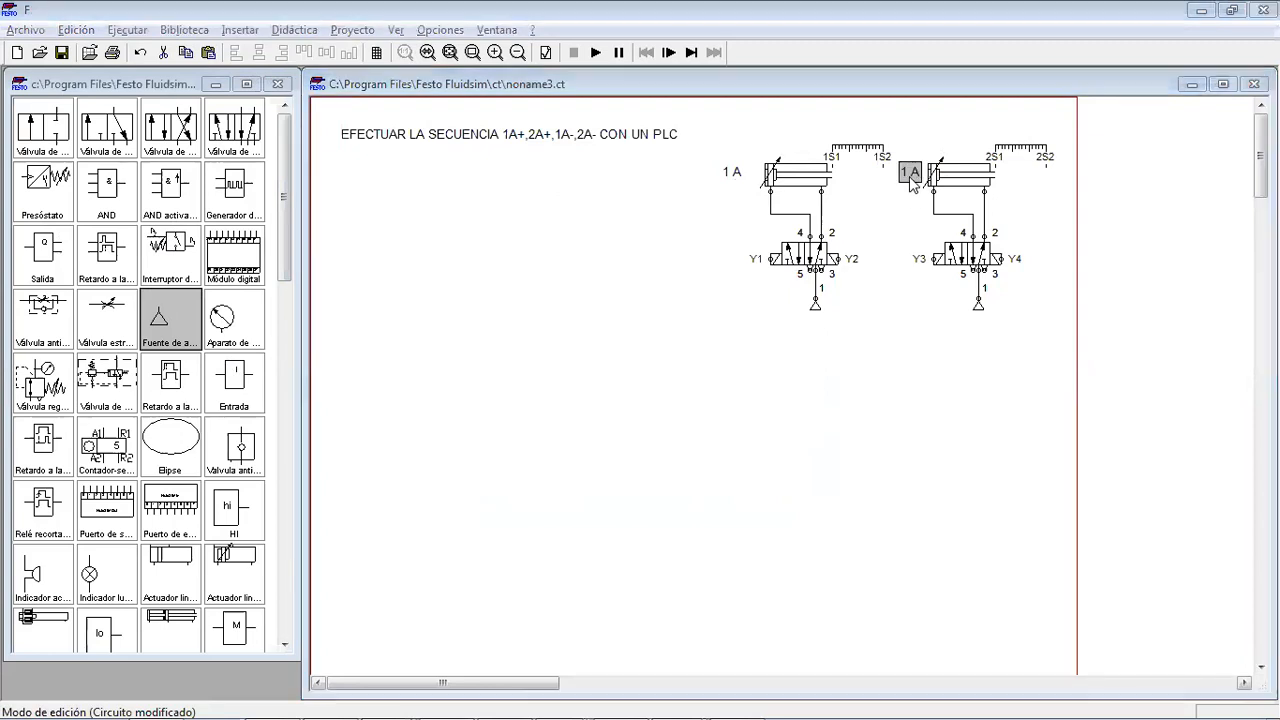
double_click(910, 176)
text(2A)
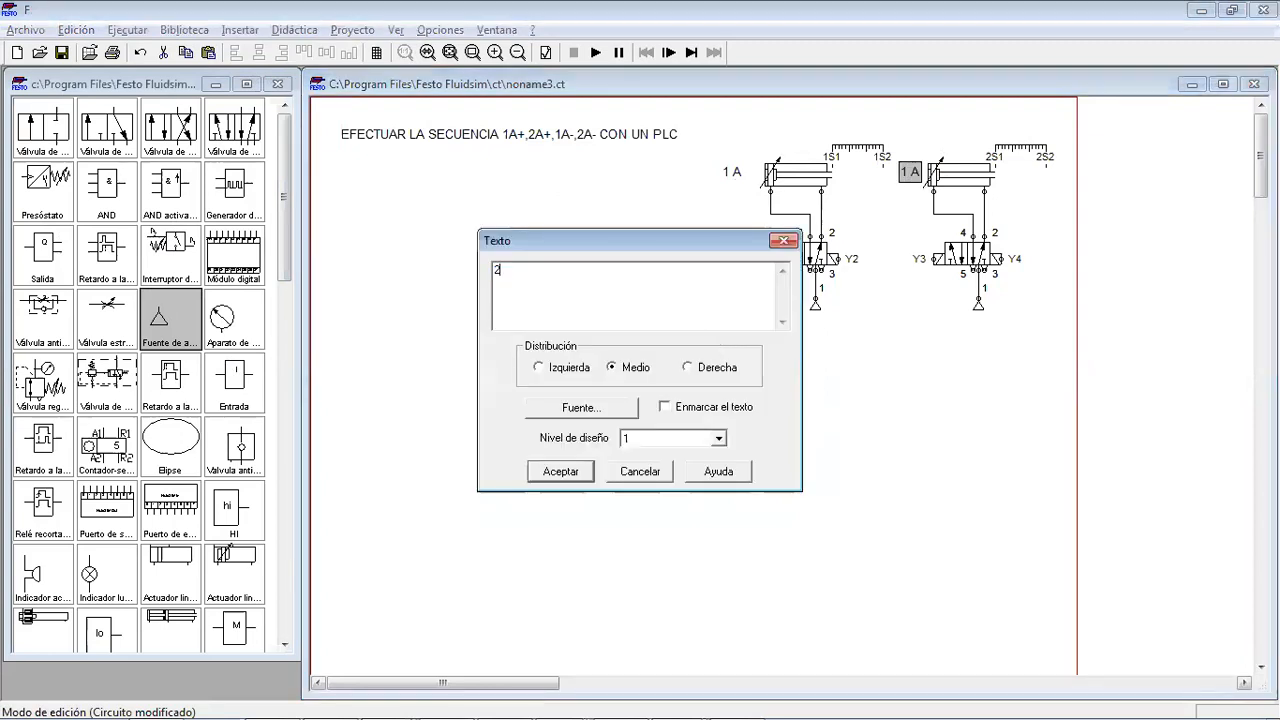
key(Return)
Shift the complete cylinder 1 A circuit to the left, widening the gap to the cylinder 2 A circuit
drag(882, 395, 700, 134)
key(Left)
key(Left)
key(Left)
key(Left)
key(Left)
key(Left)
key(Left)
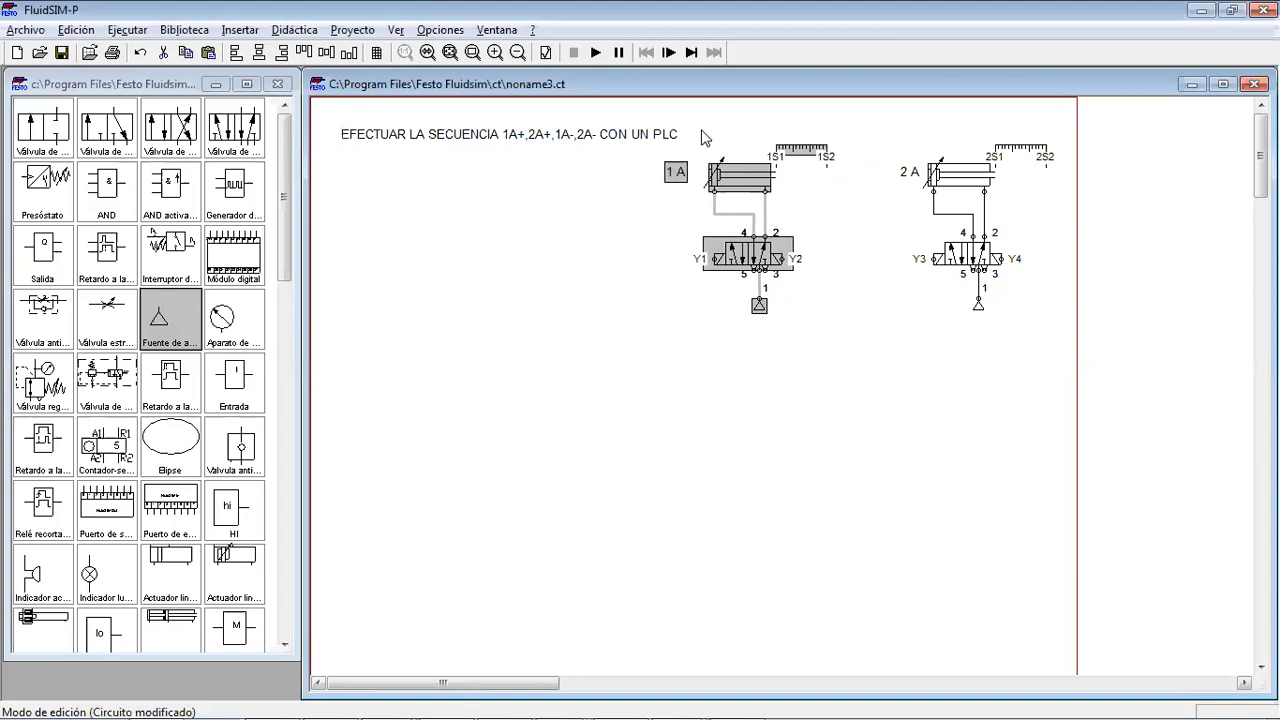
click(1023, 402)
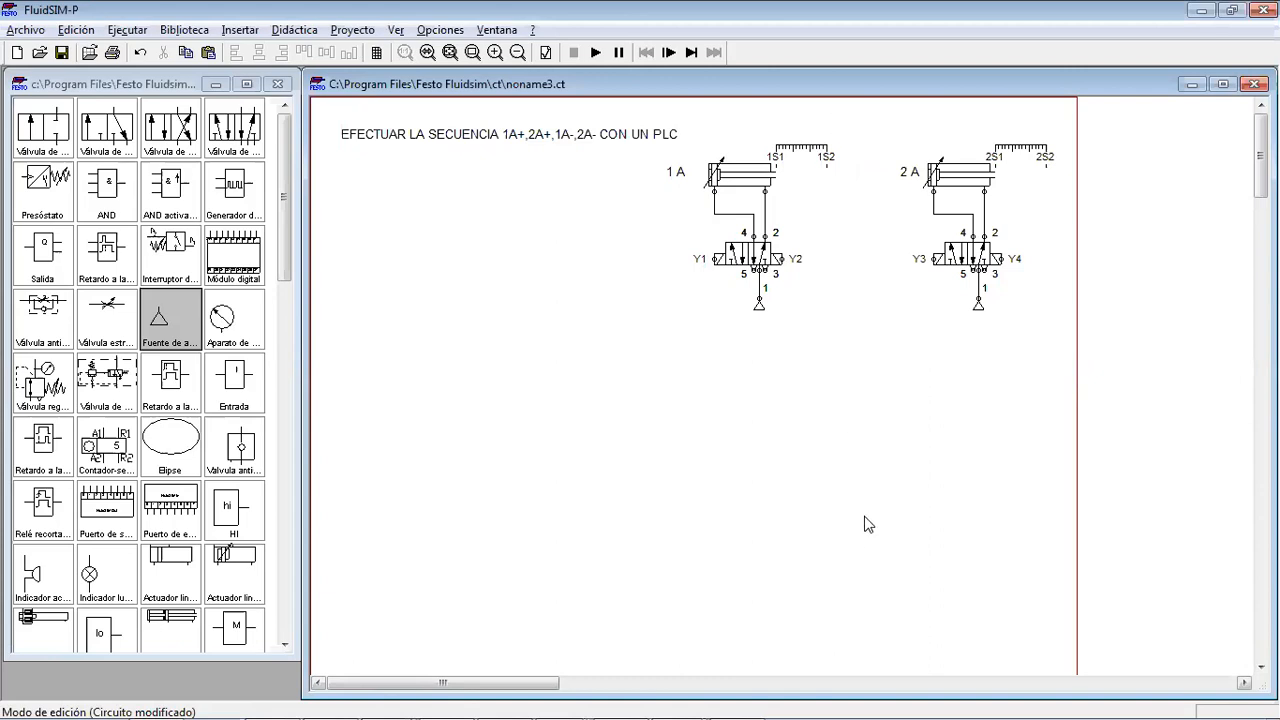
Place a digital module below and left of the pneumatic circuits, with a +24V source above and a 0V source below its left side
drag(242, 262, 584, 399)
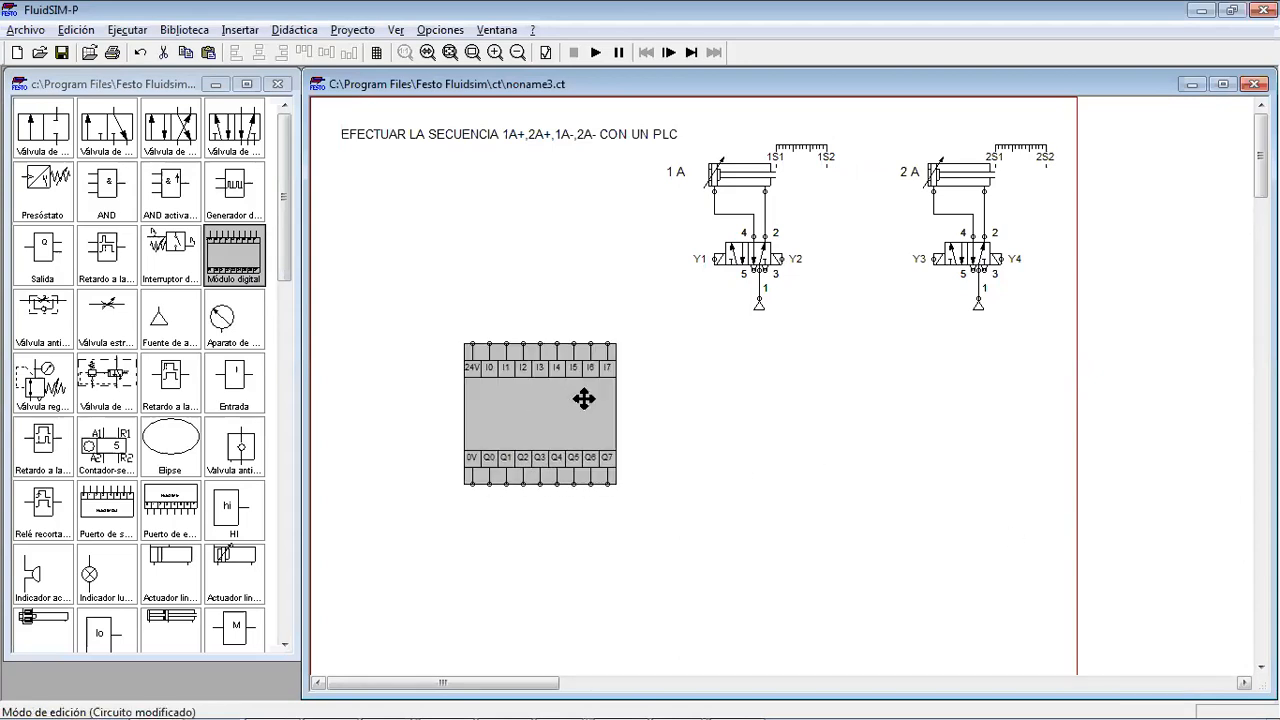
click(880, 438)
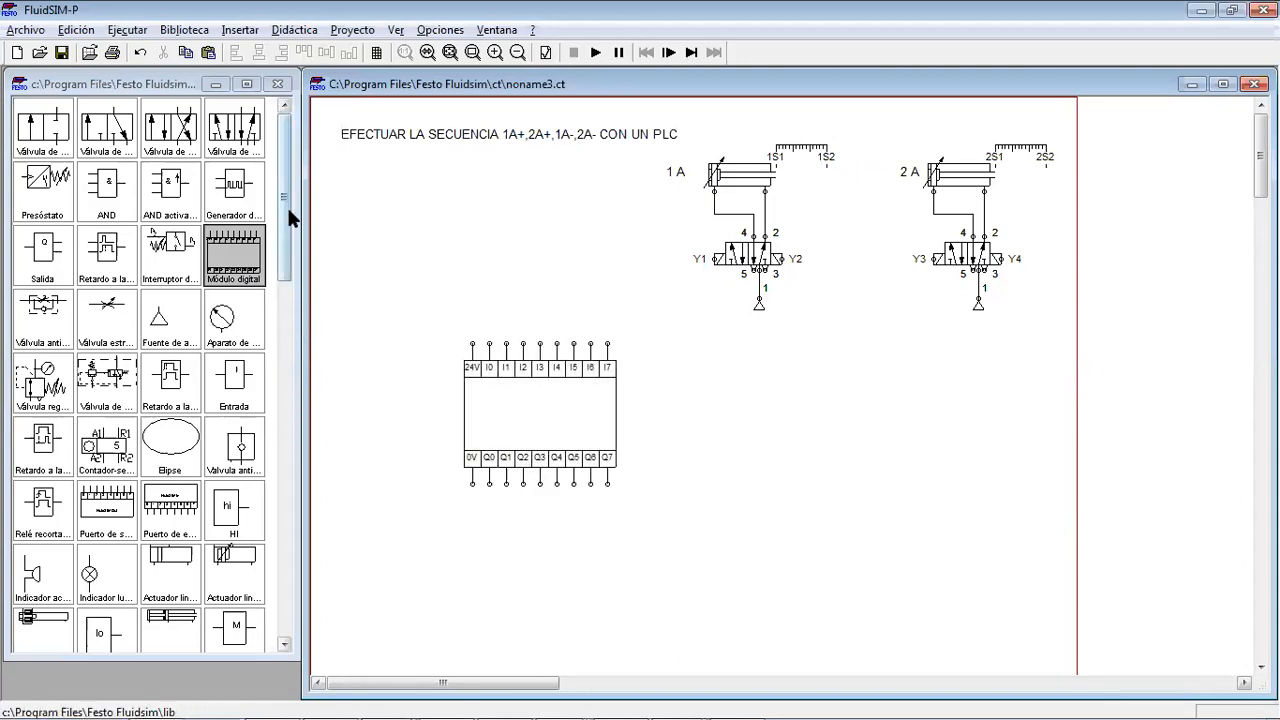
drag(286, 220, 279, 461)
drag(34, 410, 382, 289)
drag(190, 352, 374, 528)
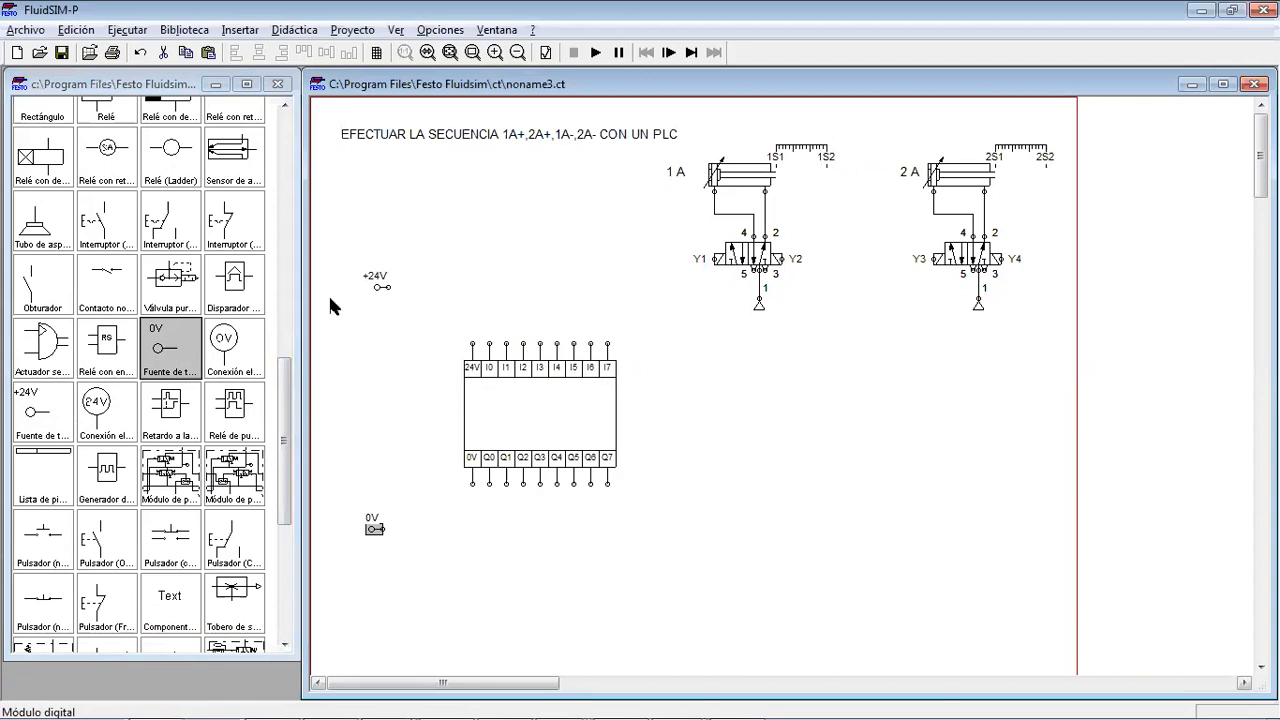
Wire the +24V source to the digital module's 24V terminal and the 0V source to its 0V terminal
drag(388, 287, 473, 343)
drag(380, 527, 473, 484)
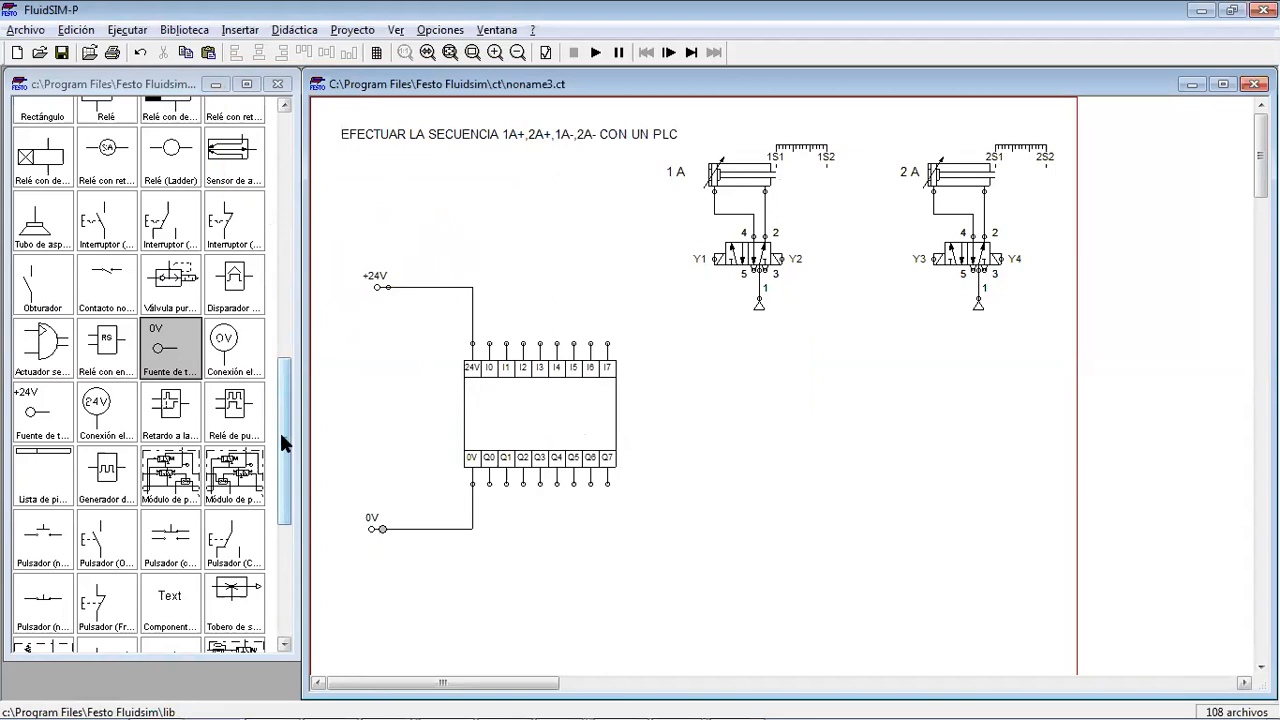
Place a normally open pushbutton (Obturador) above the digital module's inputs
drag(283, 435, 280, 478)
click(112, 435)
drag(112, 432, 483, 221)
click(525, 255)
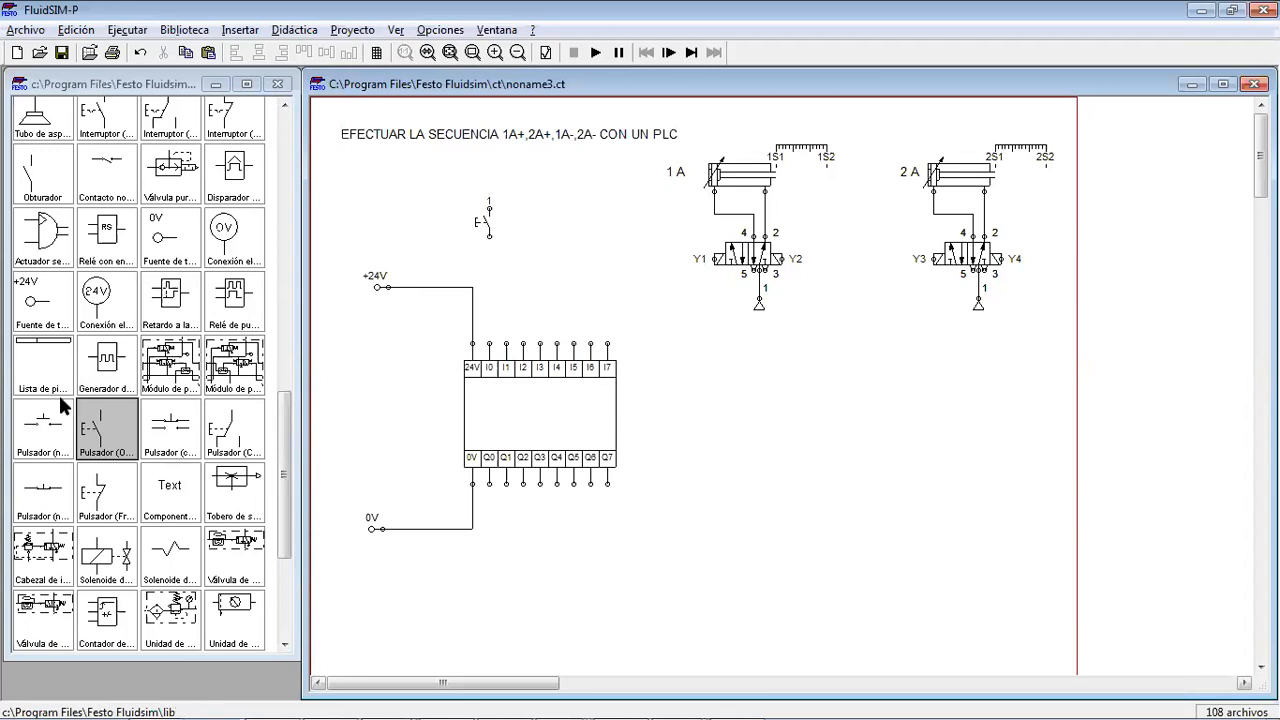
Place three make switches (Obturador) in a row to the right of the pushbutton, level with it
drag(57, 176, 524, 220)
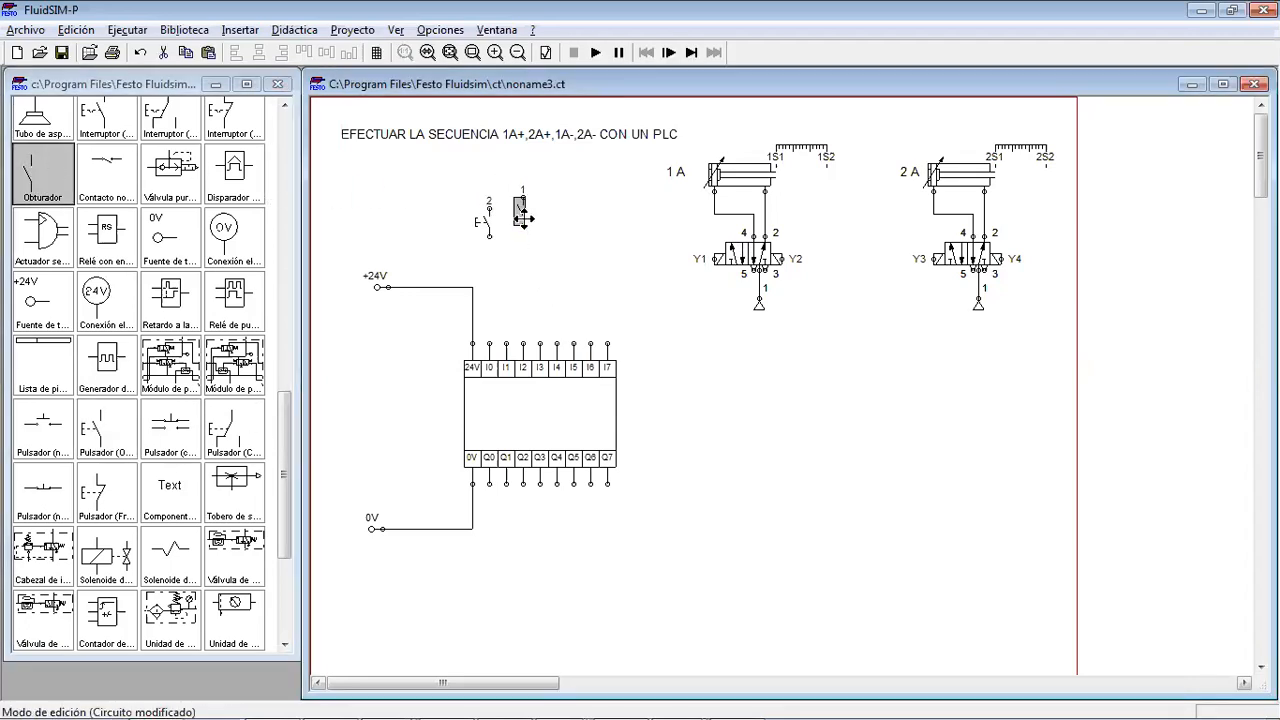
drag(524, 228, 538, 224)
drag(48, 166, 587, 212)
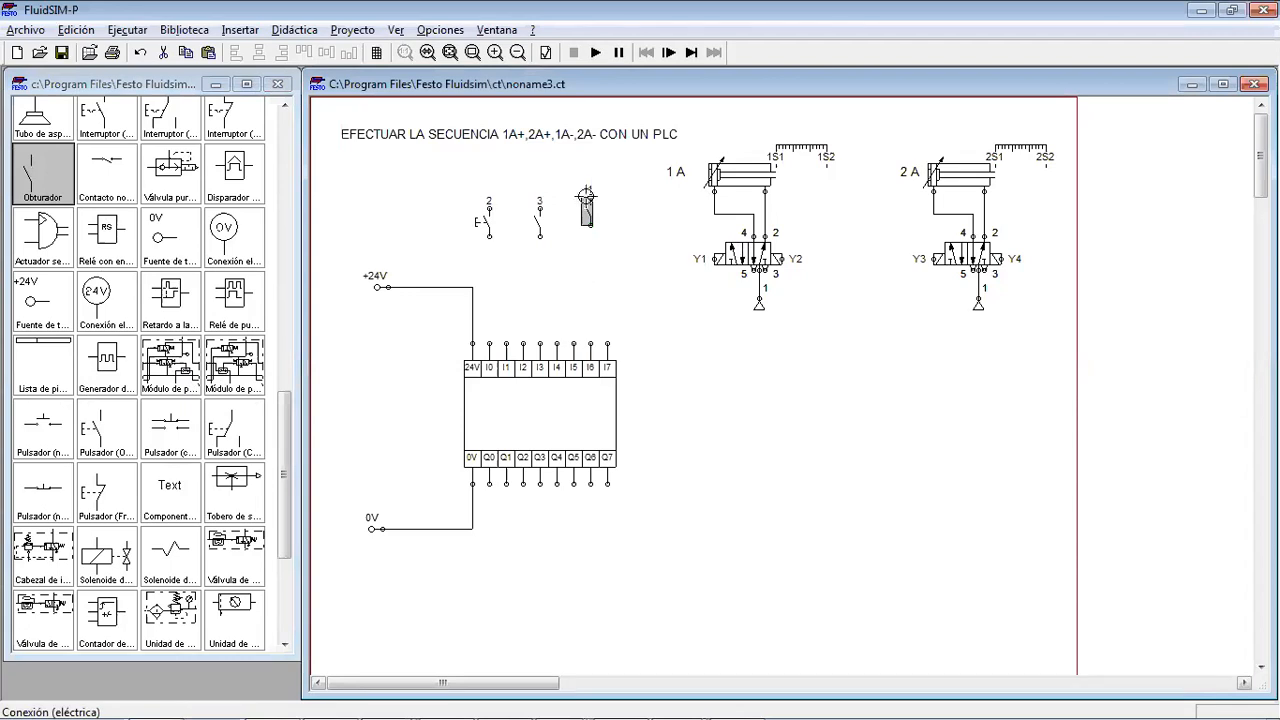
click(500, 292)
drag(48, 180, 632, 212)
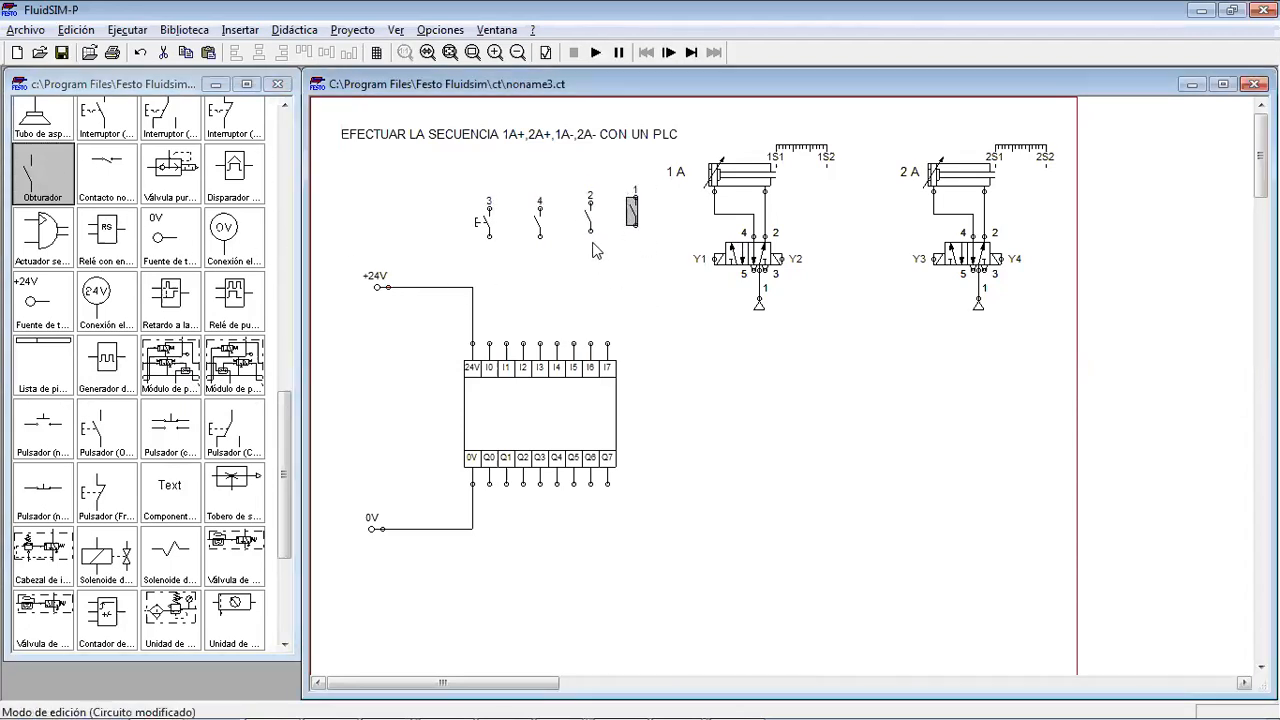
click(588, 220)
drag(635, 212, 634, 225)
click(639, 299)
click(722, 310)
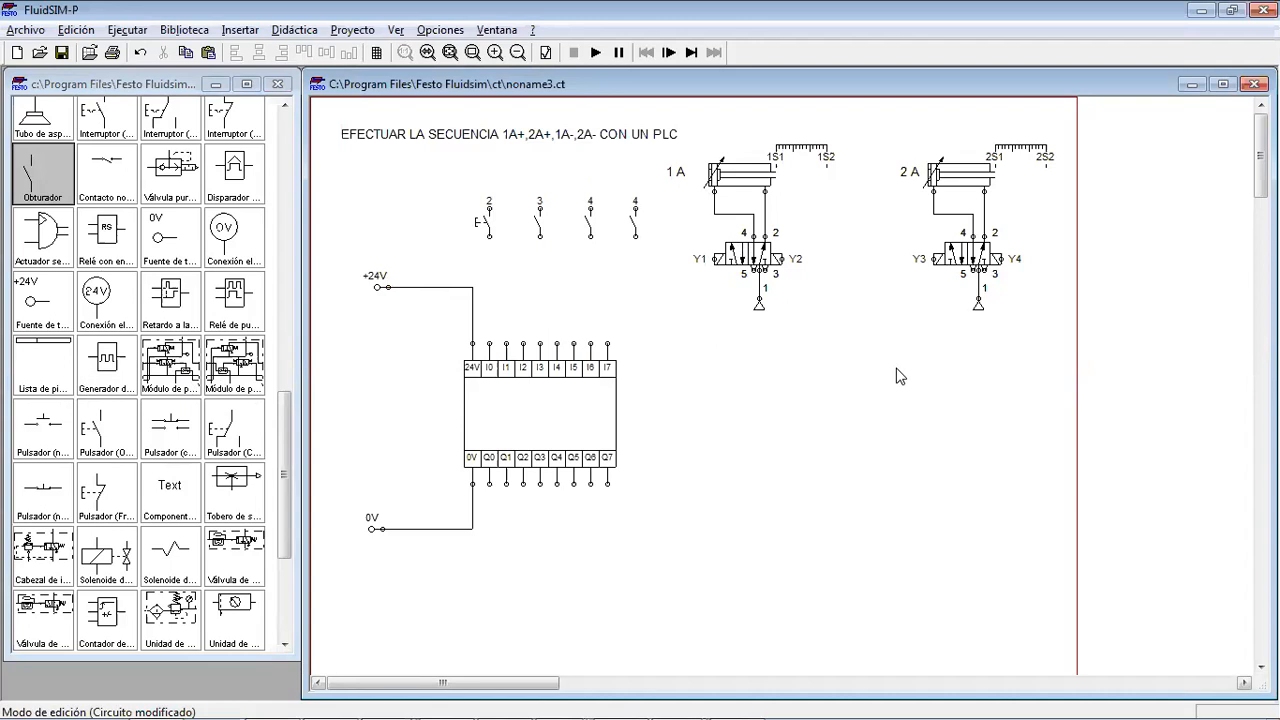
Shift the pushbutton and three switches left as a group, and add a fourth make switch at the row's right end
drag(446, 160, 651, 282)
key(Left)
key(Left)
key(Left)
key(Left)
key(Left)
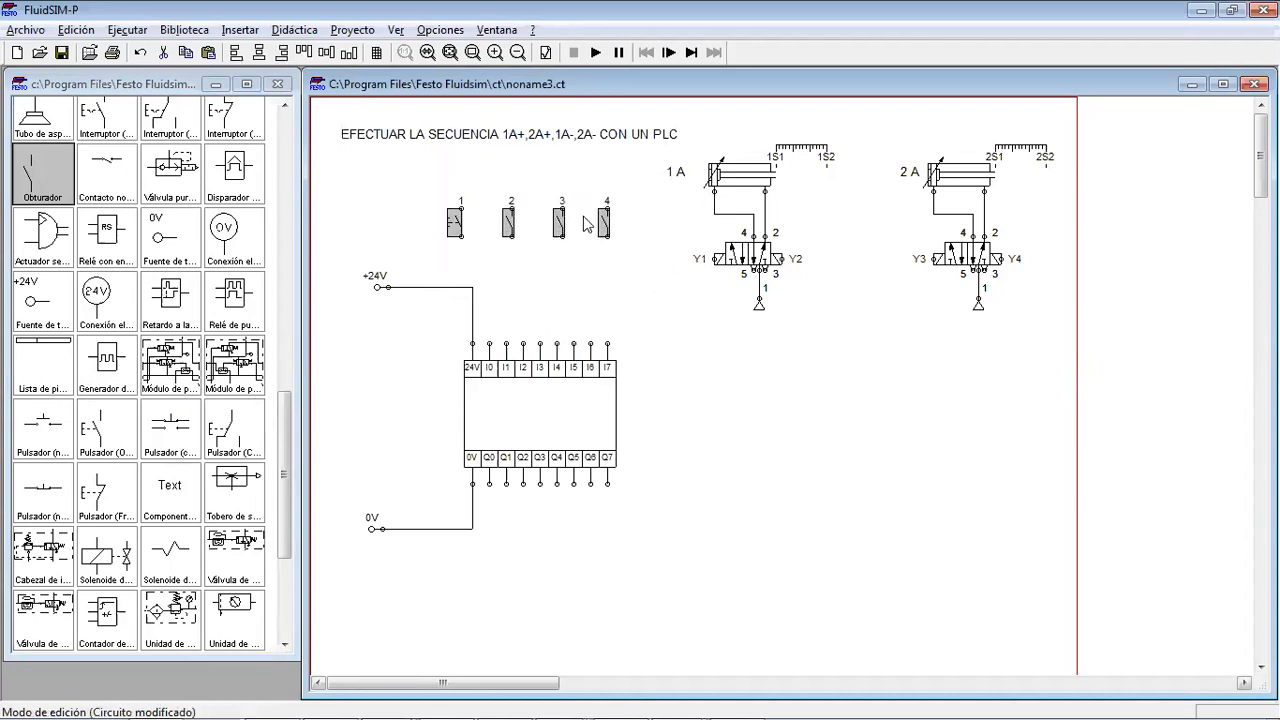
click(430, 213)
drag(43, 195, 645, 223)
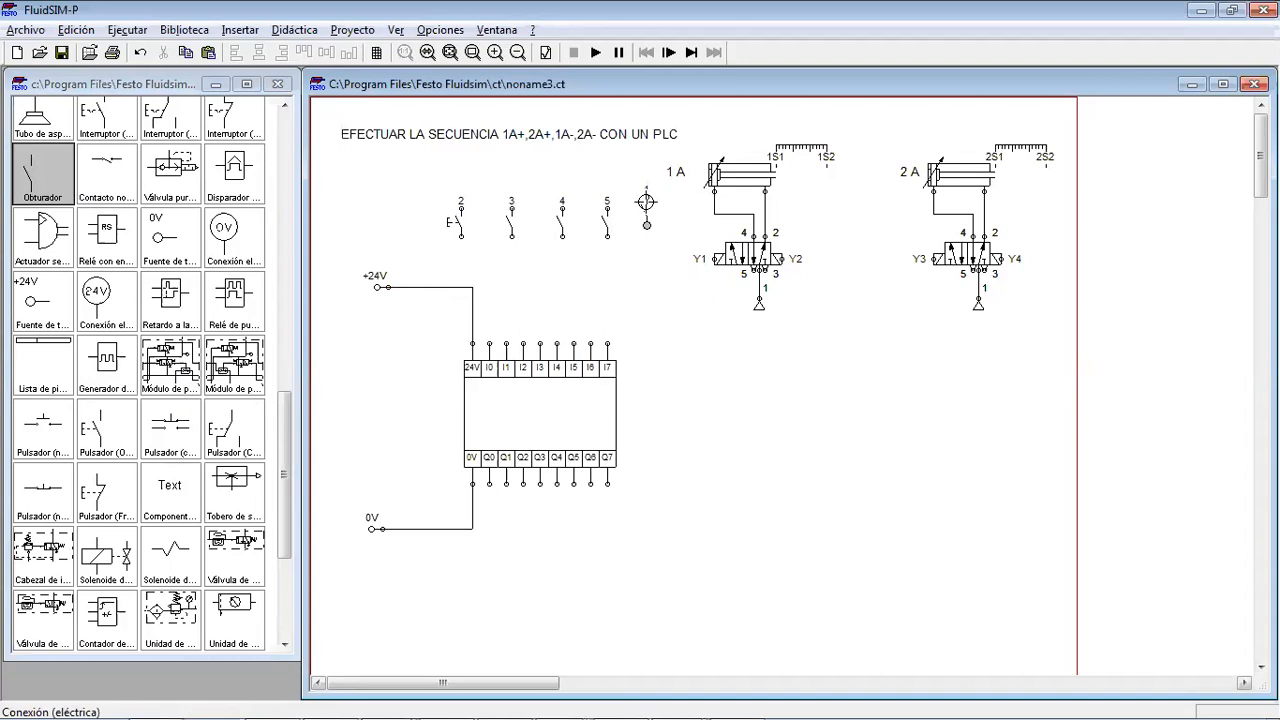
drag(647, 209, 643, 222)
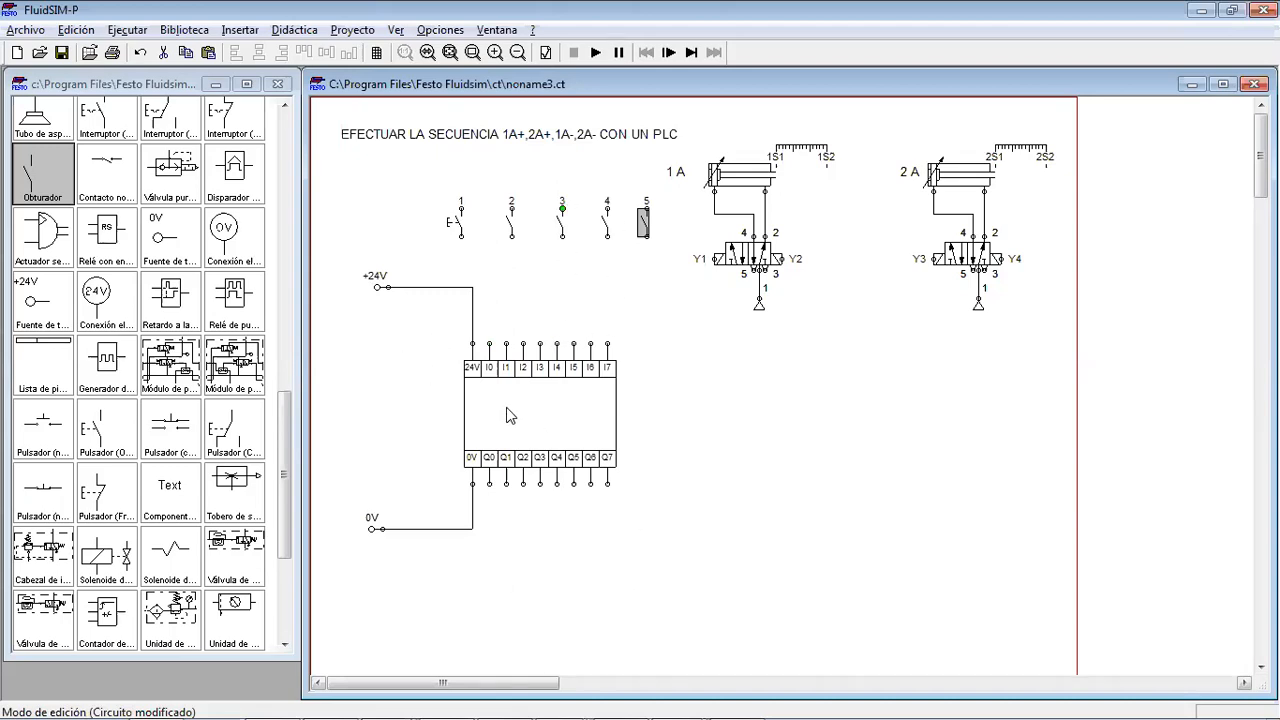
Wire the pushbutton to input I0 and the first two switches to I1 and I2, rerouting the supply and I0 lines apart
click(460, 237)
drag(490, 344, 460, 237)
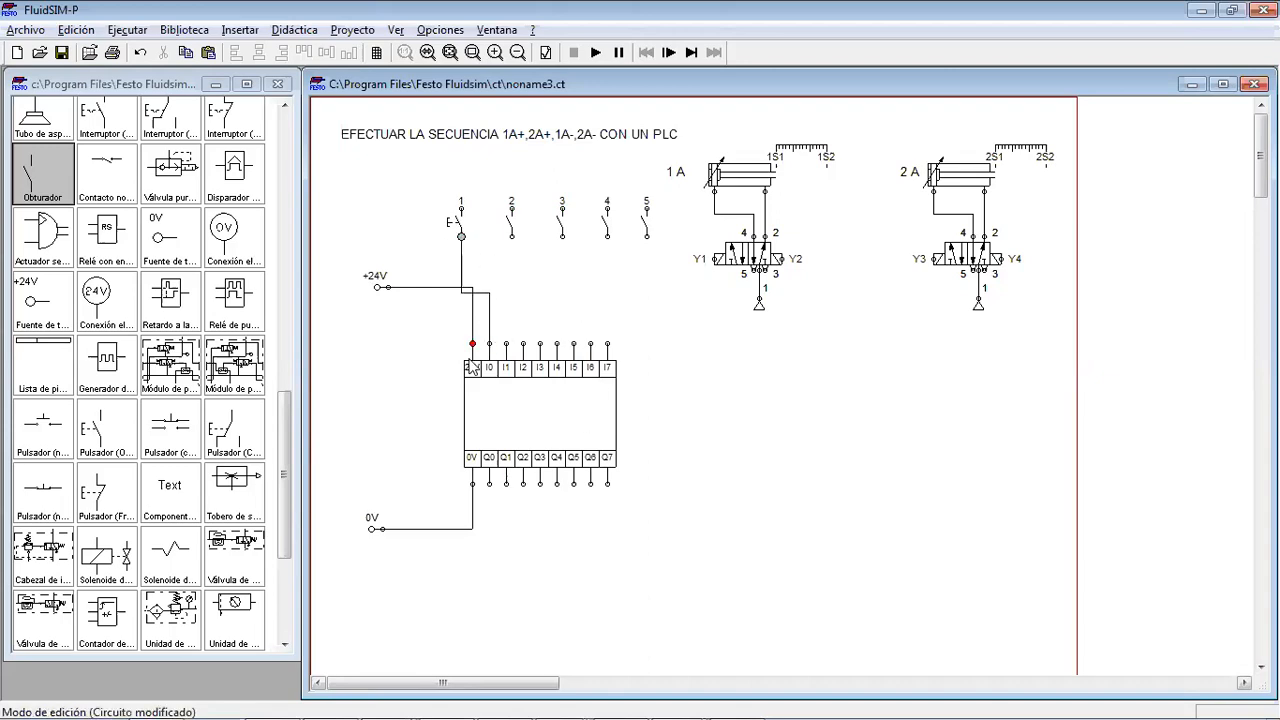
drag(483, 289, 476, 315)
drag(512, 241, 506, 343)
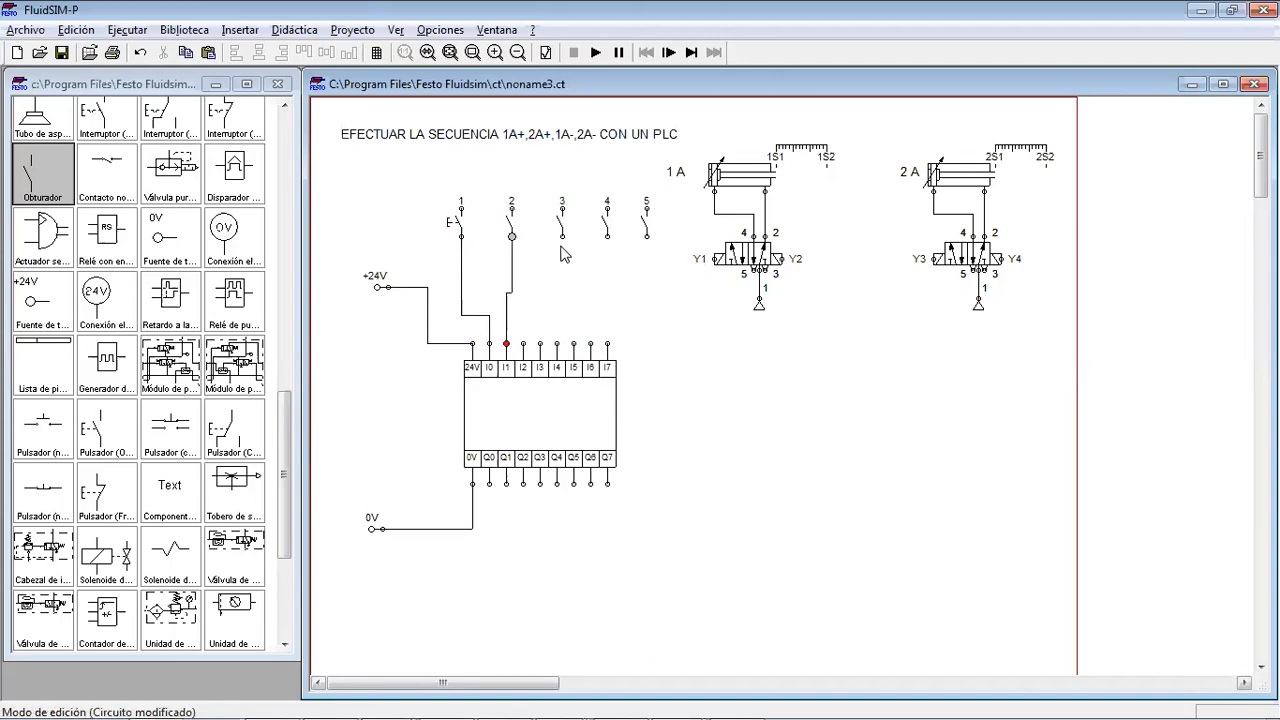
drag(562, 236, 523, 343)
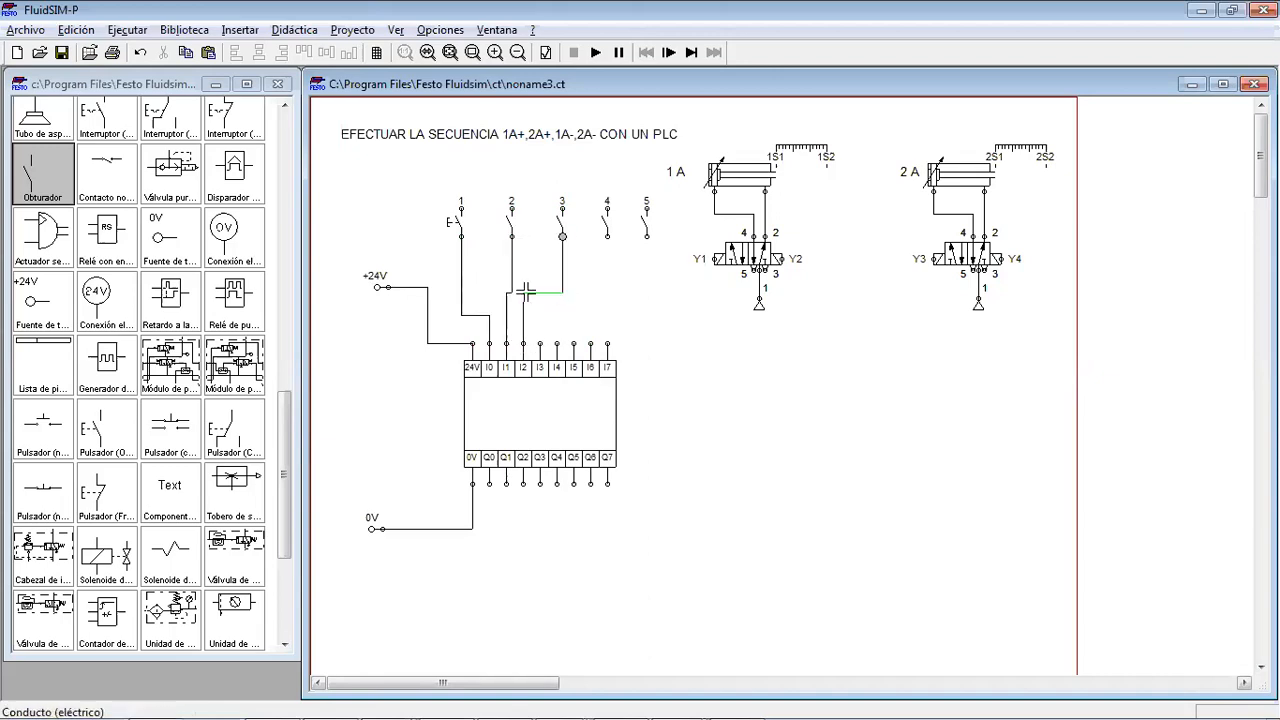
Move the first switch left directly above input I1, and shift the other three switches left as a group
drag(504, 198, 517, 258)
key(Left)
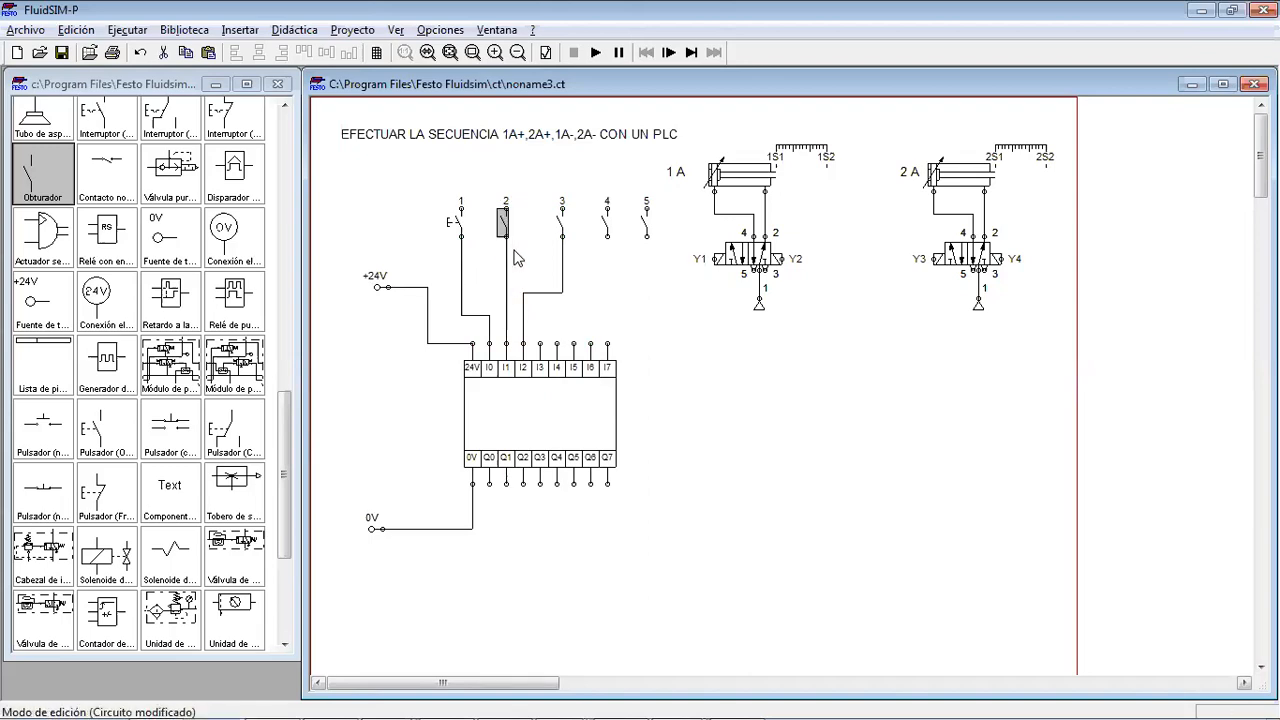
drag(542, 178, 656, 311)
key(Left)
key(Left)
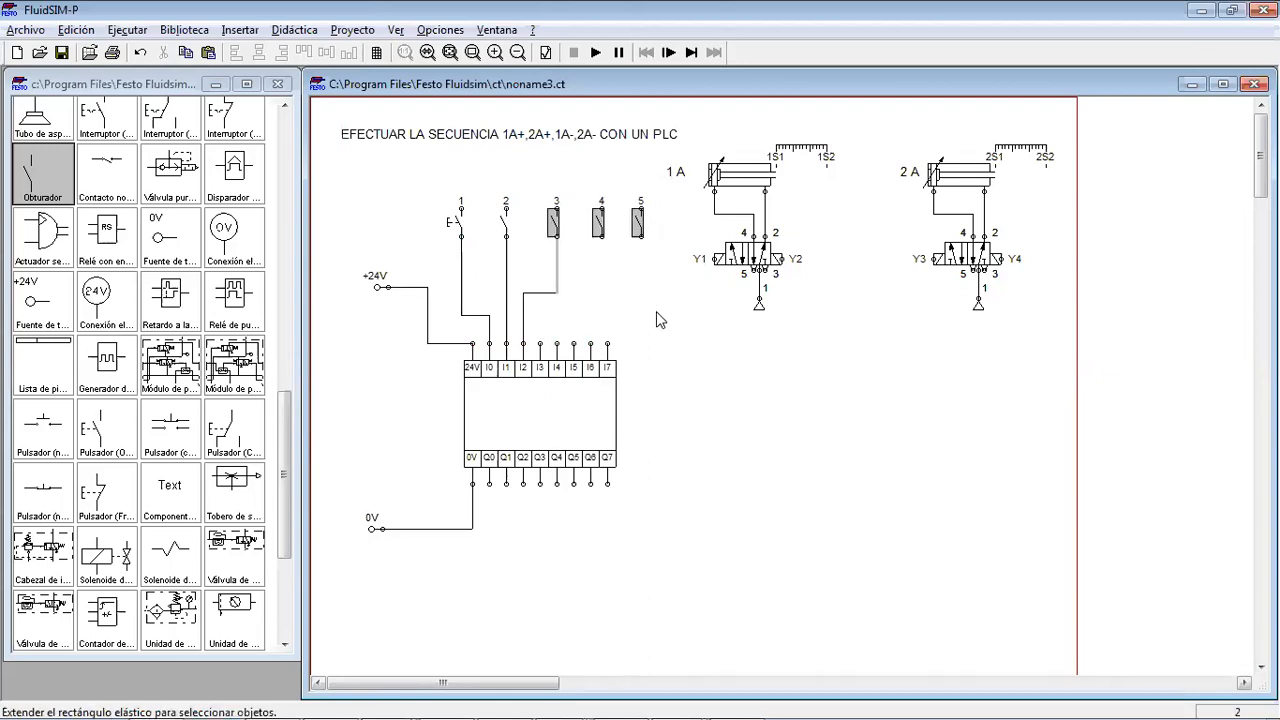
click(645, 312)
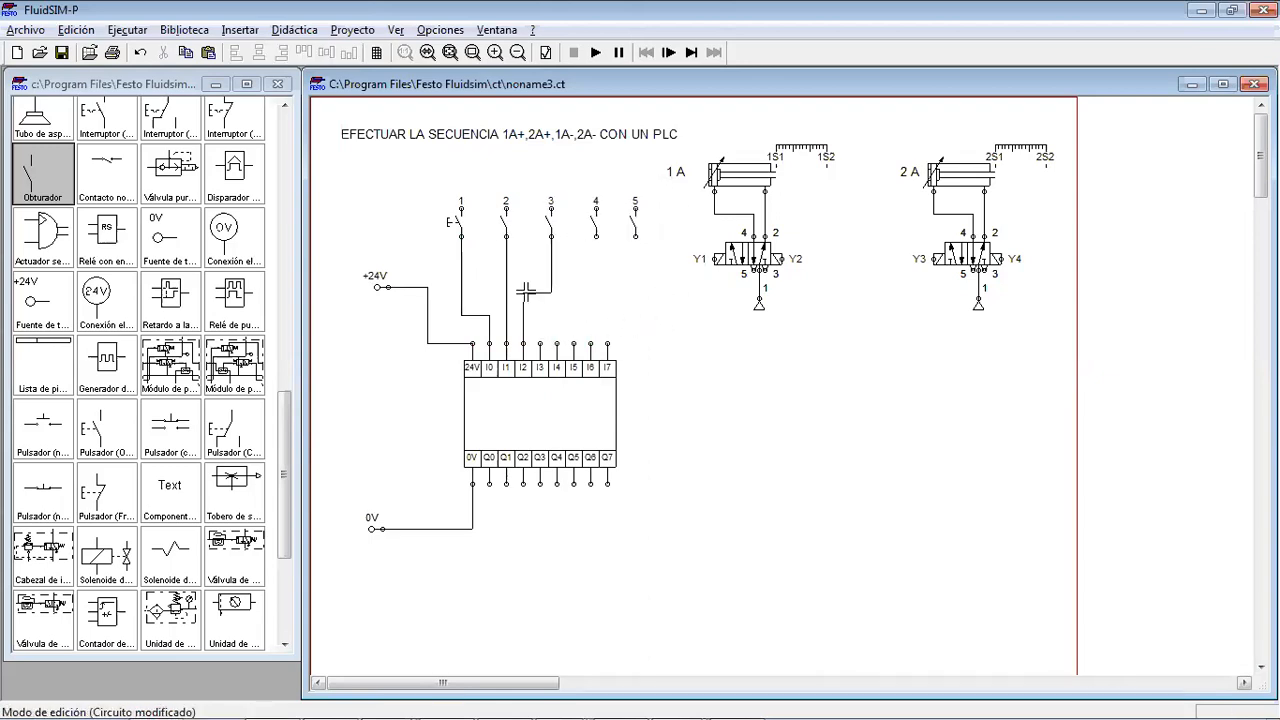
Wire the third and fourth switches to inputs I3 and I4, adjusting the I2 to I4 line segments so they do not overlap
drag(537, 291, 540, 343)
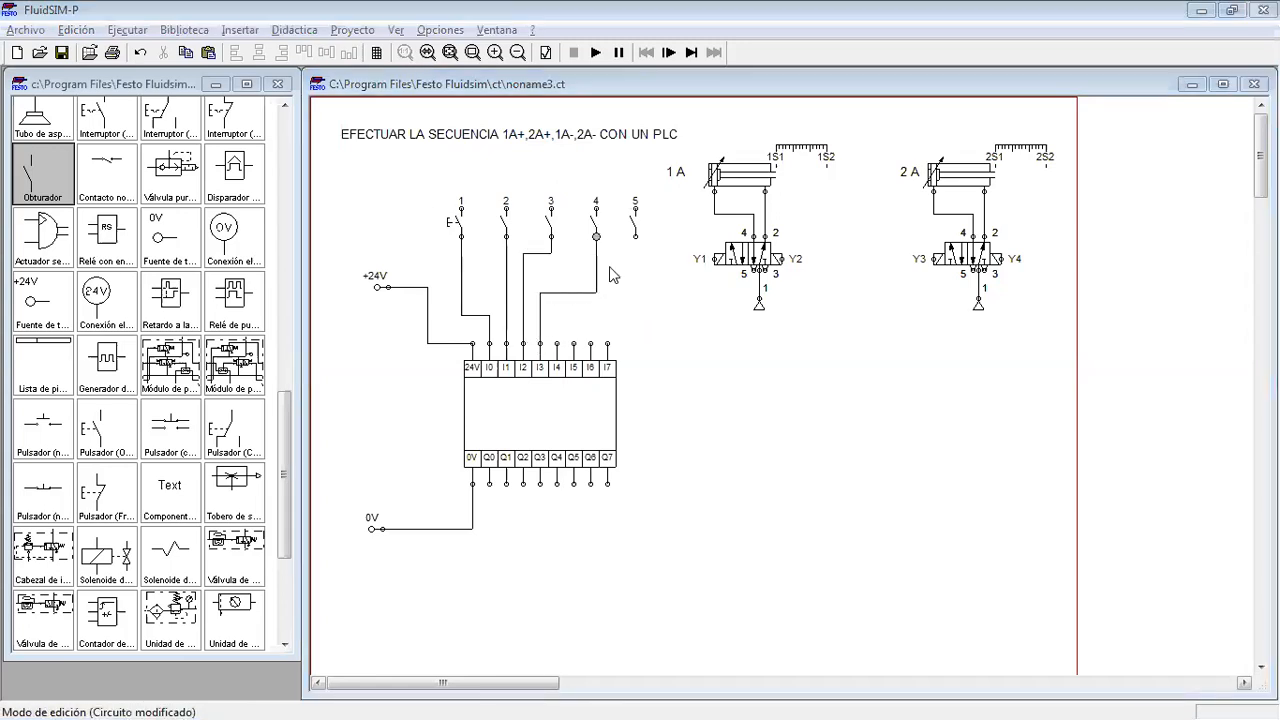
drag(634, 237, 557, 343)
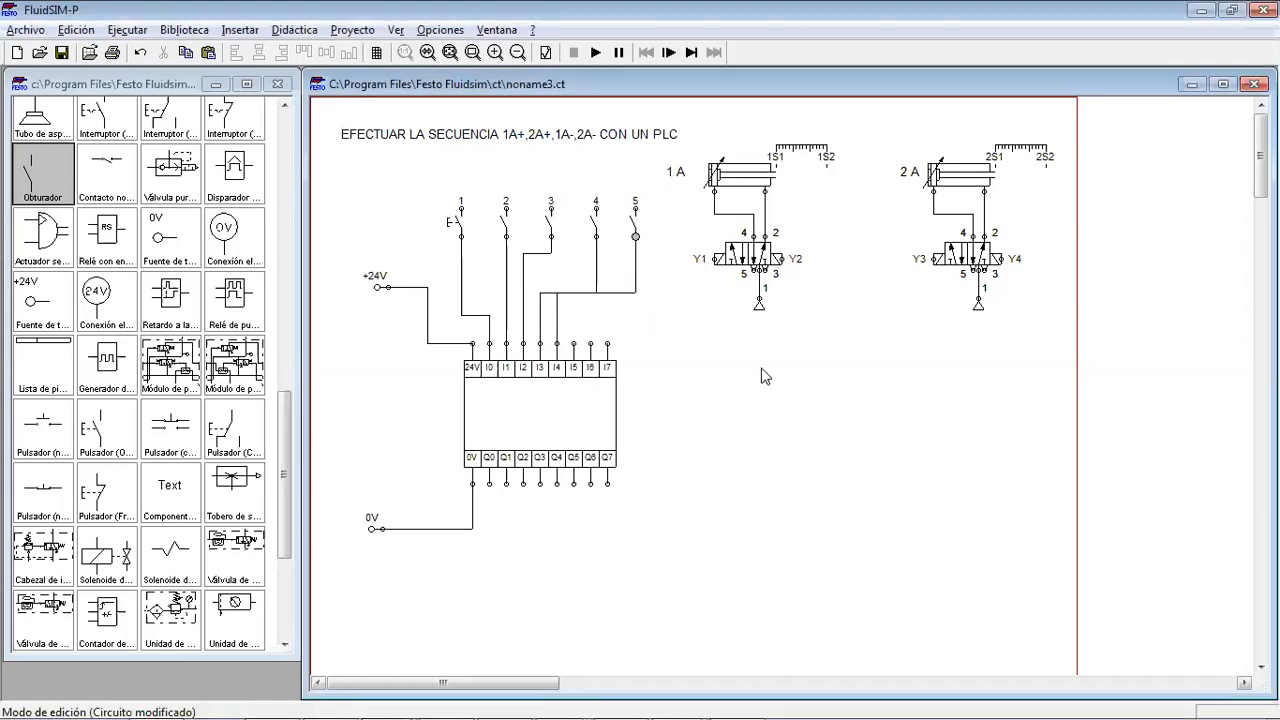
drag(617, 293, 572, 281)
click(746, 392)
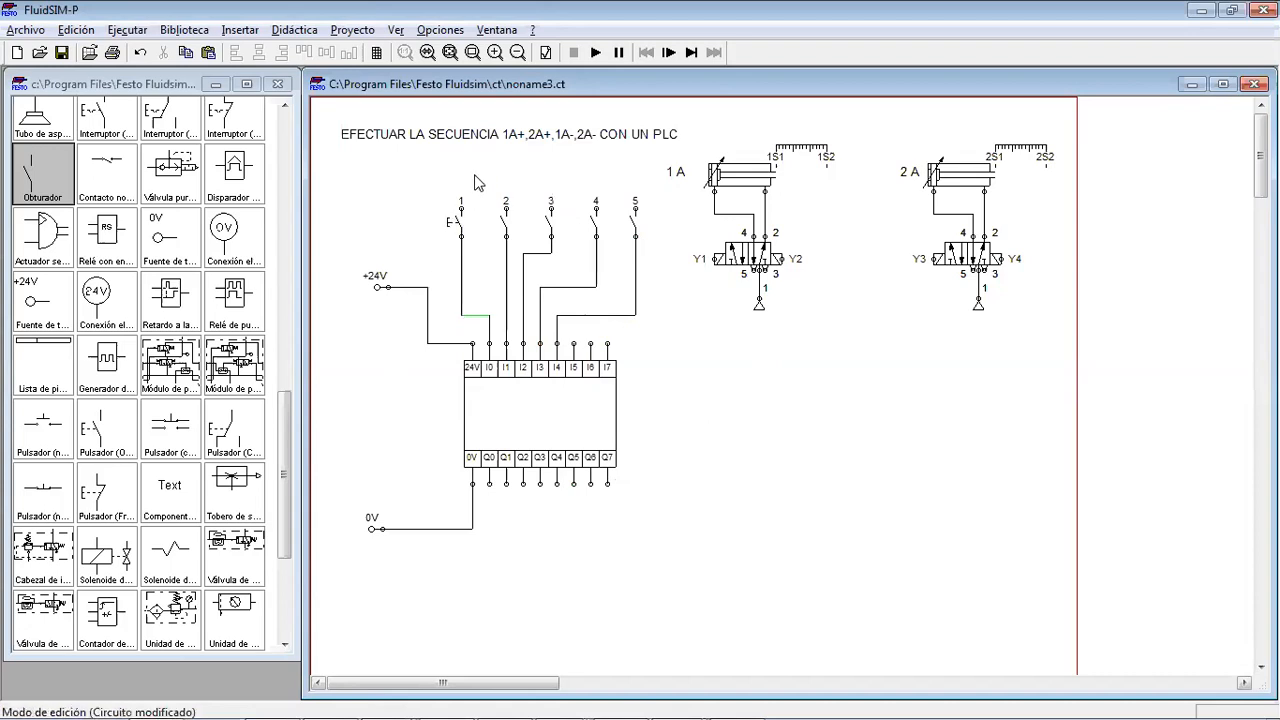
Connect the upper terminals of the pushbutton and all four switches to the +24V line through a common rail above them
drag(461, 210, 416, 287)
drag(438, 198, 438, 163)
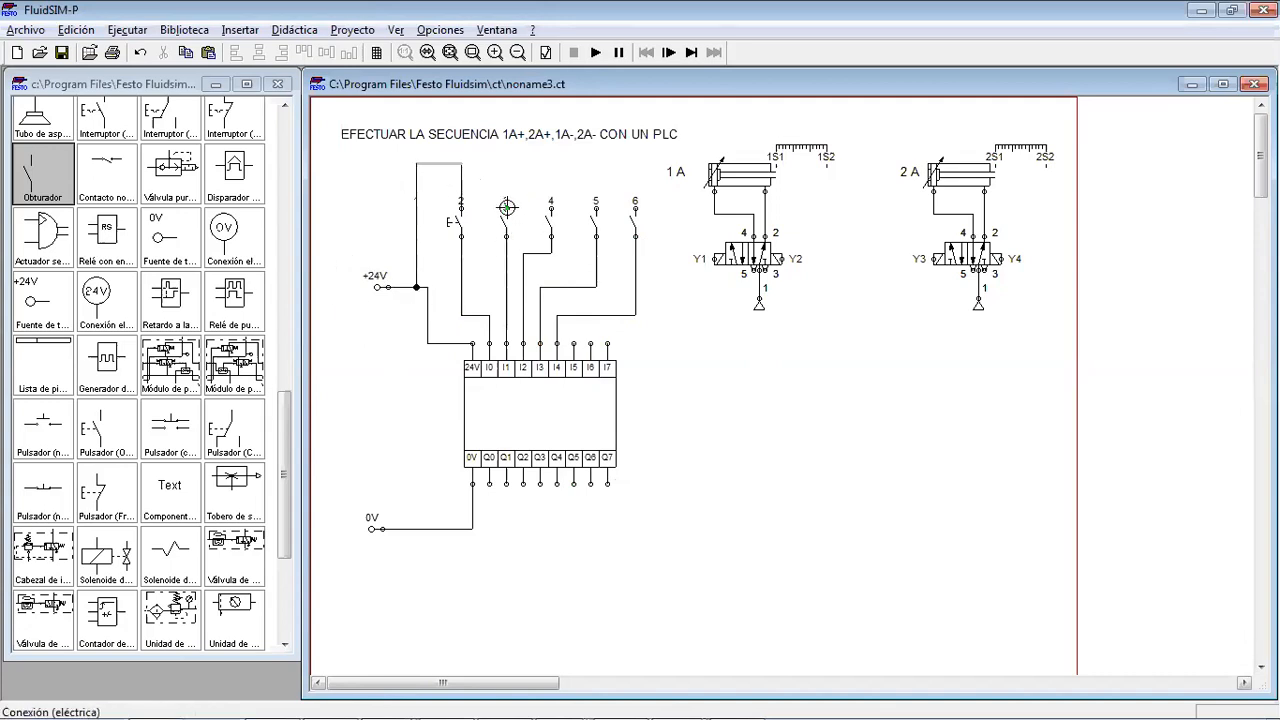
drag(460, 162, 506, 207)
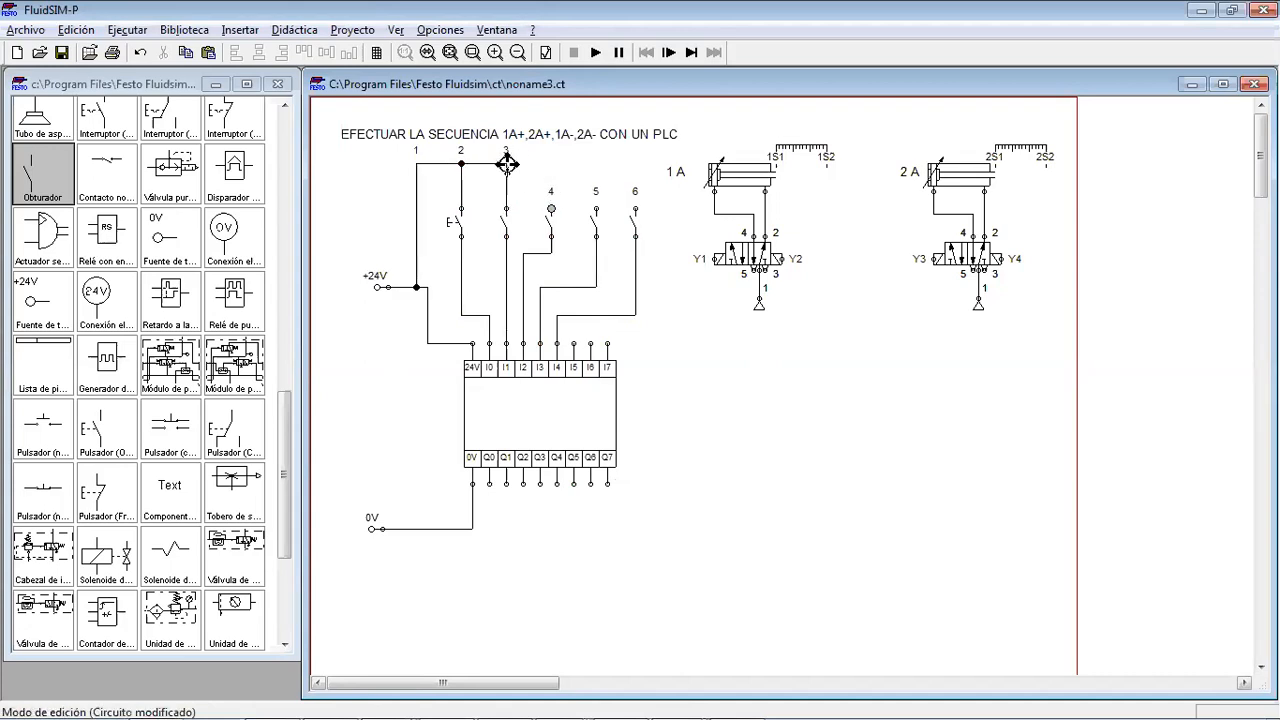
drag(506, 162, 551, 208)
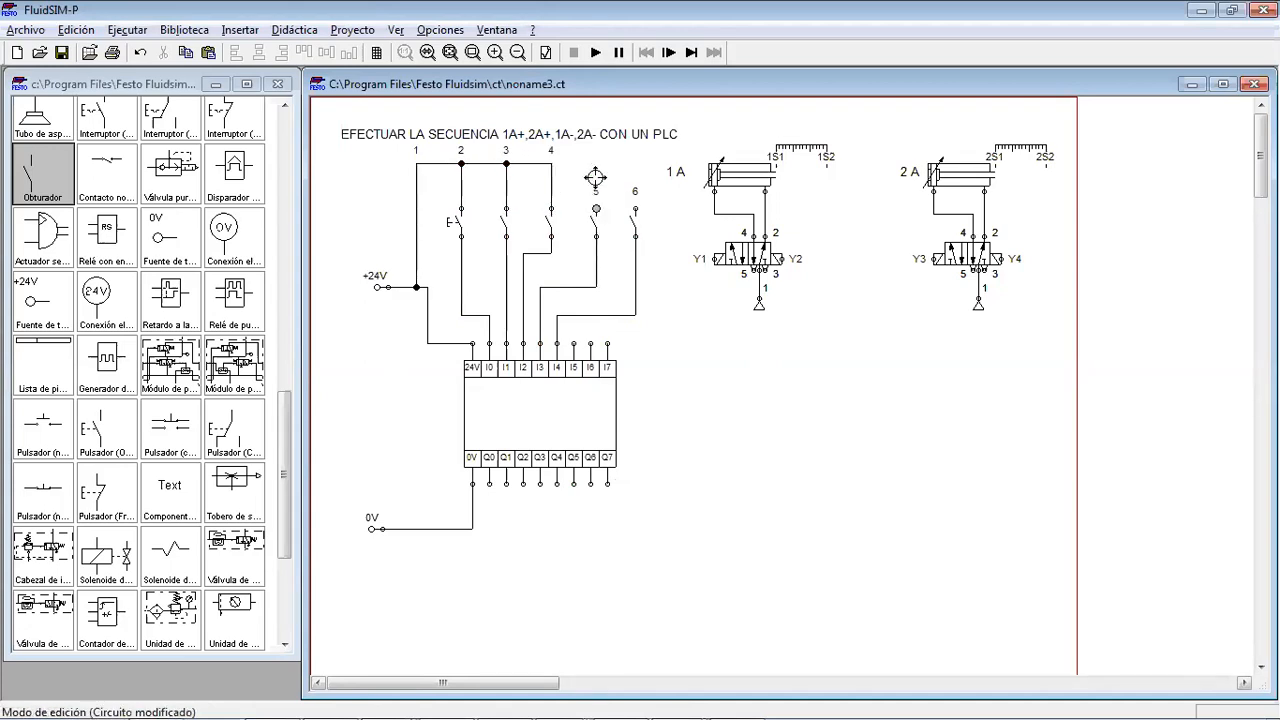
drag(551, 163, 596, 208)
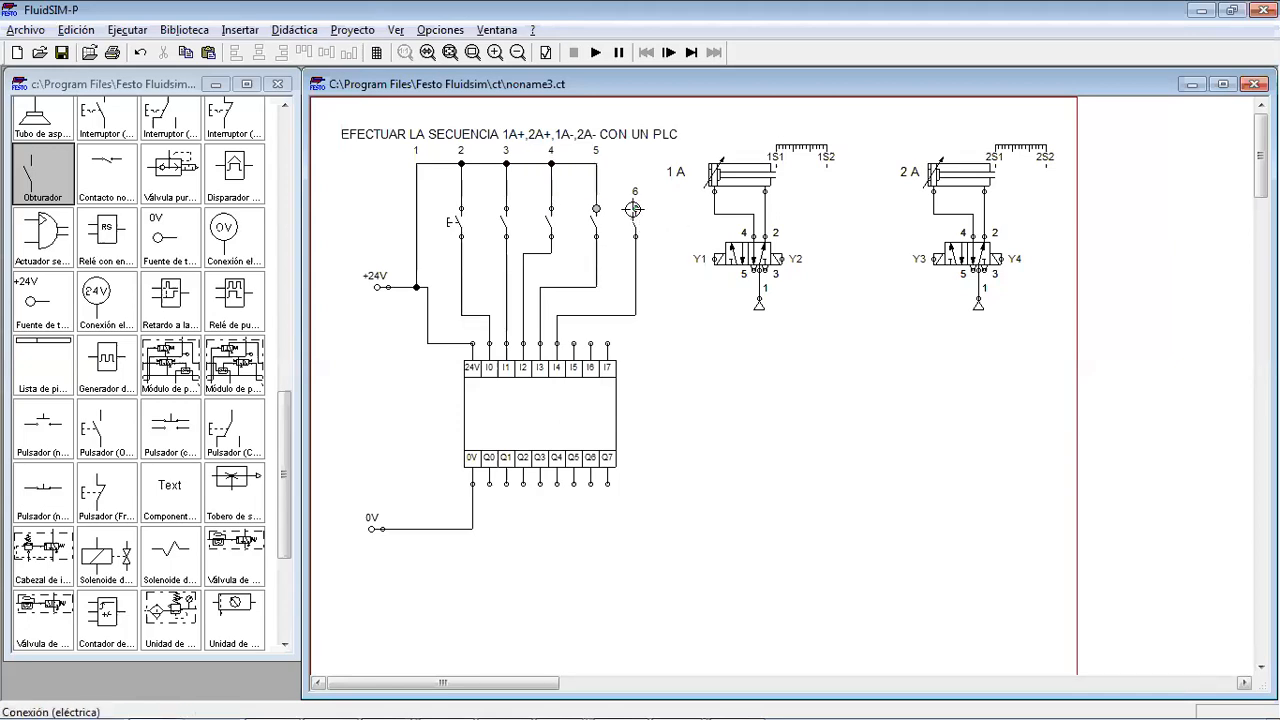
drag(598, 162, 635, 208)
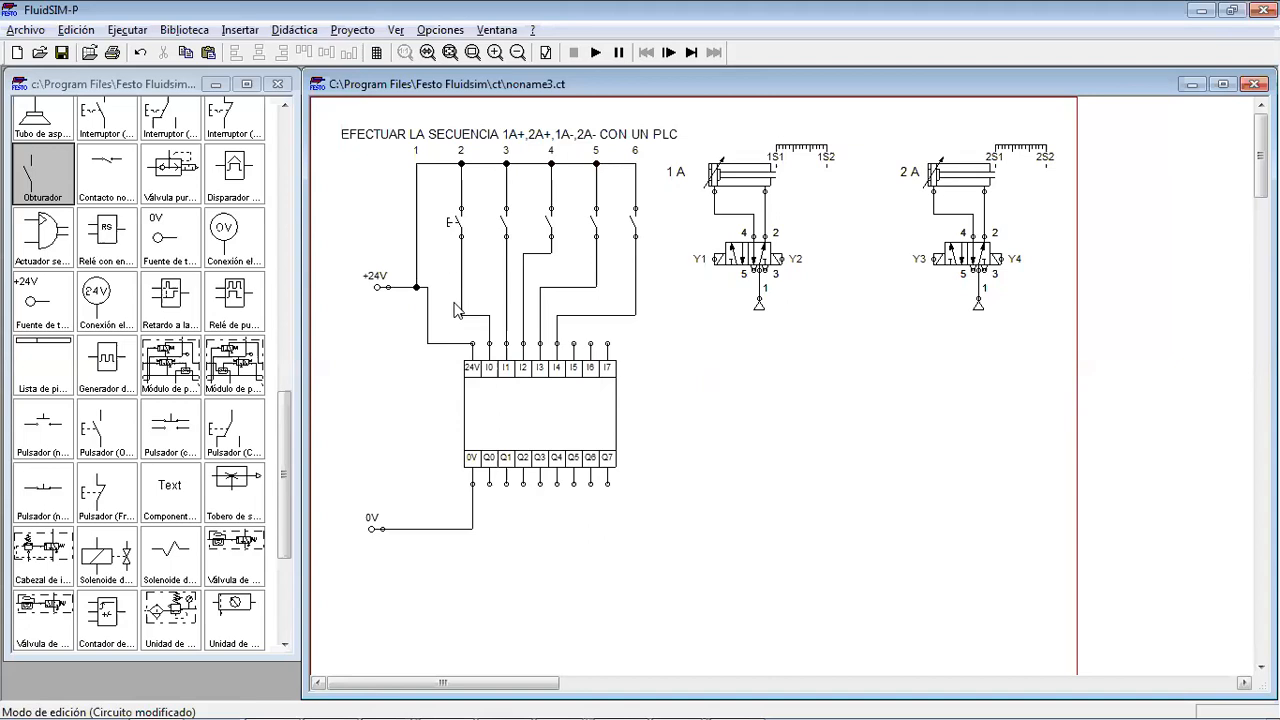
Label the pushbutton S0
double_click(460, 224)
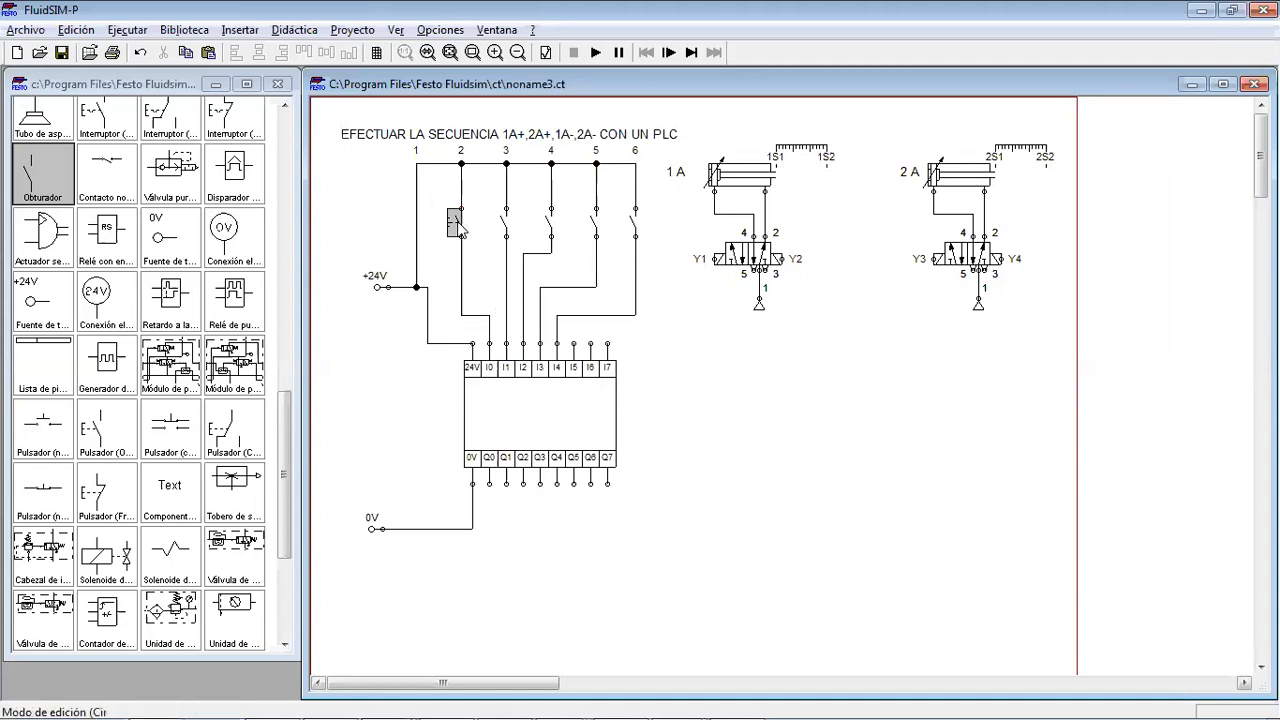
text(S0)
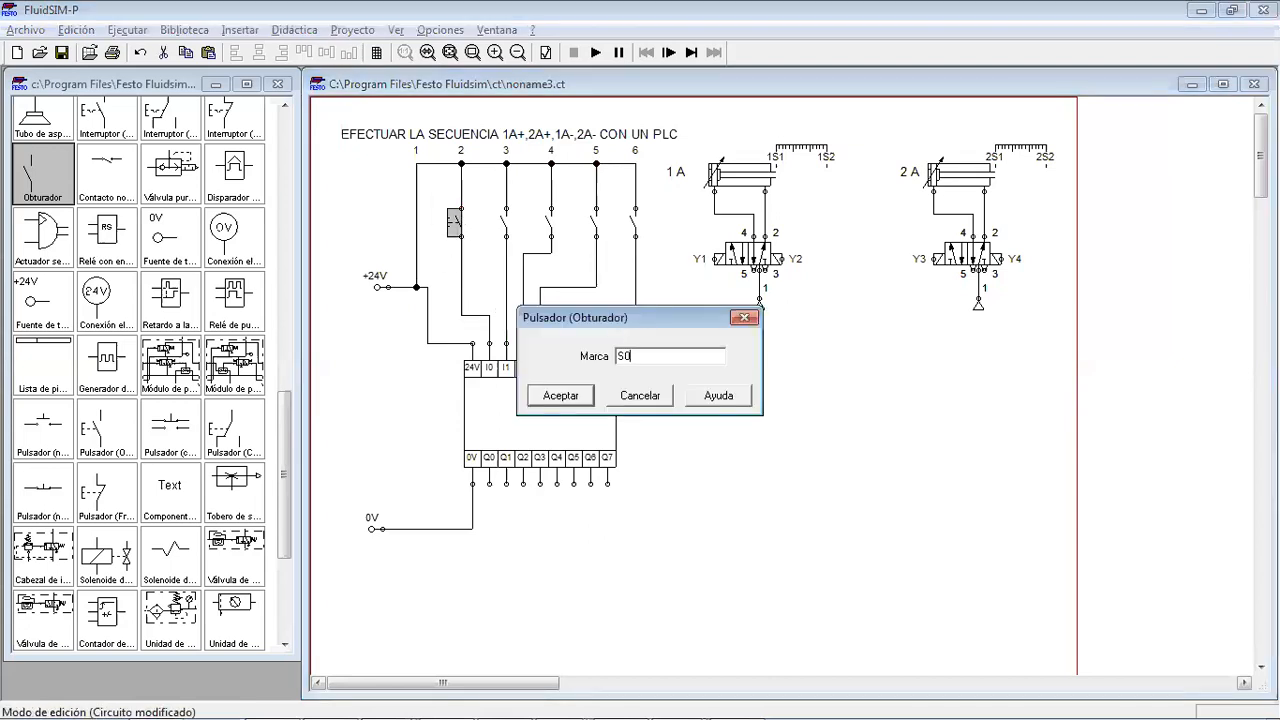
key(Return)
click(490, 218)
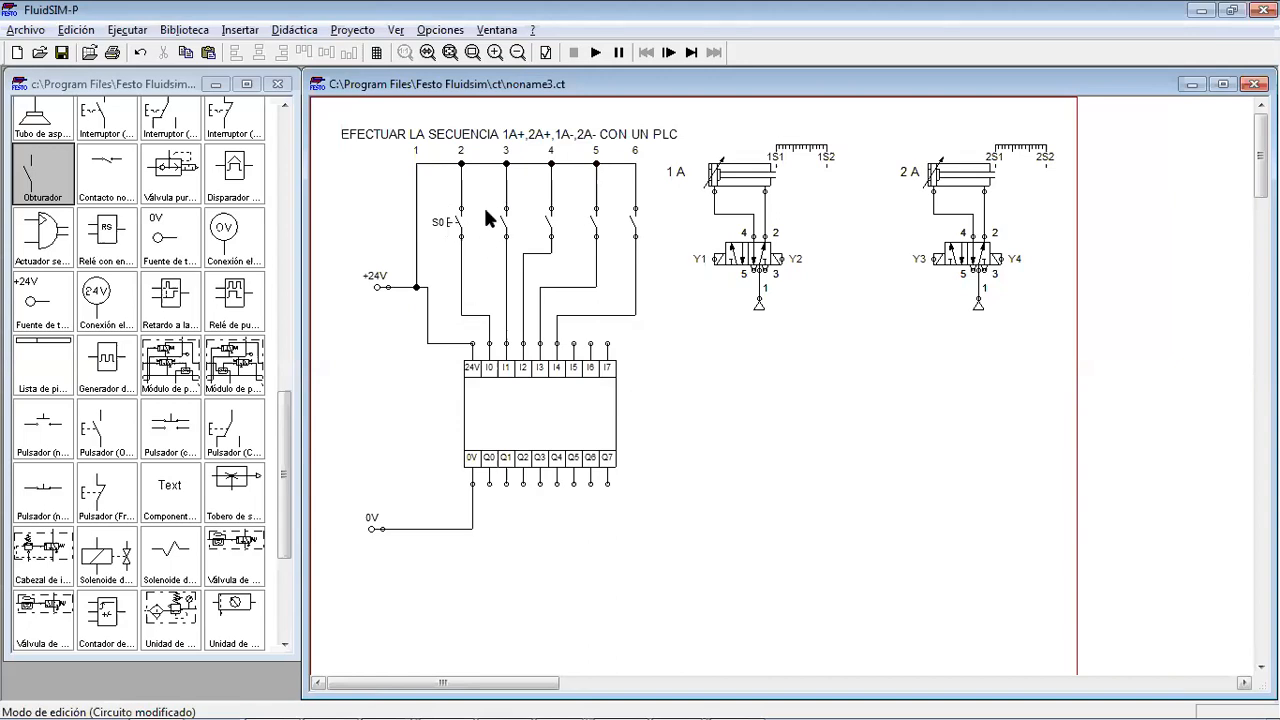
Label the switches wired to I1 and I2 as 1S1 and 1S2, respectively
click(503, 222)
double_click(505, 224)
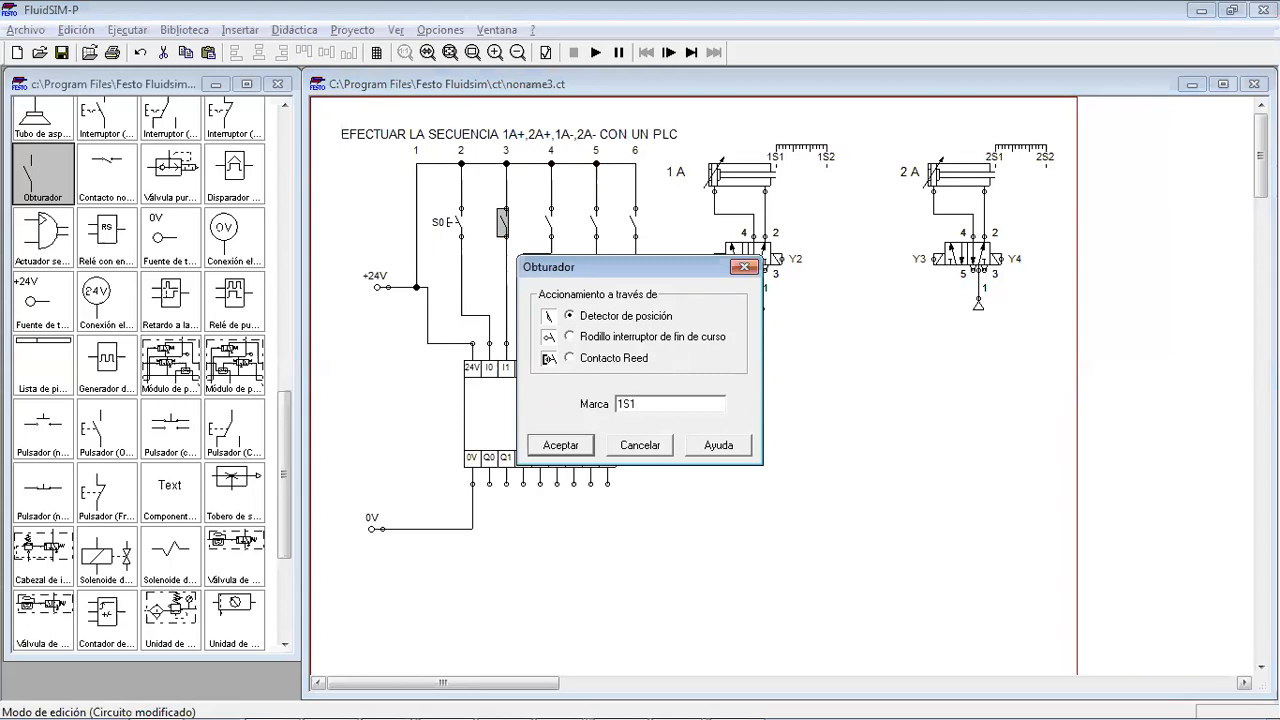
key(Return)
click(550, 222)
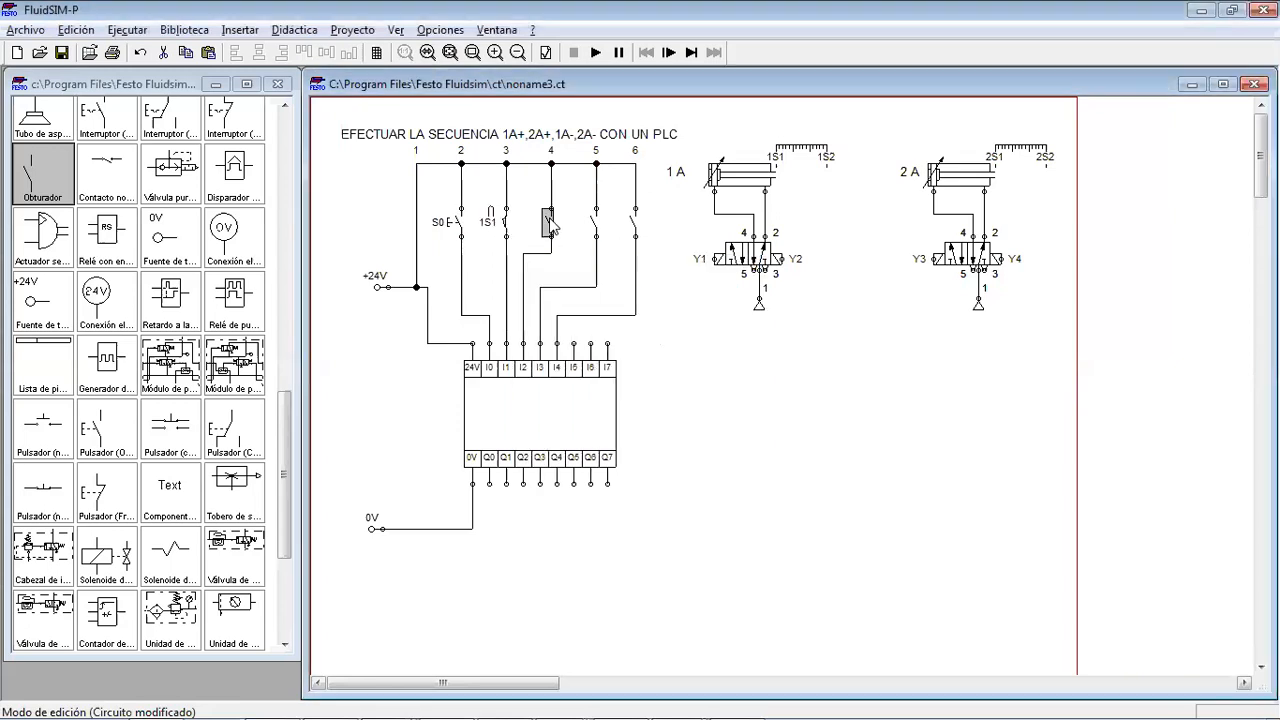
double_click(550, 222)
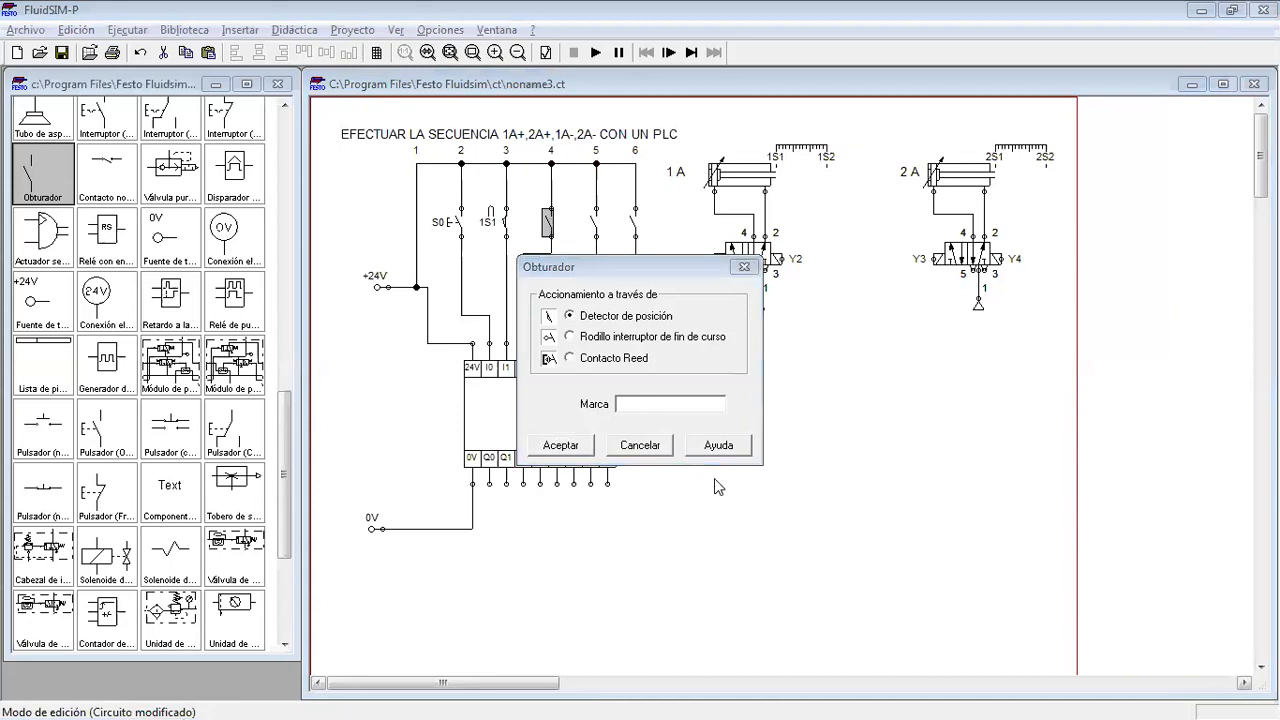
click(680, 405)
text(1S2)
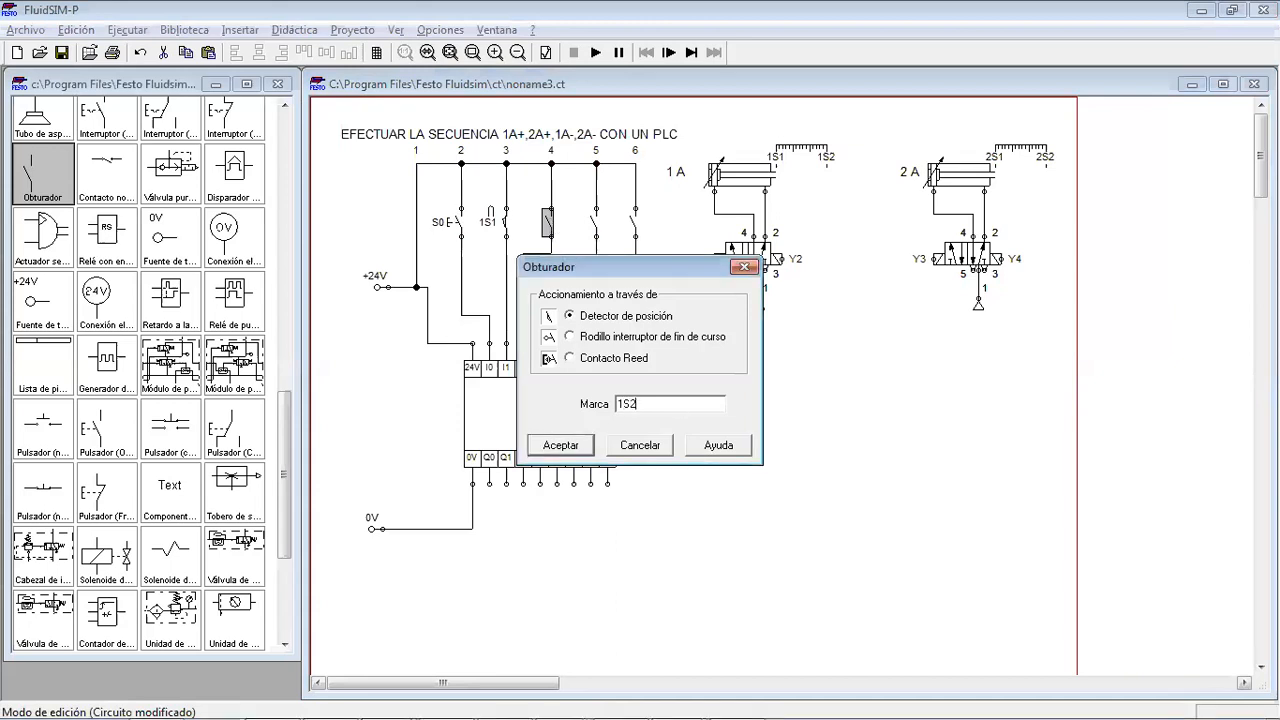
key(Return)
Label the switches wired to I3 and I4 as 2S1 and 2S2, respectively
click(595, 224)
double_click(596, 226)
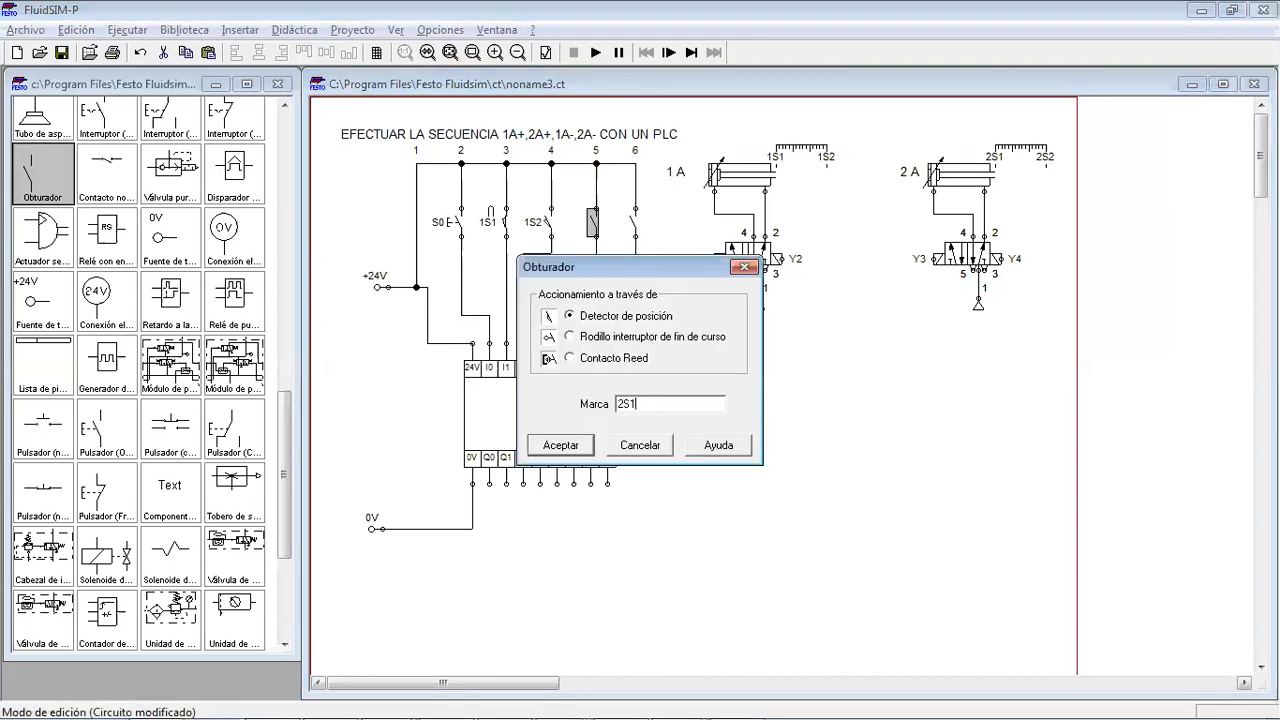
key(Return)
click(634, 226)
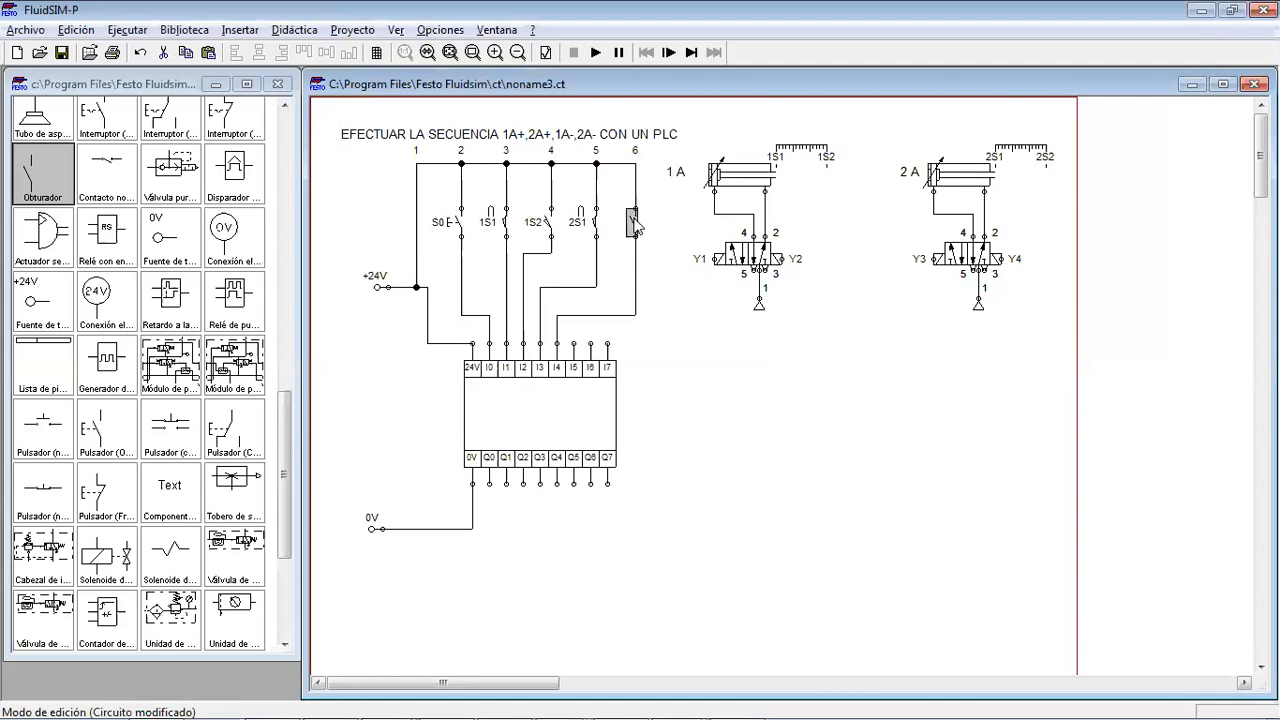
double_click(636, 226)
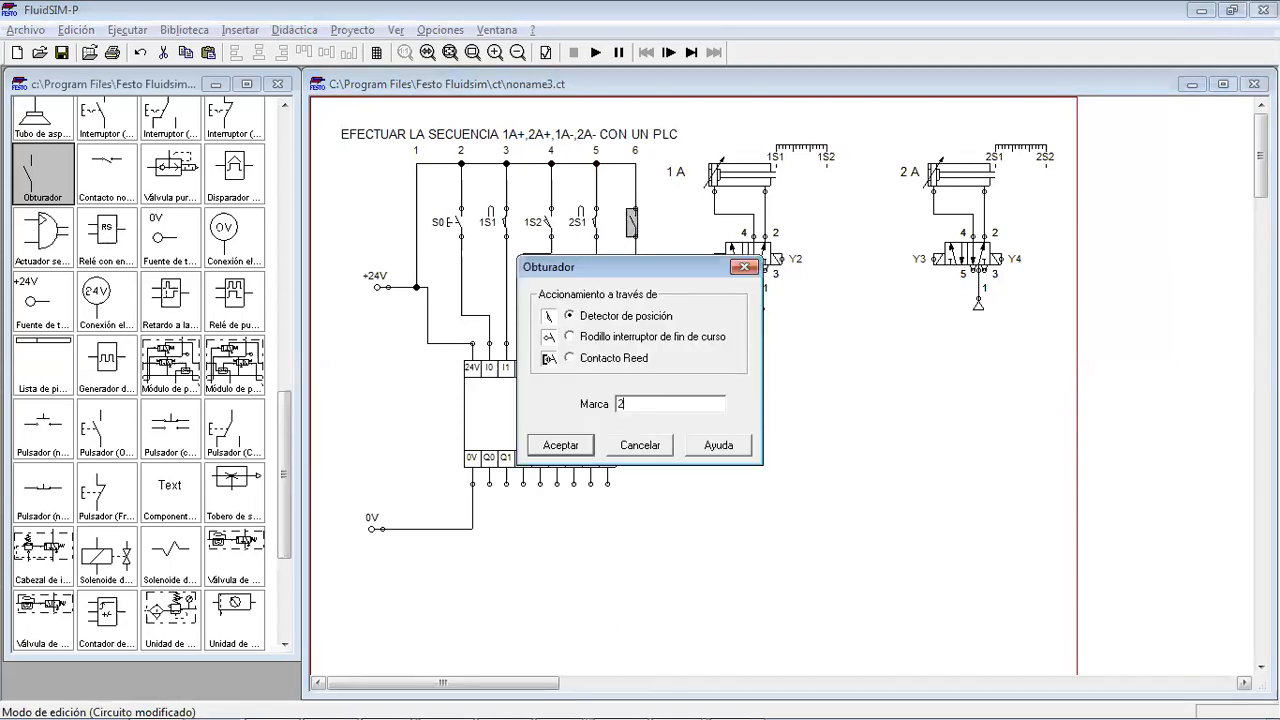
text(2S2)
key(Return)
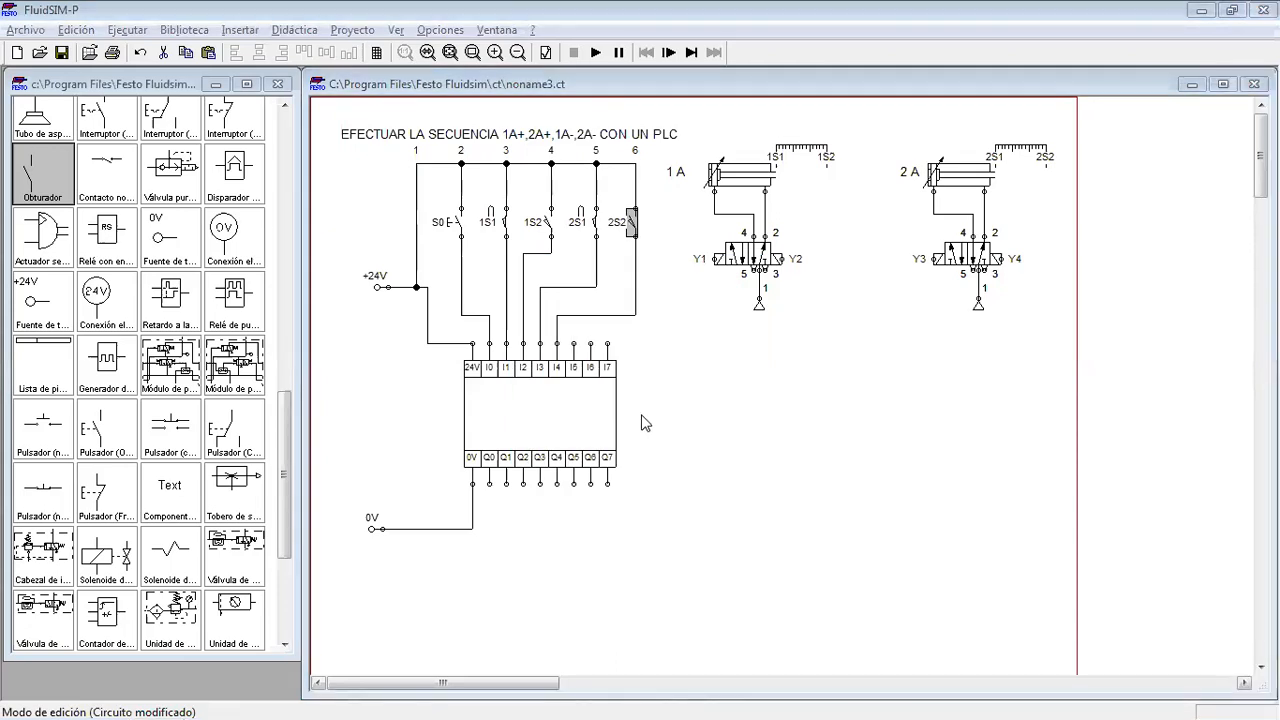
click(824, 451)
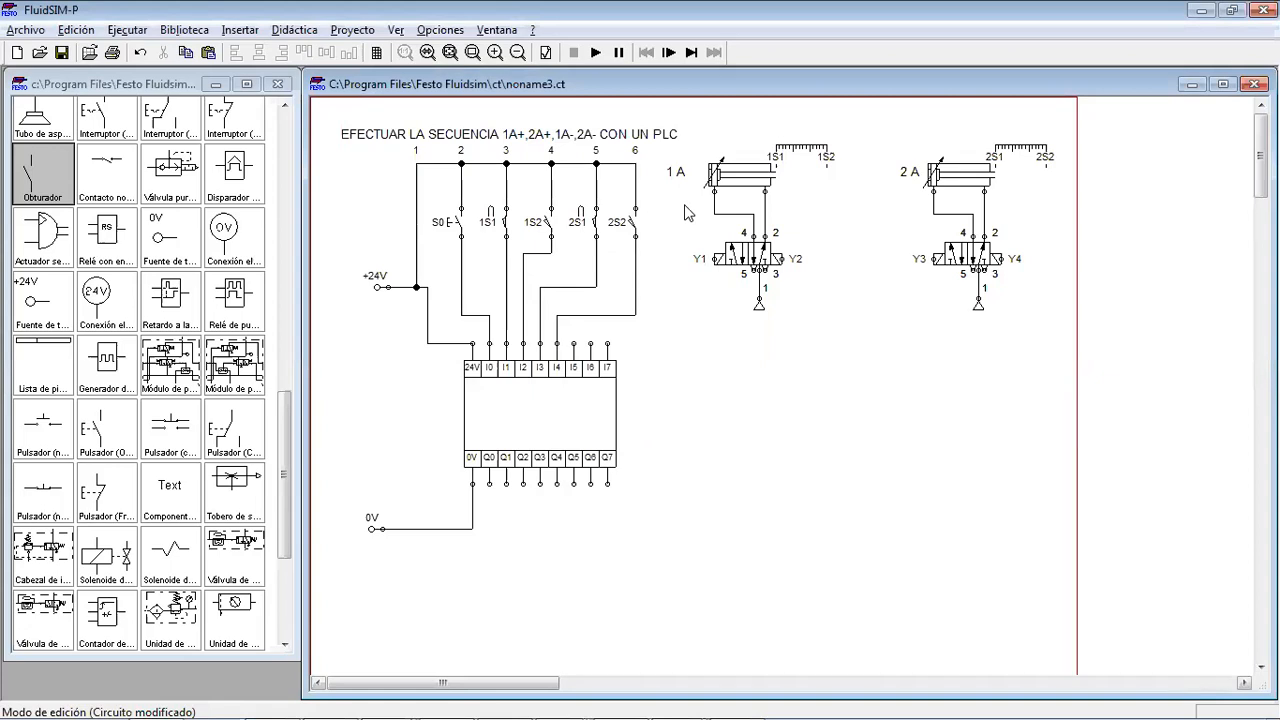
Place a make switch (Obturador) in the empty area below the 1A cylinder's valve
drag(55, 182, 771, 405)
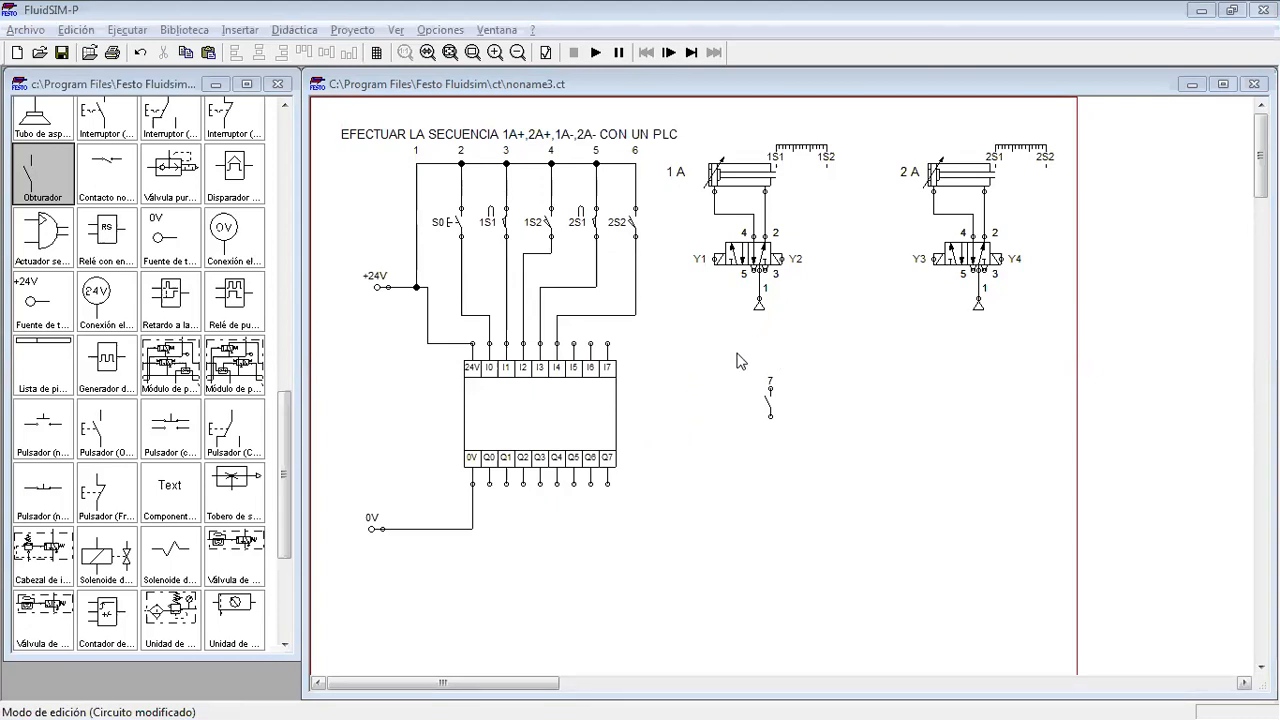
drag(734, 354, 834, 440)
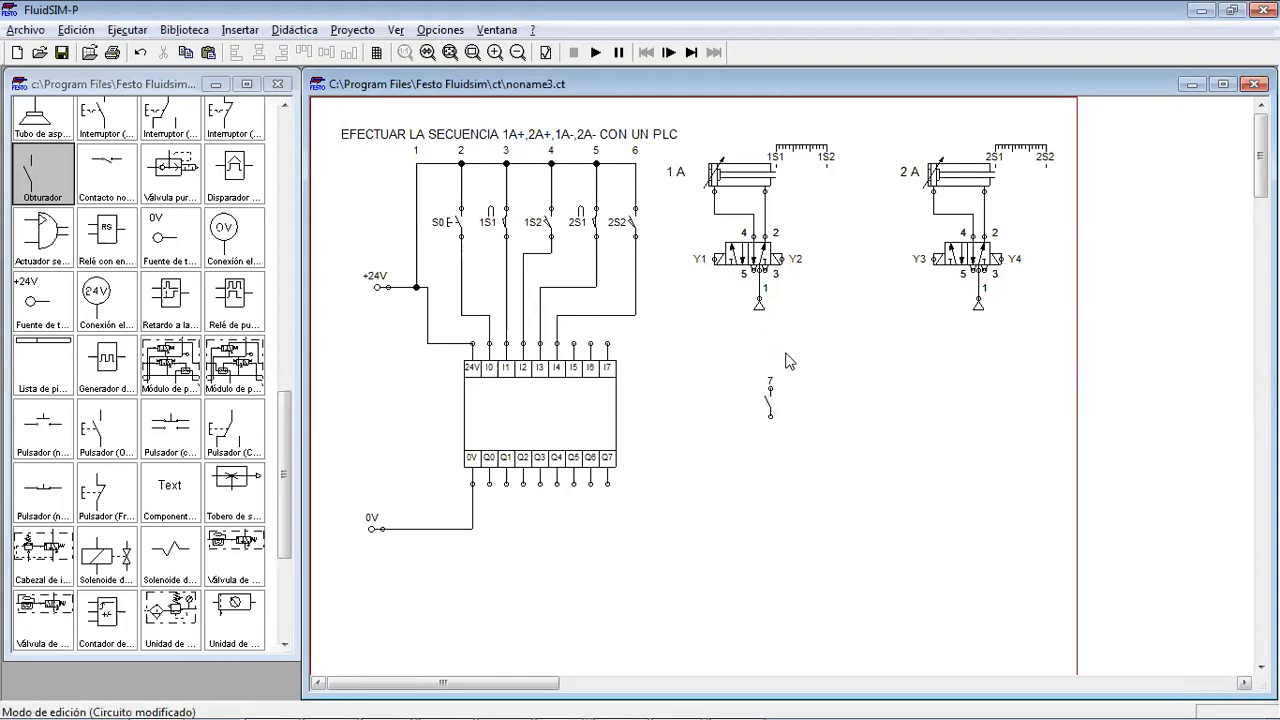
Shift switch 2S2 slightly away from 2S1 with its upper wire aligned, and straighten the +24V feed wire down to the digital module
drag(670, 350, 610, 132)
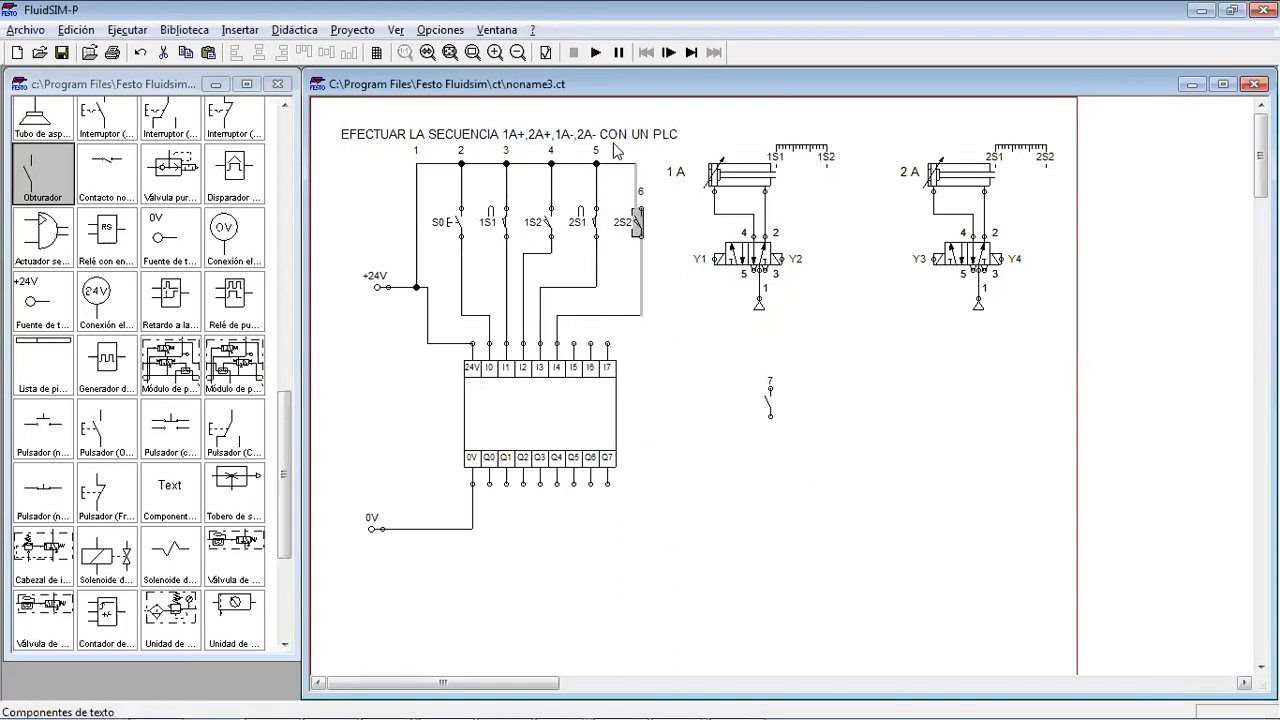
click(685, 268)
click(636, 177)
drag(636, 177, 641, 186)
click(687, 455)
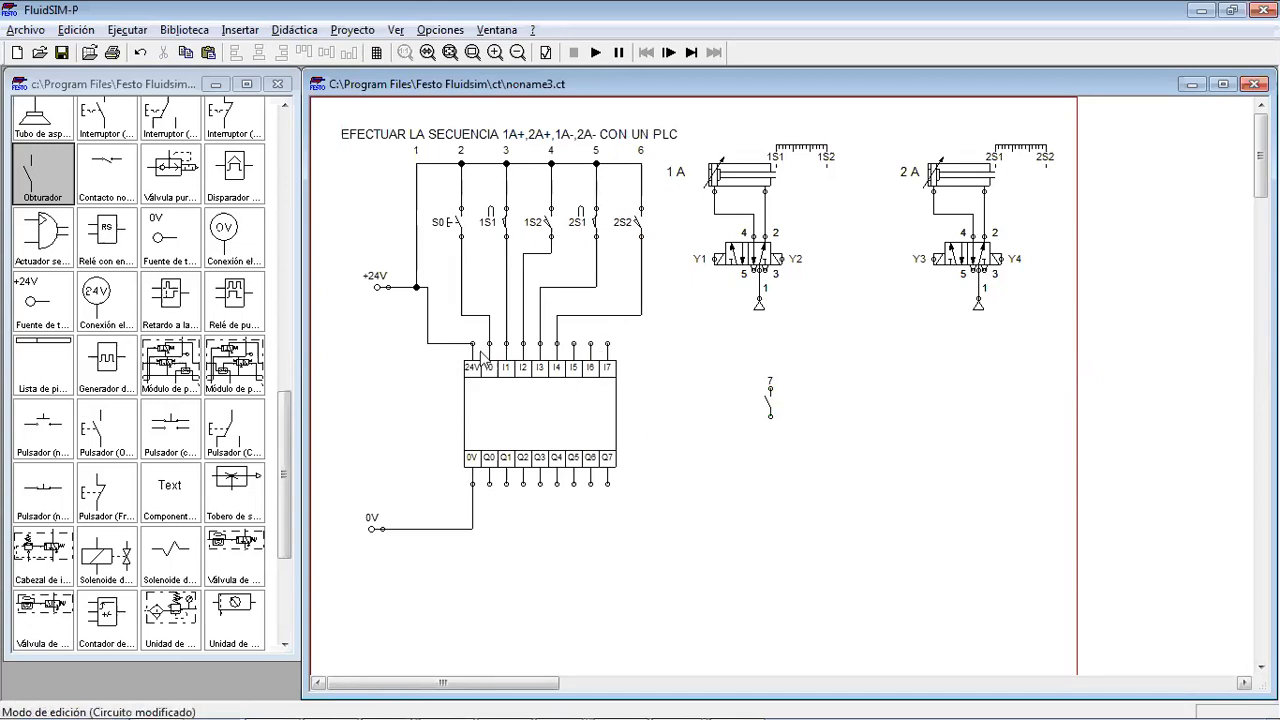
drag(428, 322, 416, 322)
Delete the loose switch below cylinder 1A and shift the whole 1A cylinder circuit slightly toward cylinder 2A
click(714, 405)
click(768, 401)
key(Delete)
drag(890, 360, 704, 171)
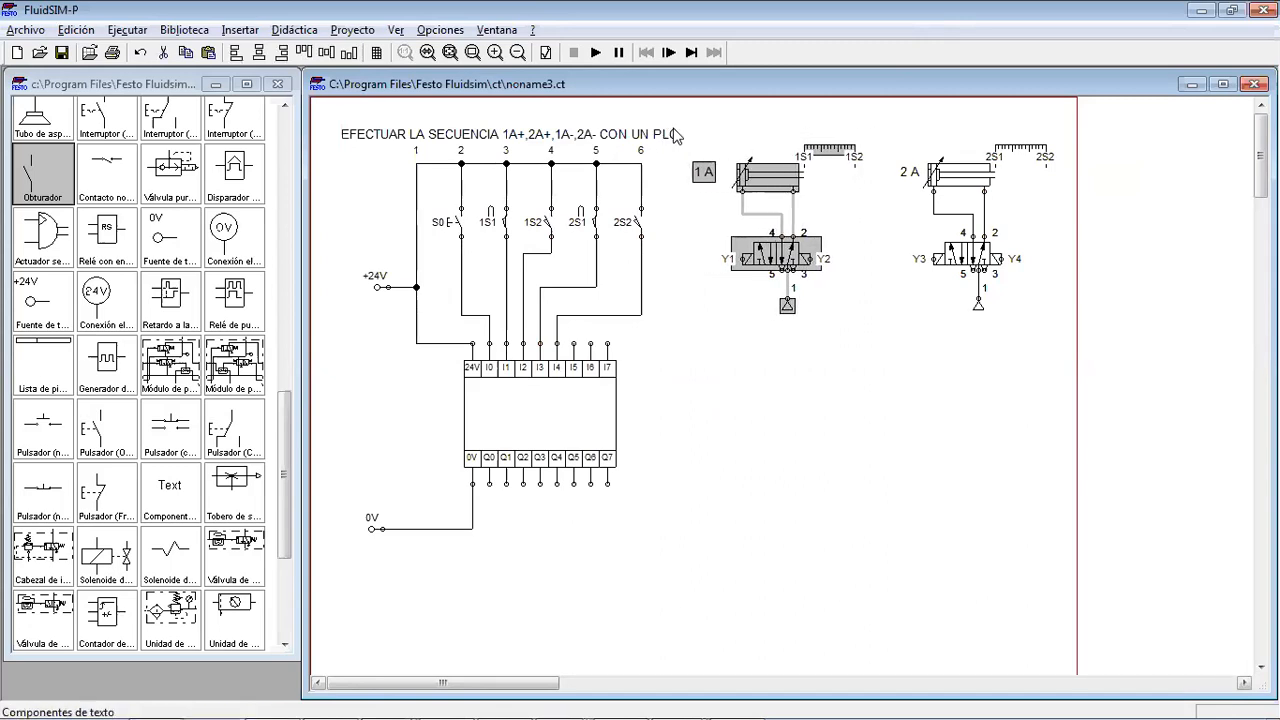
click(917, 314)
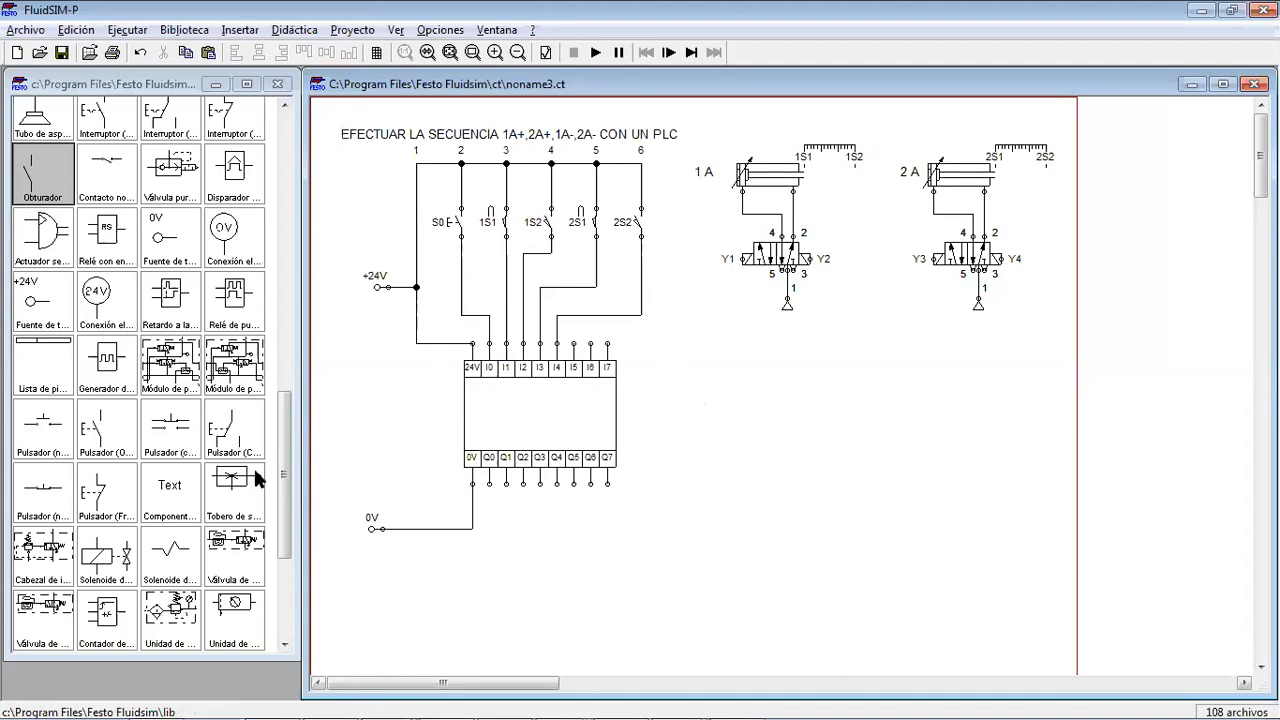
Place four valve solenoids side by side below the digital module
click(287, 470)
drag(287, 470, 287, 550)
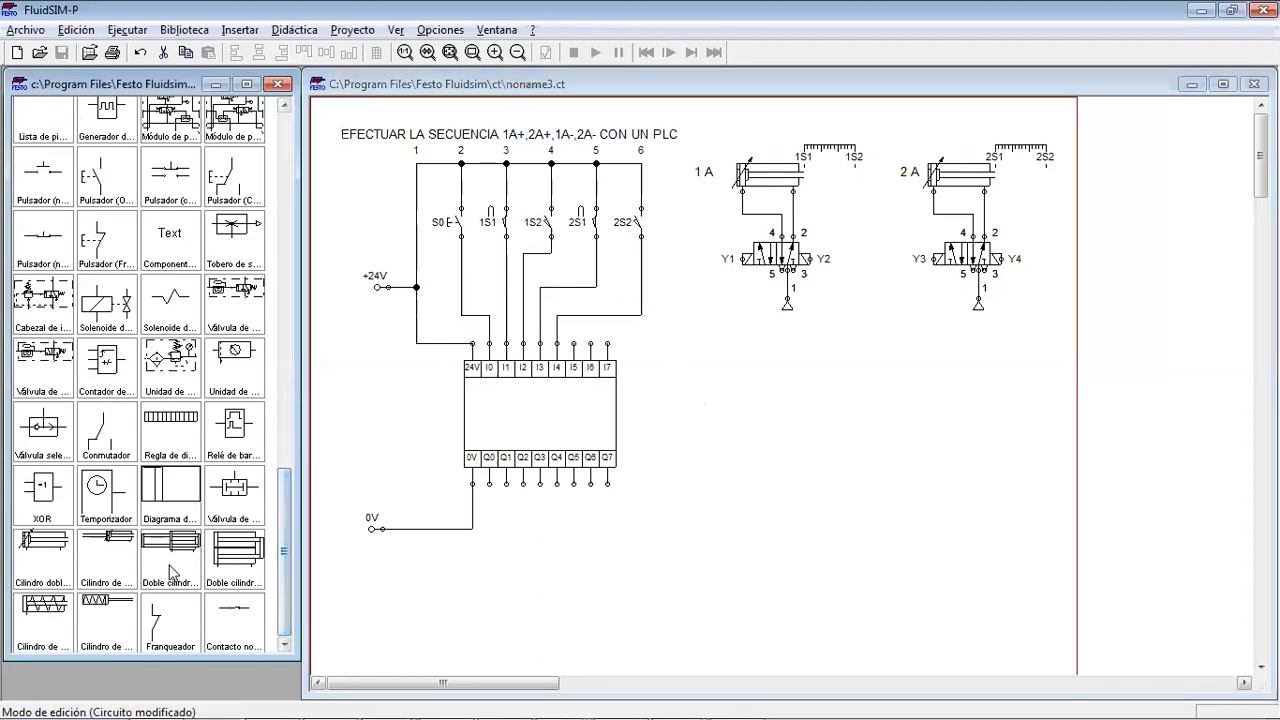
click(125, 303)
drag(125, 303, 499, 574)
drag(119, 305, 582, 573)
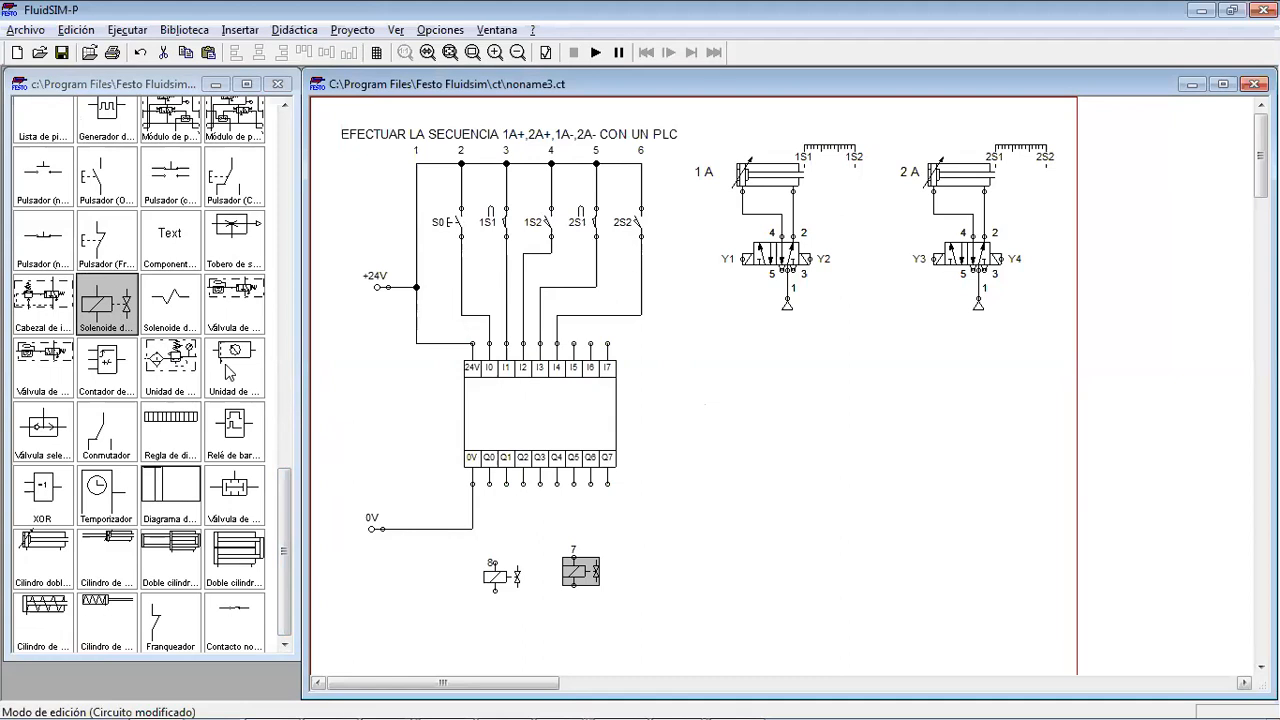
drag(137, 312, 660, 569)
drag(115, 315, 733, 568)
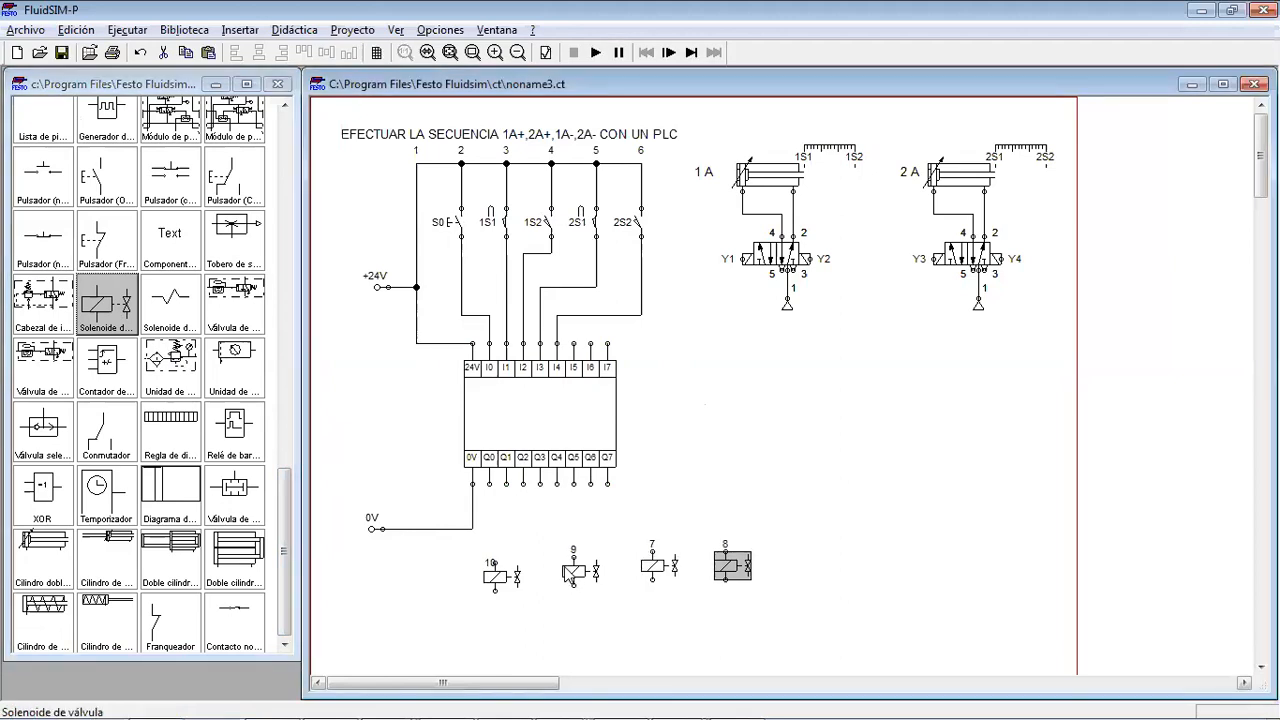
Align the four valve solenoids in one level row, with the first solenoid directly below output Q0
click(572, 575)
click(660, 575)
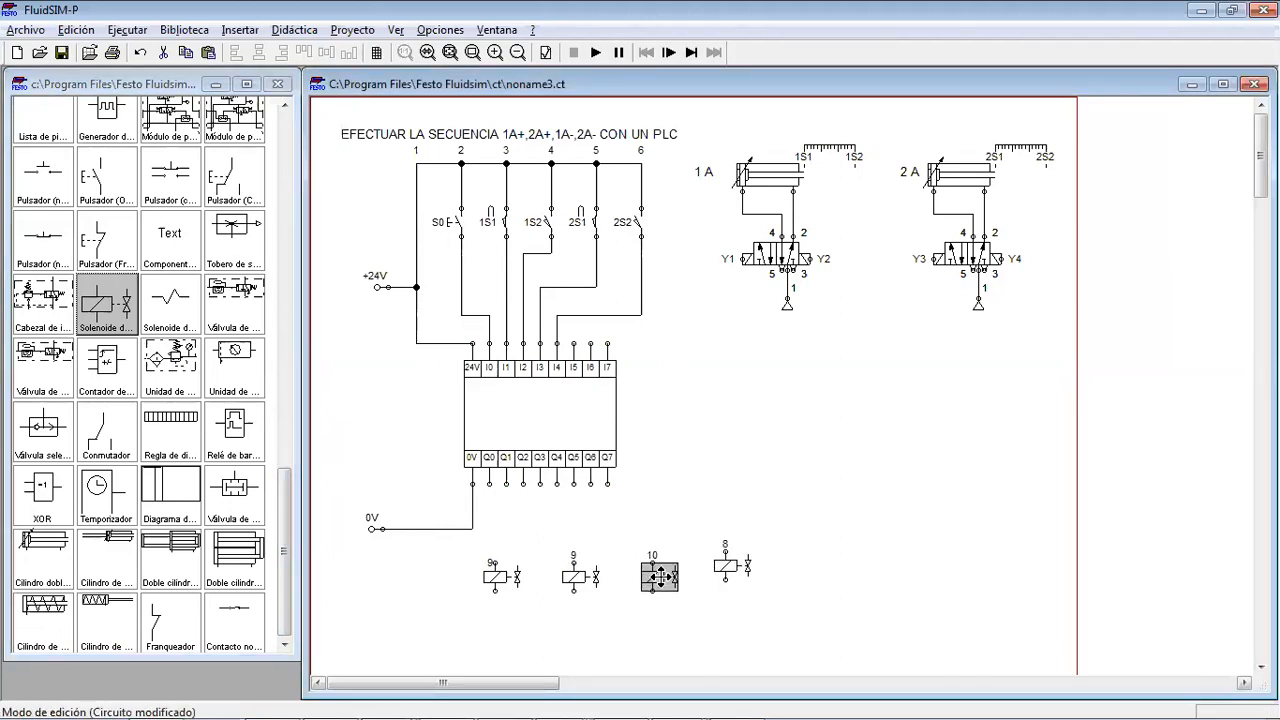
drag(733, 566, 733, 577)
click(755, 545)
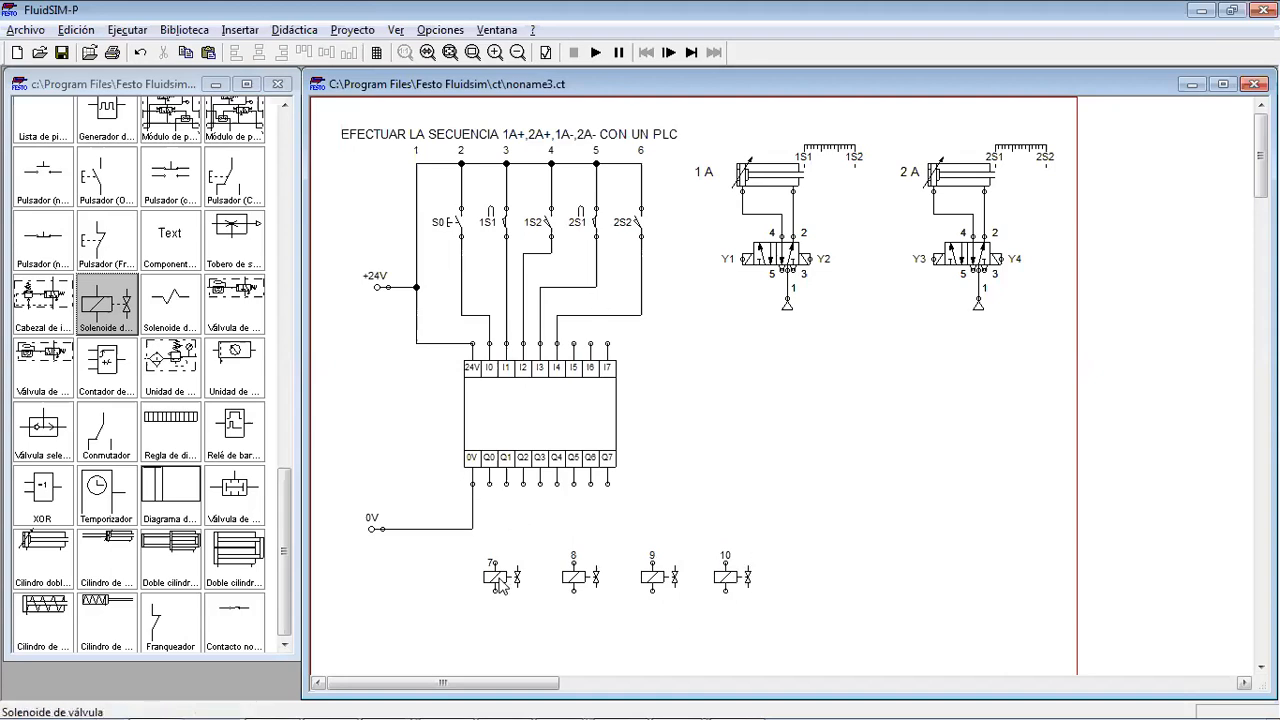
mouse_move(810, 618)
mouse_down()
mouse_move(460, 608)
mouse_move(441, 545)
mouse_up()
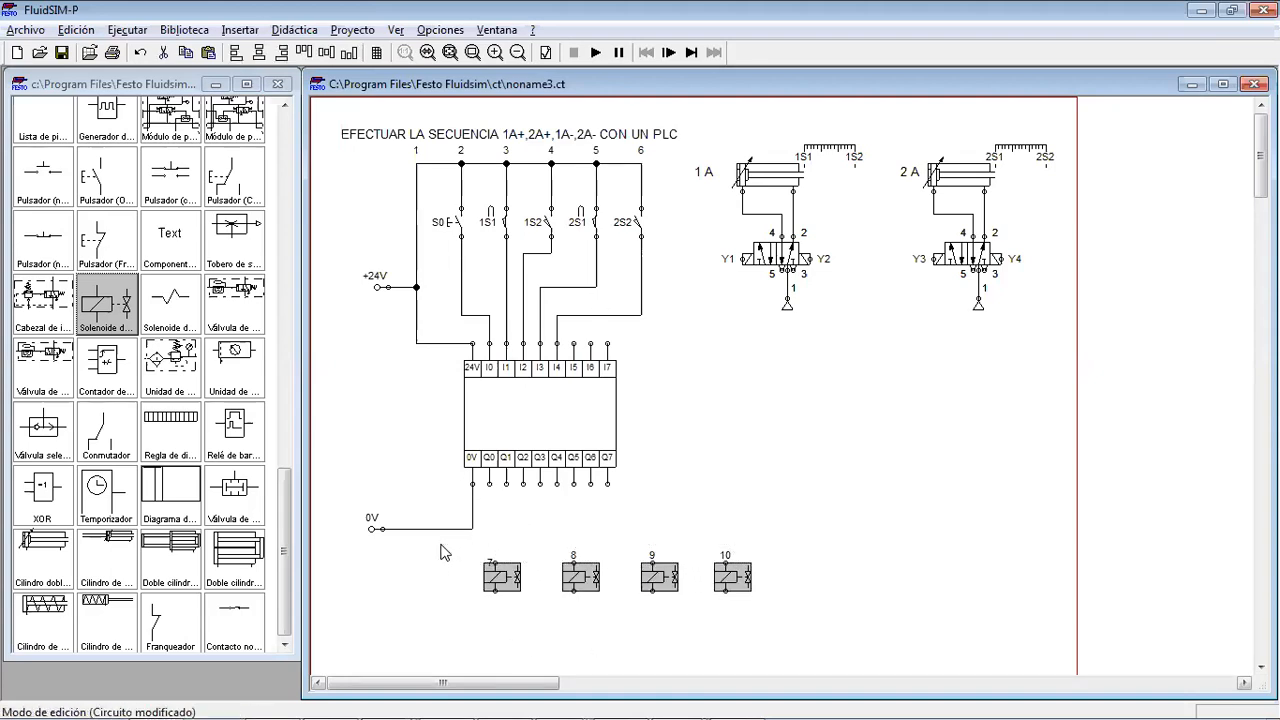
click(900, 482)
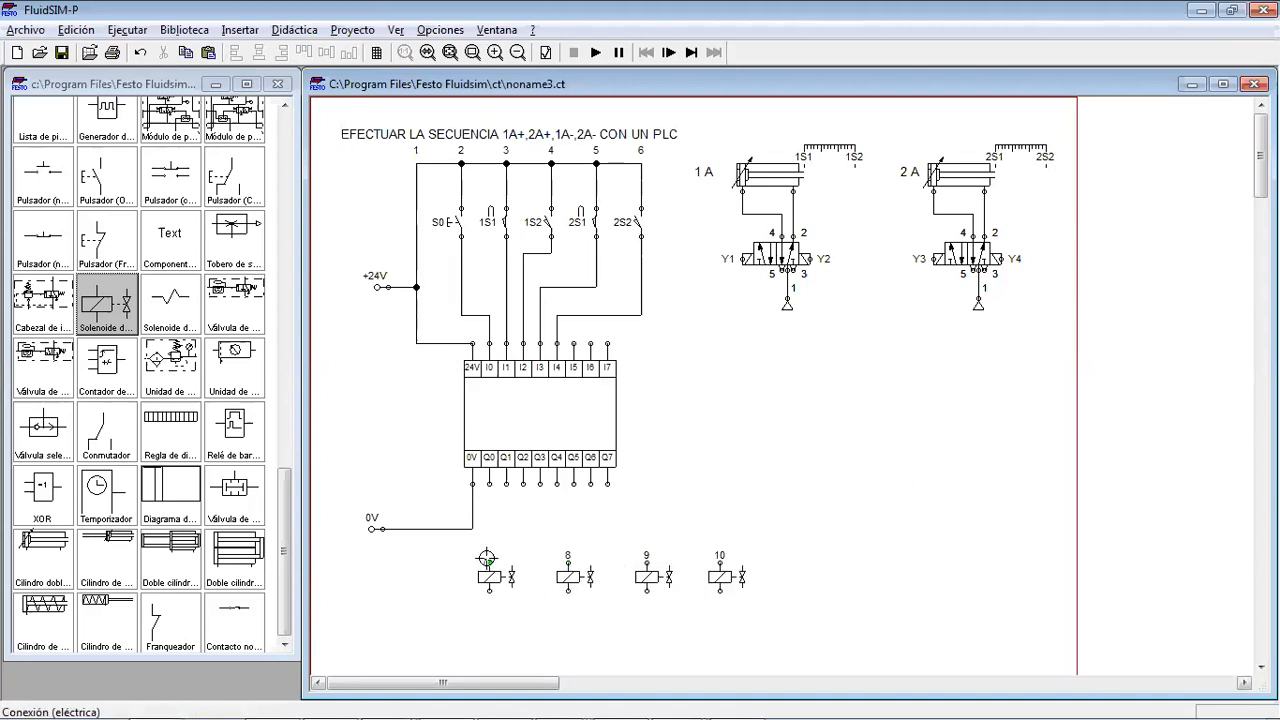
Wire outputs Q0, Q1, Q2 and Q3 to the upper terminals of the four solenoids in order, keeping the wires apart
drag(491, 479, 489, 563)
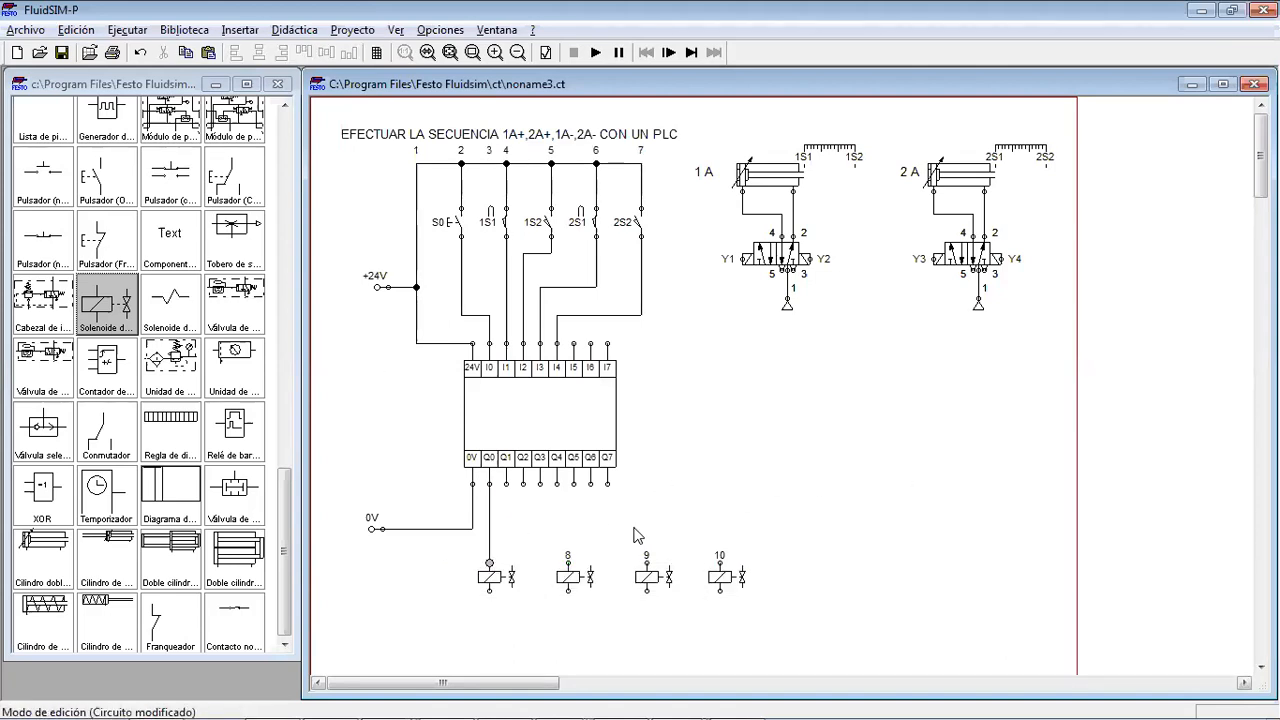
drag(568, 563, 541, 541)
drag(646, 562, 525, 487)
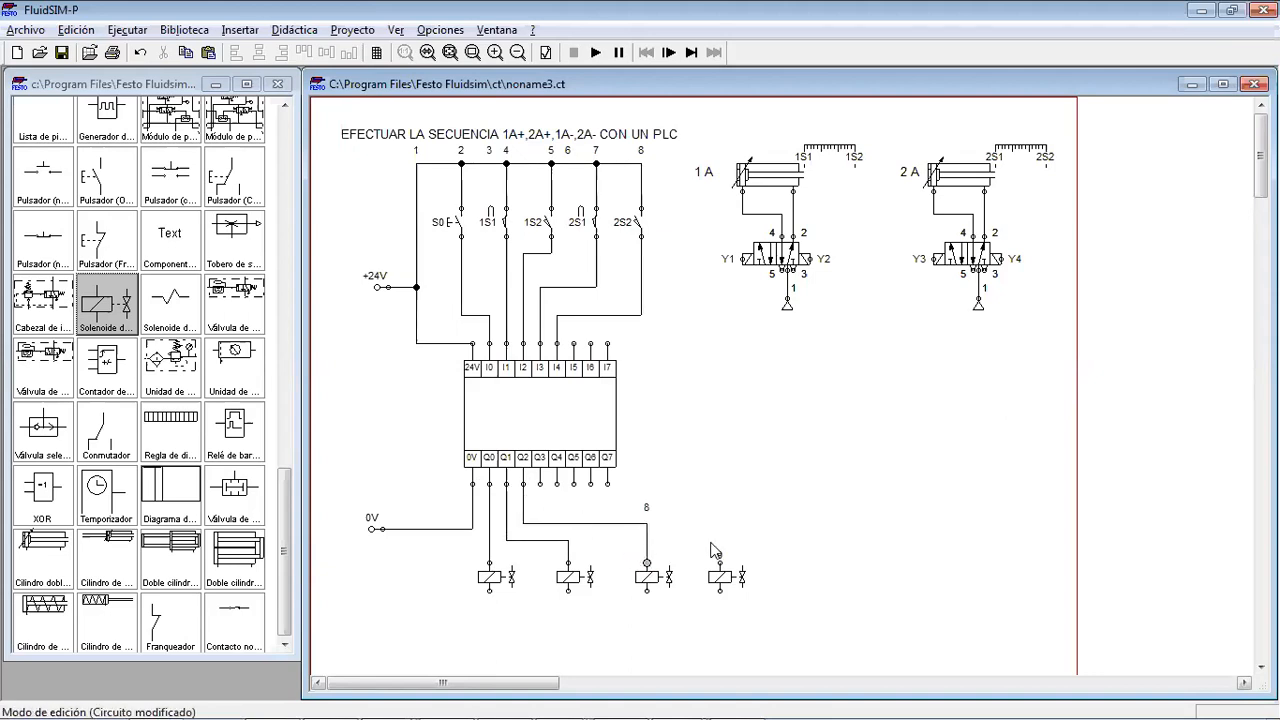
drag(722, 563, 540, 483)
drag(697, 520, 697, 501)
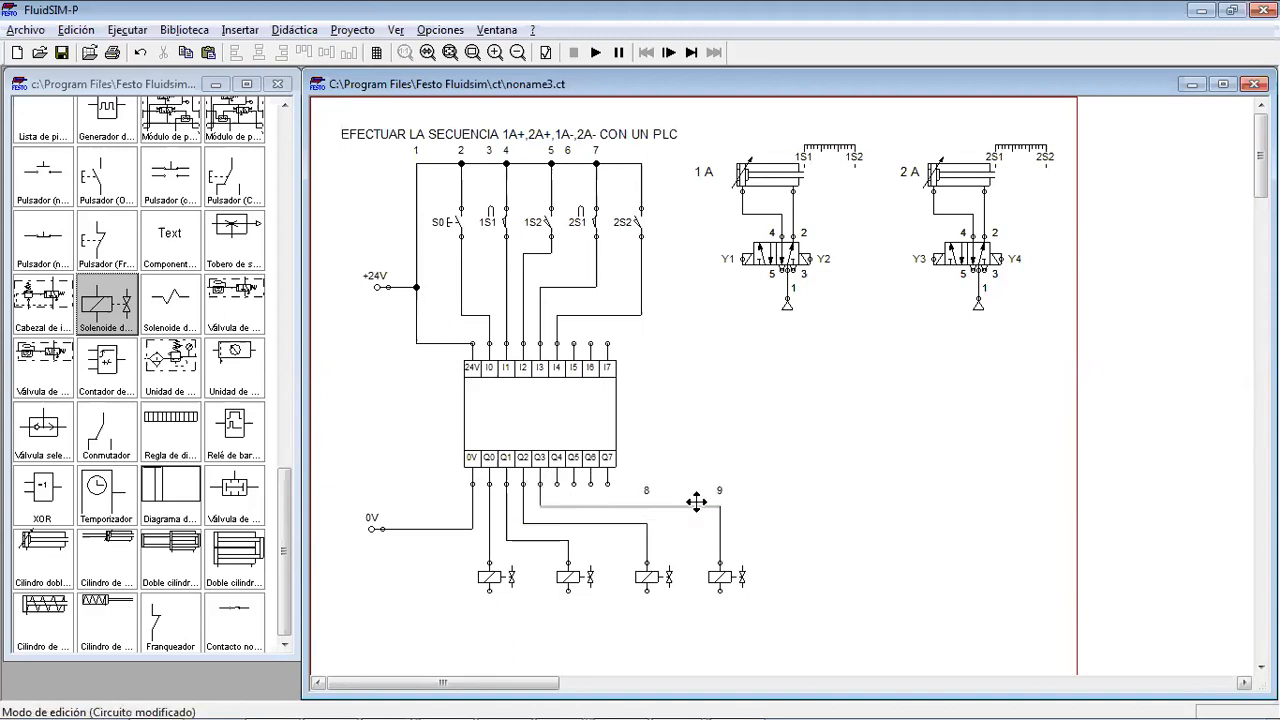
click(790, 465)
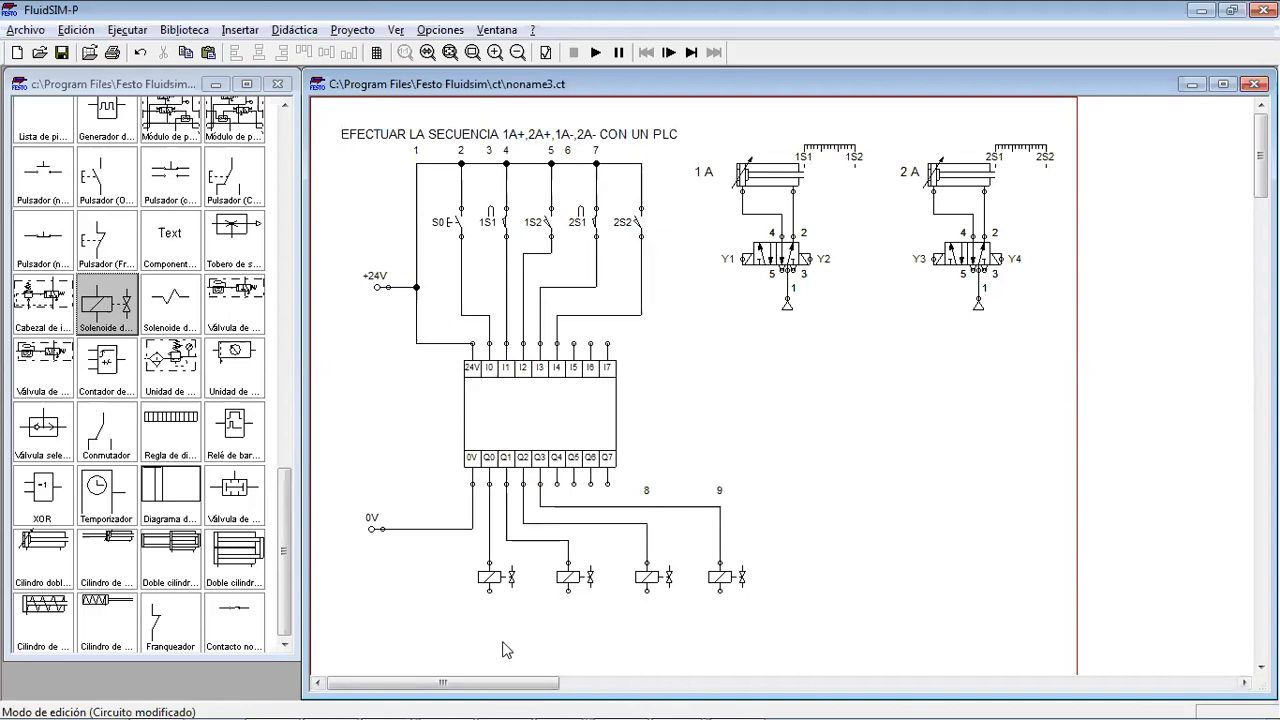
Connect the lower terminals of all four solenoids to the 0V line through a common rail below them
drag(489, 592, 417, 529)
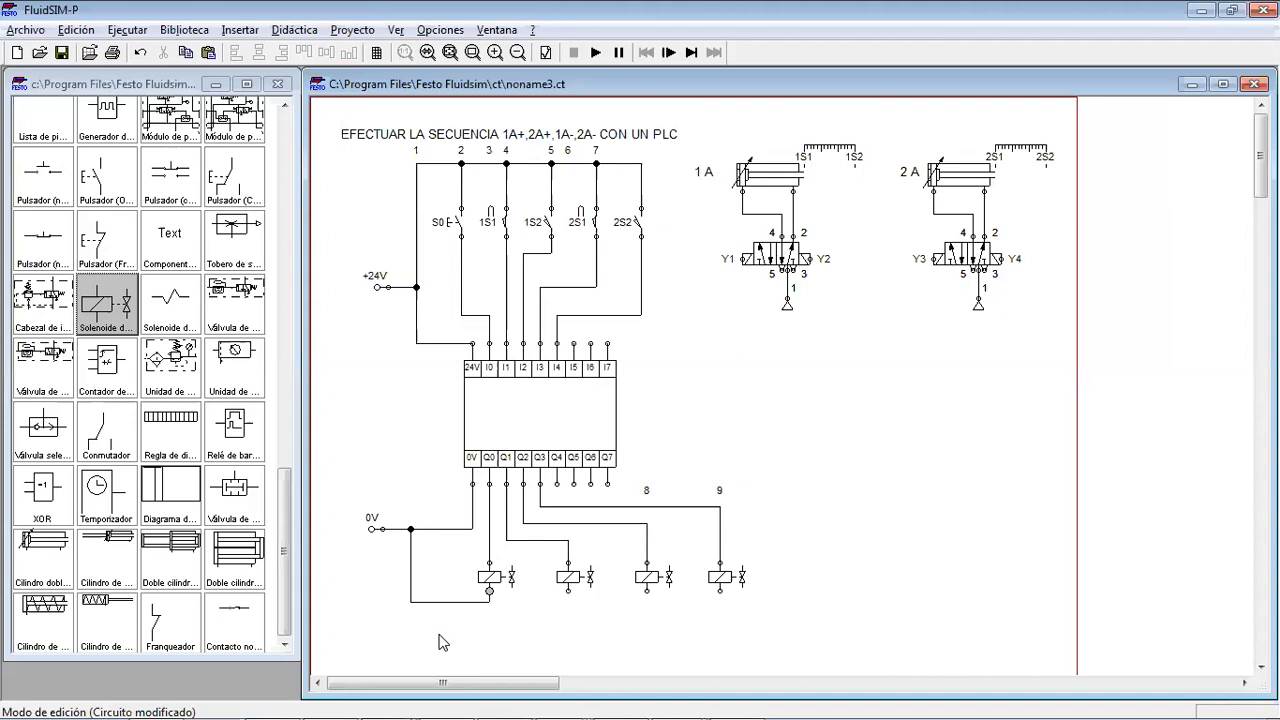
click(410, 560)
key(Right)
key(Right)
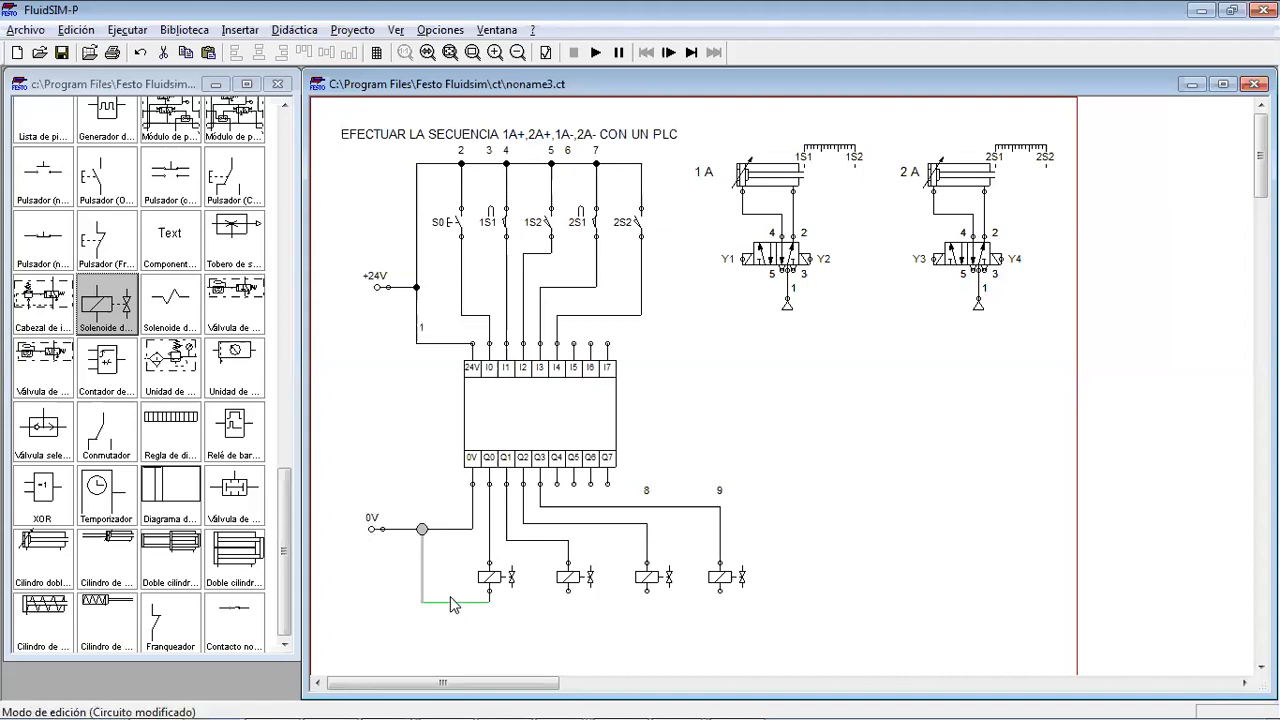
drag(455, 603, 454, 625)
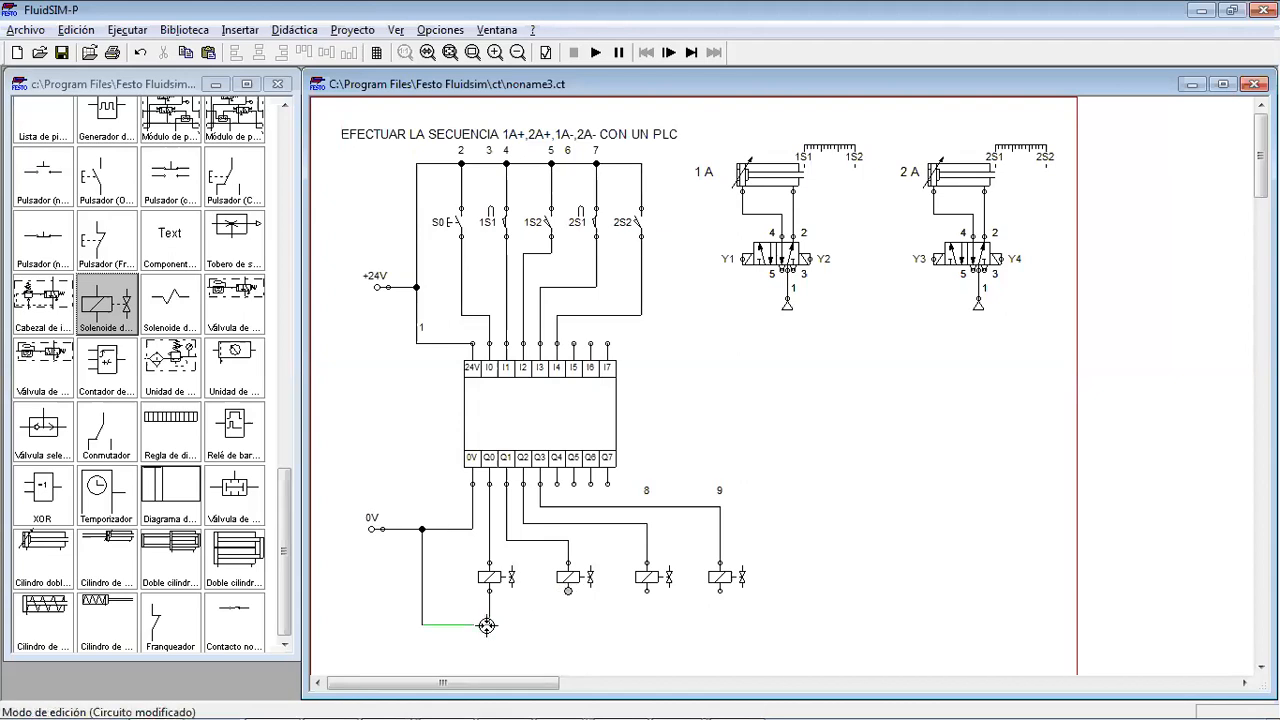
drag(489, 626, 568, 590)
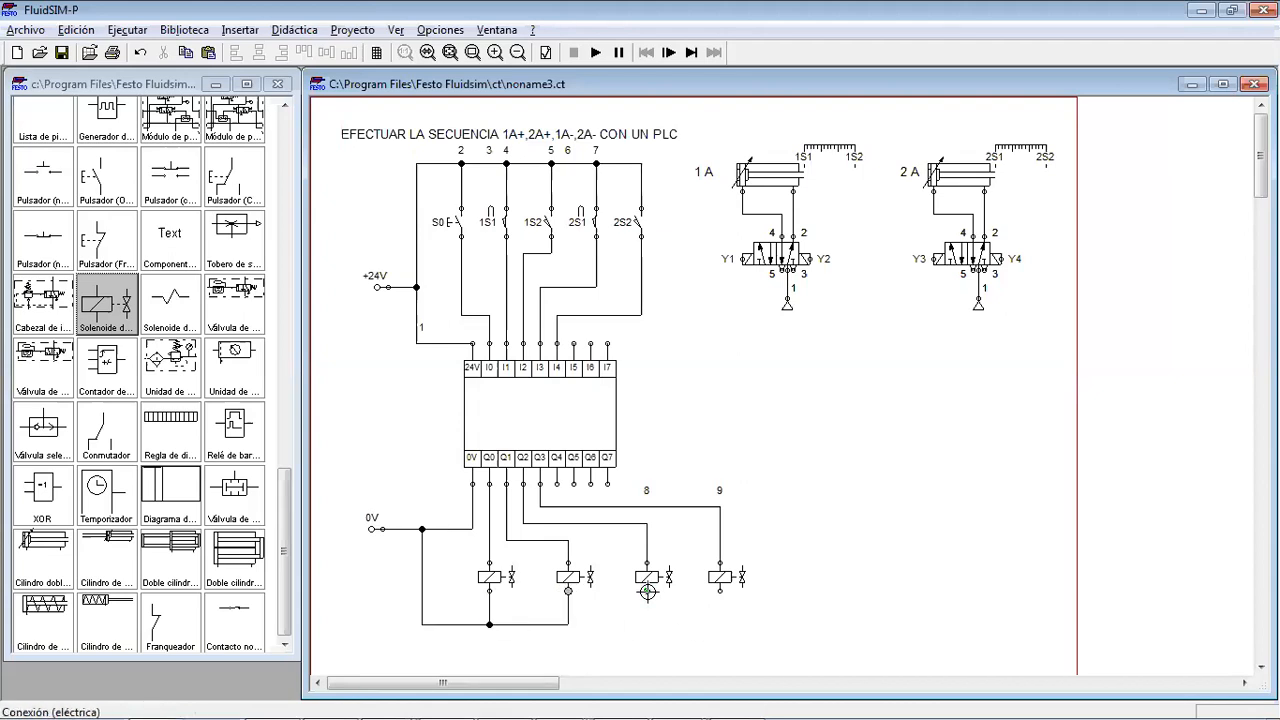
drag(568, 622, 647, 591)
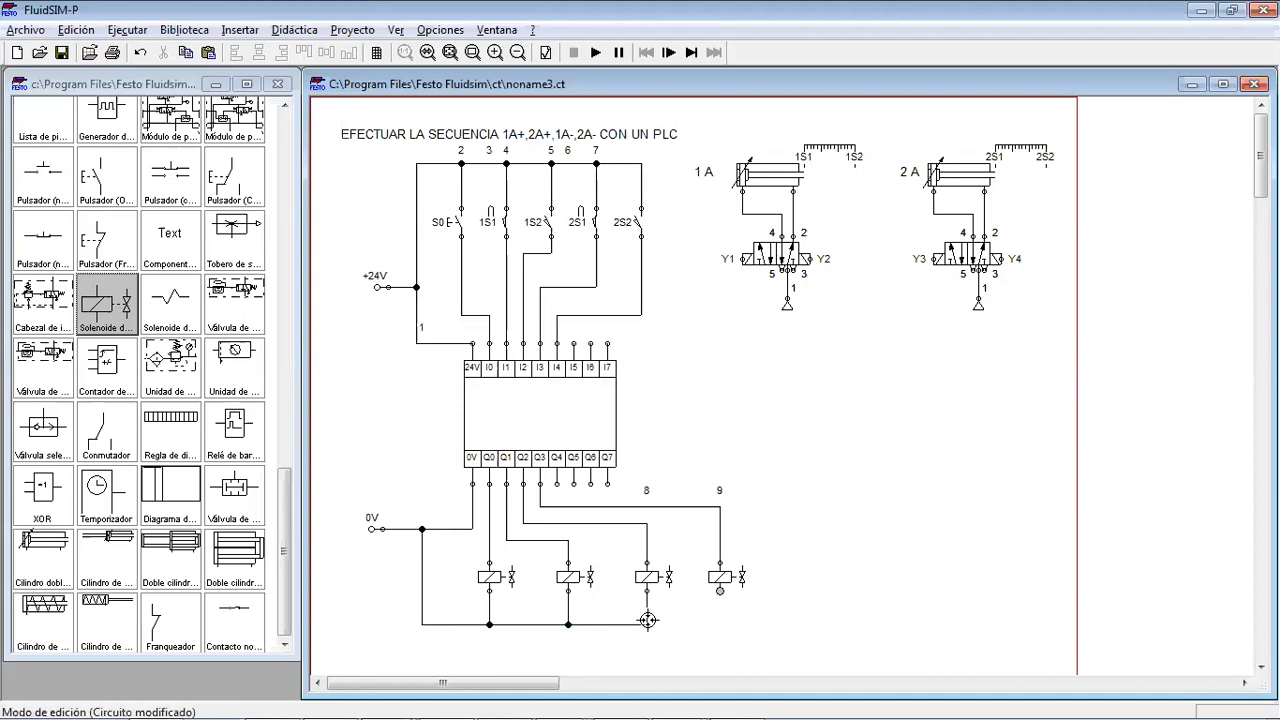
drag(648, 622, 720, 591)
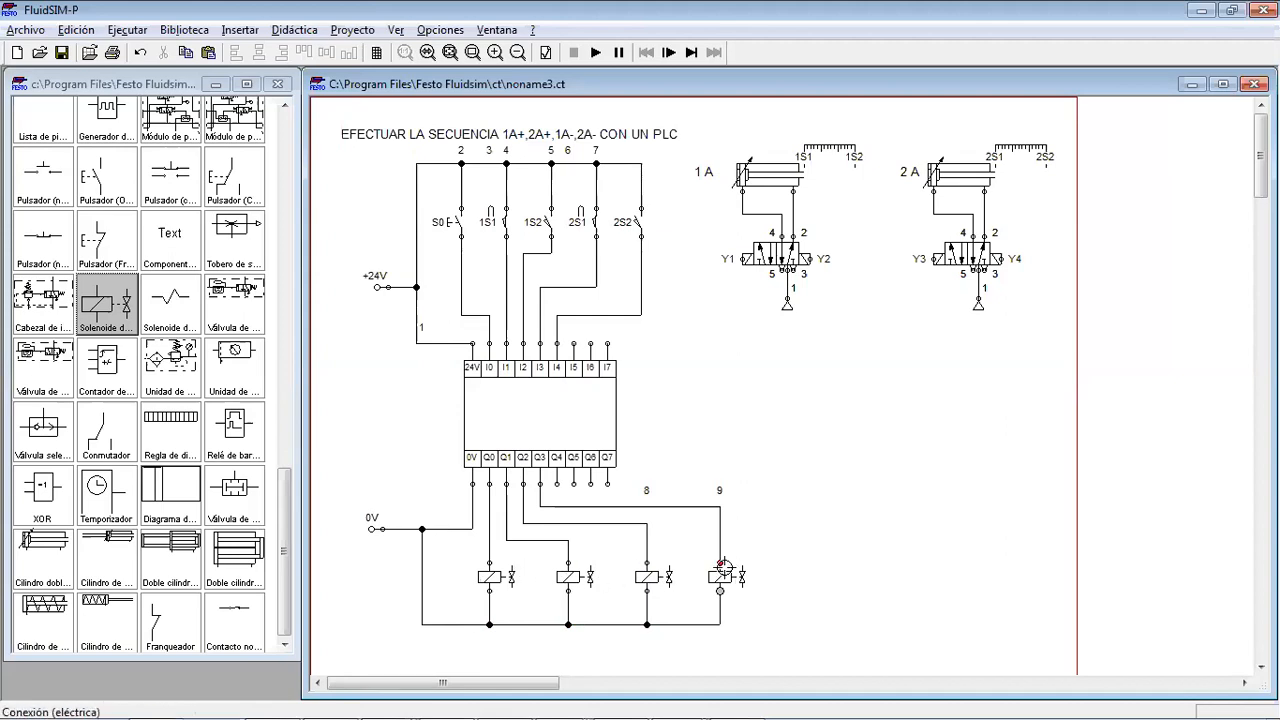
Label the solenoids wired to Q0 and Q1 as Y1 and Y2, respectively
double_click(490, 580)
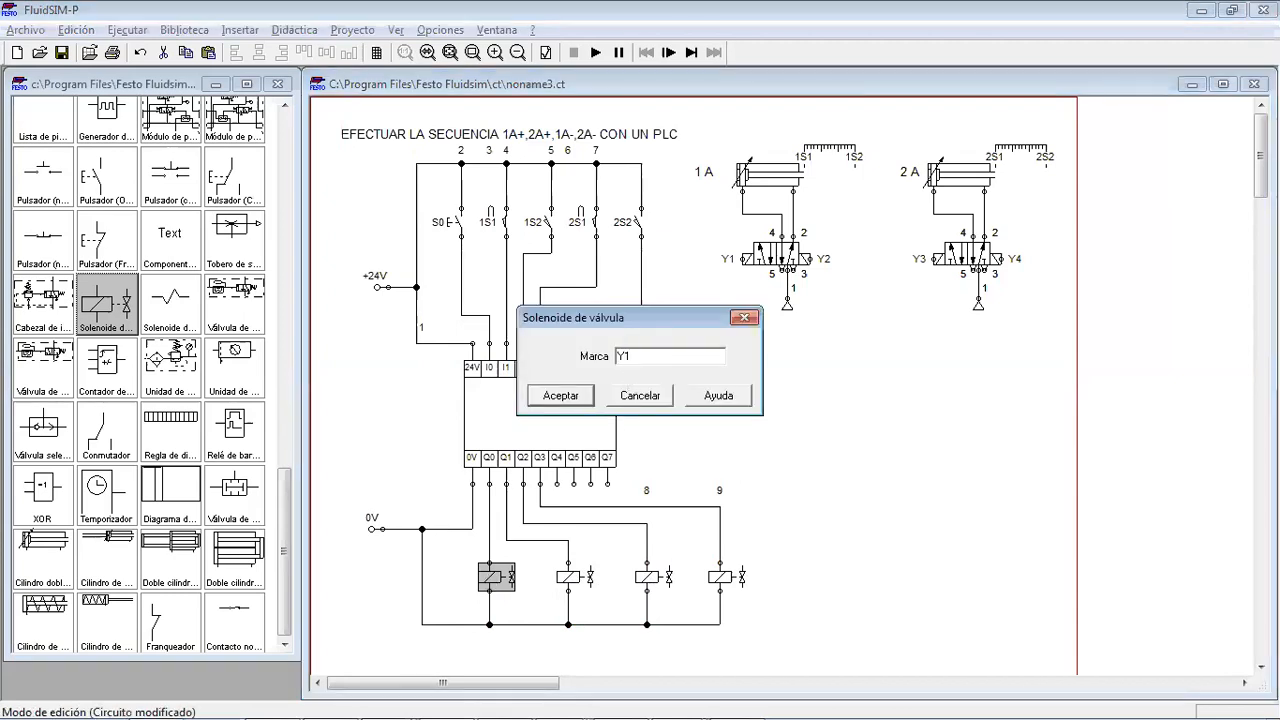
key(Return)
double_click(570, 580)
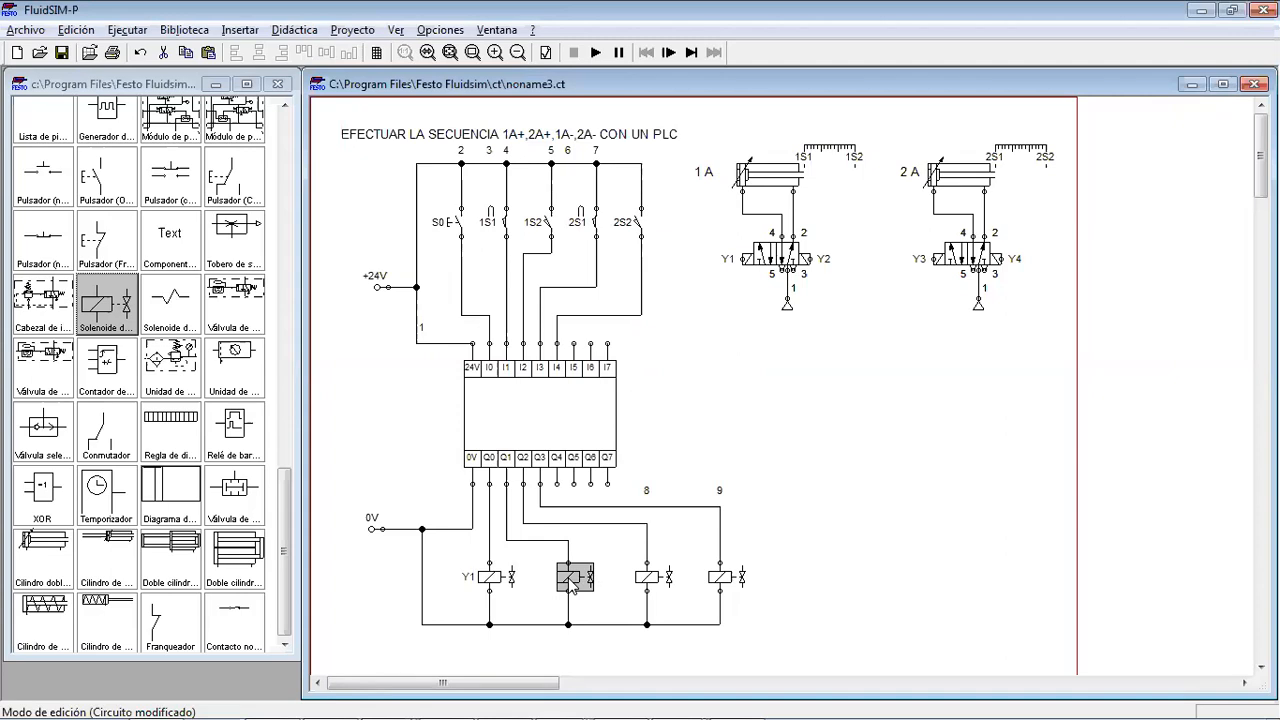
text(Y2)
key(Return)
Label the solenoids wired to Q2 and Q3 as Y3 and Y4, respectively
click(650, 576)
double_click(651, 576)
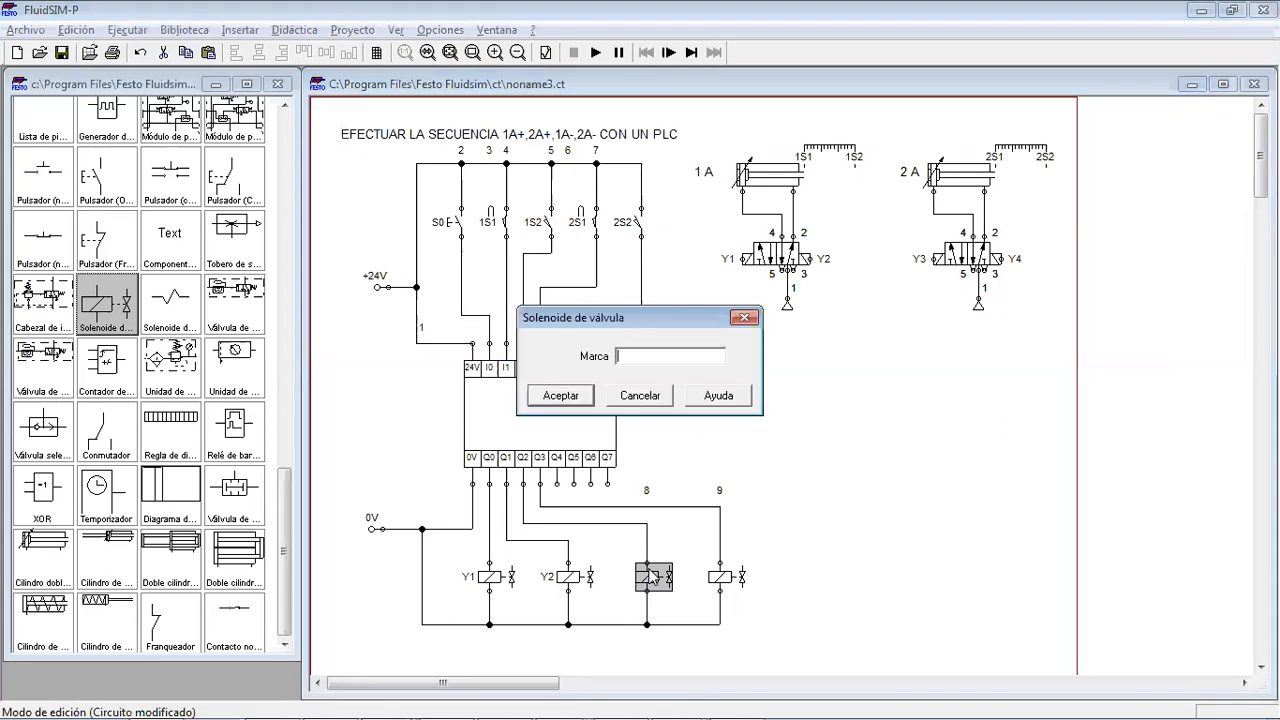
key(Return)
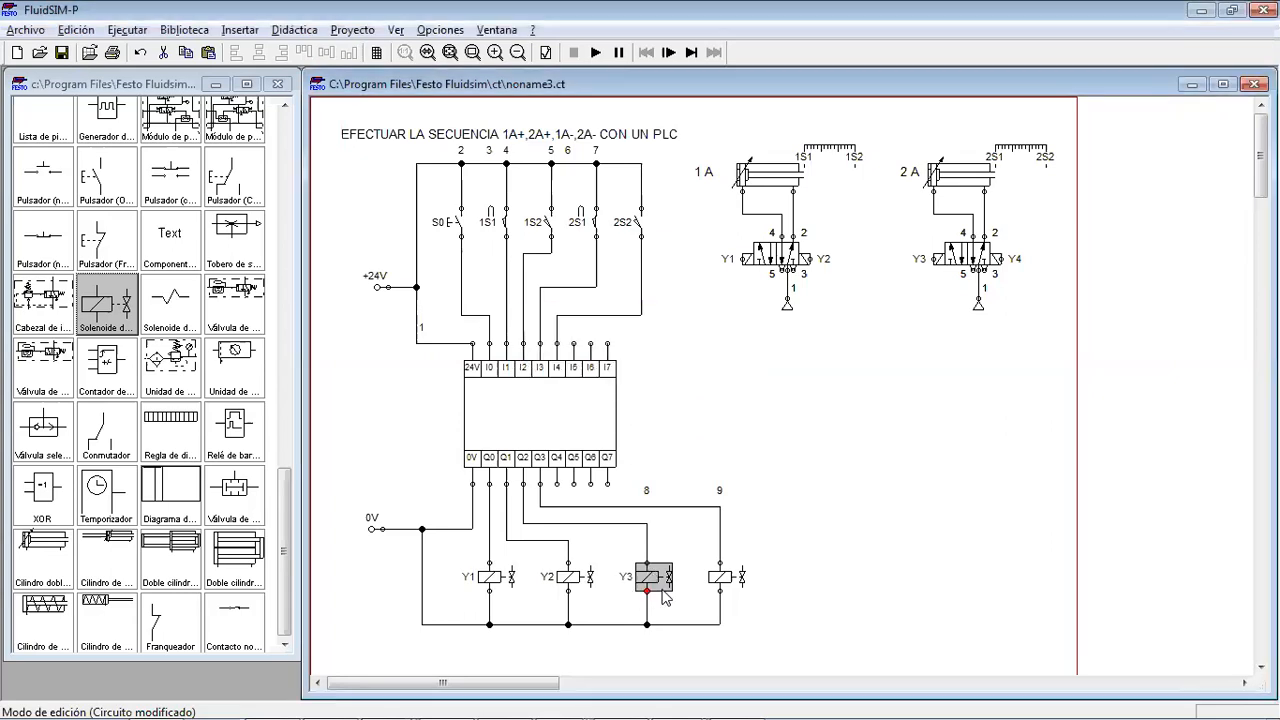
click(729, 578)
double_click(730, 578)
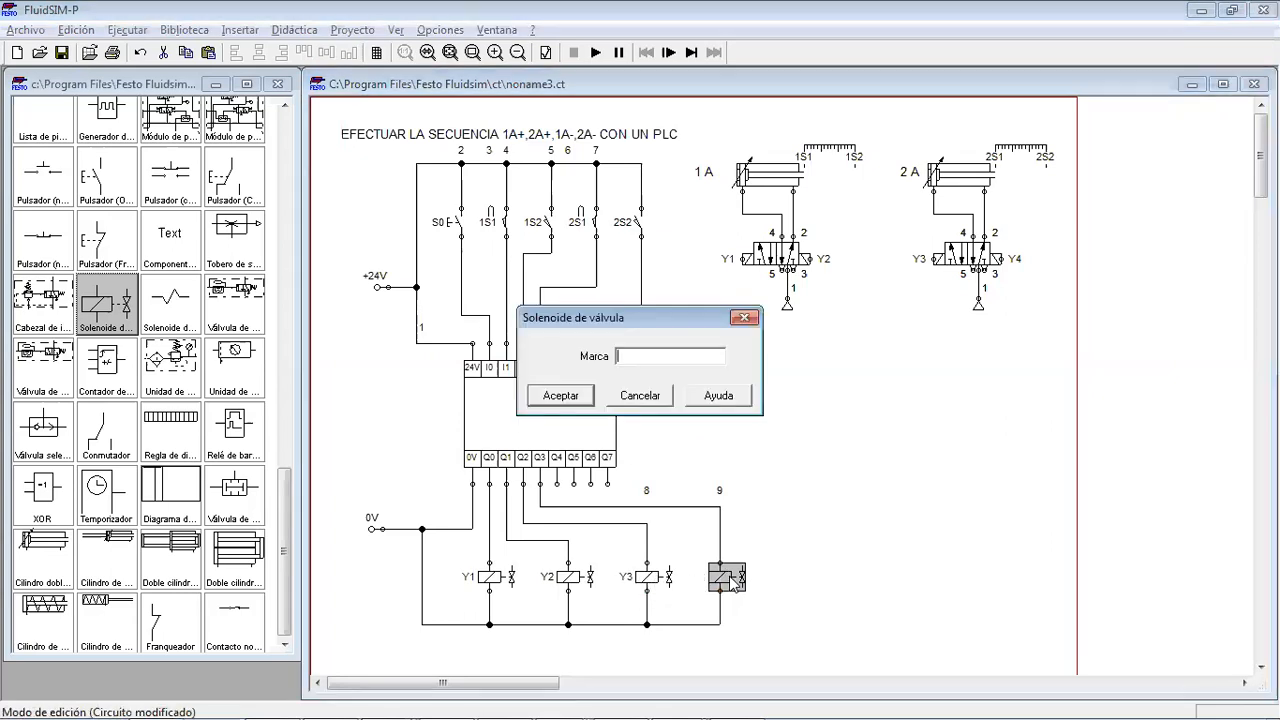
text(Y4)
key(Return)
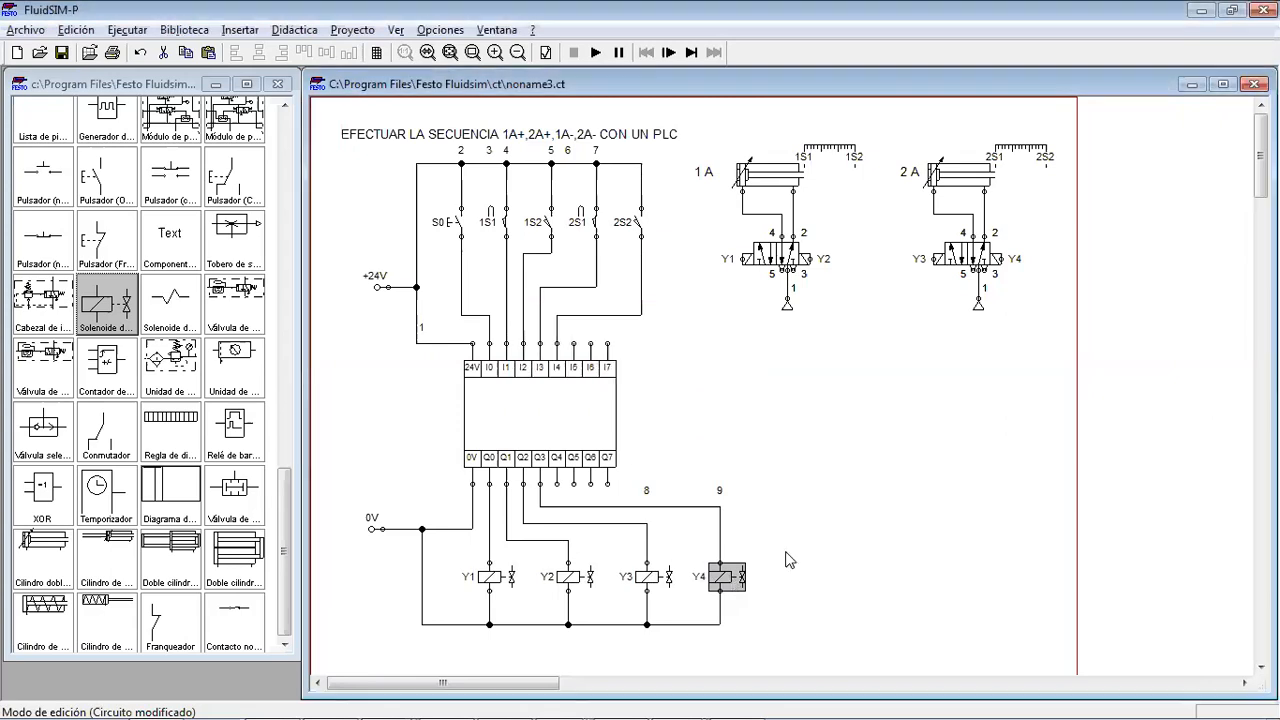
click(800, 554)
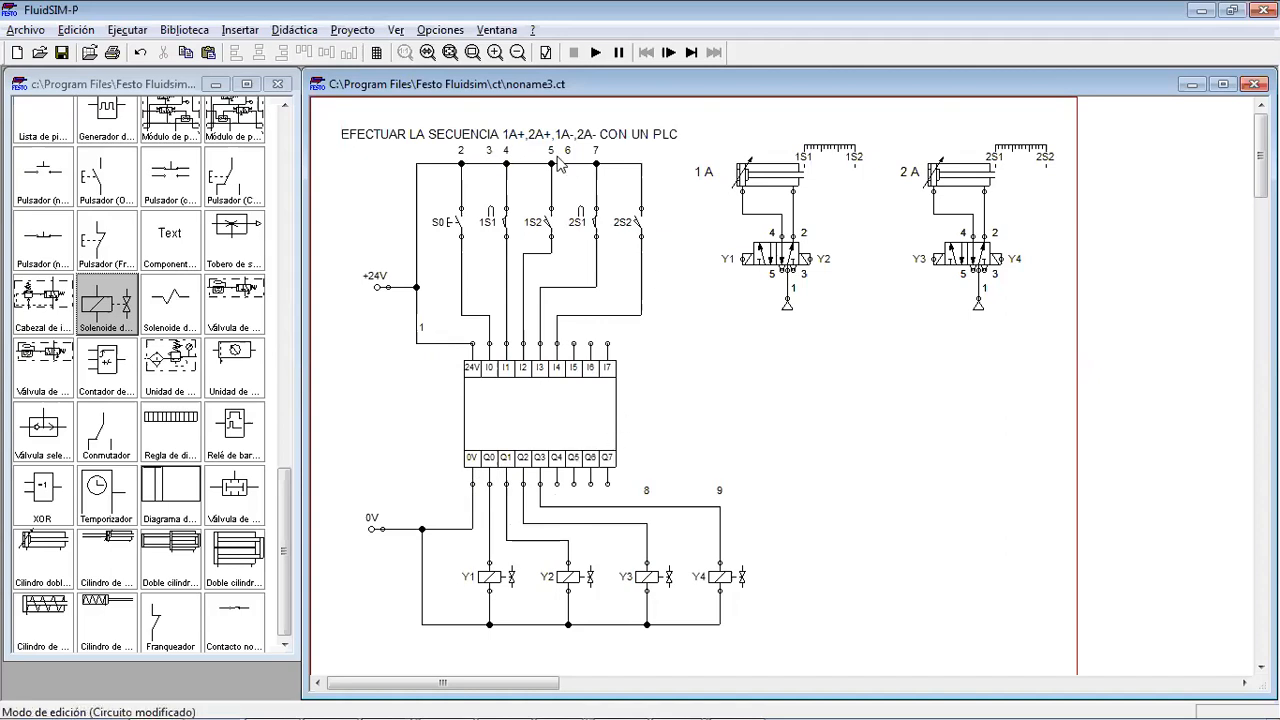
Move the circuit's title text slightly upward, clear of the current path numbers
click(400, 140)
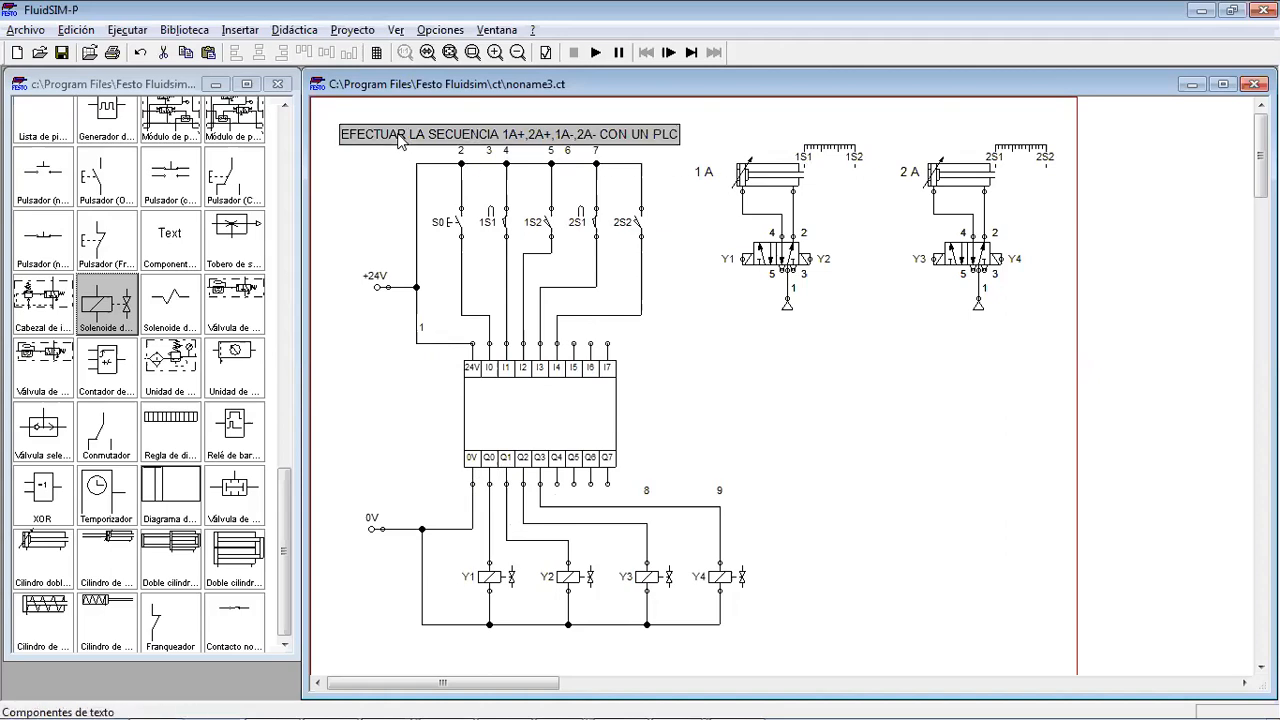
drag(400, 140, 399, 123)
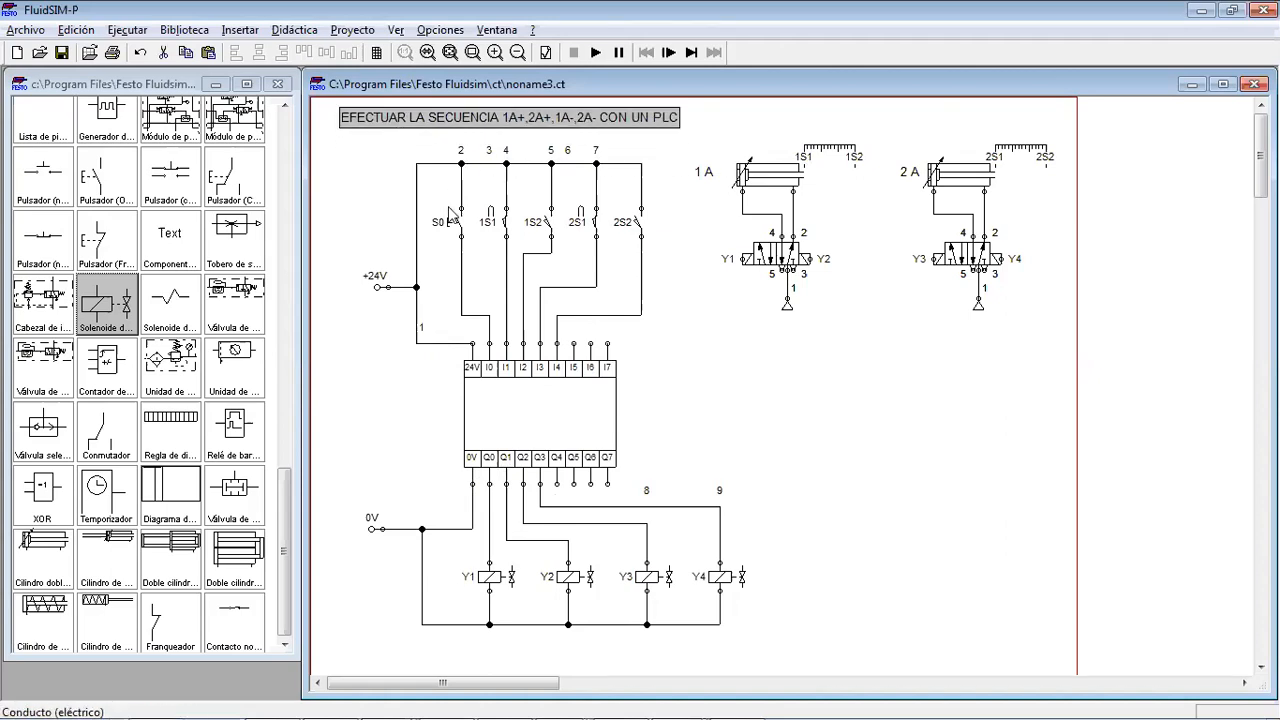
click(352, 196)
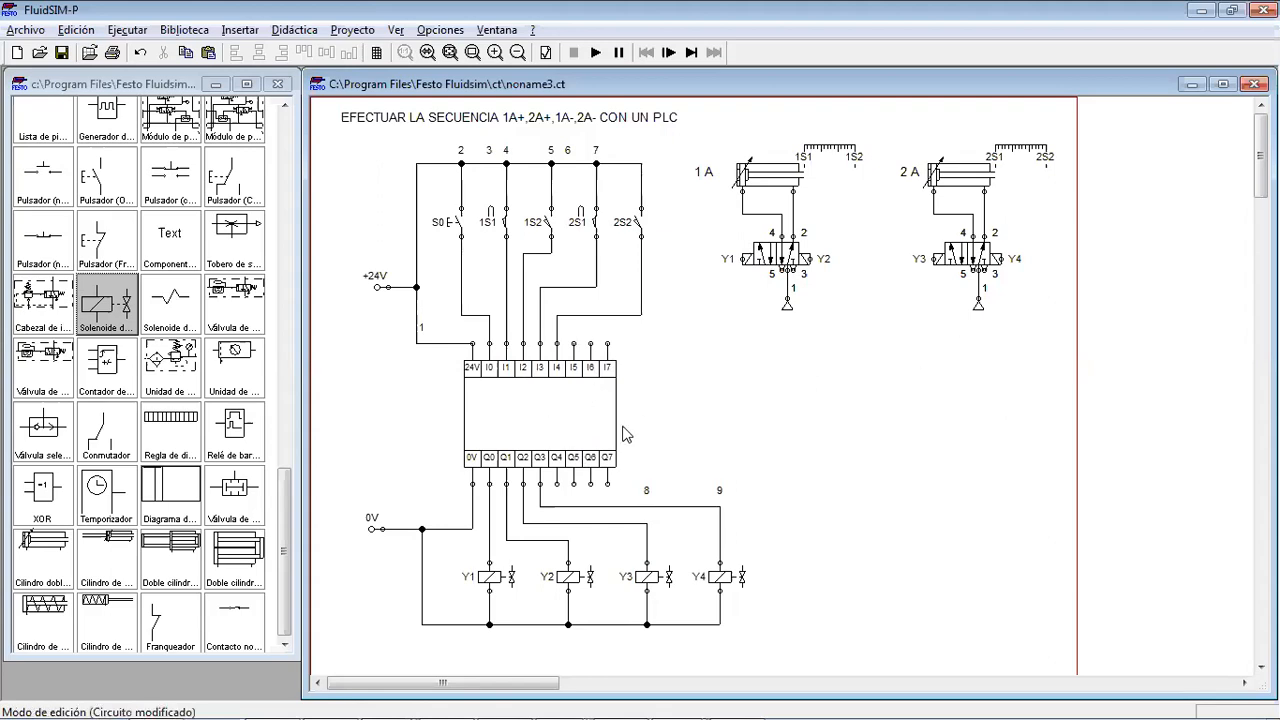
Open the digital module's internal circuit and narrow its window to just past the output column
double_click(547, 405)
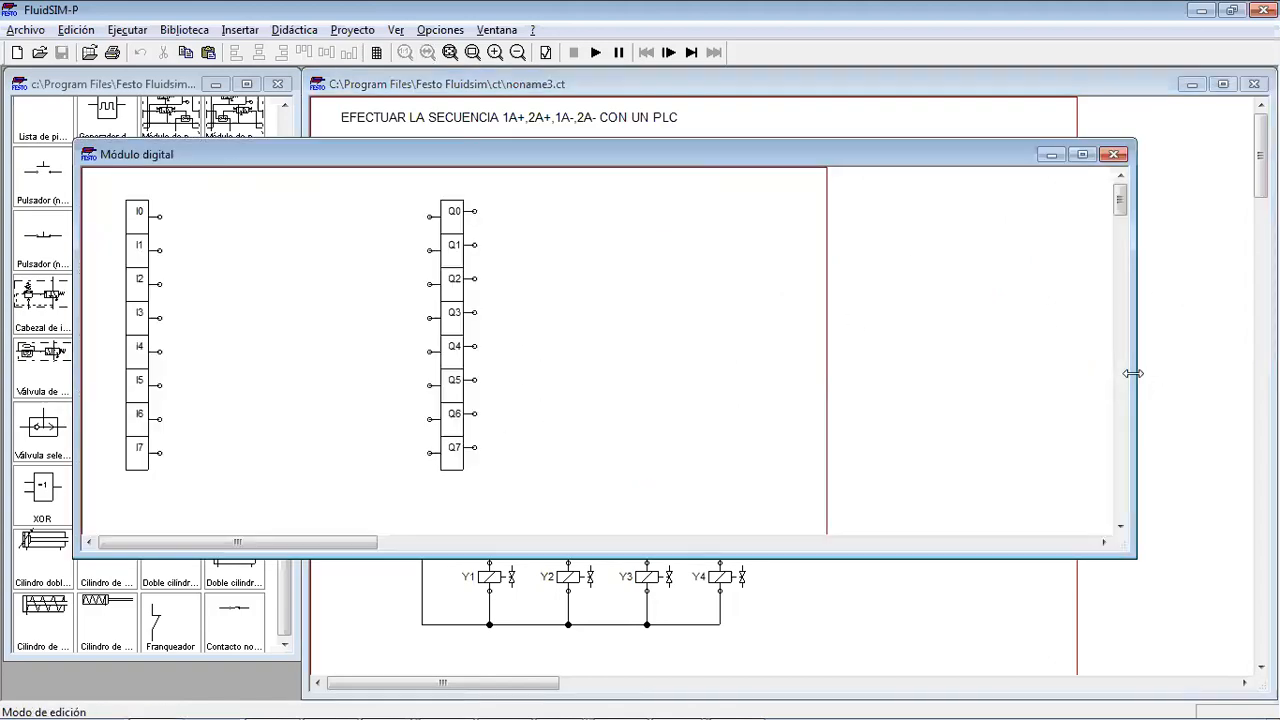
drag(1133, 373, 545, 373)
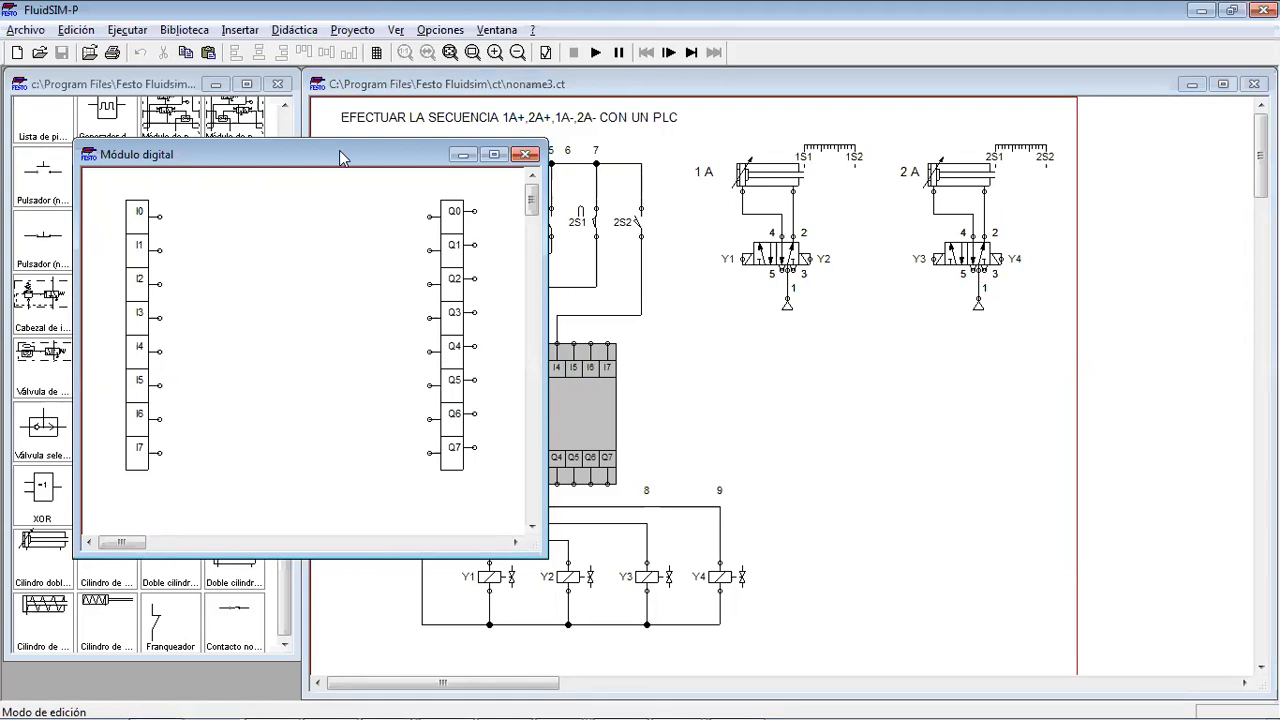
Place an AND gate inside the digital module and wire I0, I1 and I3 to its three inputs
drag(339, 150, 1055, 265)
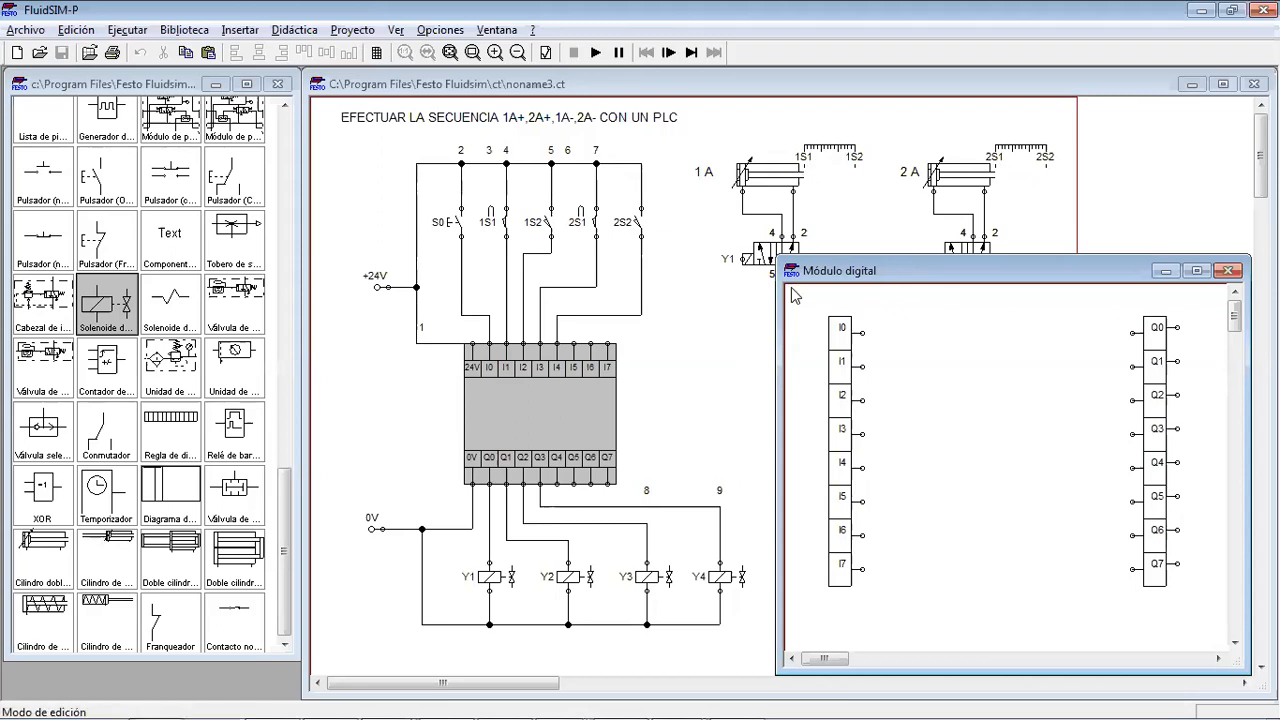
drag(286, 500, 287, 127)
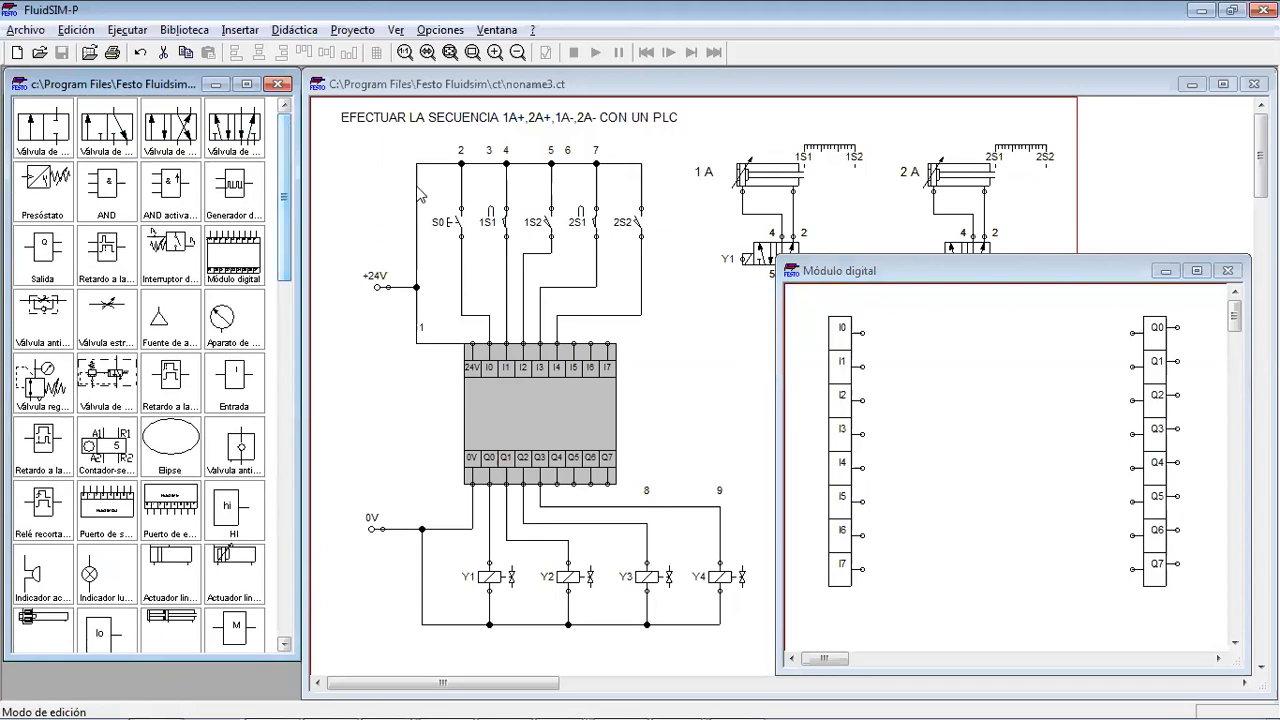
drag(107, 193, 960, 357)
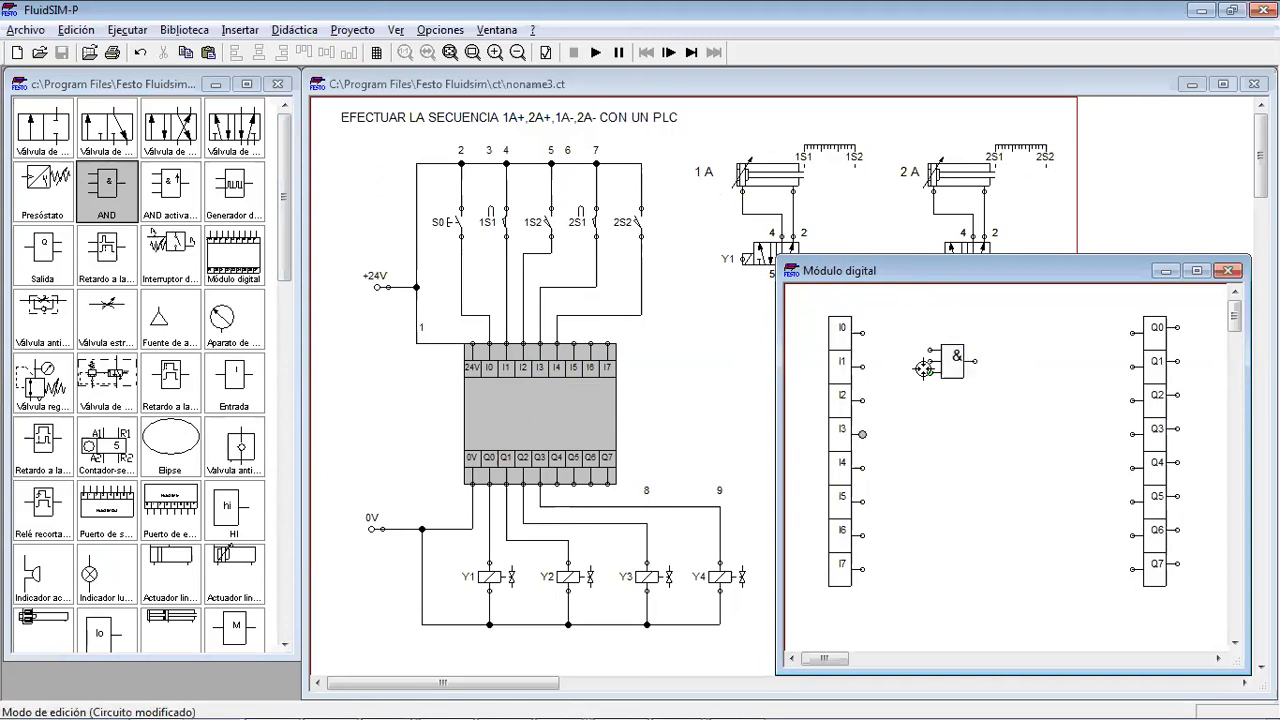
drag(929, 372, 913, 420)
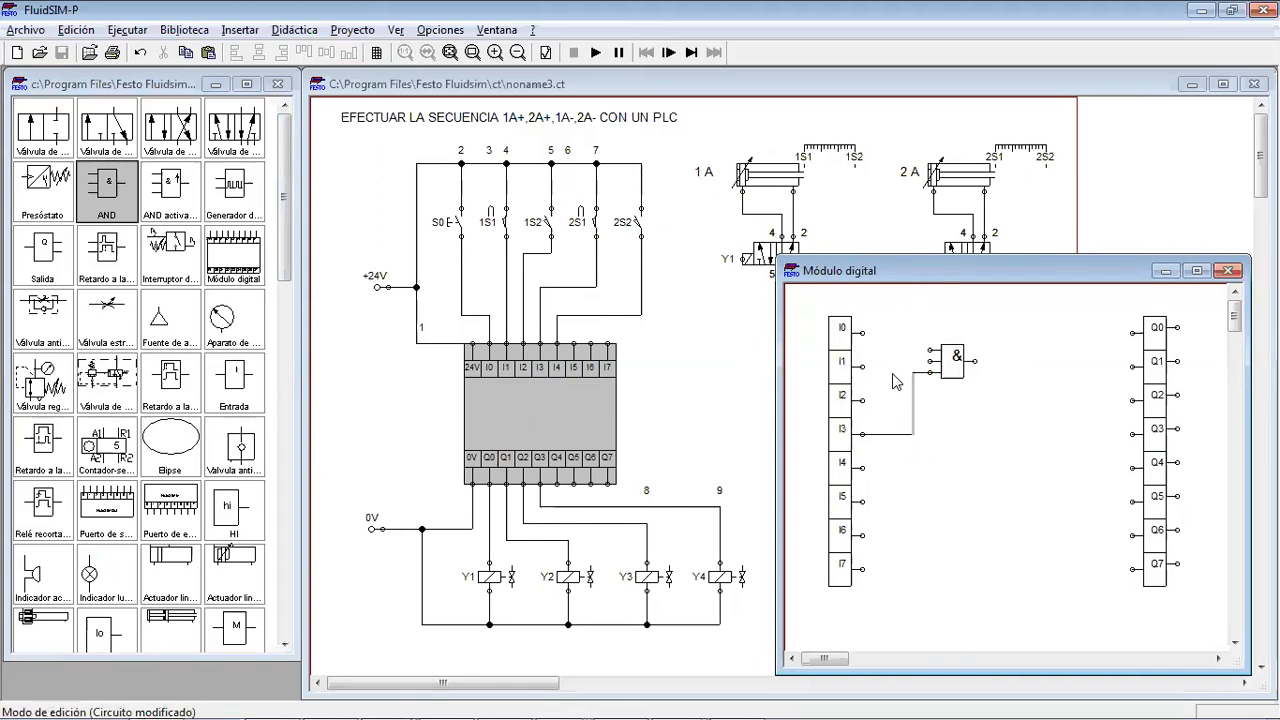
drag(862, 367, 931, 350)
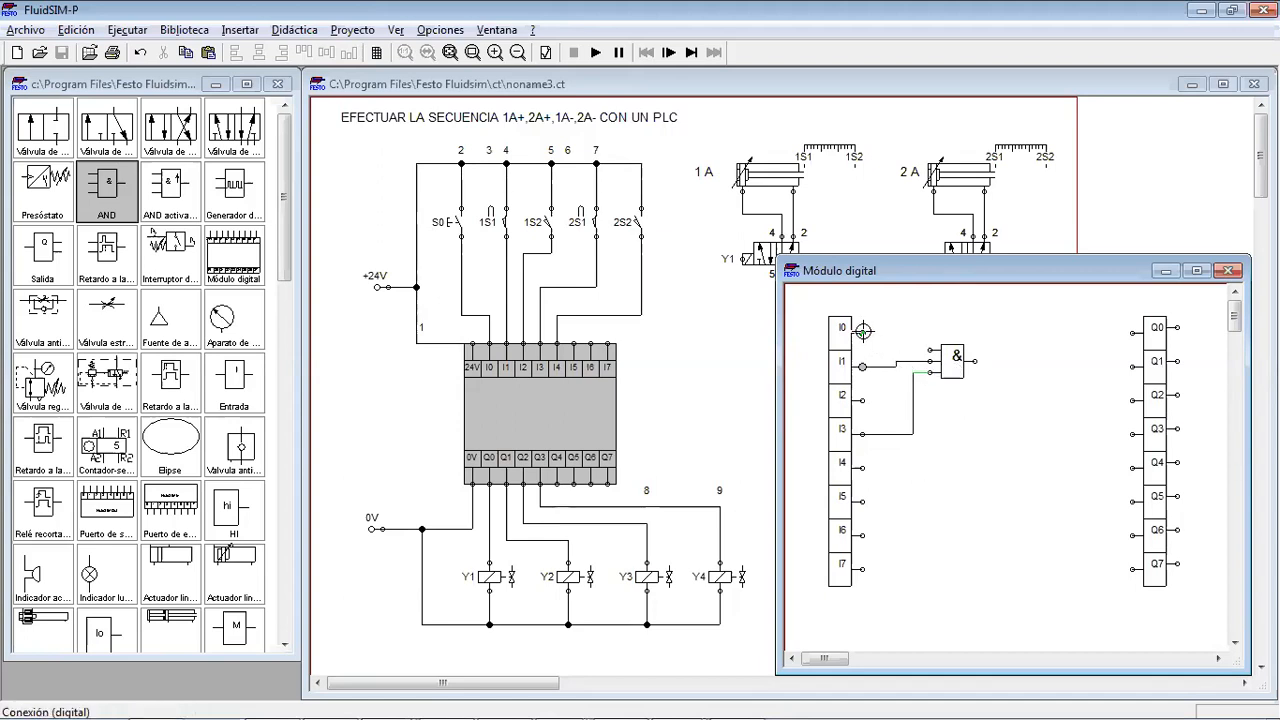
drag(863, 331, 930, 350)
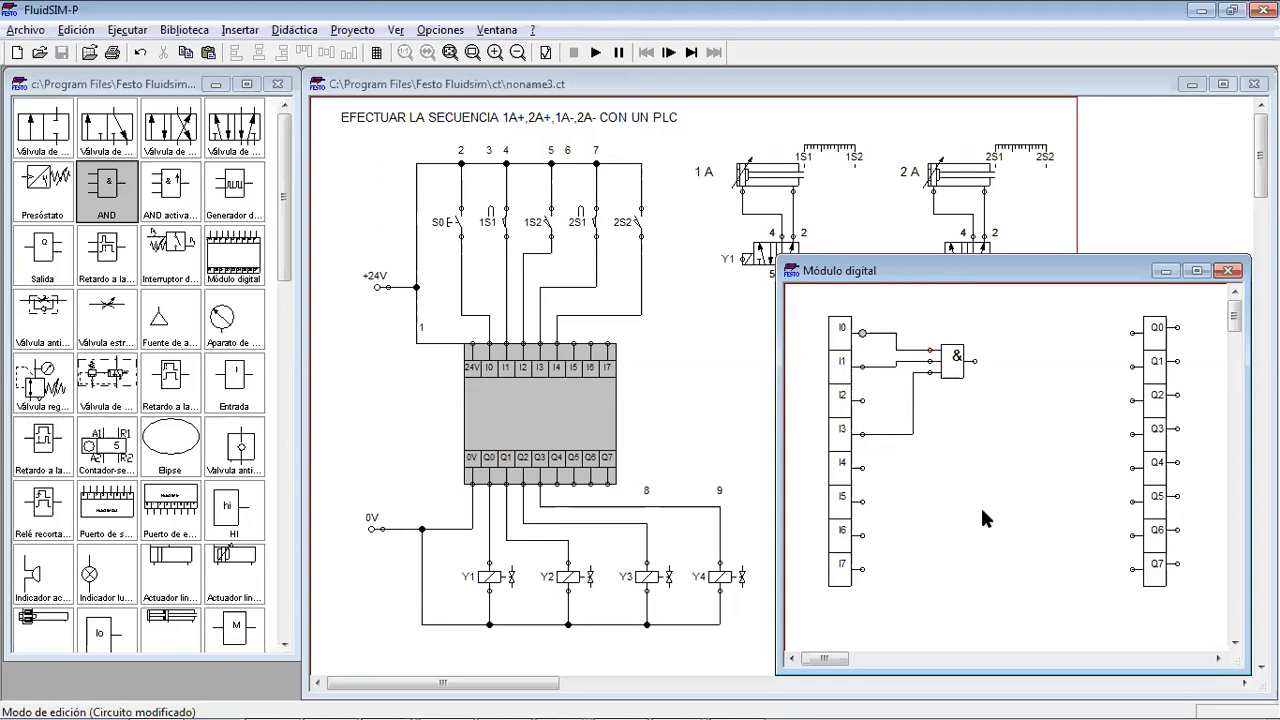
Shift the AND gate slightly toward the input column and wire its output to Q0
drag(914, 430, 893, 415)
drag(953, 362, 1133, 333)
click(984, 376)
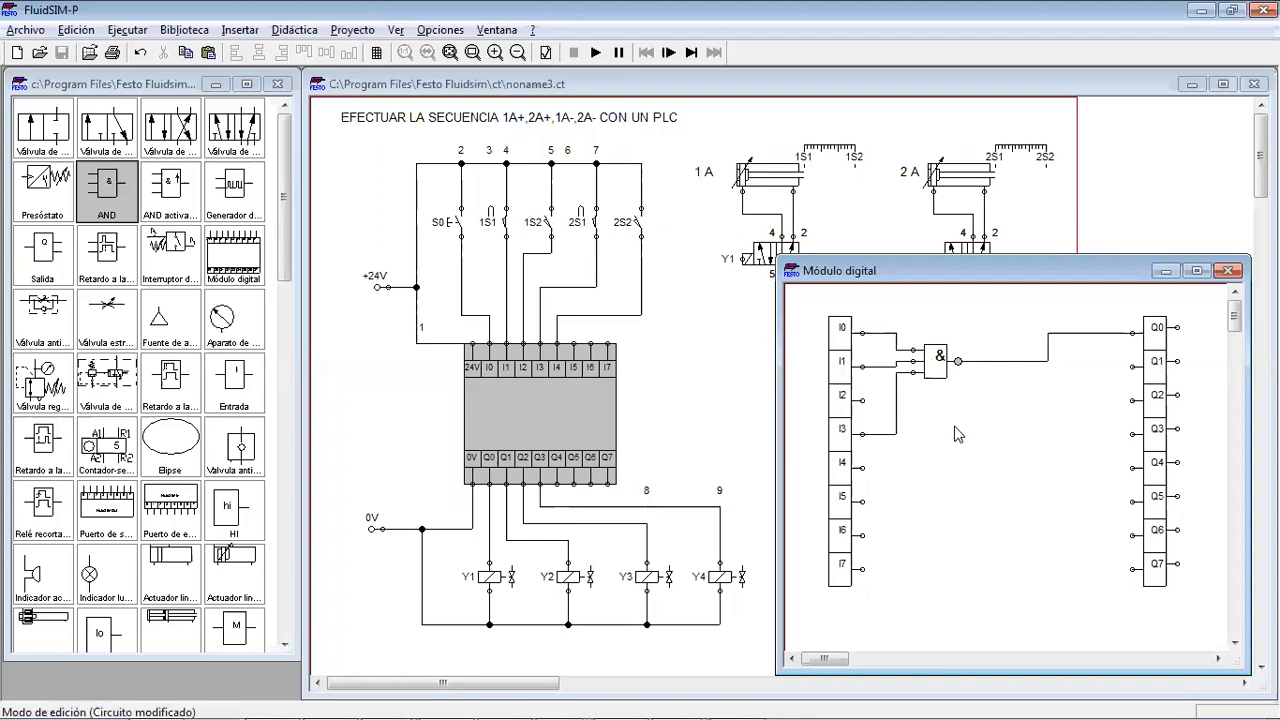
click(913, 350)
Place a second AND gate below the first in the digital module and wire I2 and I3 to its first two inputs
mouse_move(768, 182)
click(352, 206)
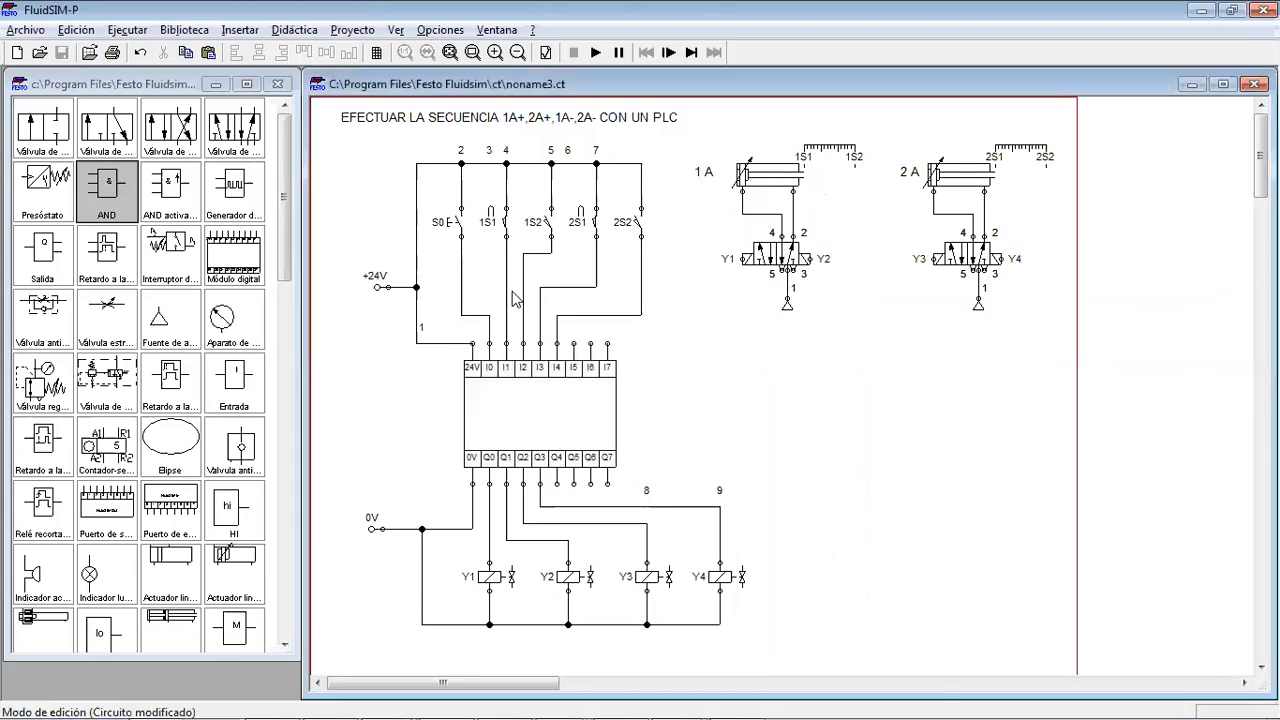
double_click(520, 425)
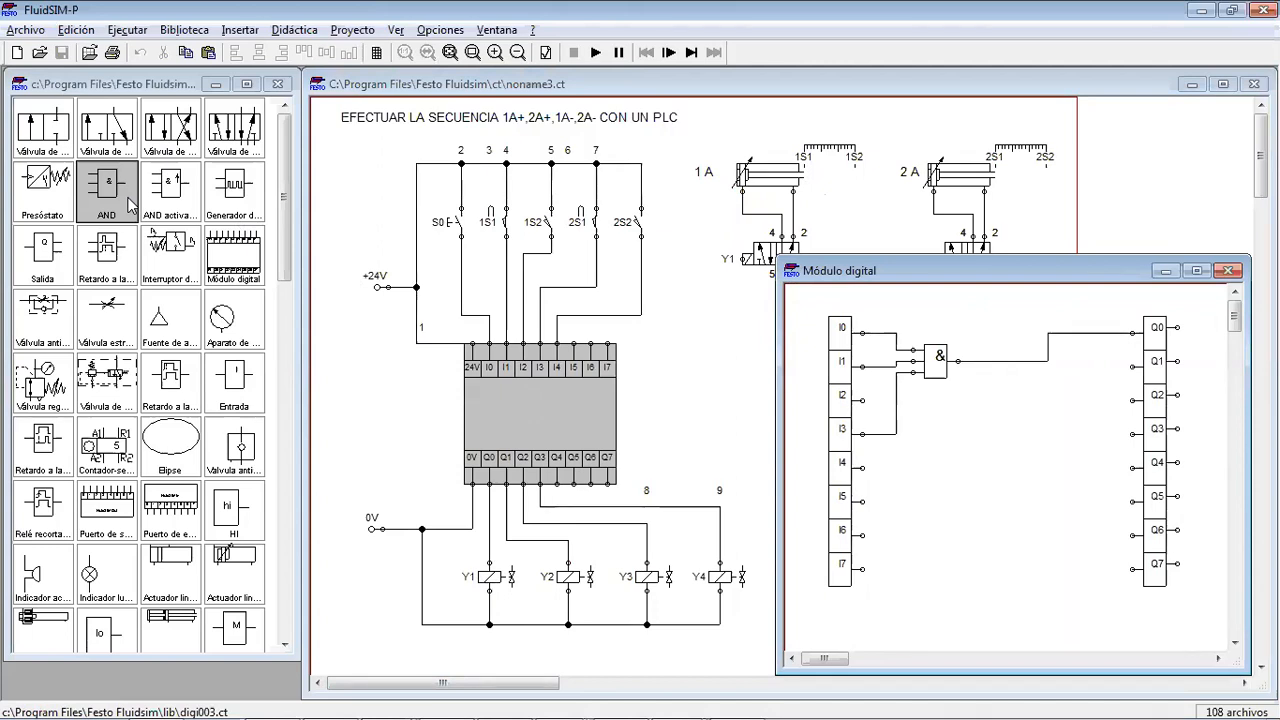
drag(130, 205, 968, 426)
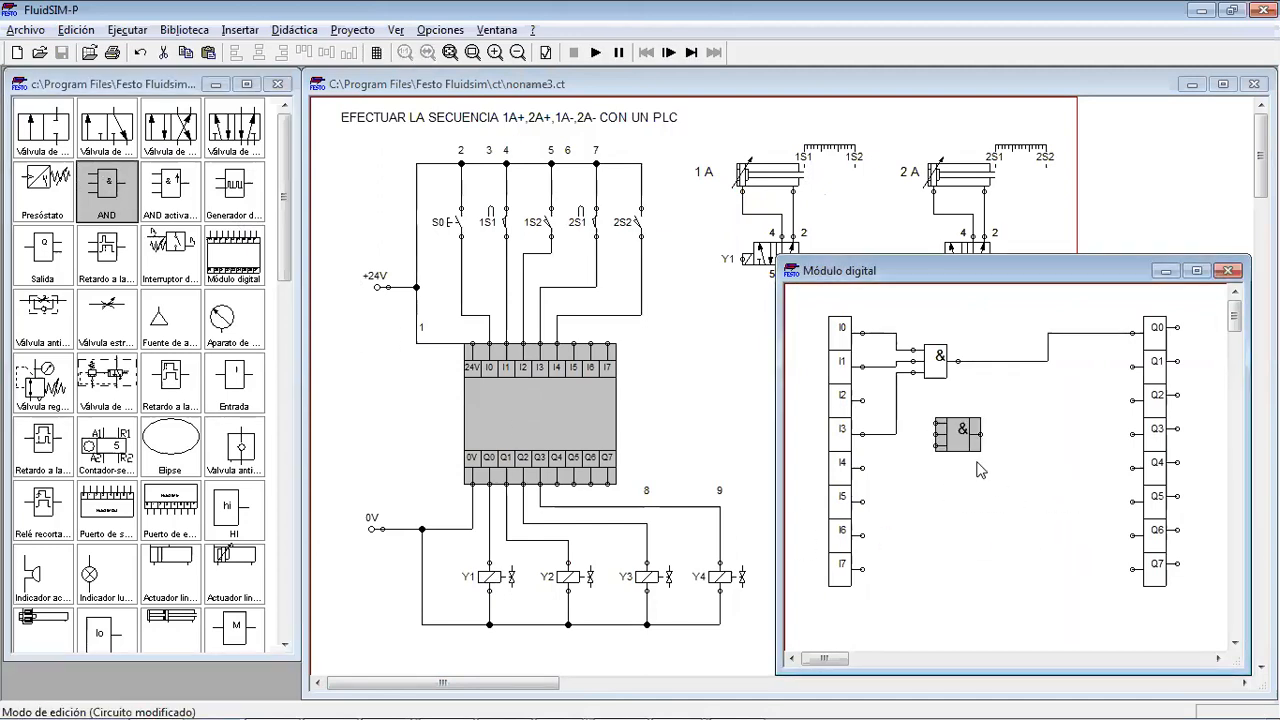
drag(973, 447, 973, 424)
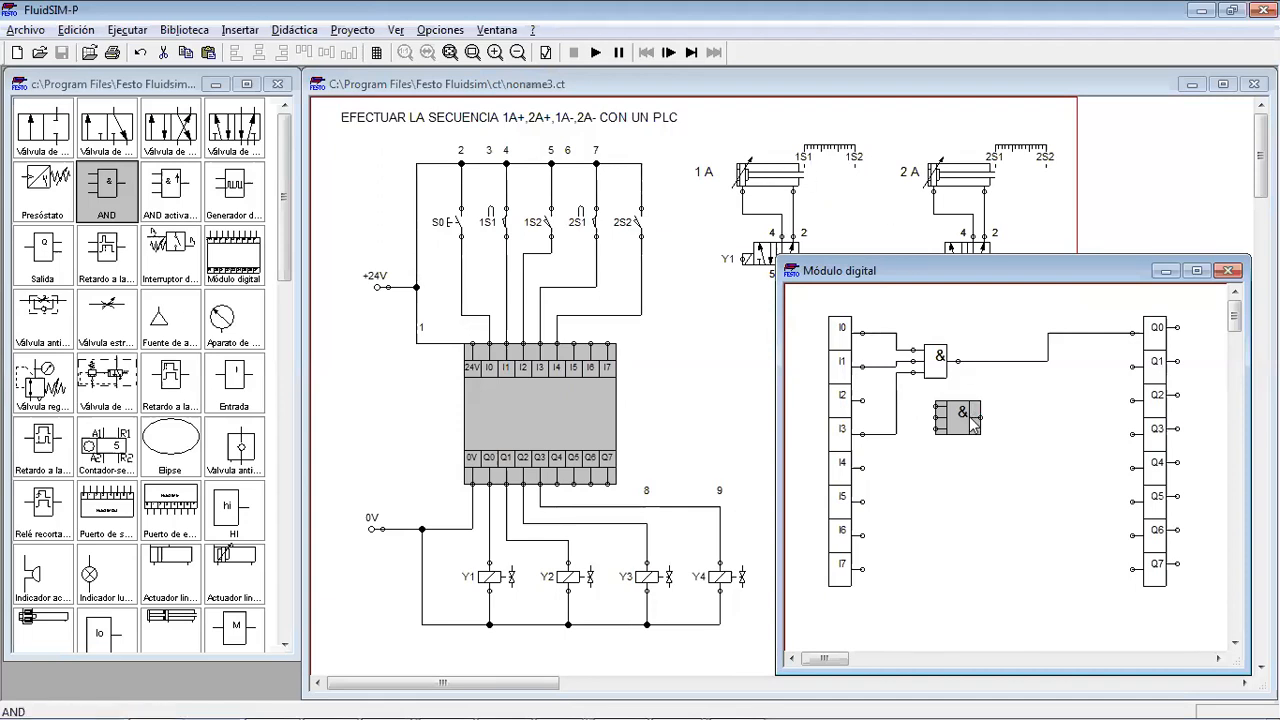
drag(973, 428, 979, 433)
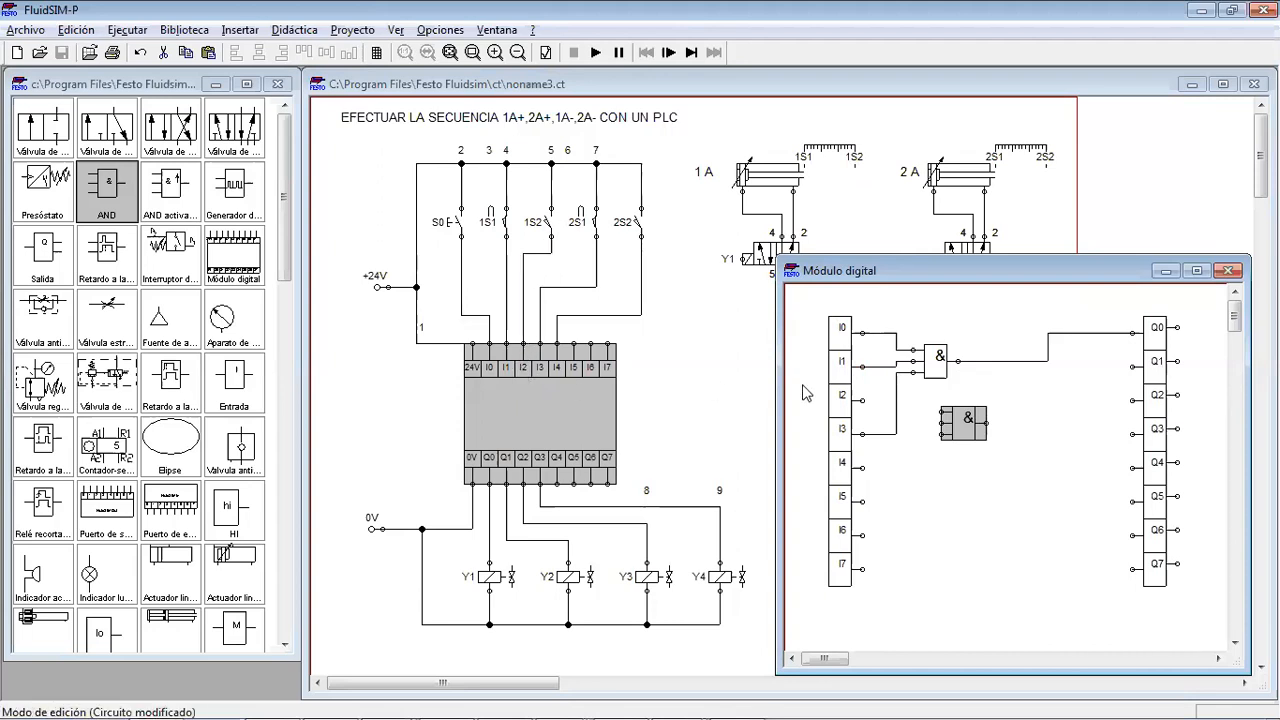
drag(863, 400, 941, 412)
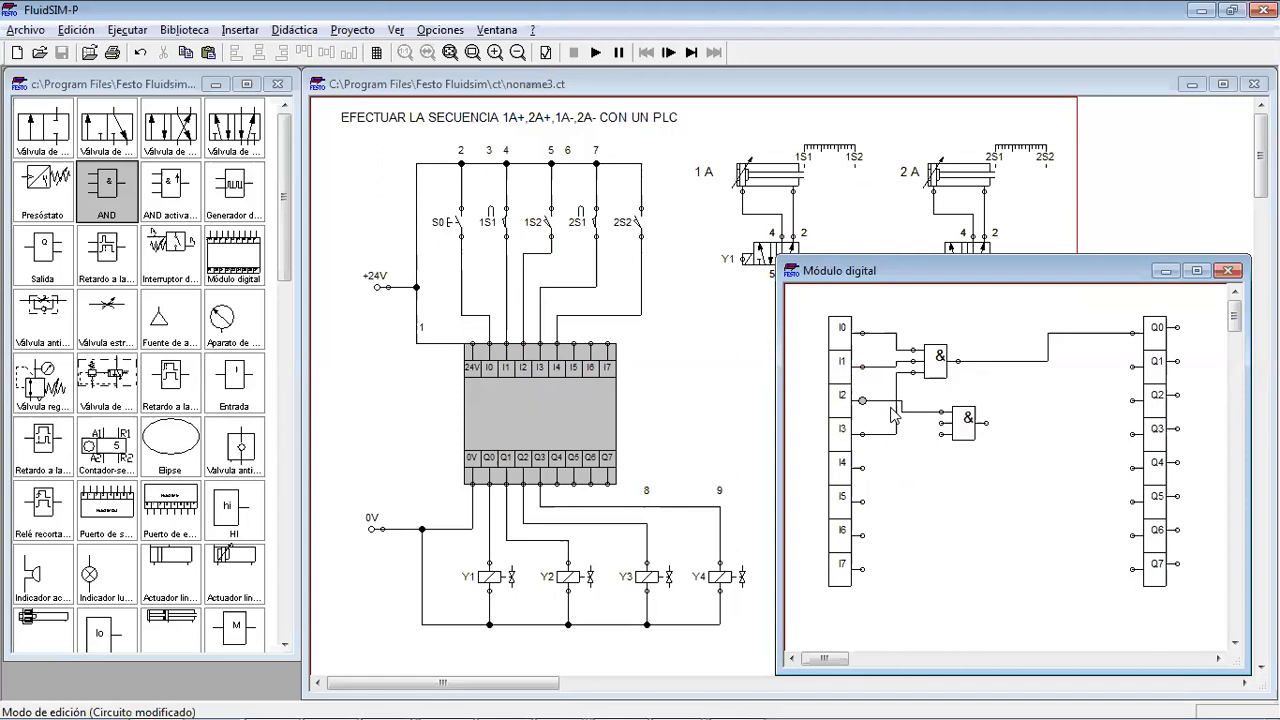
drag(904, 403, 897, 434)
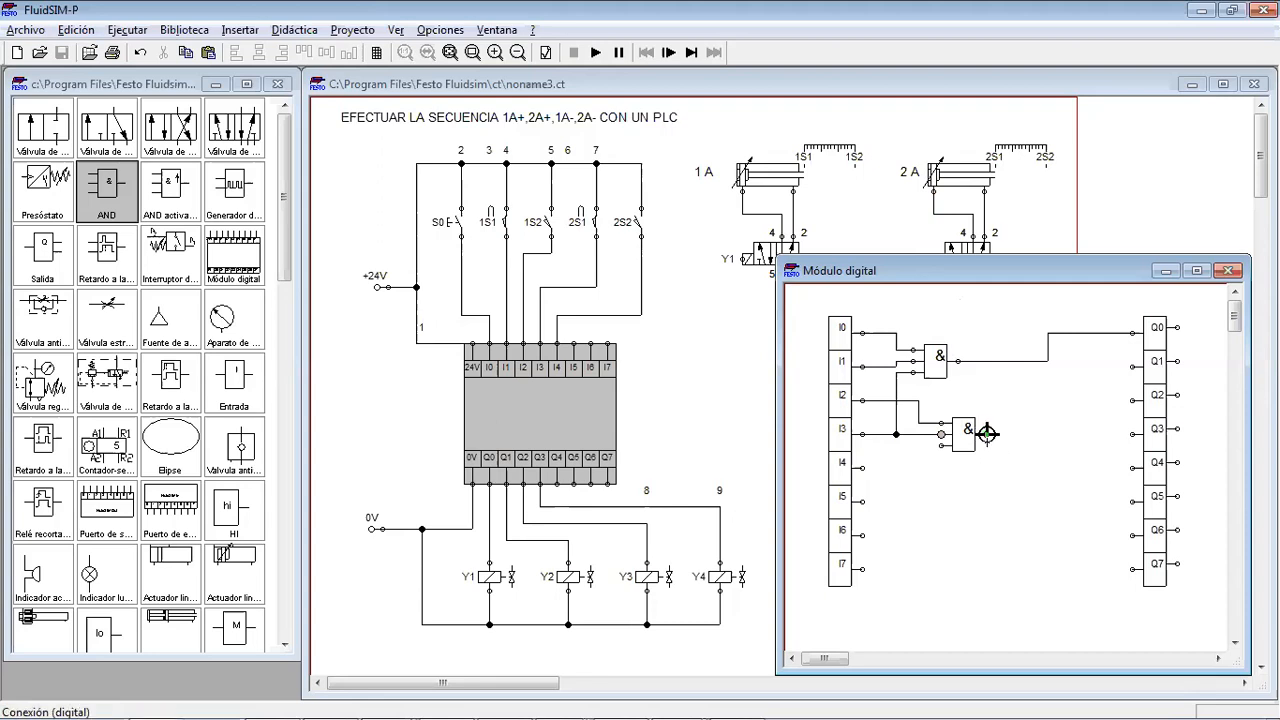
drag(1041, 425, 1133, 367)
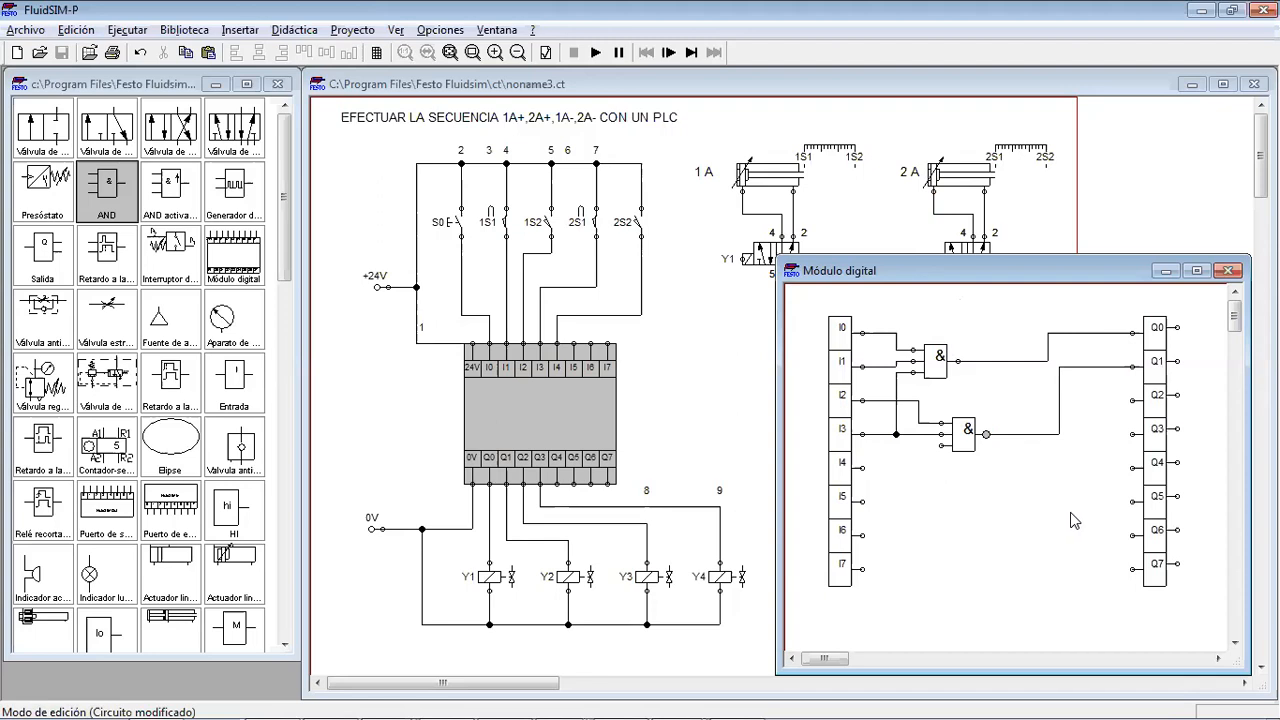
click(1104, 367)
key(Delete)
Move the digital module window down to uncover the valves and wire the second AND gate's output to Q2
drag(976, 258, 977, 303)
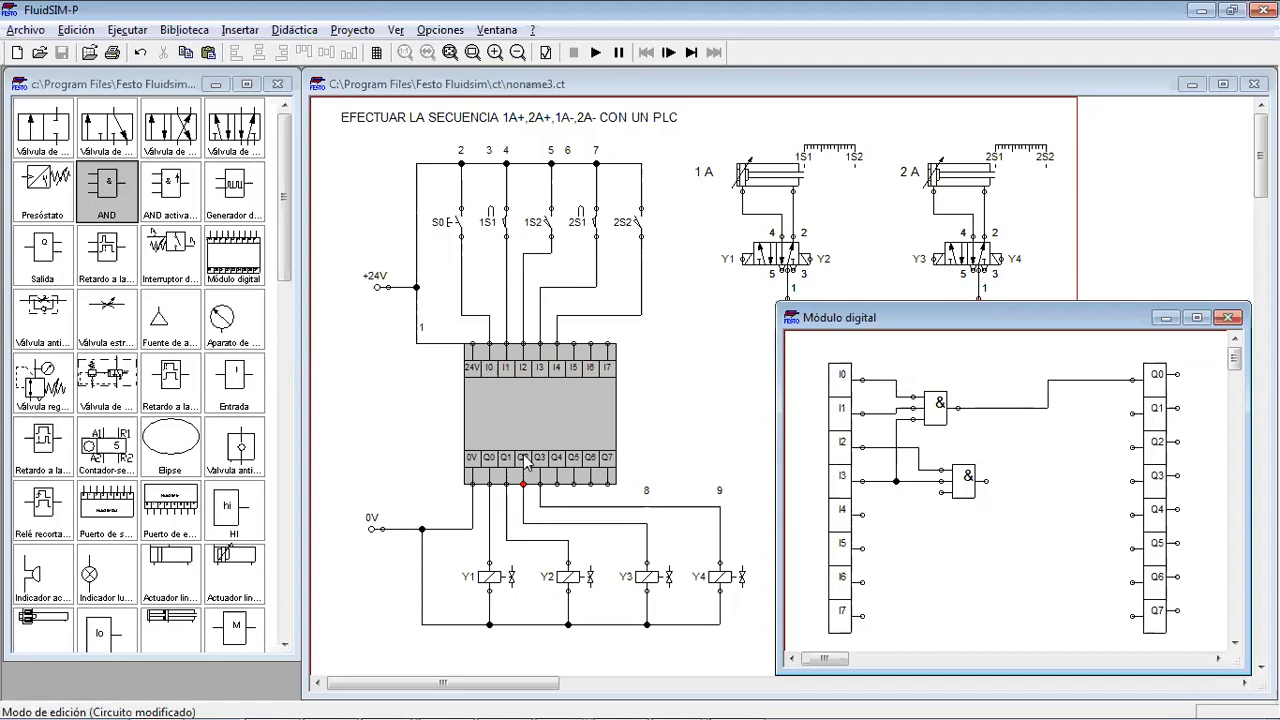
drag(986, 481, 1133, 443)
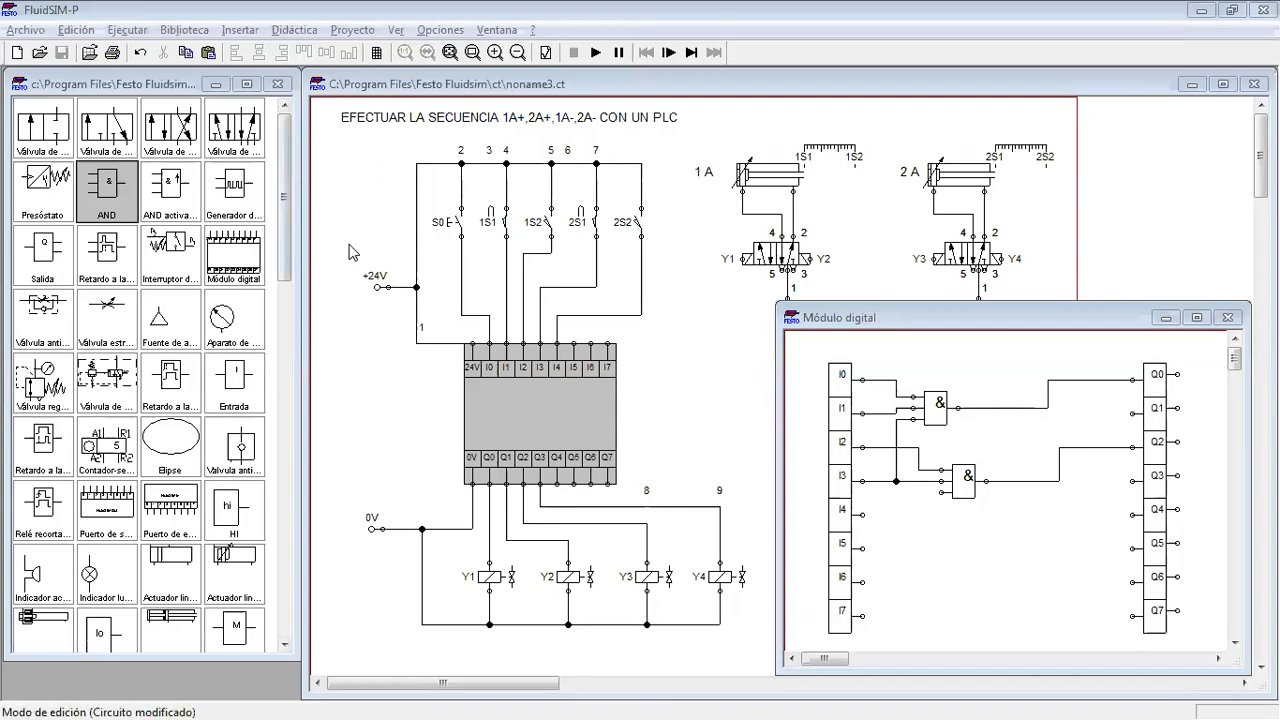
Add a third AND gate below the second in the digital module and wire I2 and I4 to its first two inputs
click(535, 420)
double_click(534, 418)
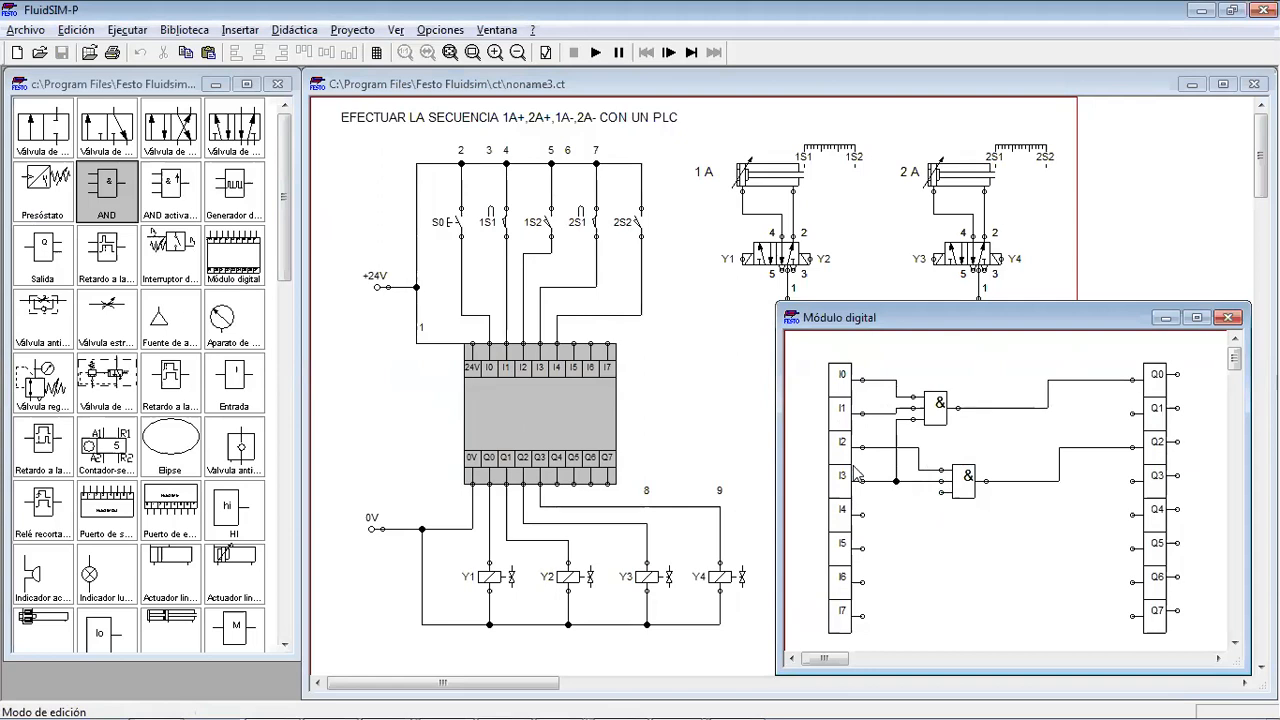
drag(120, 190, 1017, 551)
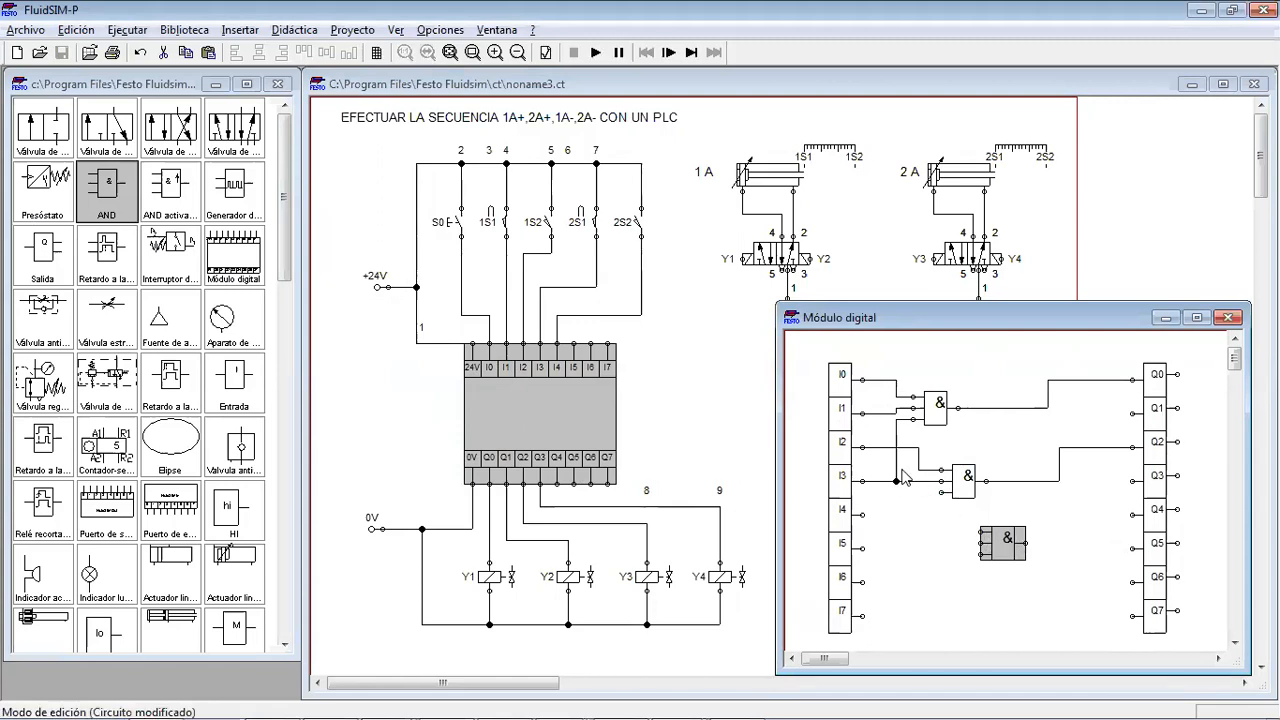
drag(1008, 543, 1014, 543)
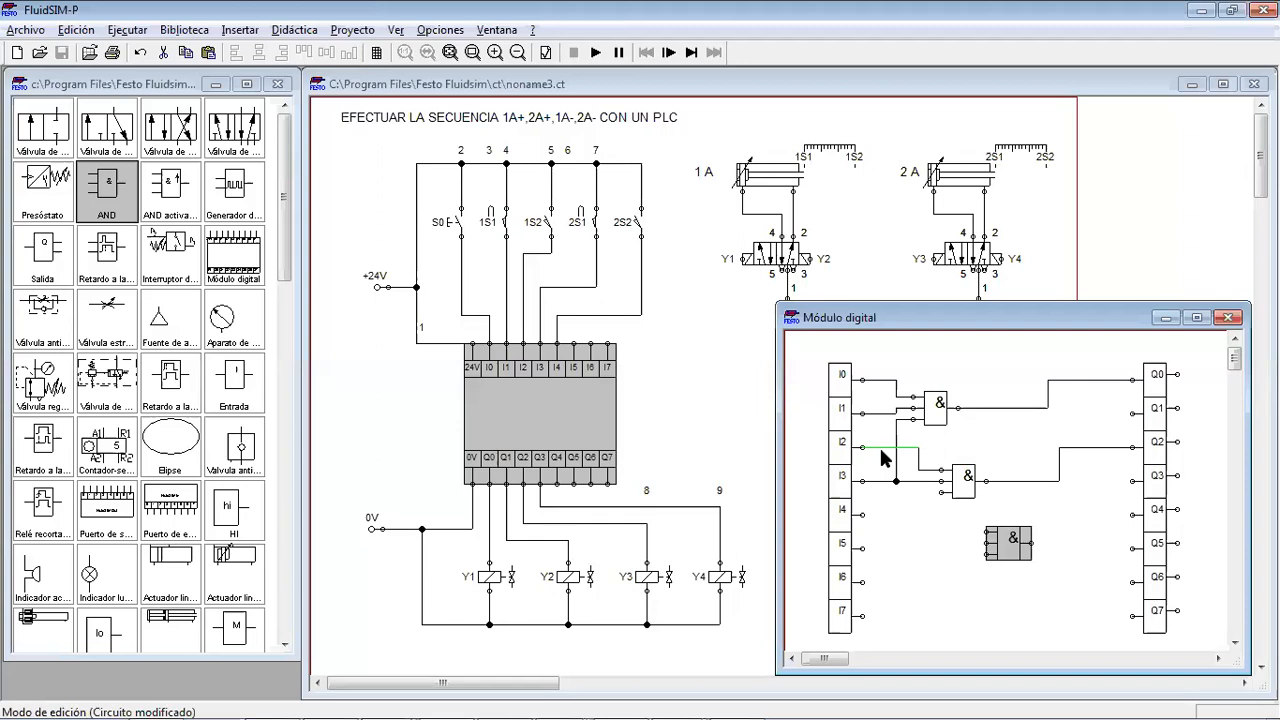
drag(987, 534, 918, 471)
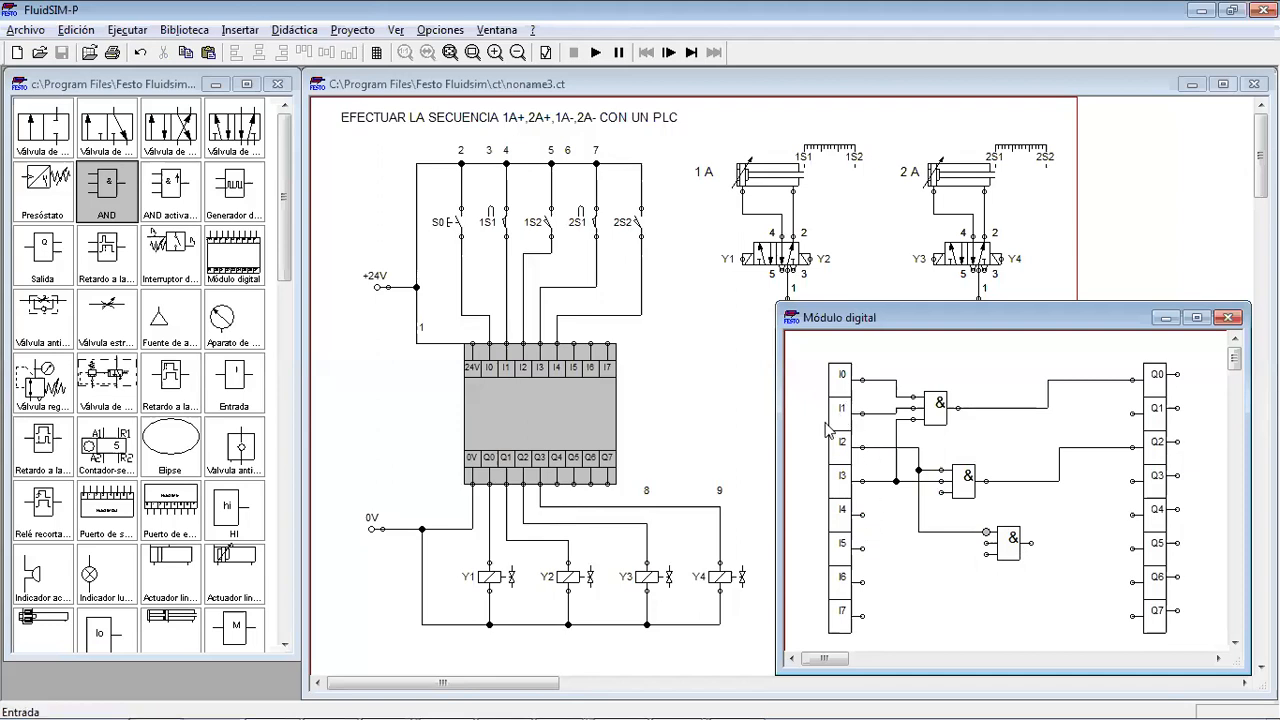
drag(987, 543, 862, 515)
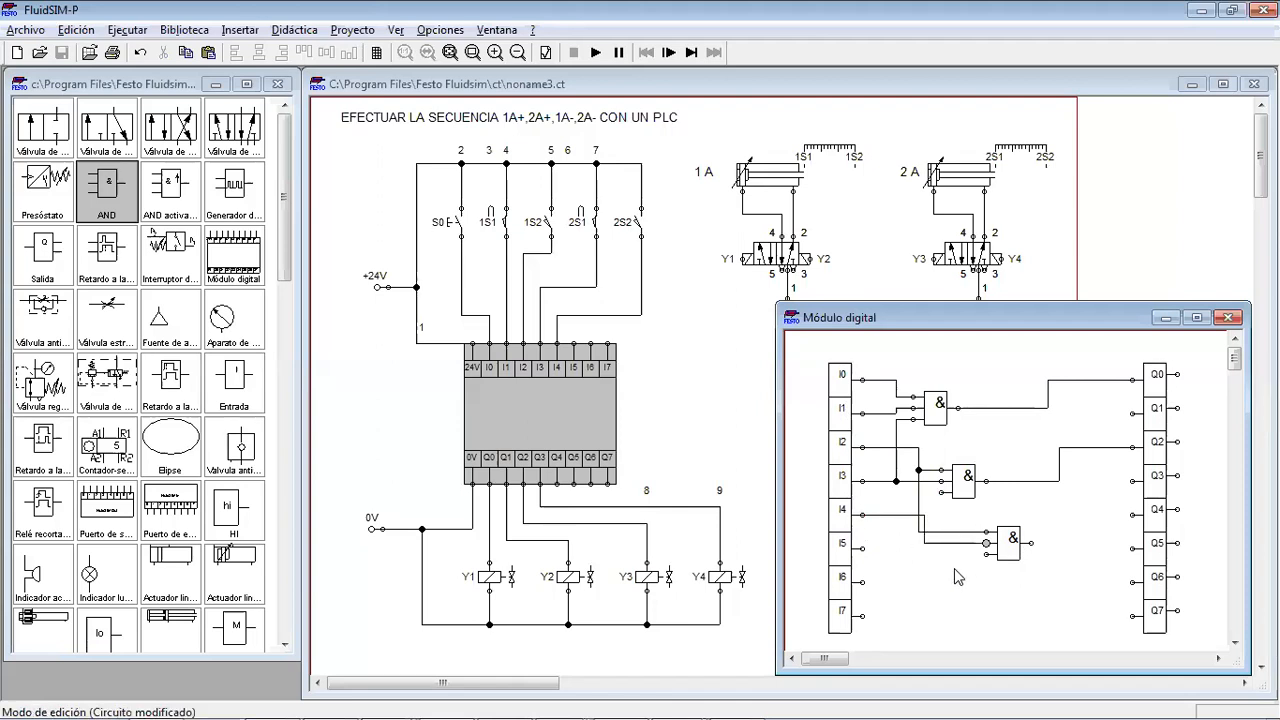
Shift the vertical segment of the I4 wire toward the input column and connect the third AND gate's output to Q1
drag(920, 522, 895, 523)
click(930, 471)
drag(1133, 413, 1031, 543)
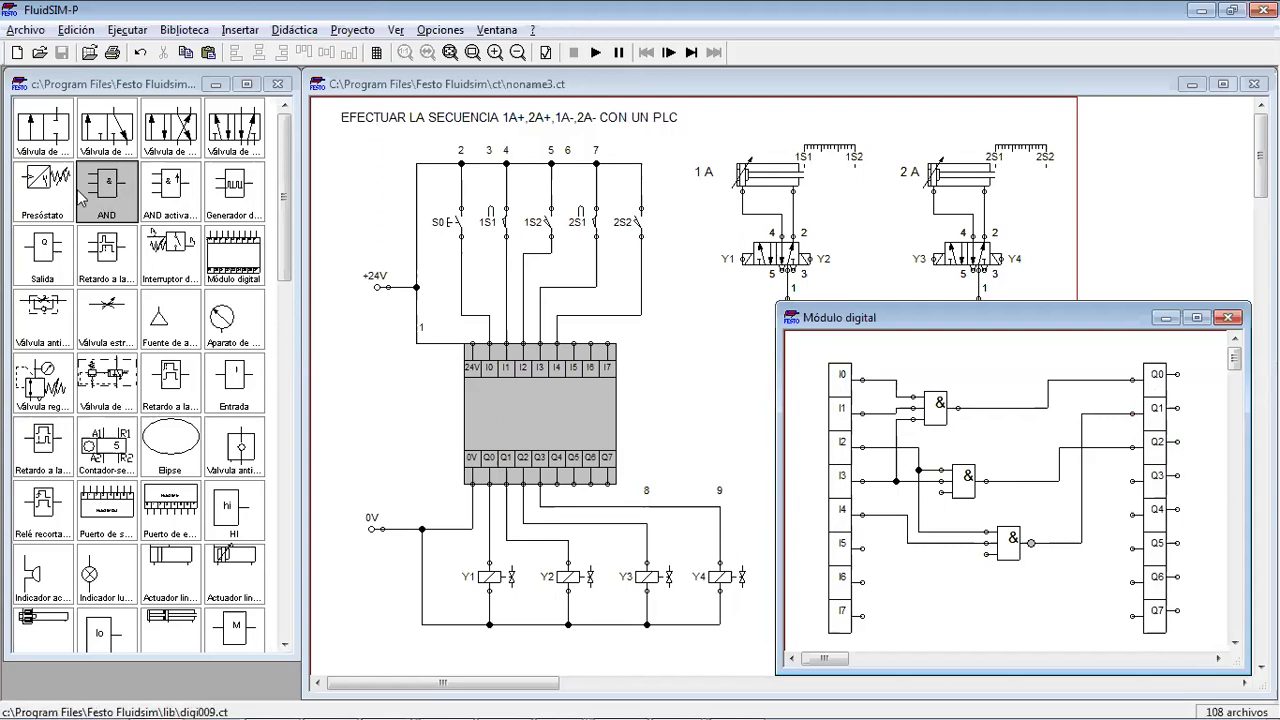
Add a fourth AND gate below the third, wire I4 and I1 to its first two inputs, and connect its output to Q3
drag(110, 190, 1061, 609)
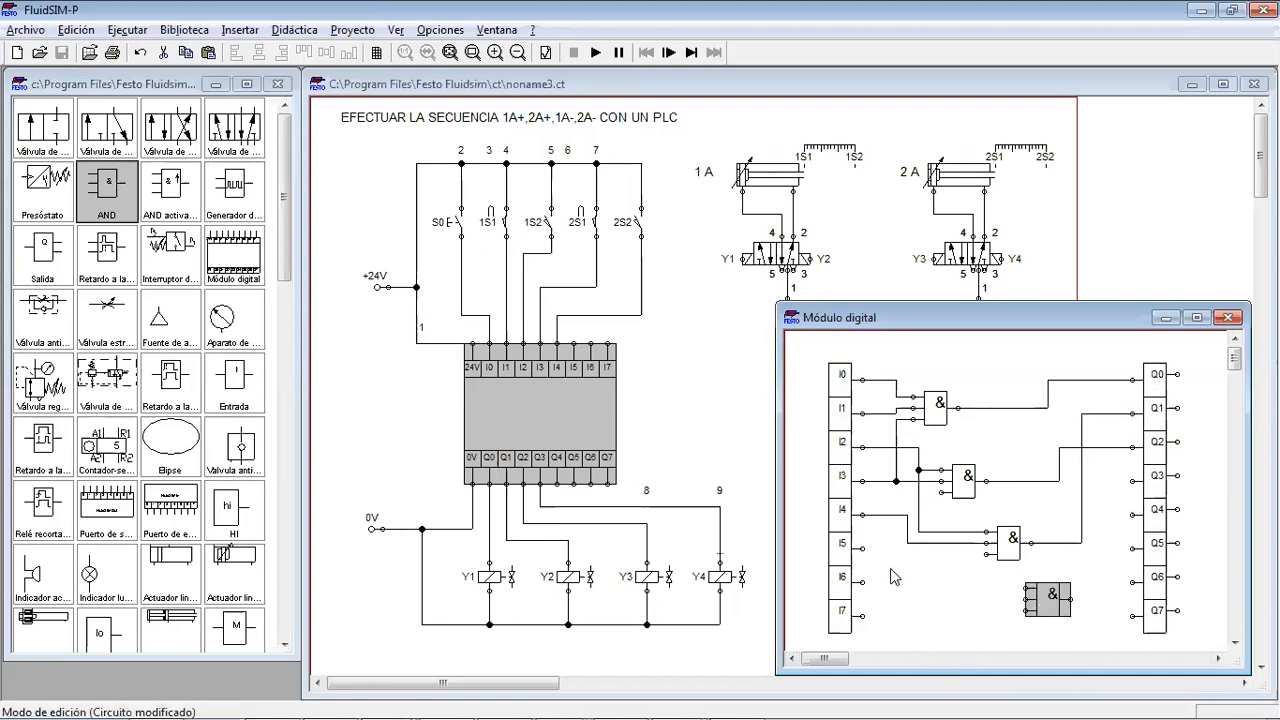
click(1022, 604)
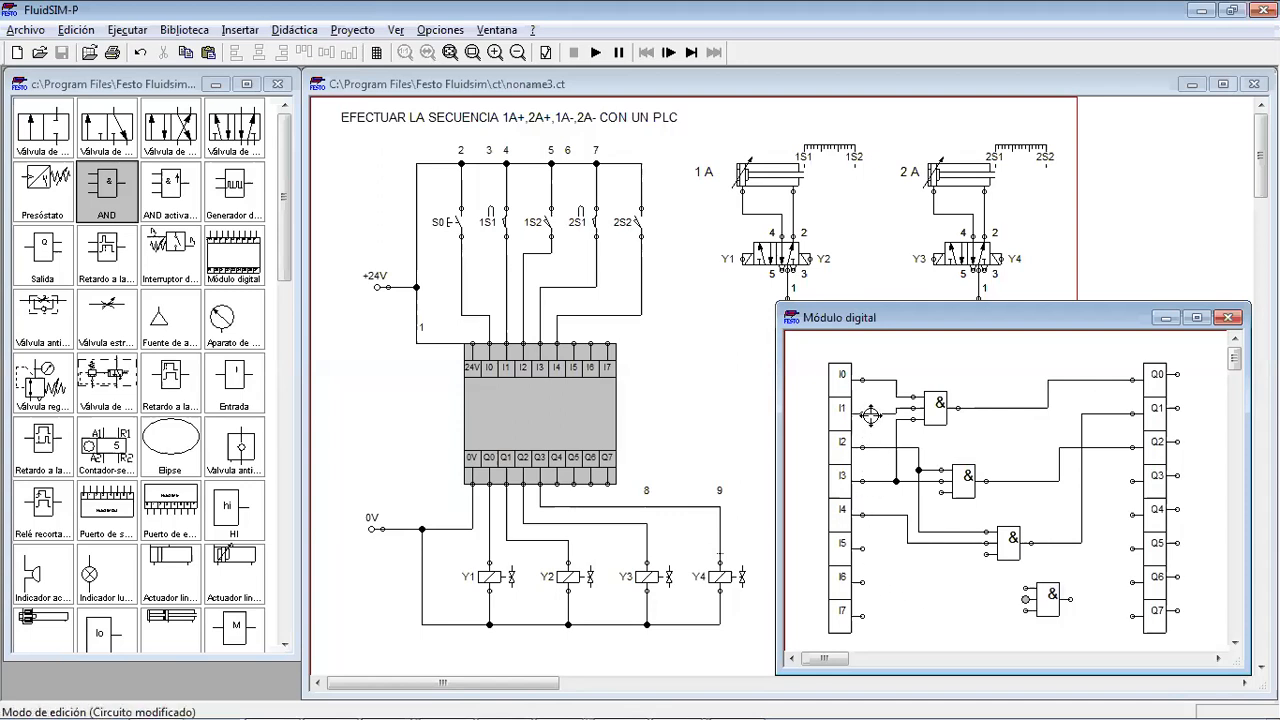
drag(877, 413, 1024, 600)
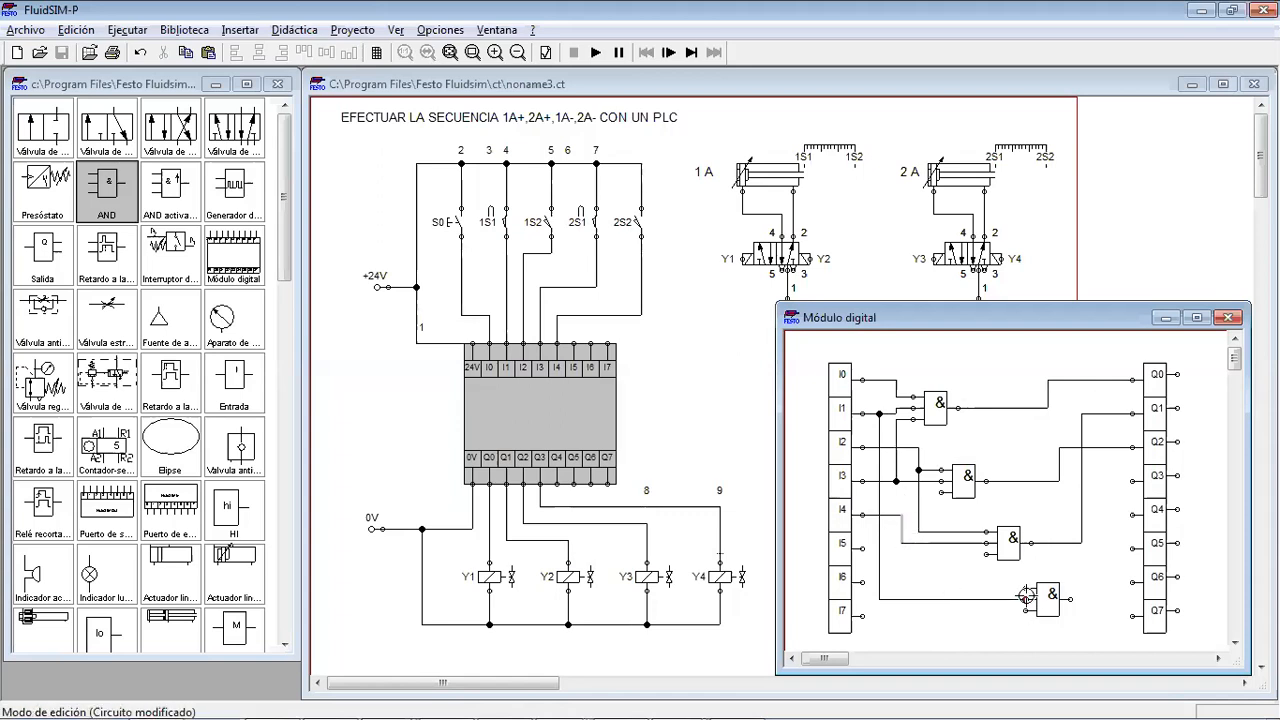
drag(1025, 588, 902, 543)
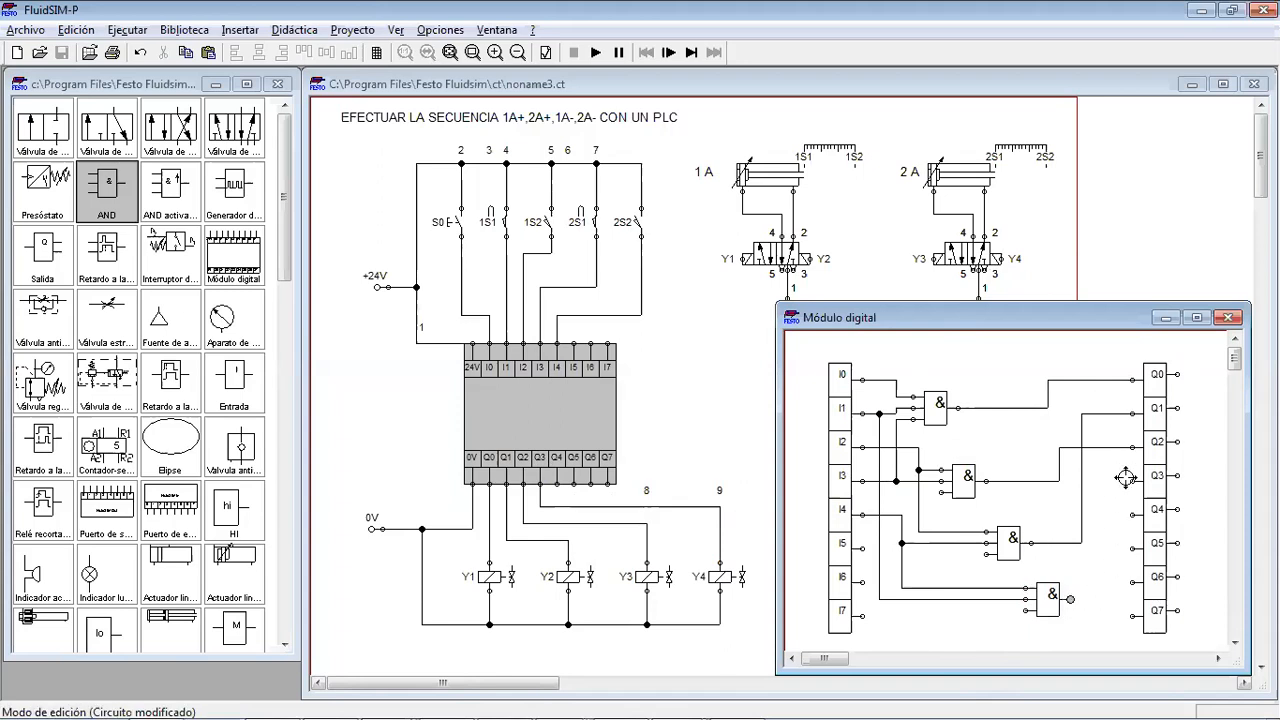
drag(1131, 481, 1131, 481)
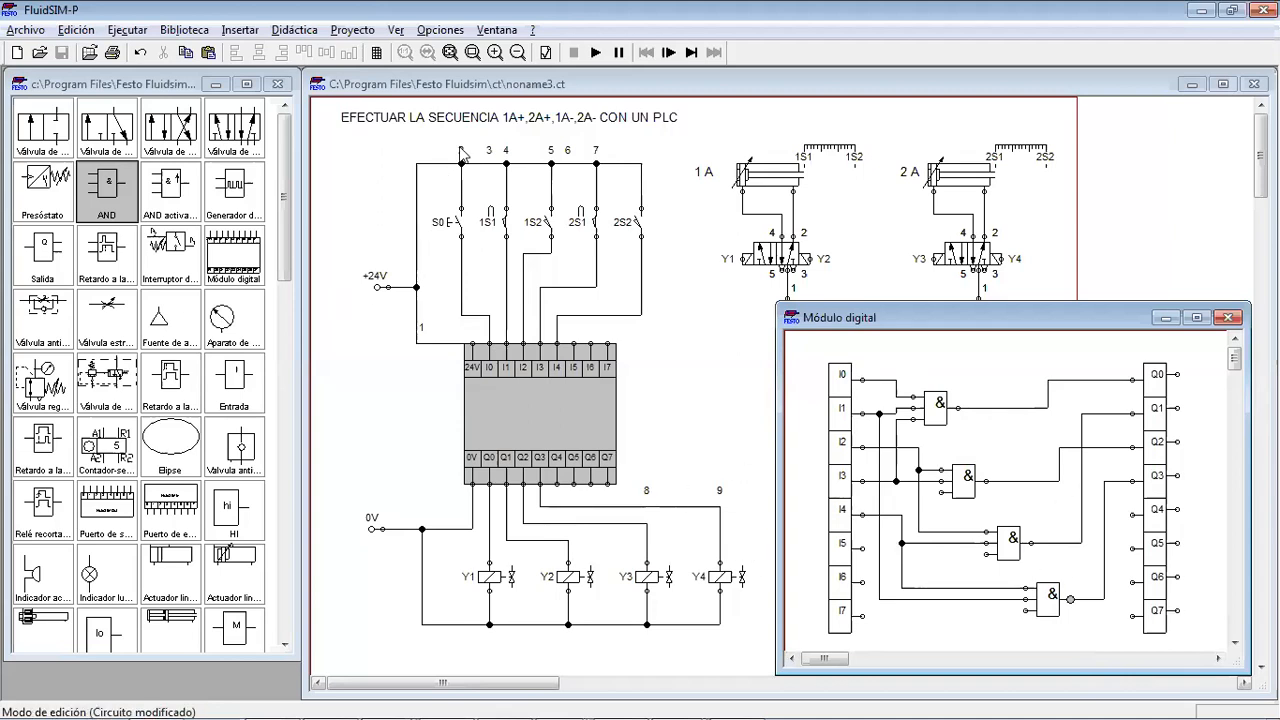
key(Delete)
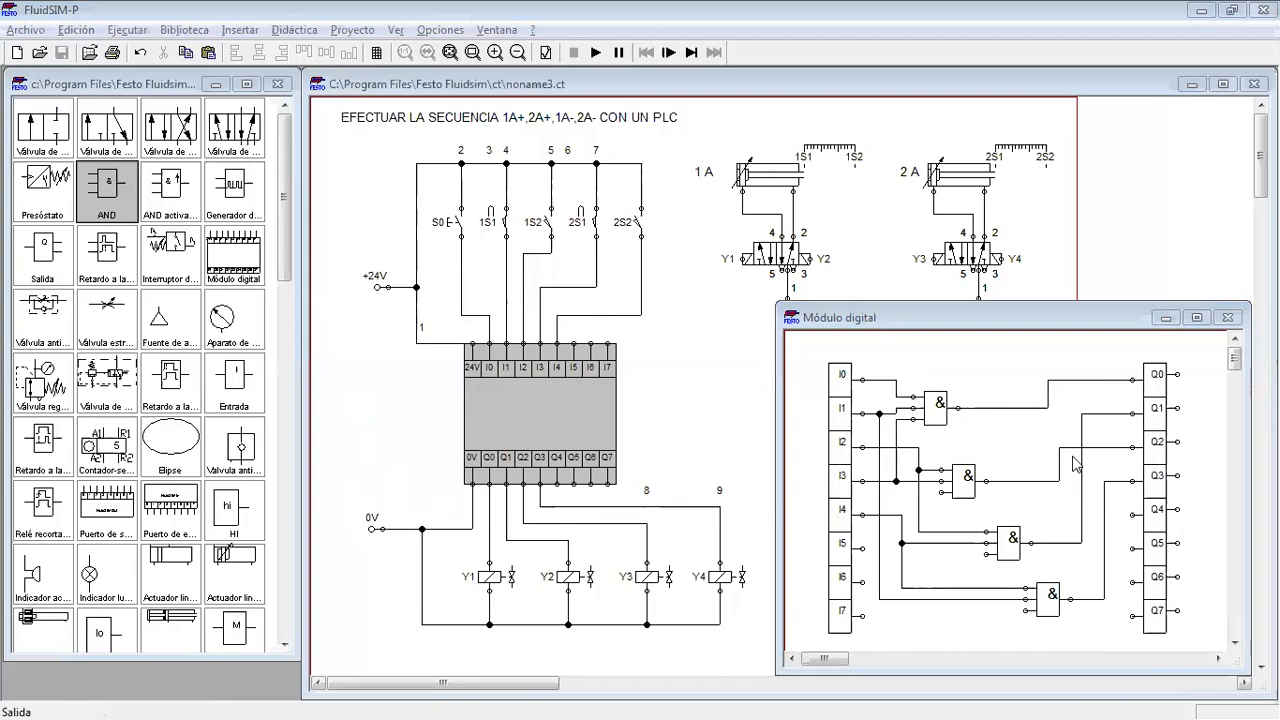
Start the simulation of the digital module's logic, accepting the open AND gate inputs as Hi
click(987, 312)
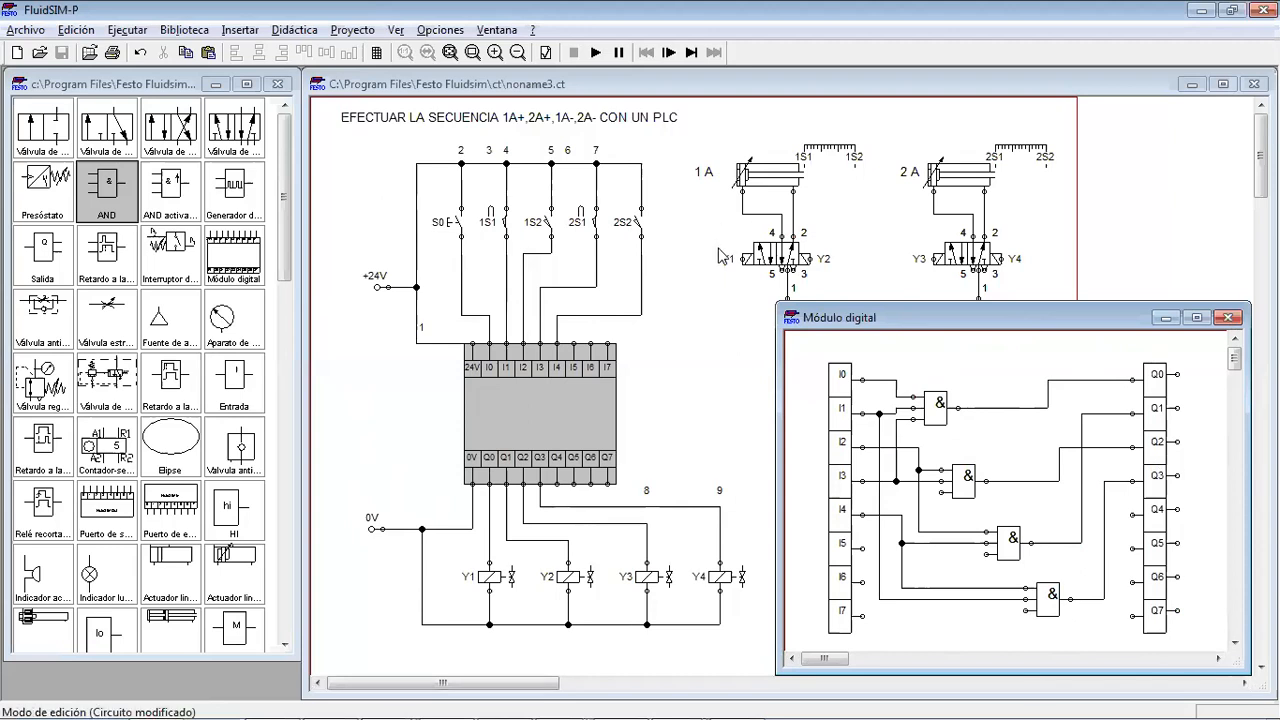
click(596, 53)
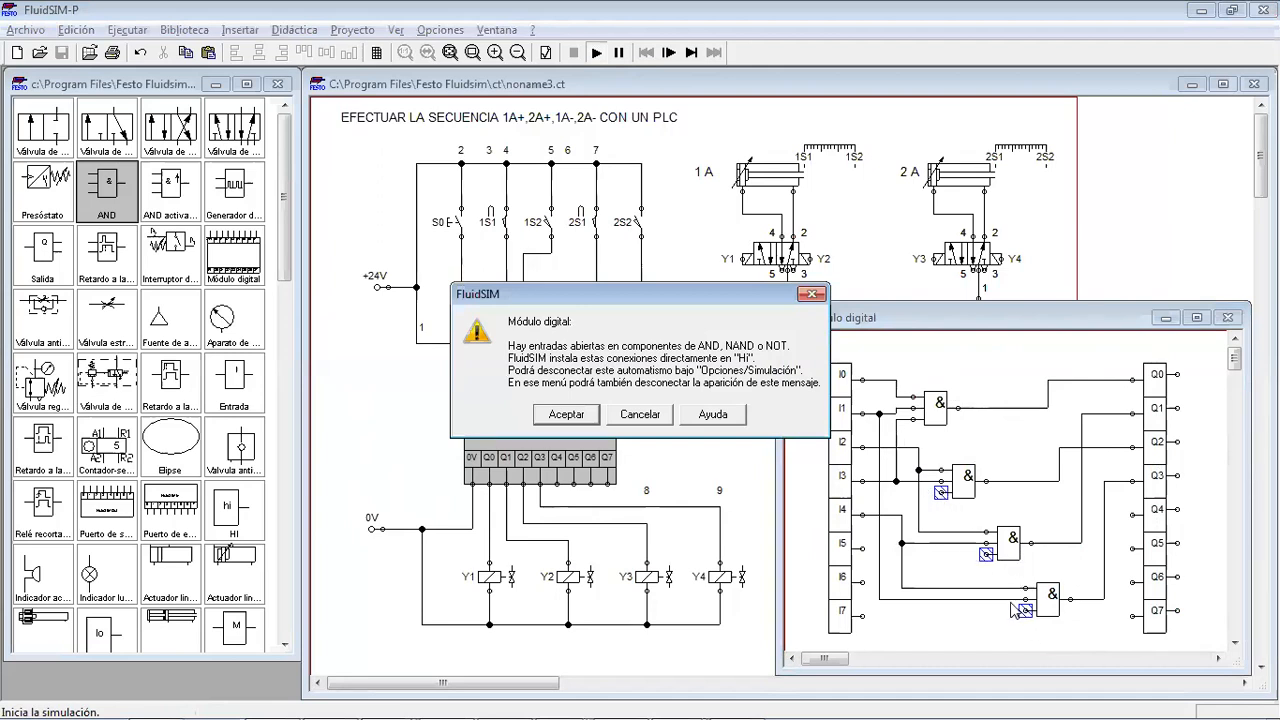
click(582, 422)
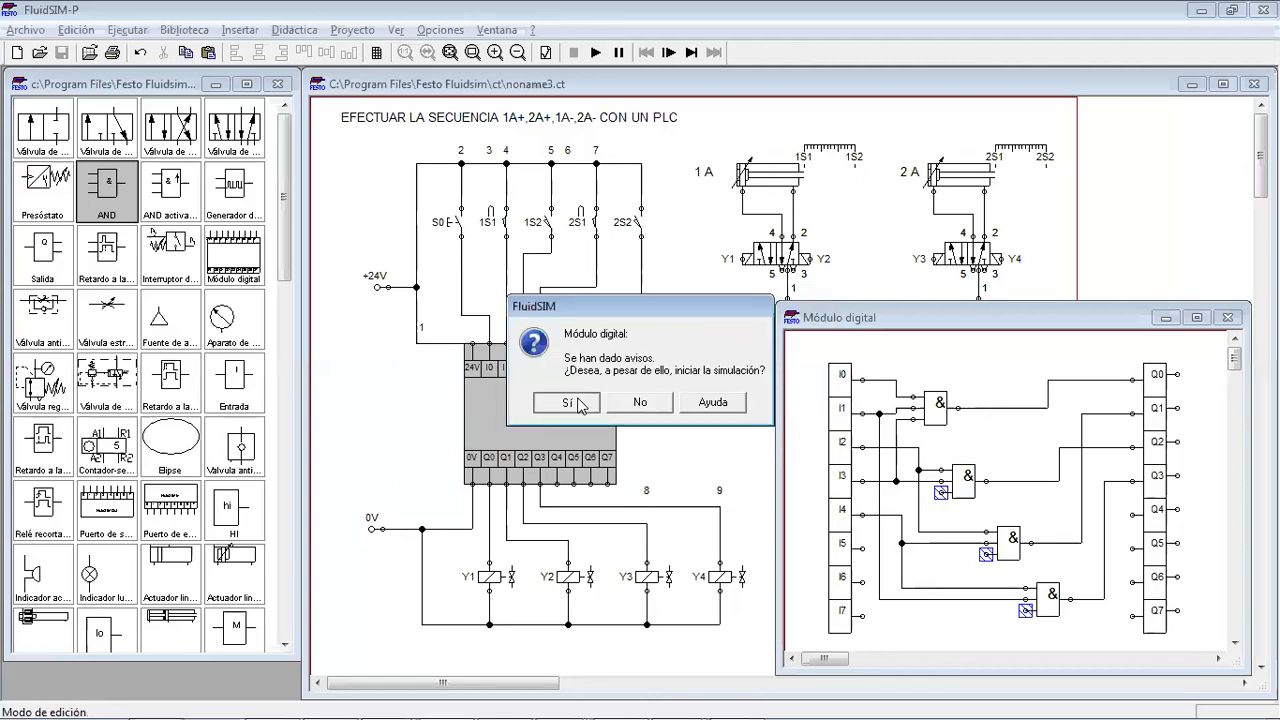
click(574, 400)
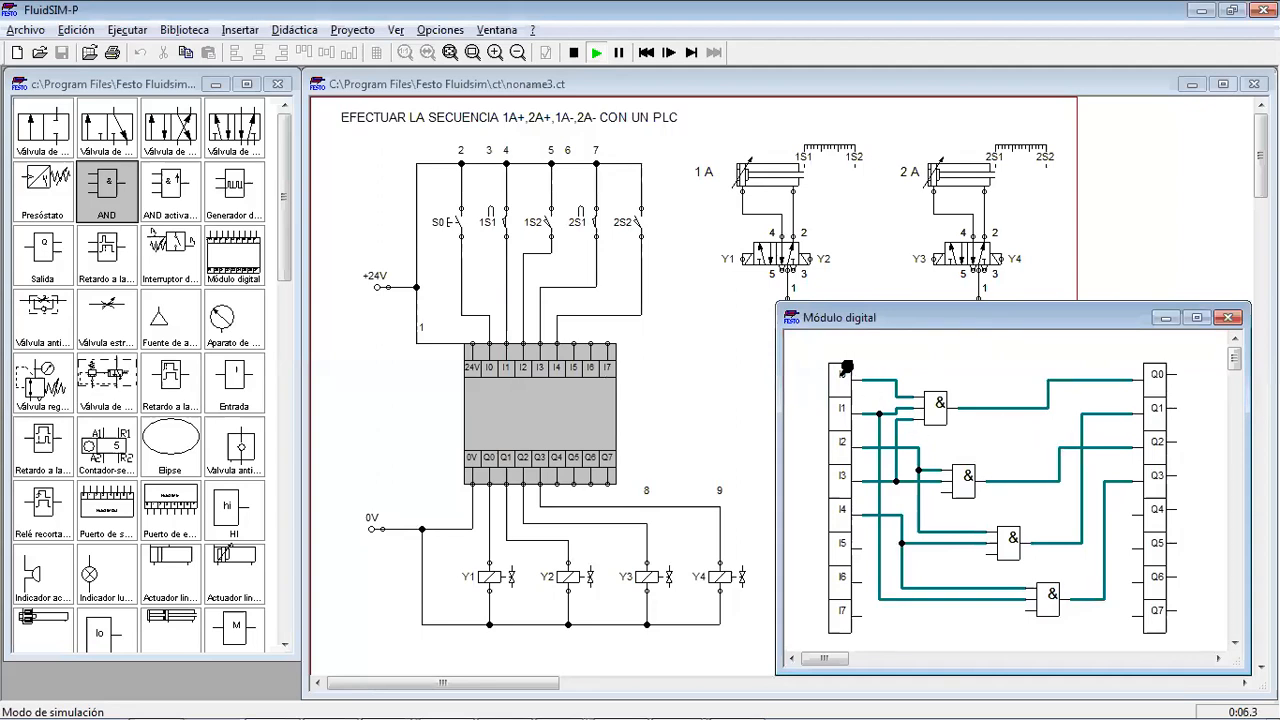
Activate inputs I1 and I3 of the digital module in the running simulation
click(849, 407)
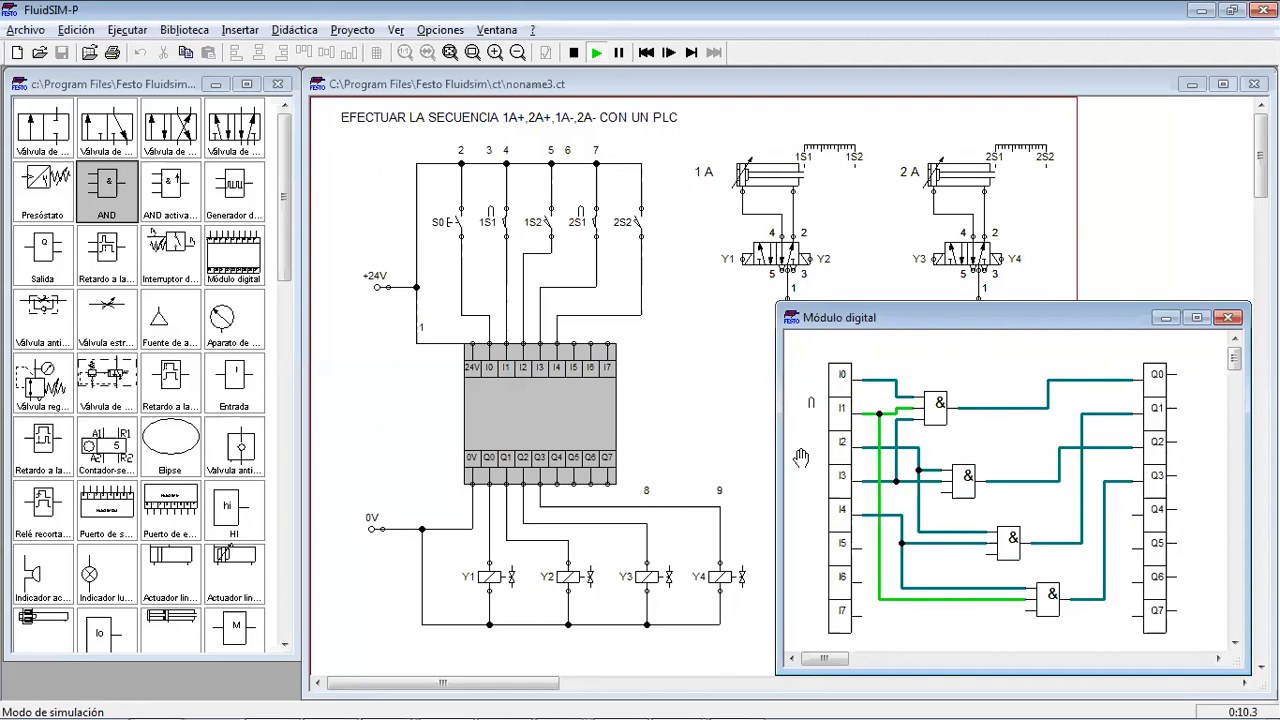
click(843, 477)
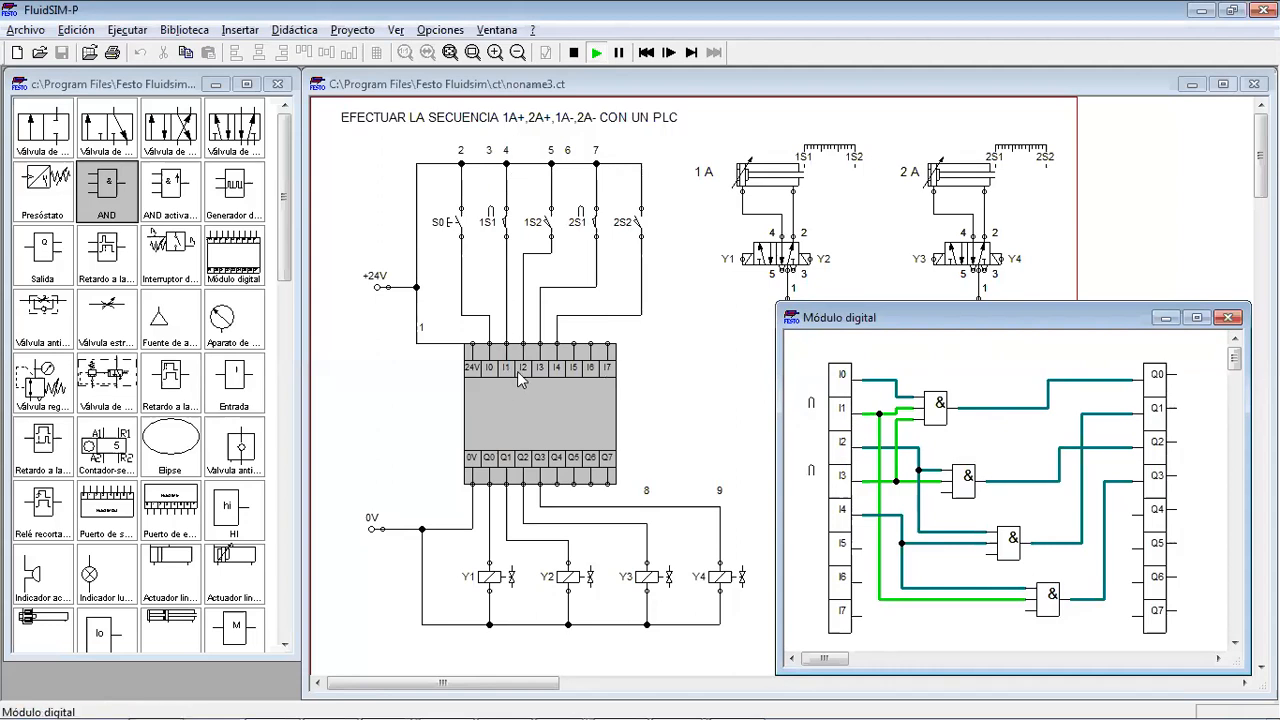
Activate input I0, deactivate I1 and activate I2 in the digital module's running simulation
click(846, 371)
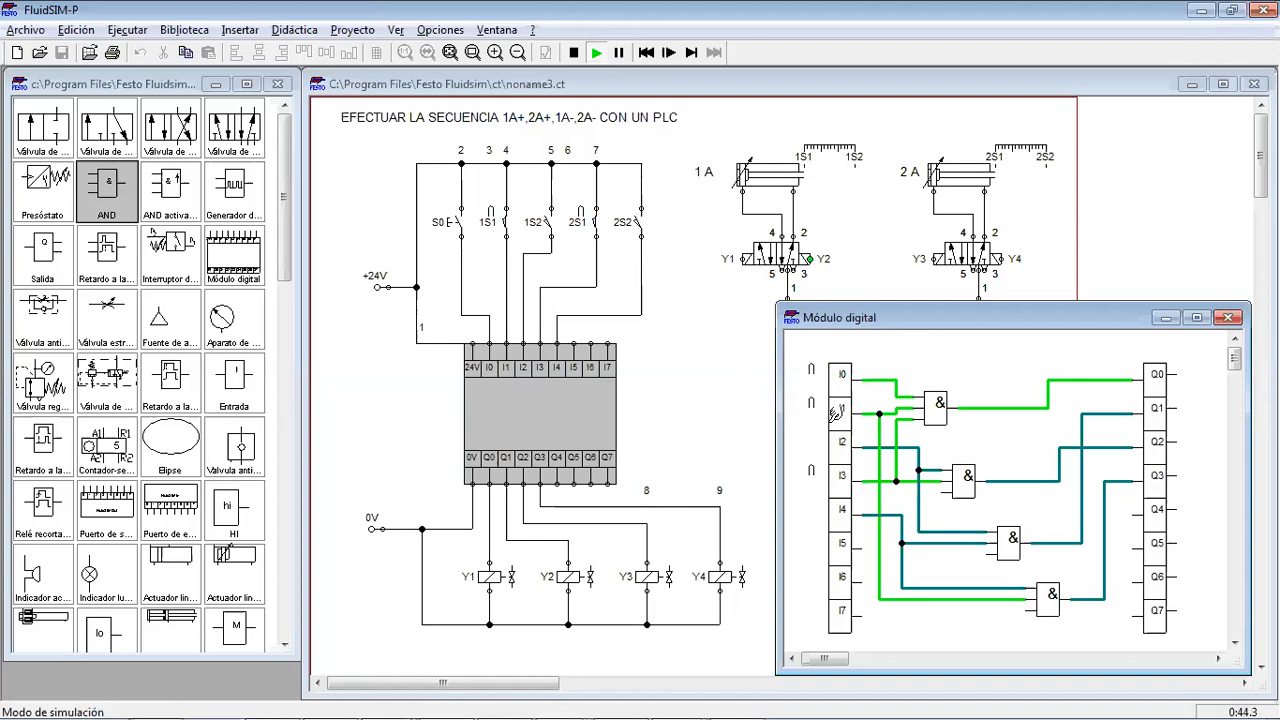
click(843, 406)
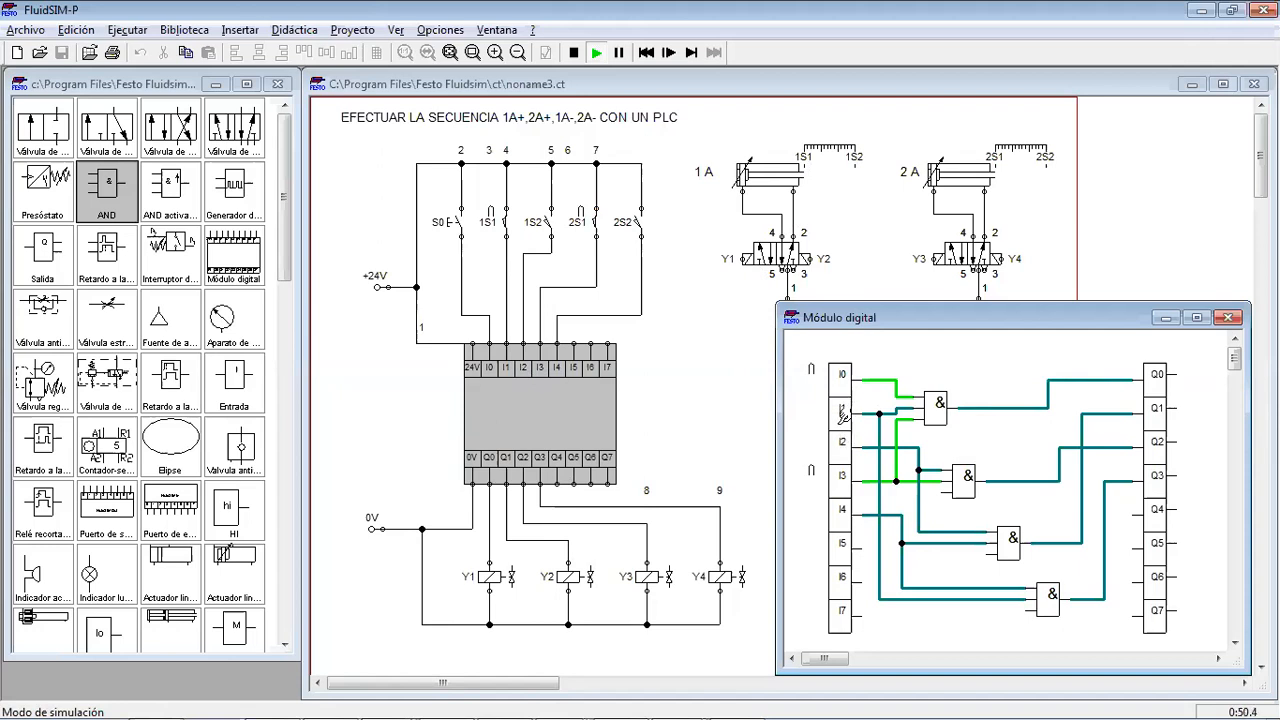
click(845, 437)
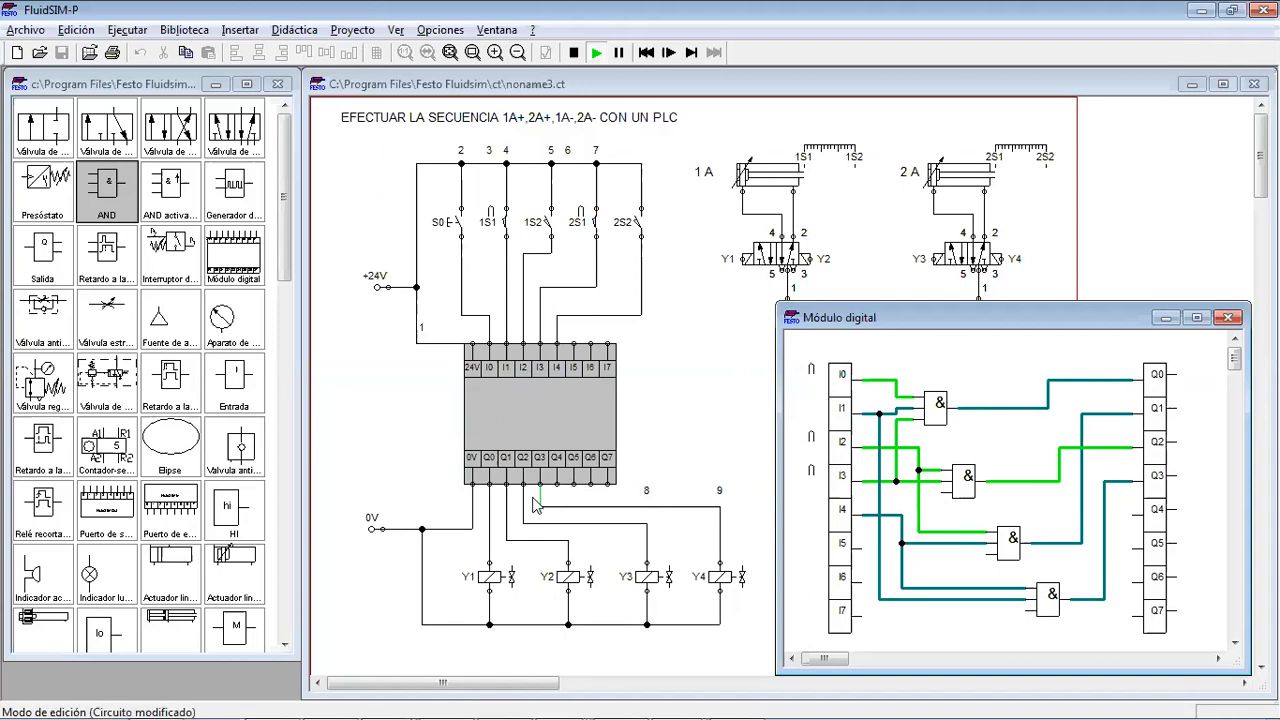
drag(522, 484, 647, 566)
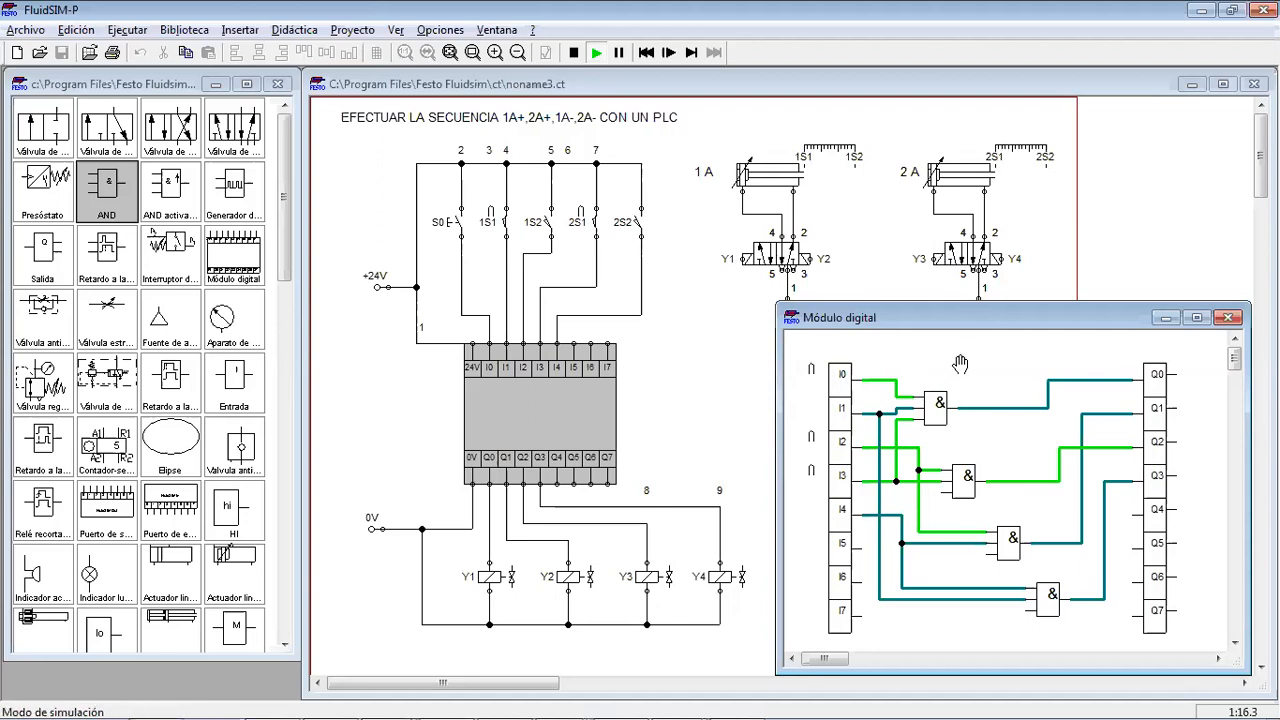
Deactivate input I3 and activate I4 in the digital module simulation to test the third AND gate
click(847, 477)
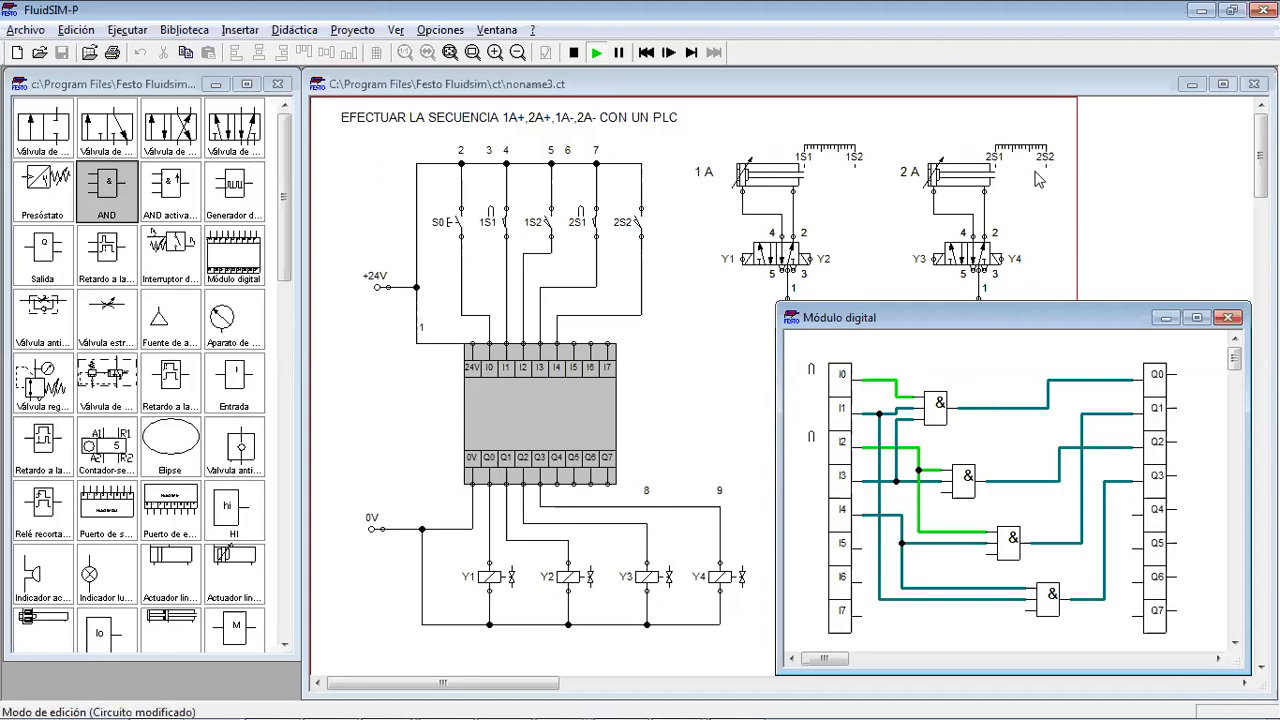
click(845, 510)
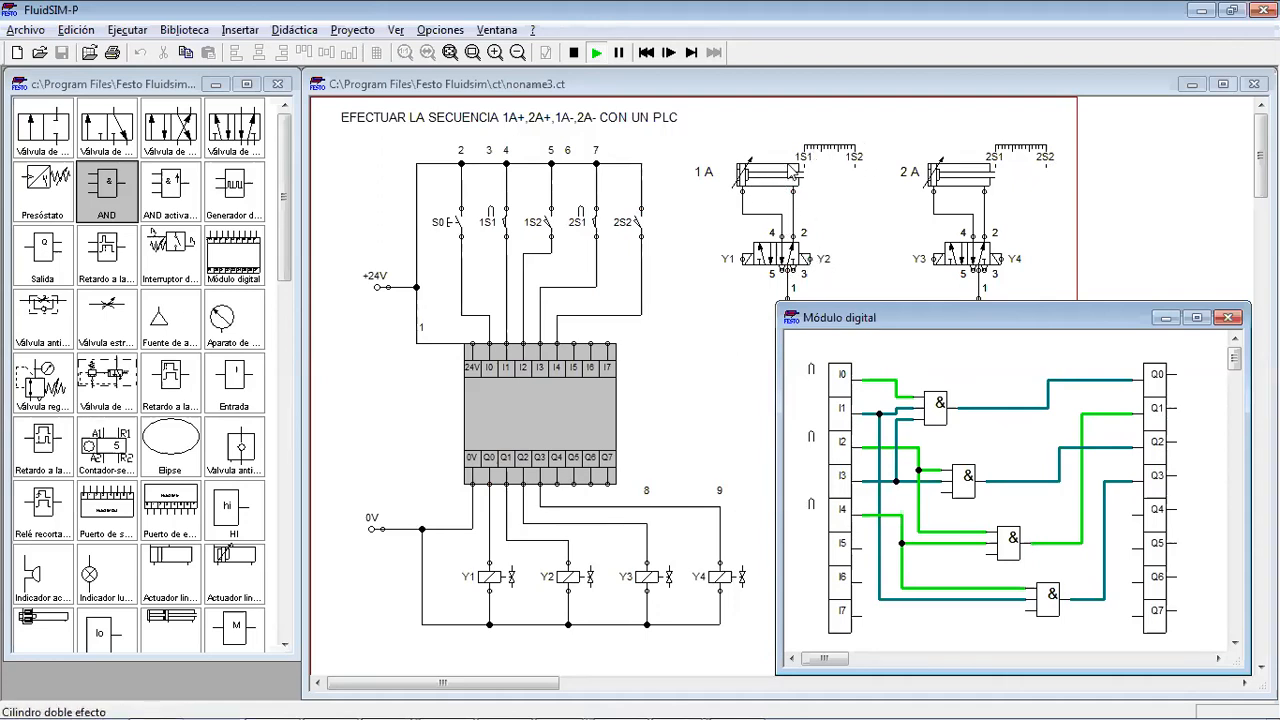
key(F9)
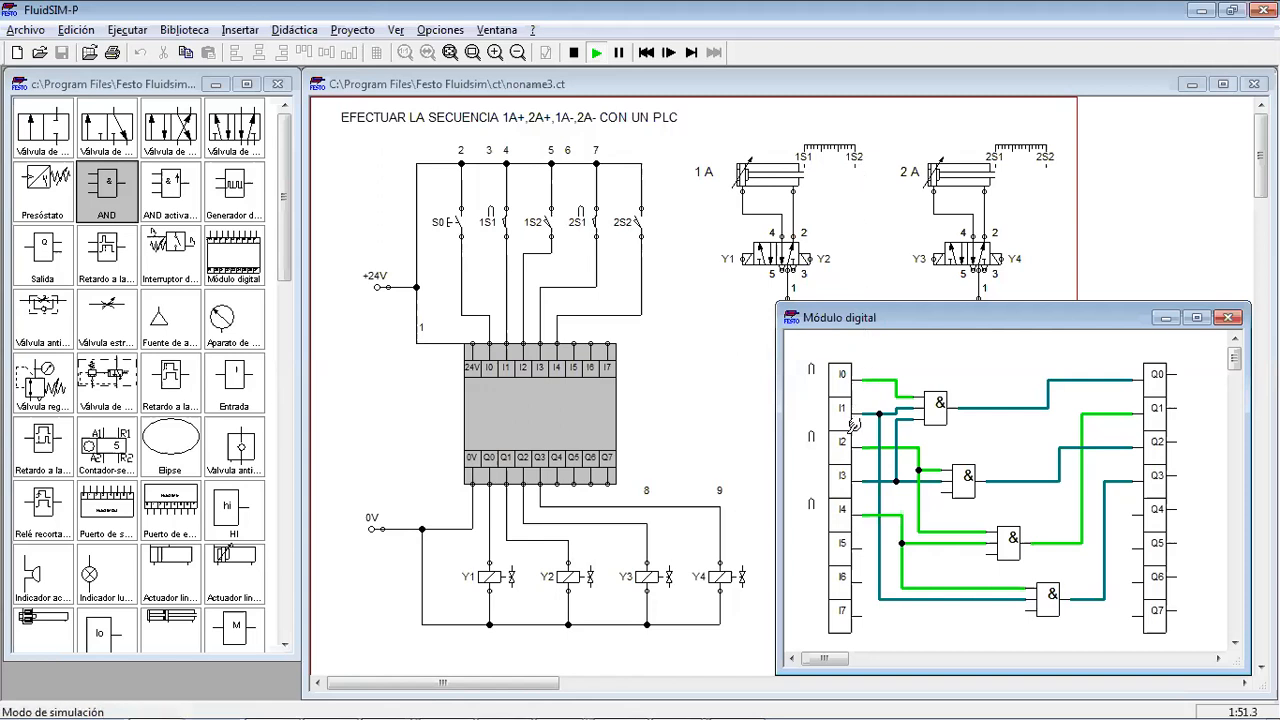
Deactivate I2 and activate I1 to test the fourth AND gate, and reset the module inputs by deactivating I4 and activating I3
click(844, 440)
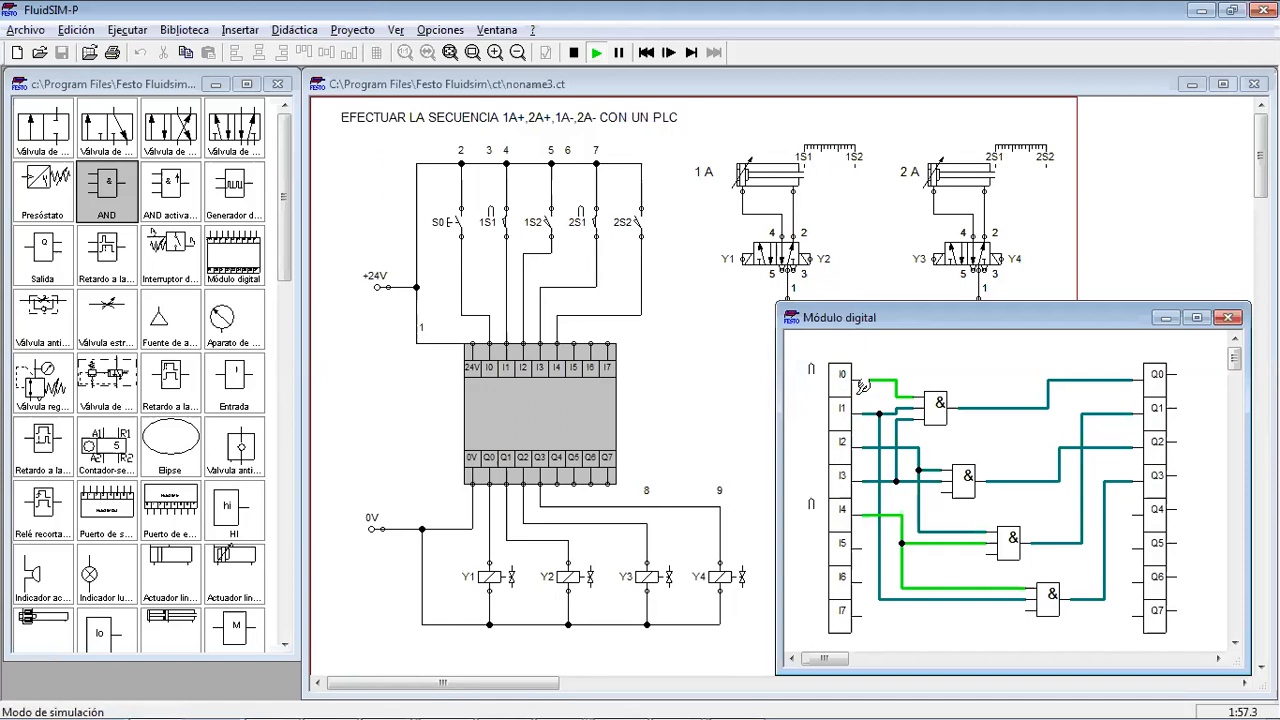
click(843, 405)
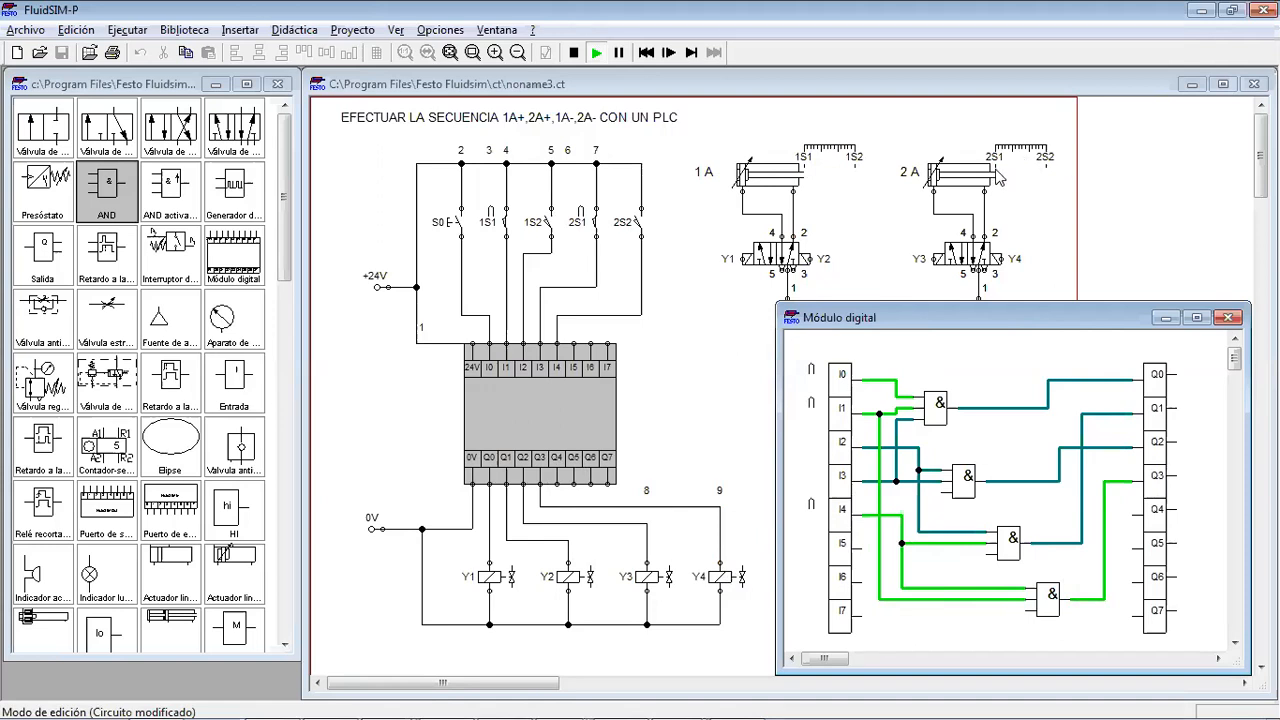
key(F9)
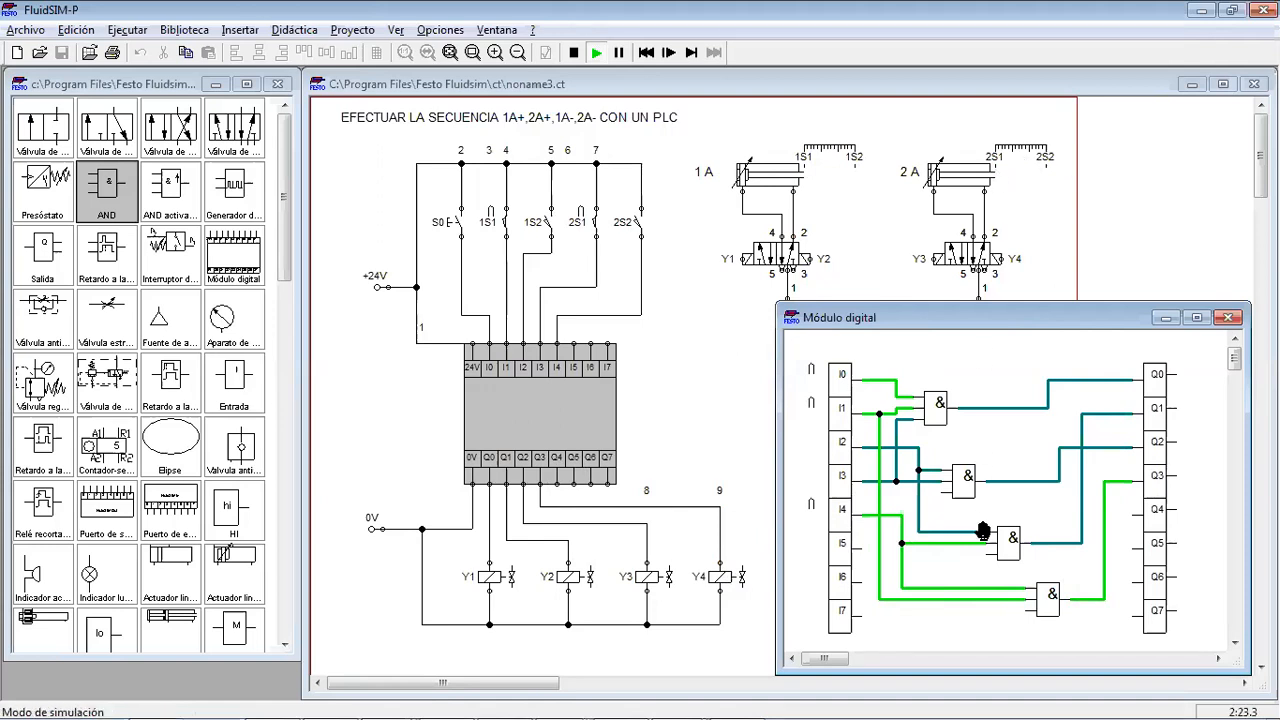
click(846, 508)
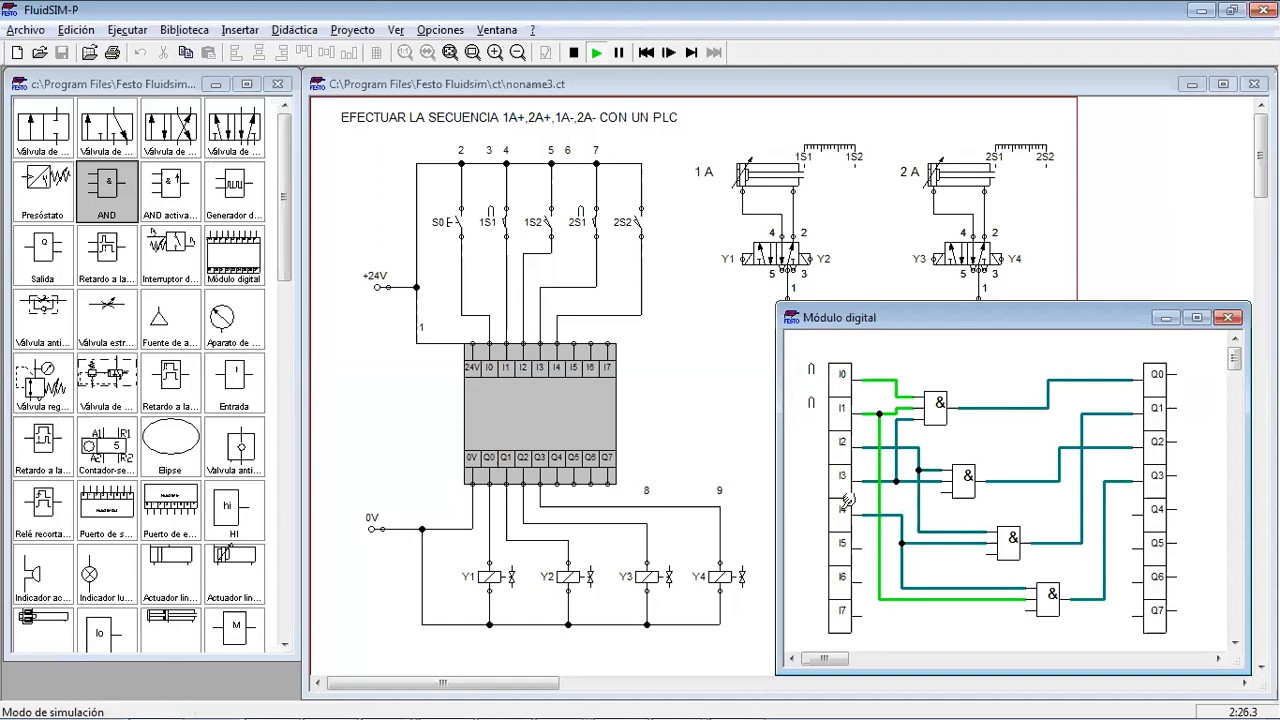
click(846, 474)
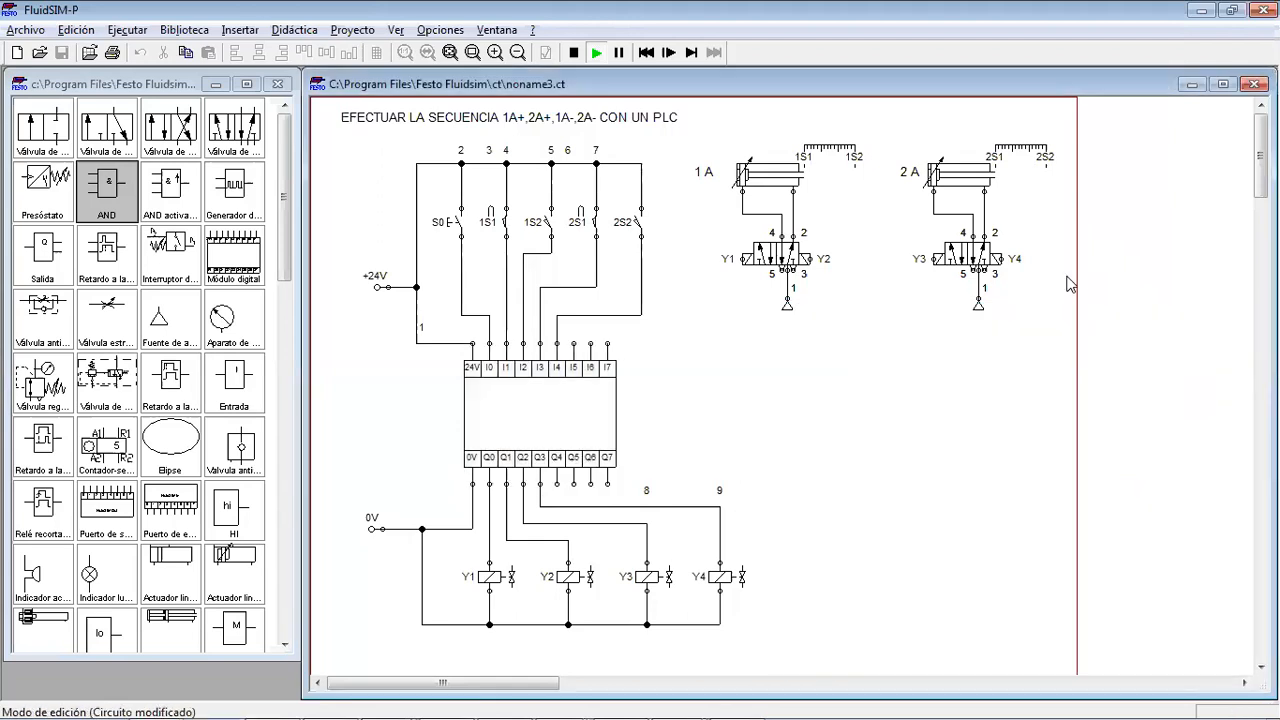
Simulate the complete circuit despite the open AND inputs, actuate start button S0, and stop the simulation
click(596, 53)
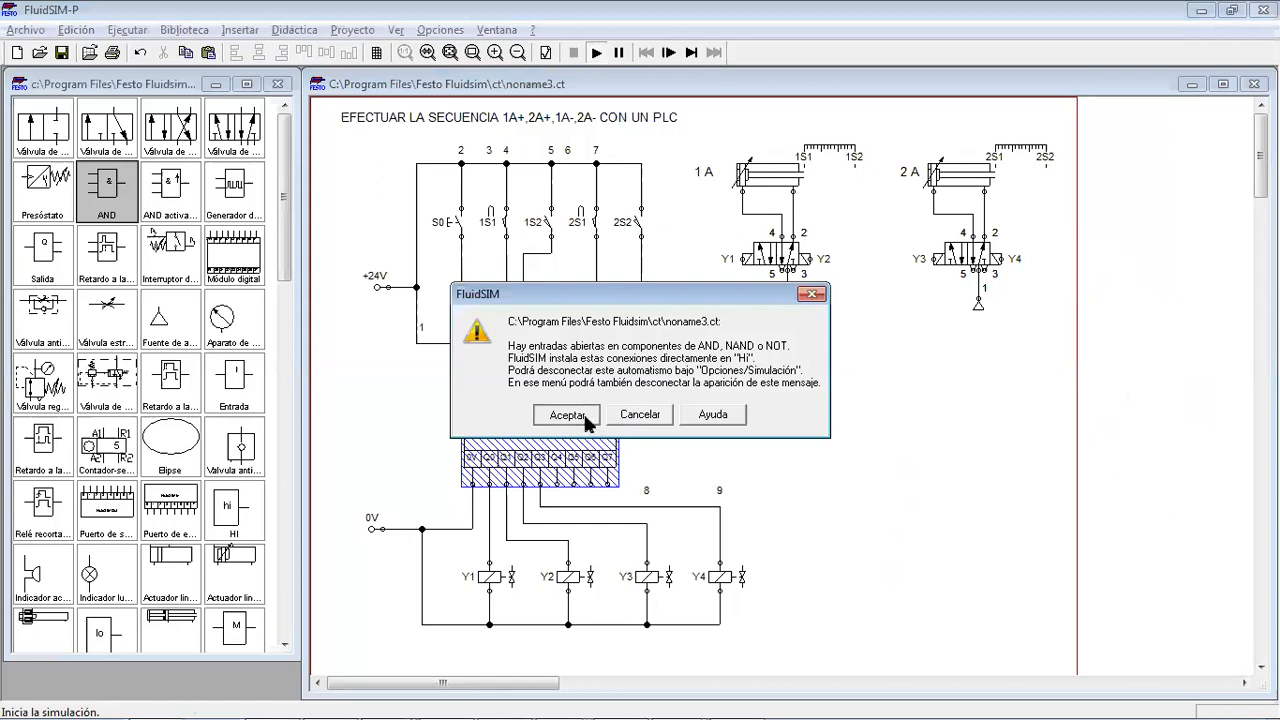
click(567, 415)
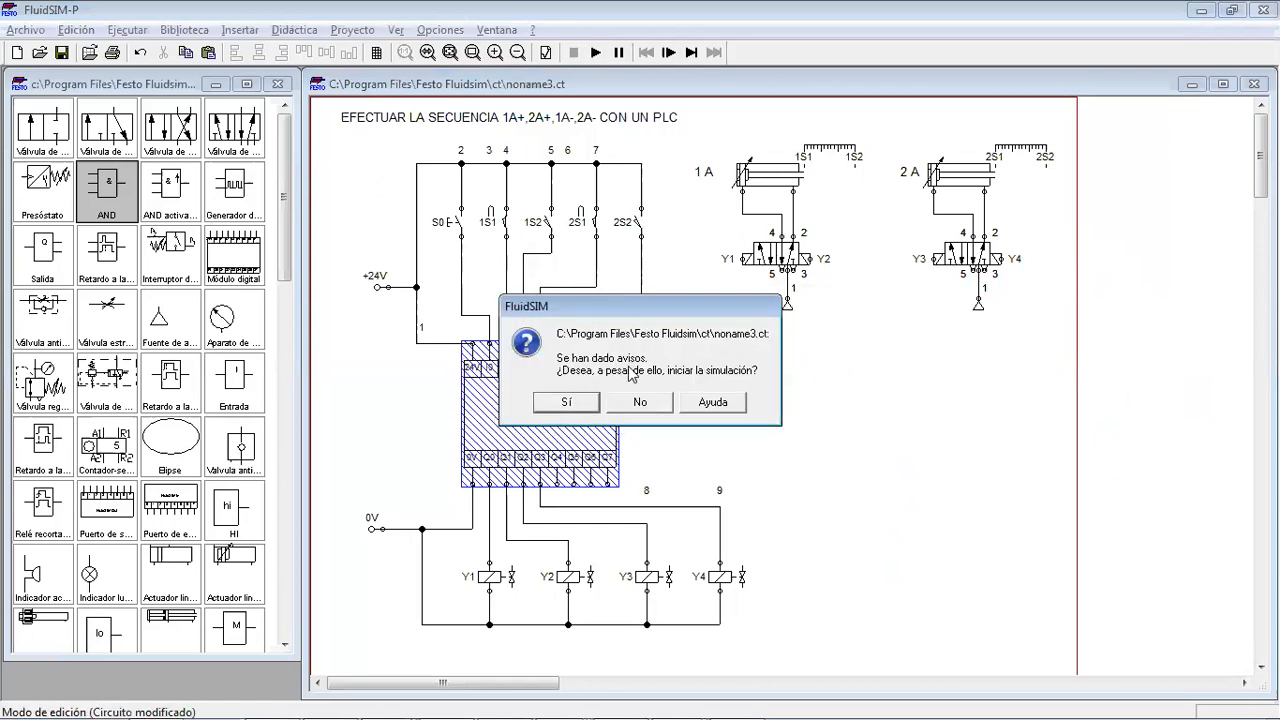
click(575, 405)
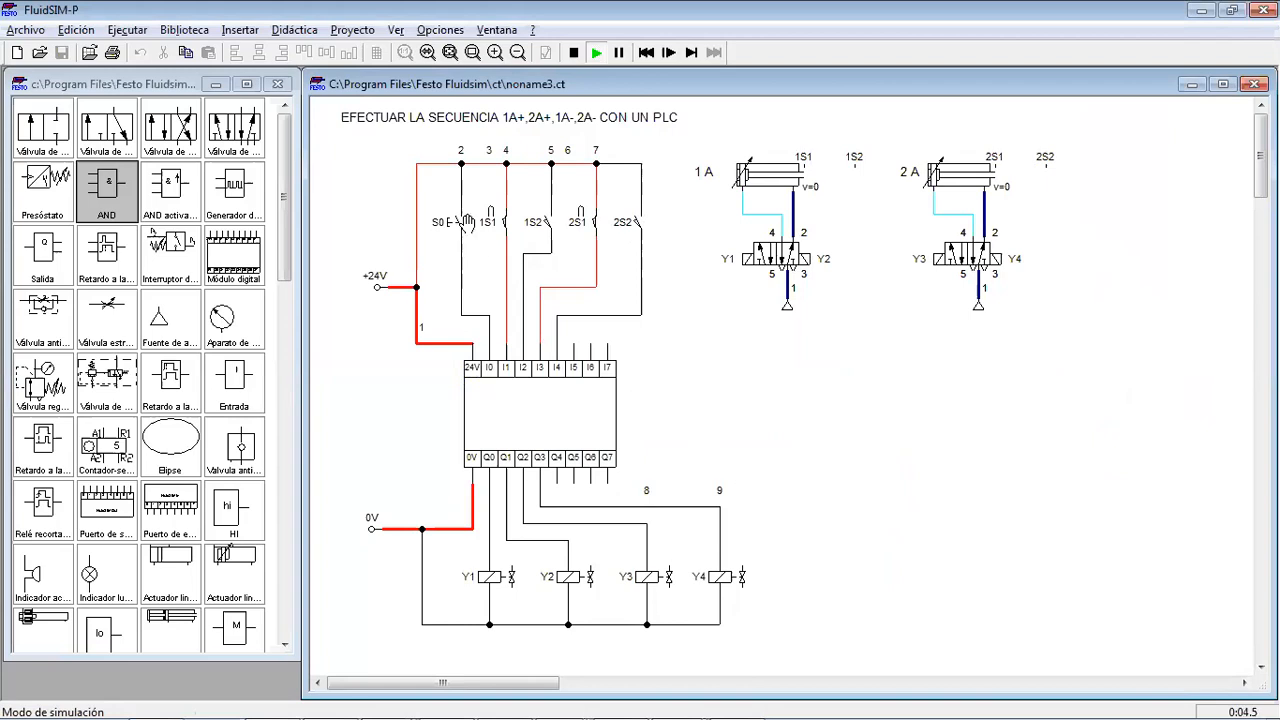
click(460, 211)
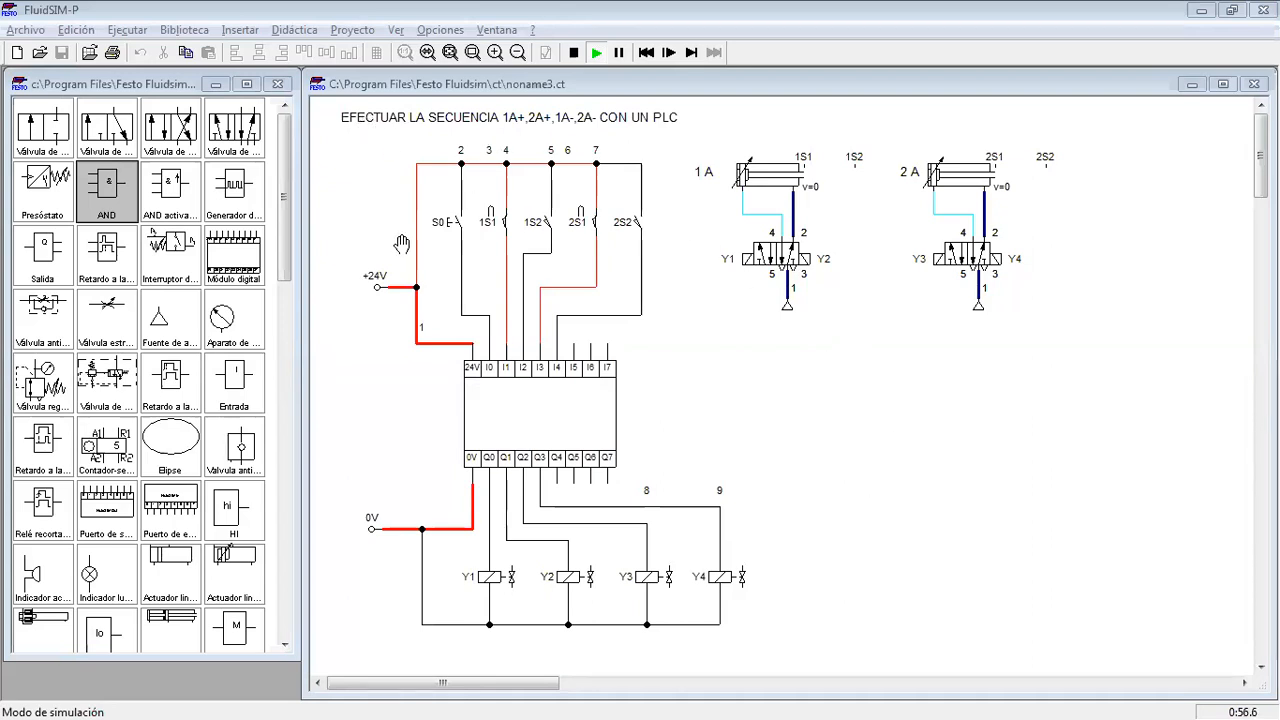
click(574, 53)
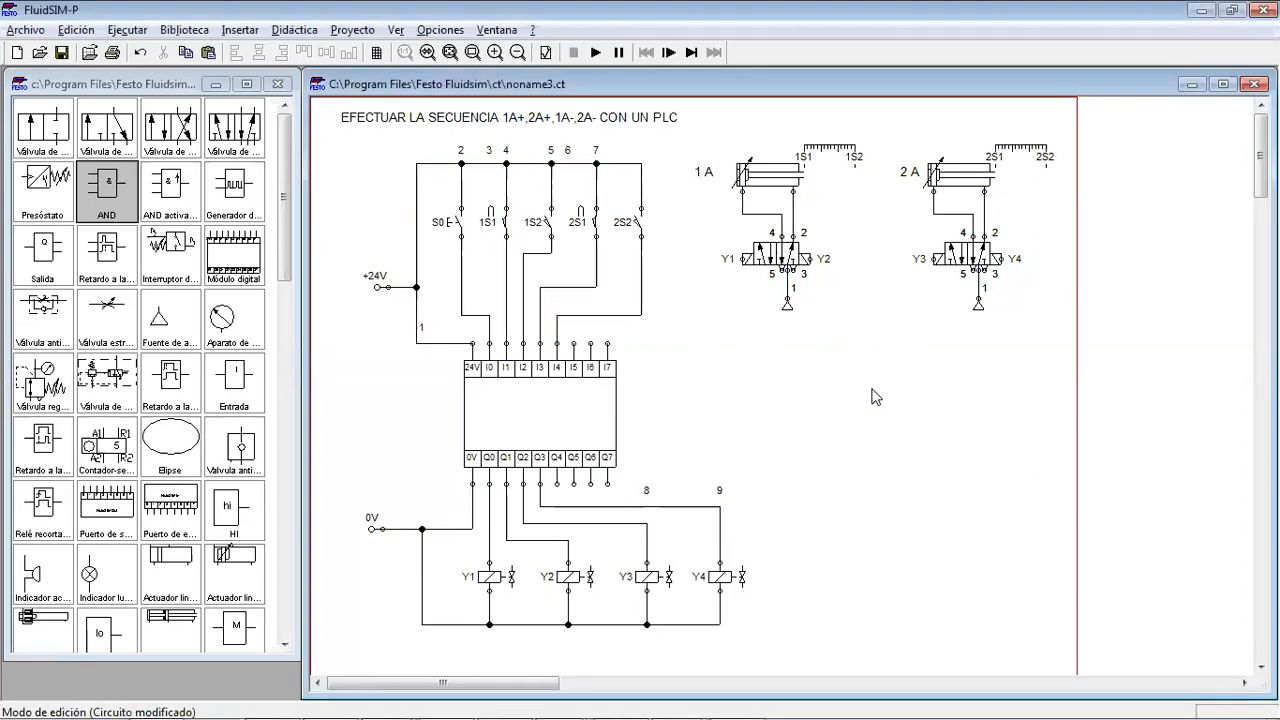
Configure cylinder 1A's 5/n-way valve with spring return instead of the electric actuation on its right side
click(789, 259)
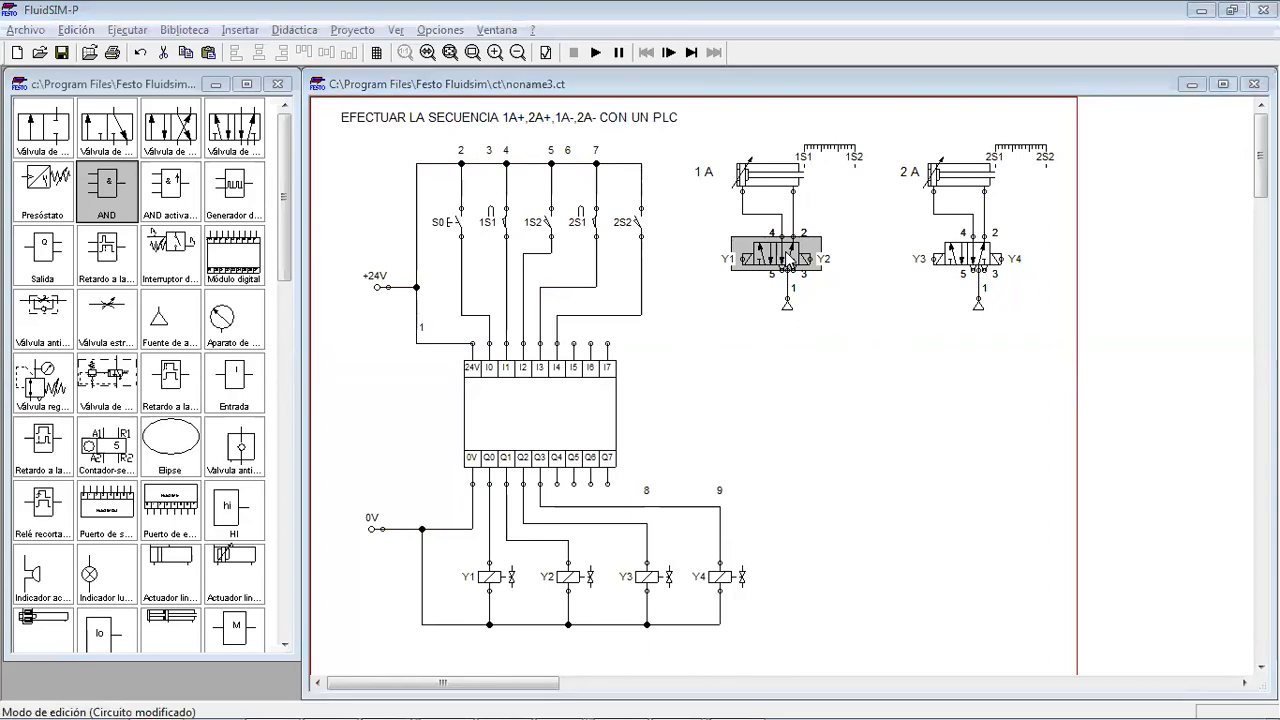
double_click(789, 259)
click(800, 419)
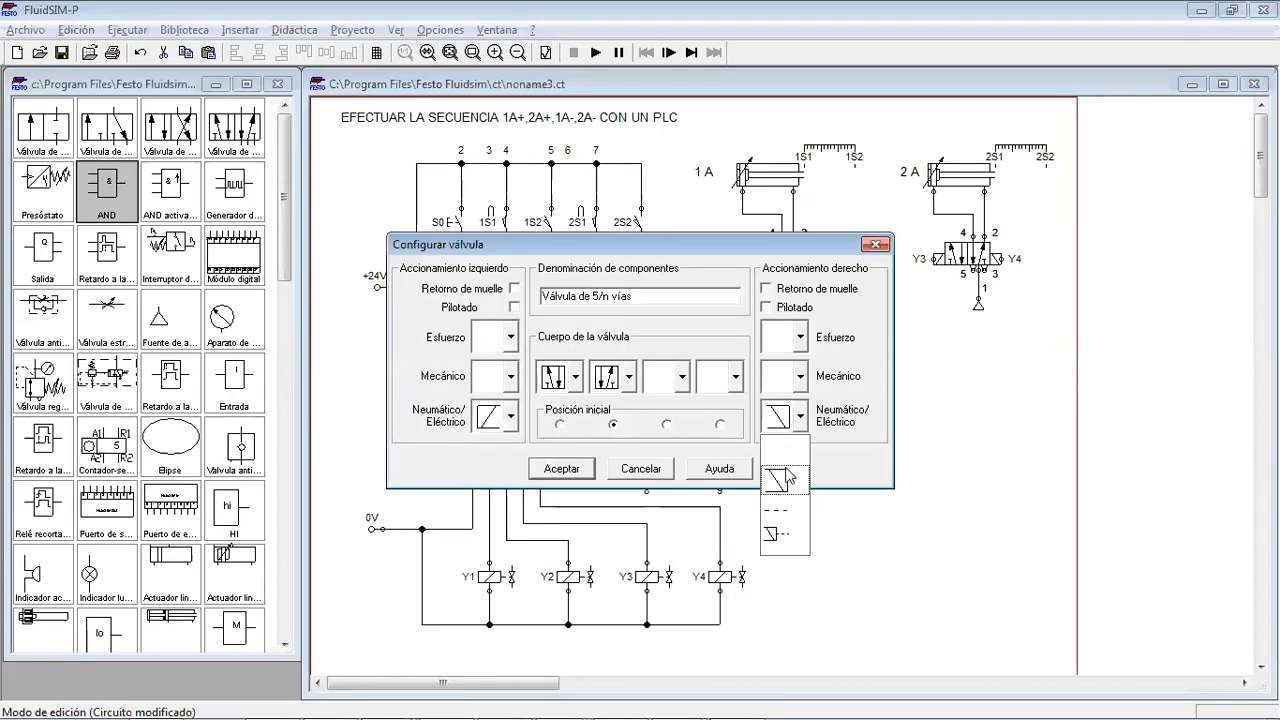
click(790, 456)
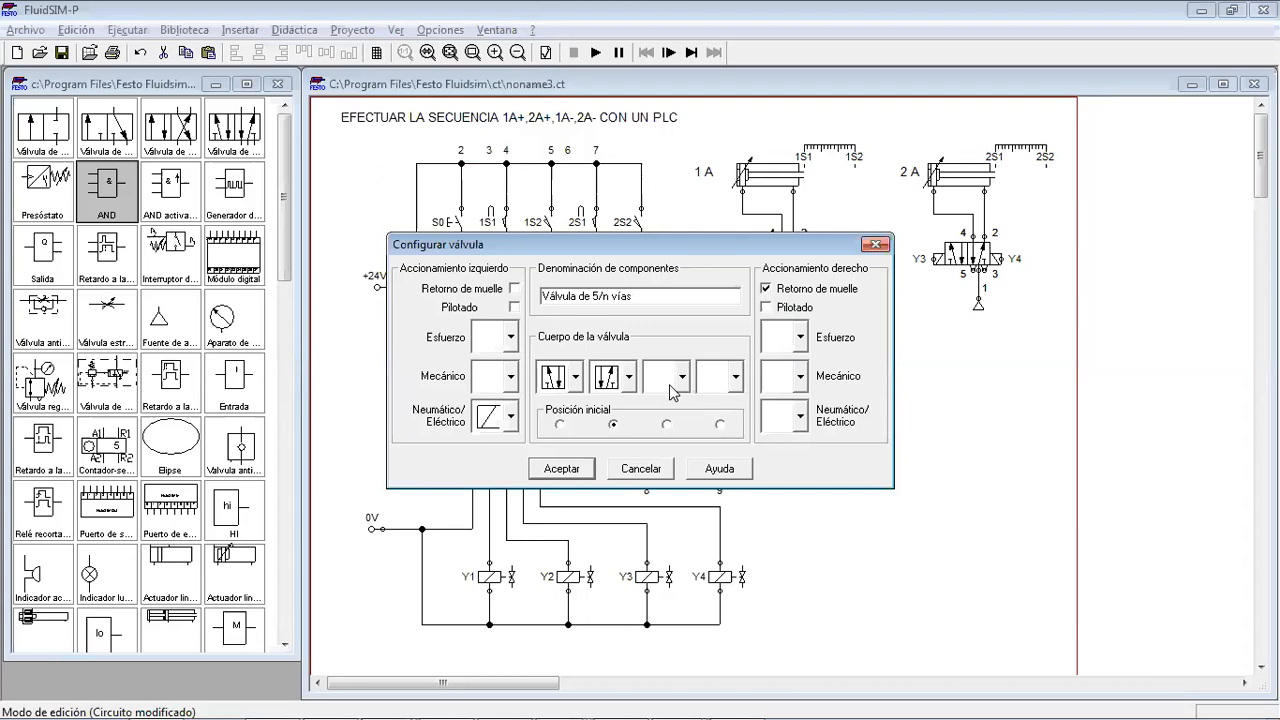
click(561, 468)
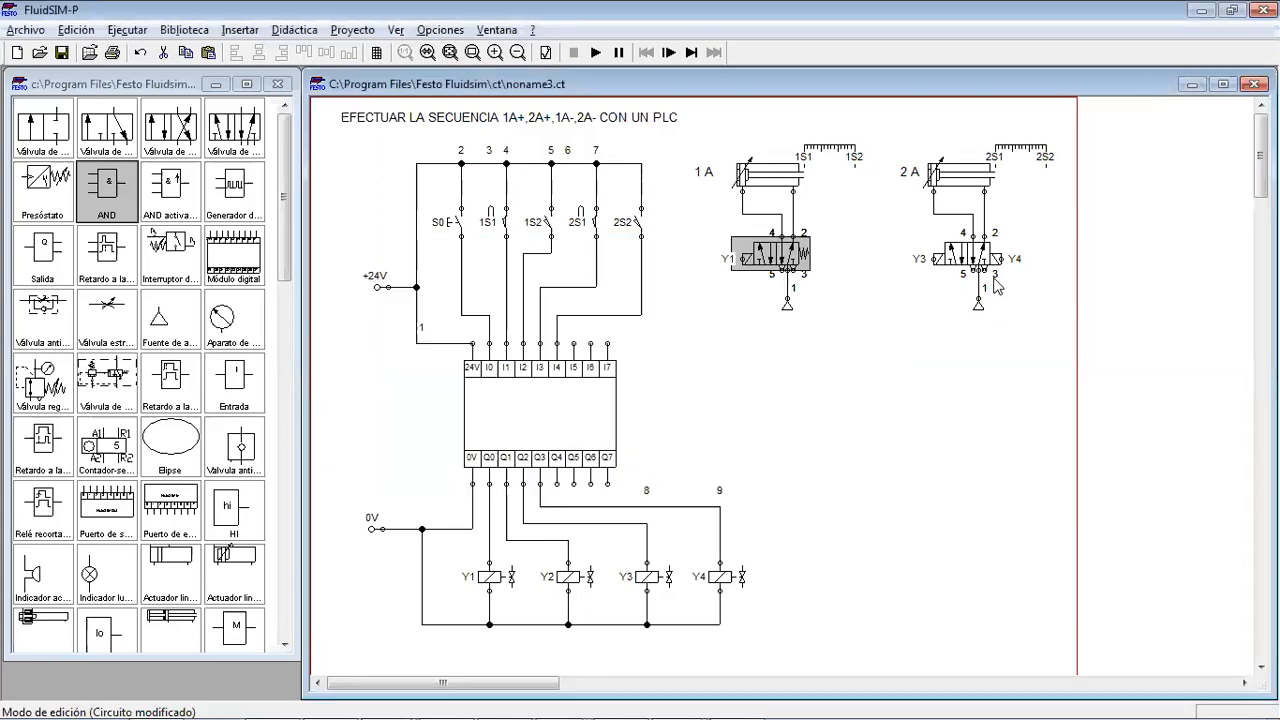
Configure cylinder 2A's 5/n-way valve with spring return instead of the electric actuation on its right side
click(970, 259)
double_click(970, 259)
click(781, 289)
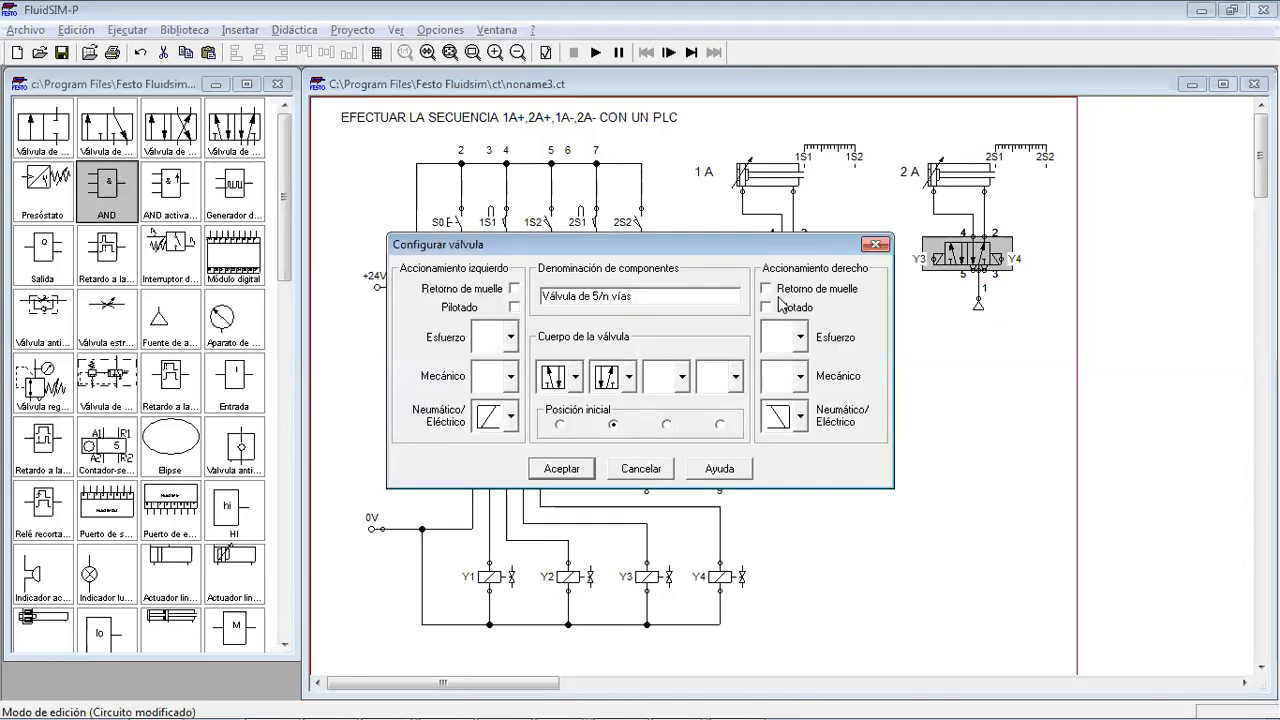
click(784, 418)
click(782, 456)
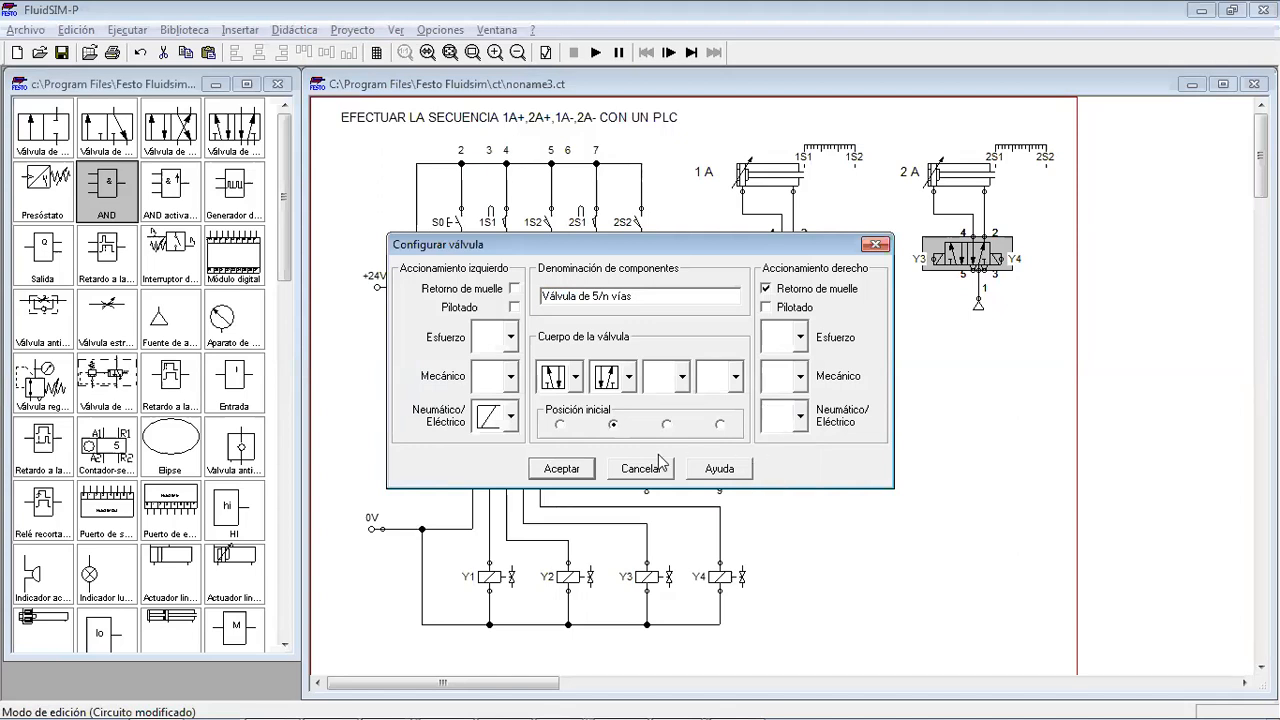
key(Return)
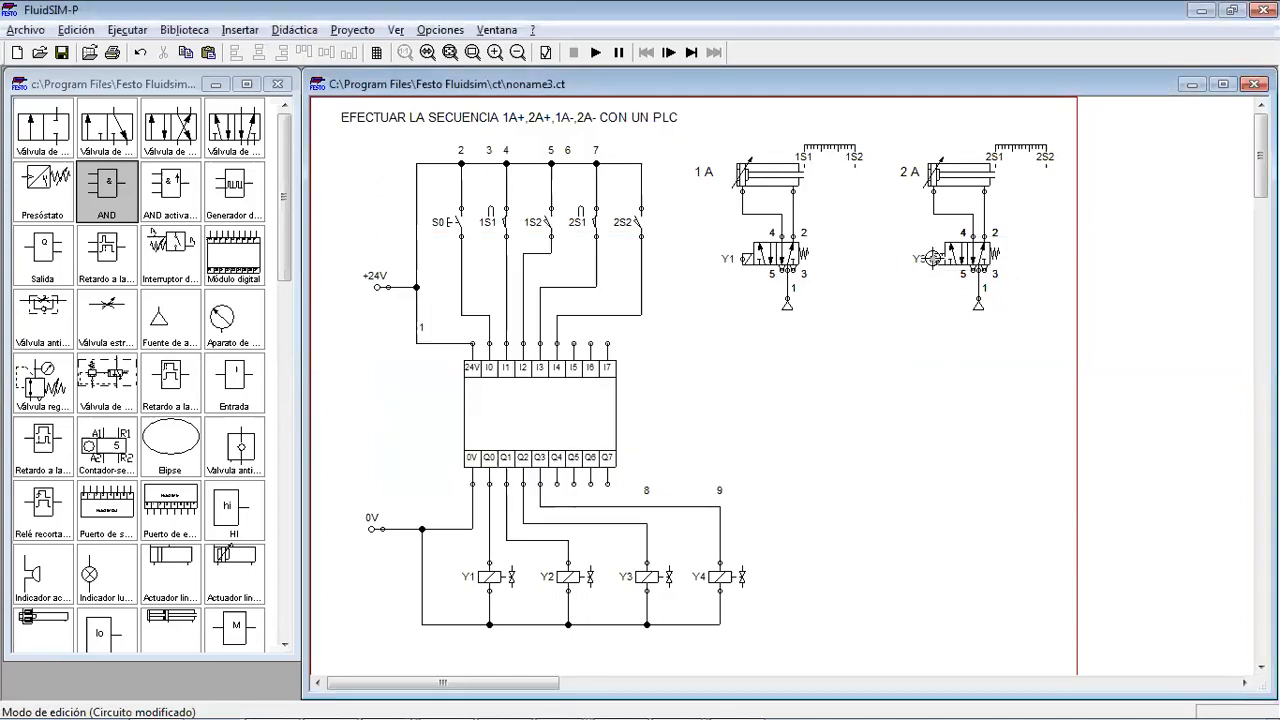
Relabel the remaining solenoid connection of cylinder 2A's valve as Y2
double_click(933, 258)
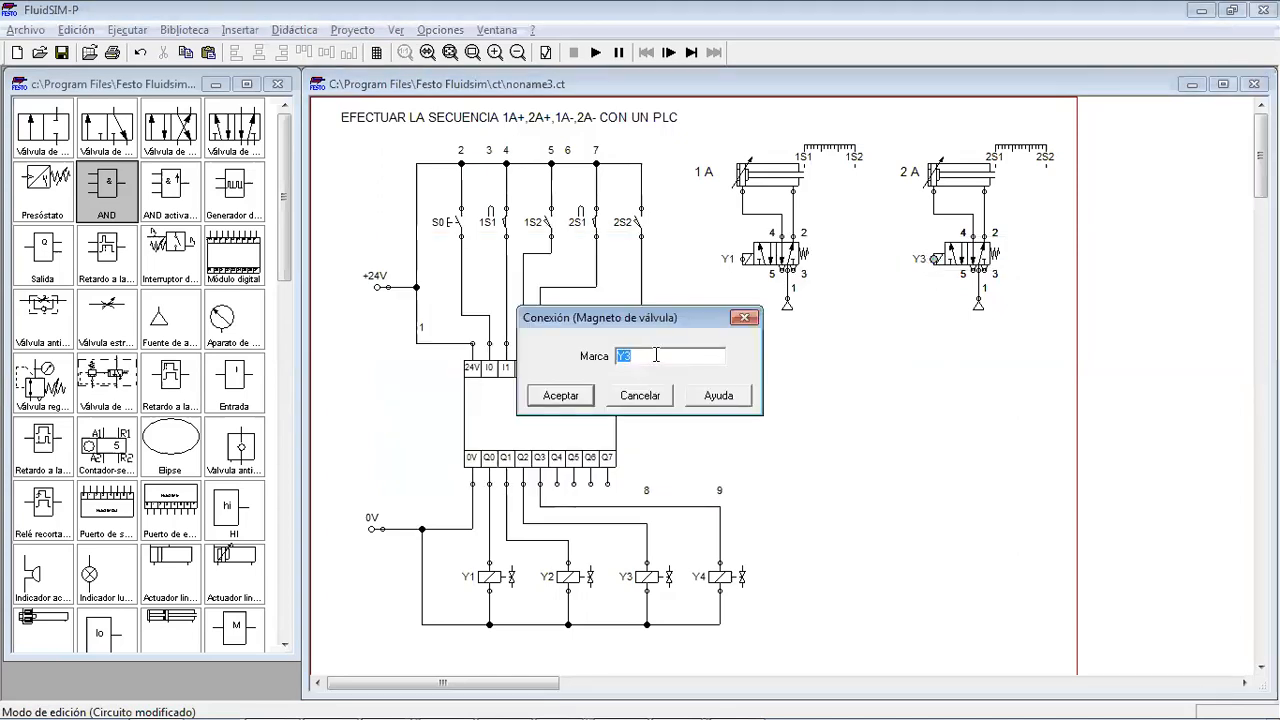
text(Y2)
key(Return)
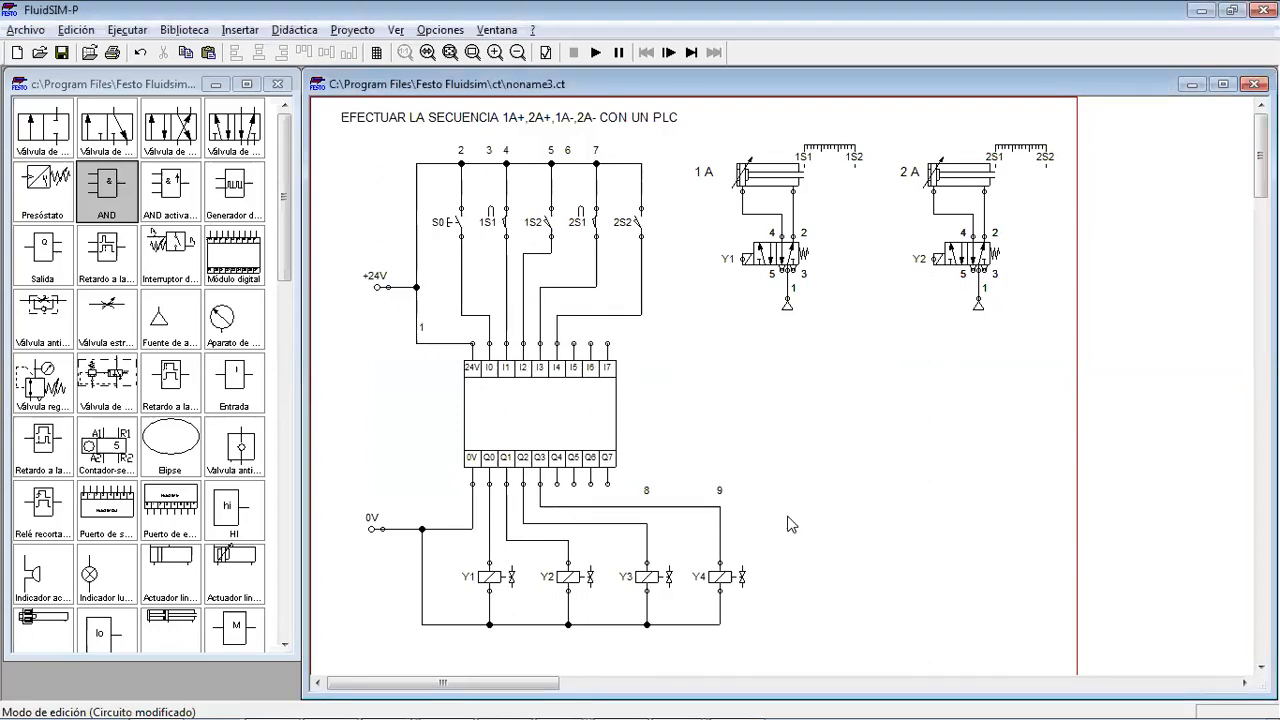
Keep the Y2 label on the coil at output Q1 and delete coils Y3 and Y4 with their wiring
click(572, 578)
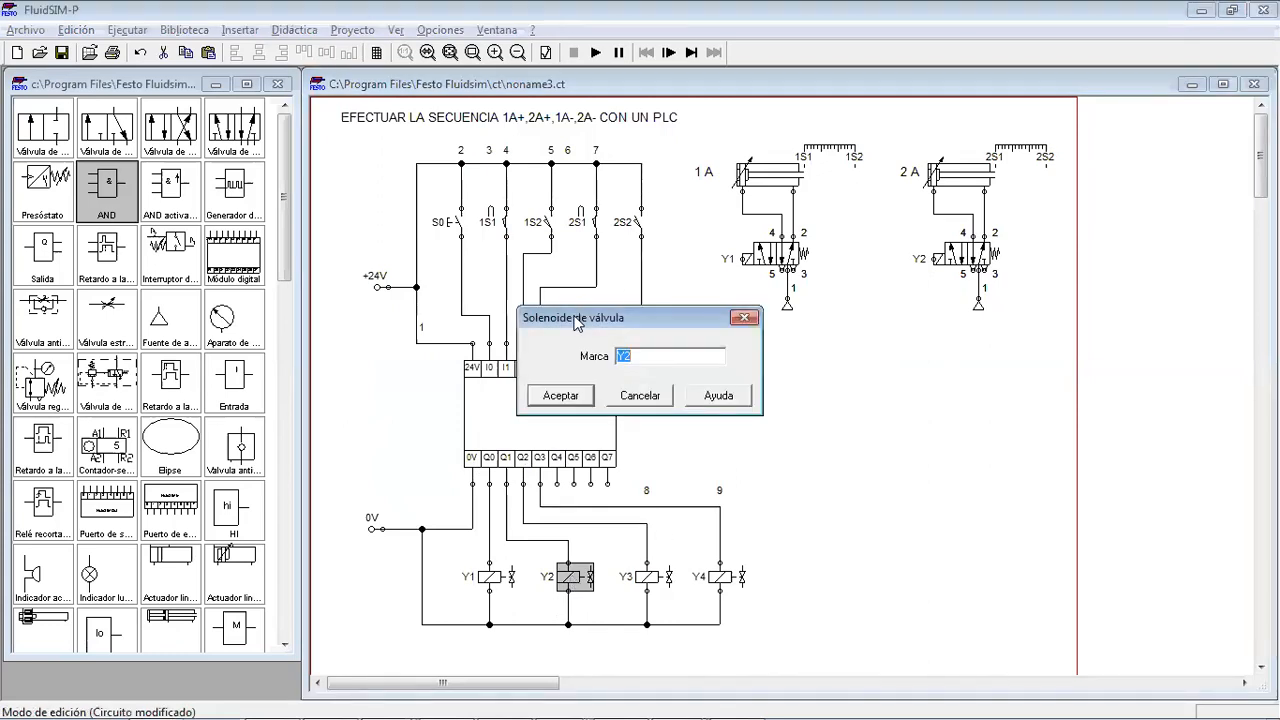
click(560, 395)
drag(778, 650, 616, 466)
key(Delete)
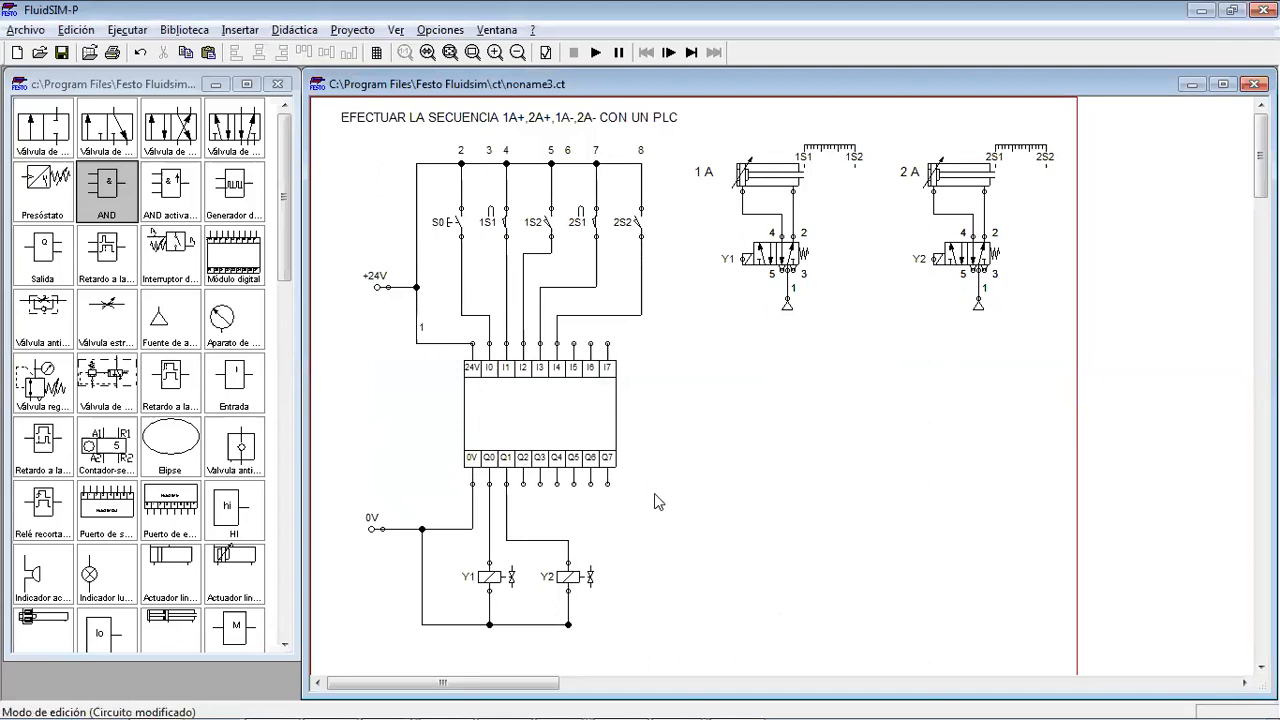
Open the digital module's logic and delete the fourth and second AND gates with their wires
double_click(536, 426)
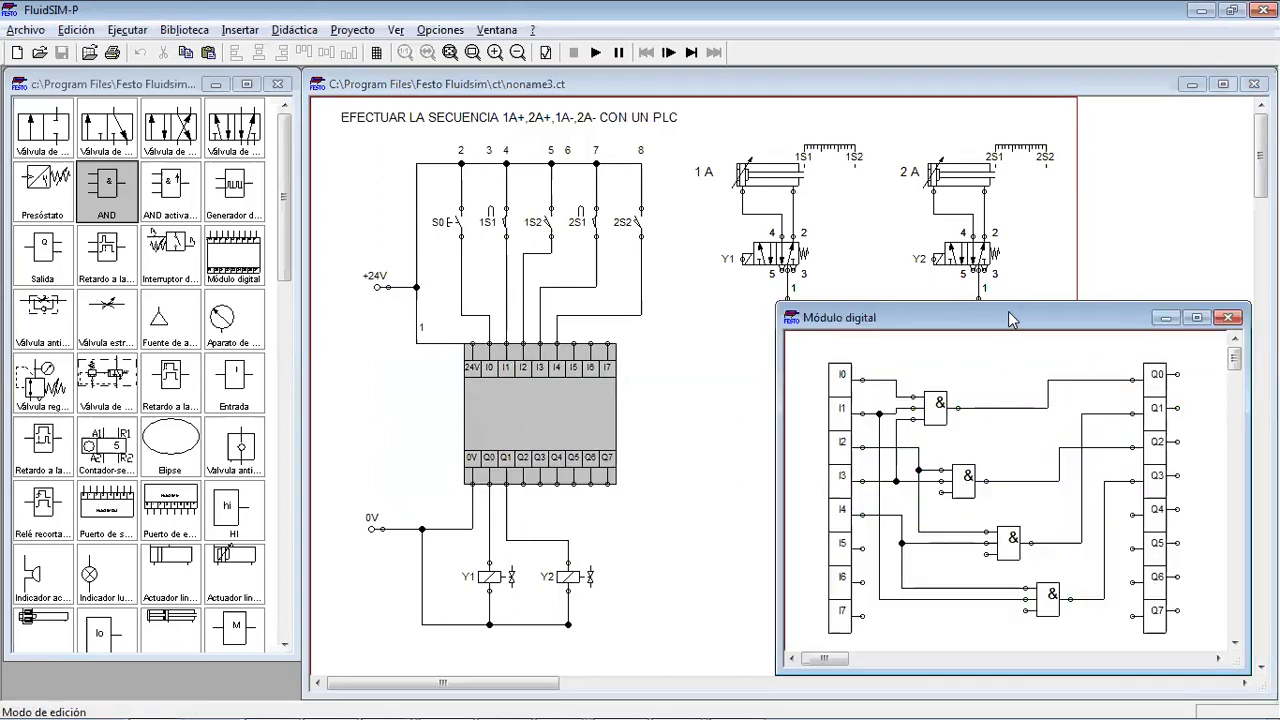
drag(1006, 313, 908, 256)
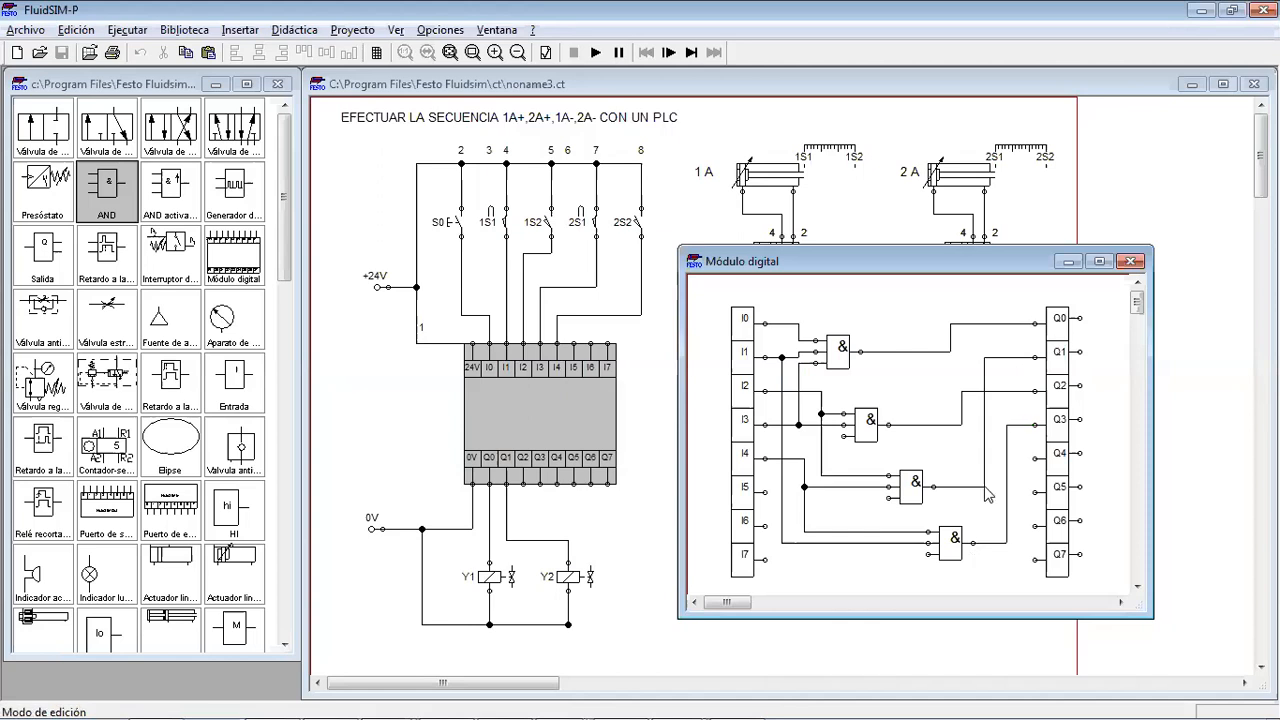
click(955, 543)
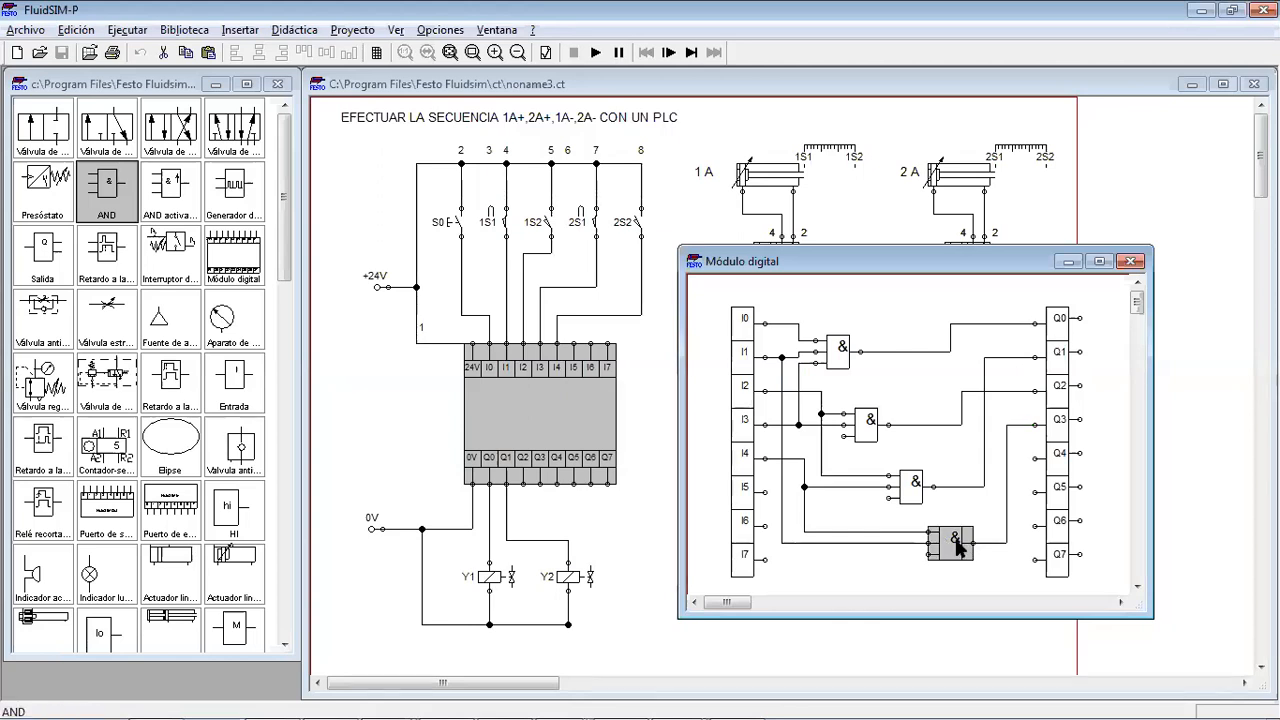
key(Delete)
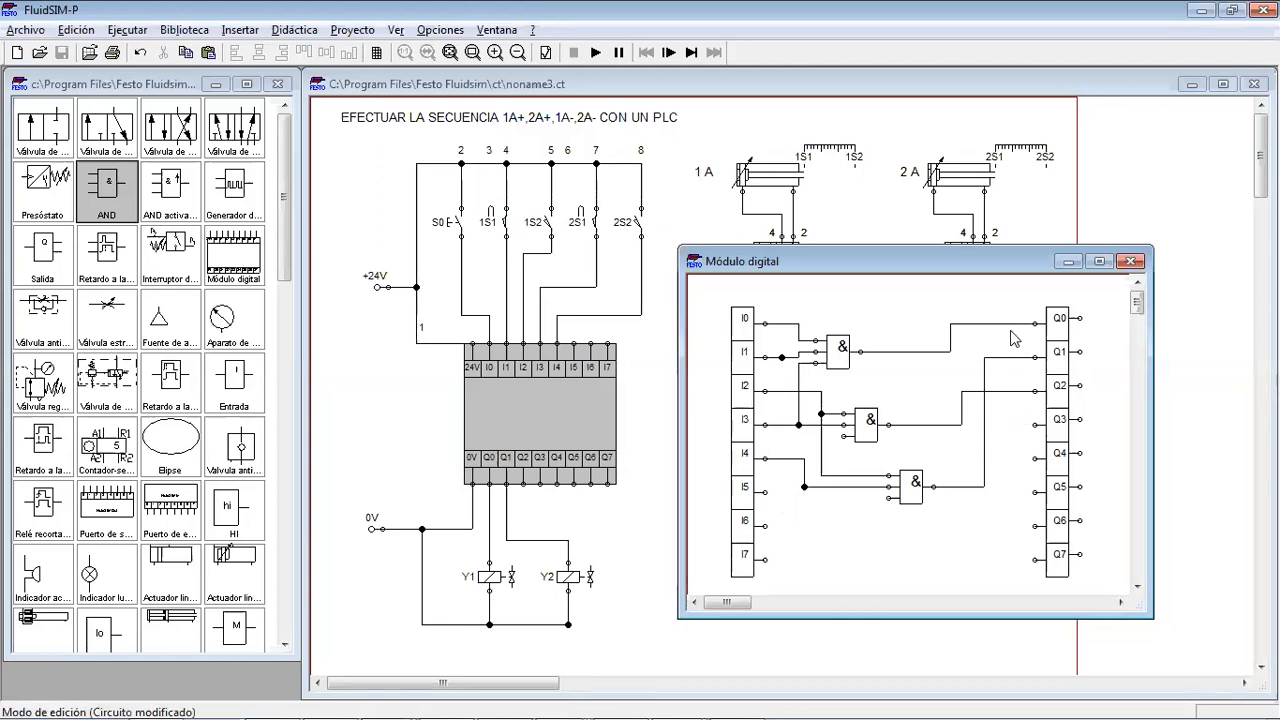
click(878, 430)
key(Delete)
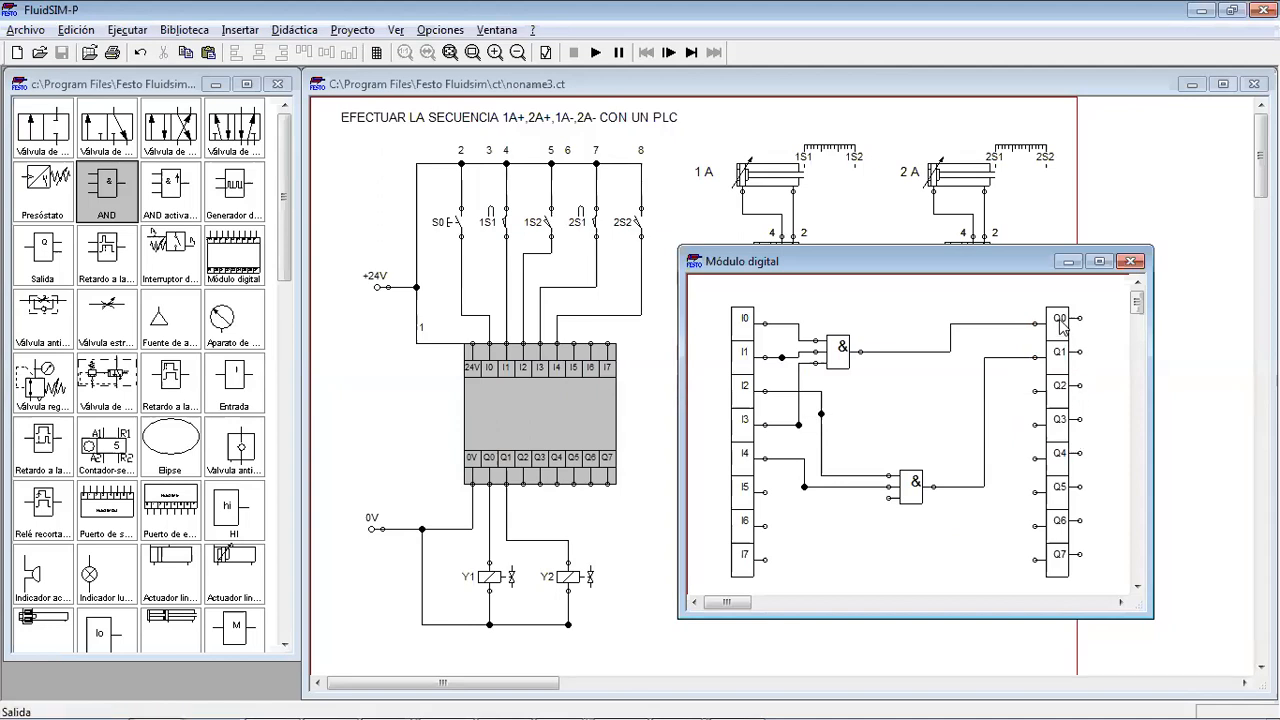
click(846, 348)
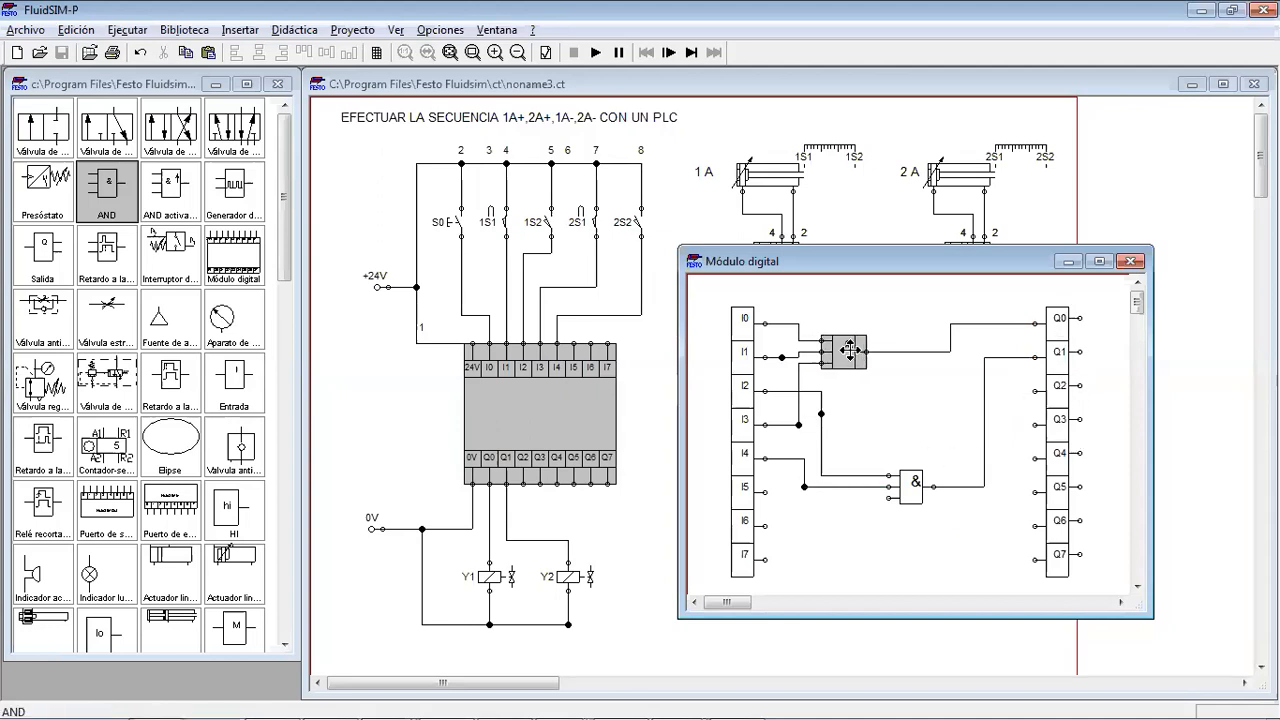
click(920, 452)
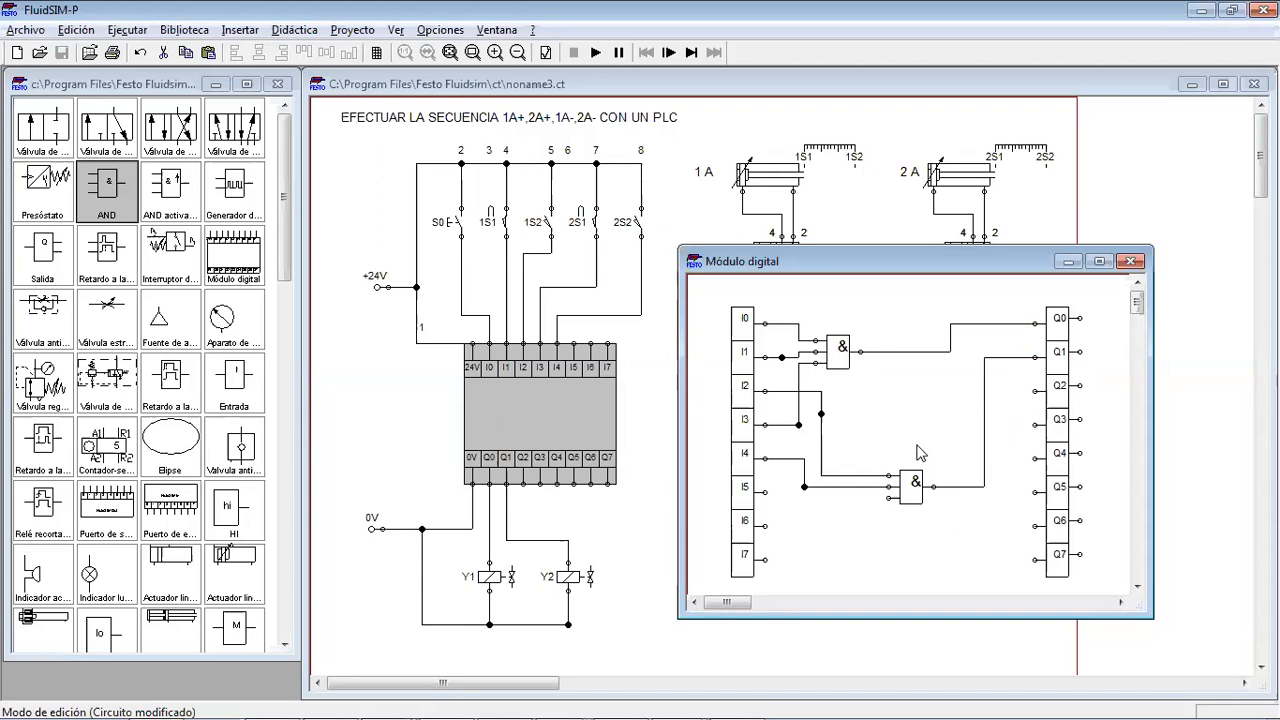
Delete the wires that connect the two remaining AND gates to outputs Q0 and Q1
click(948, 487)
key(Delete)
click(862, 352)
key(Delete)
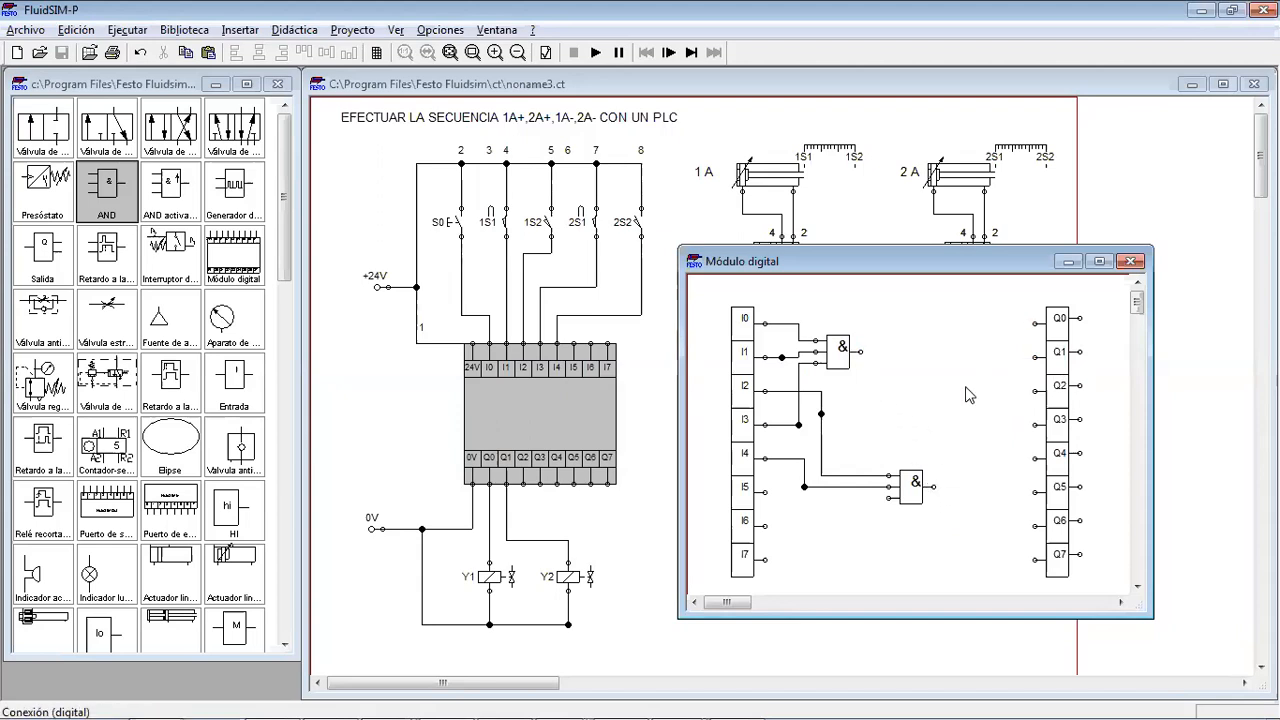
Delete the wires from I0, I1 and I3 to the inputs of the upper AND gate
click(798, 425)
key(Delete)
click(765, 424)
click(816, 342)
key(Delete)
click(816, 363)
key(Delete)
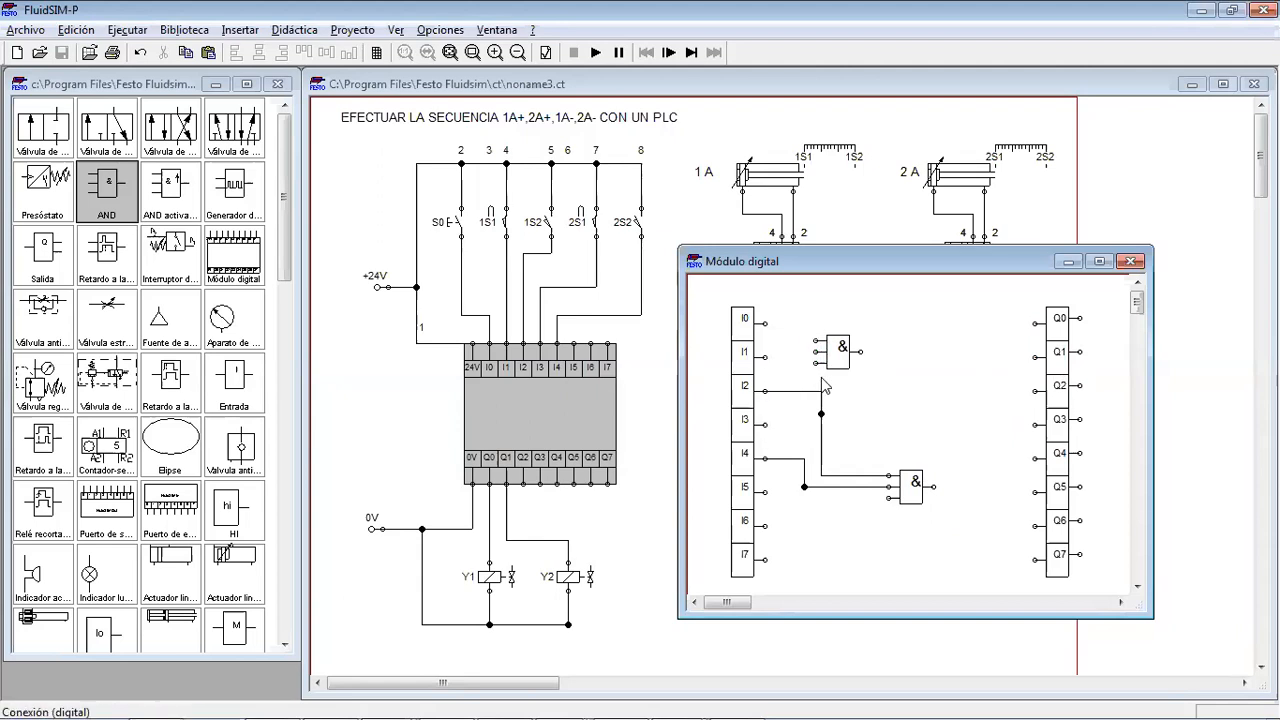
Delete the wires from I2 and I4 to the lower AND gate, including their branches
click(821, 411)
key(Delete)
click(804, 487)
key(Delete)
click(774, 460)
key(Delete)
click(766, 391)
key(Delete)
Stack the two unwired AND gates one above the other beside inputs I5 to I7
drag(905, 485, 894, 530)
drag(838, 351, 826, 453)
drag(897, 530, 824, 542)
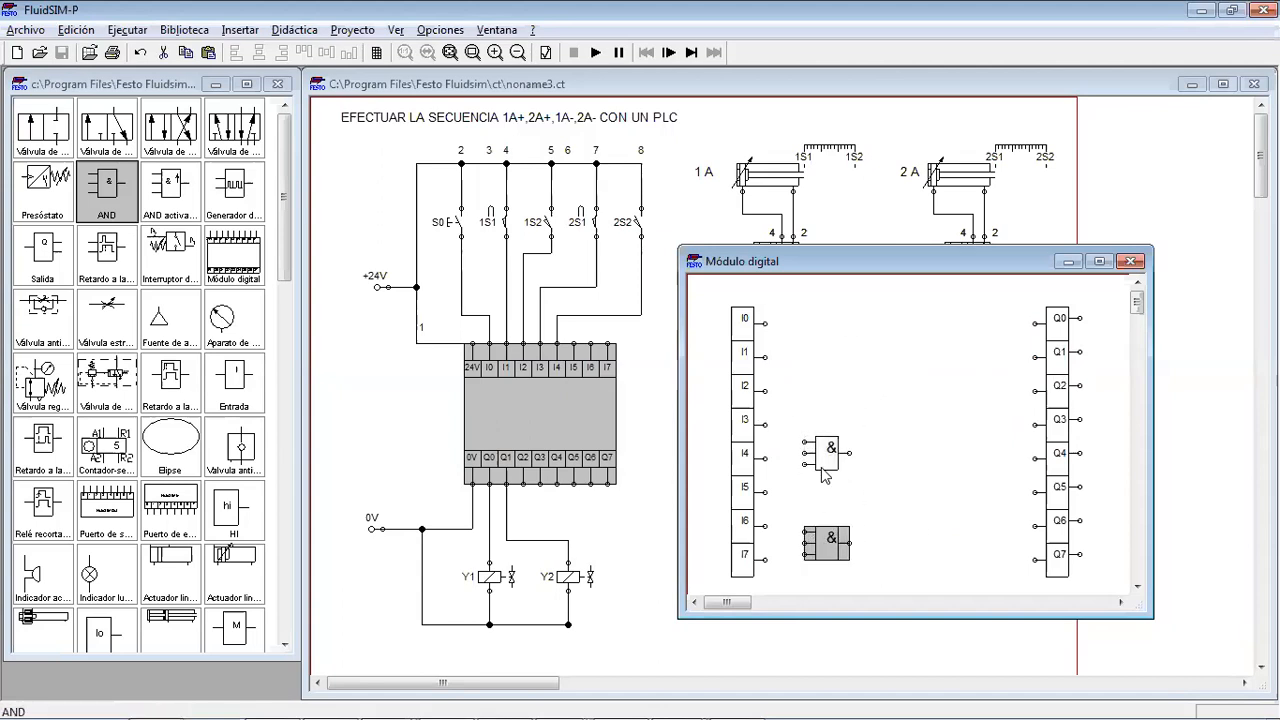
drag(822, 450, 822, 492)
click(930, 492)
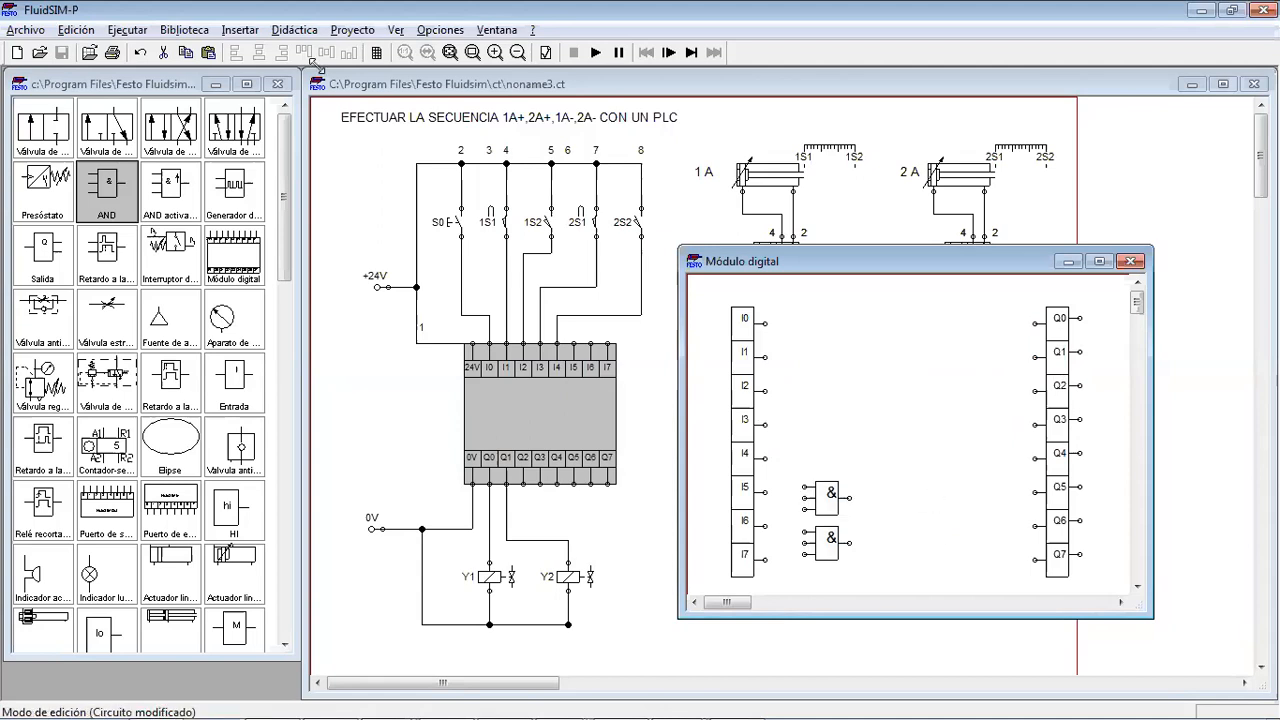
Add two RS latching relays from the component library to the digital module, one below the other
drag(283, 237, 271, 495)
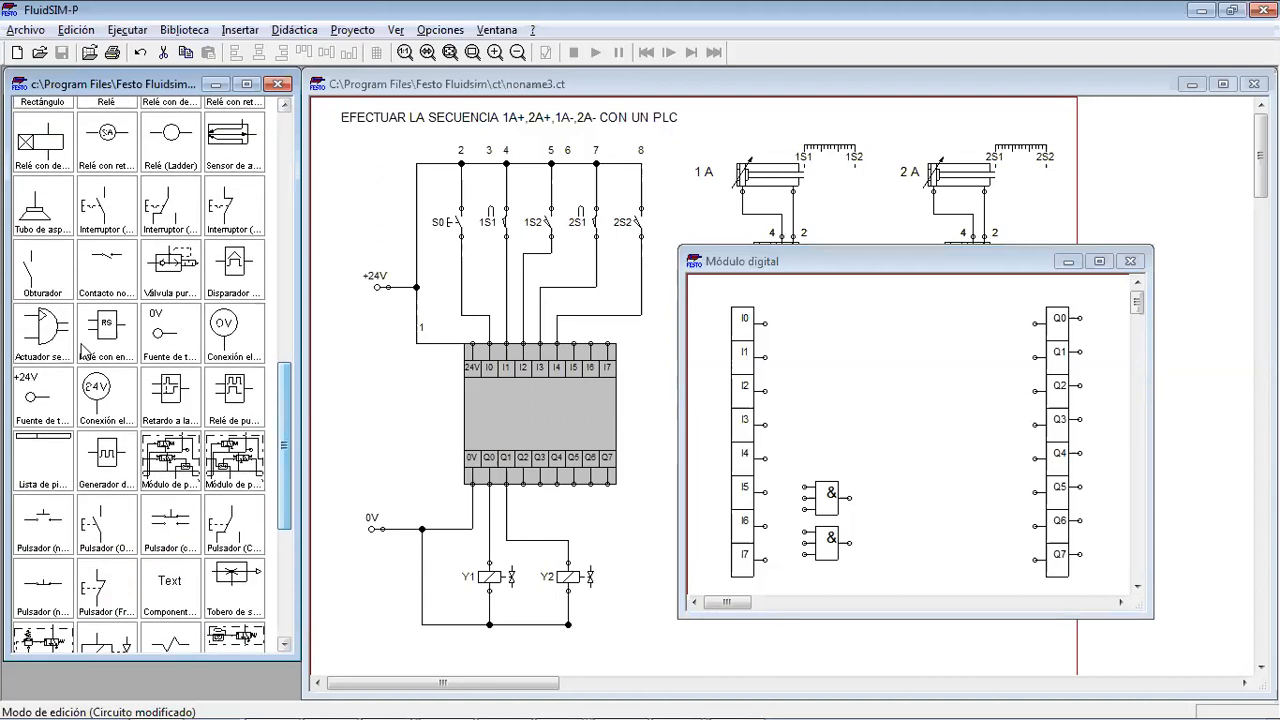
drag(118, 330, 900, 345)
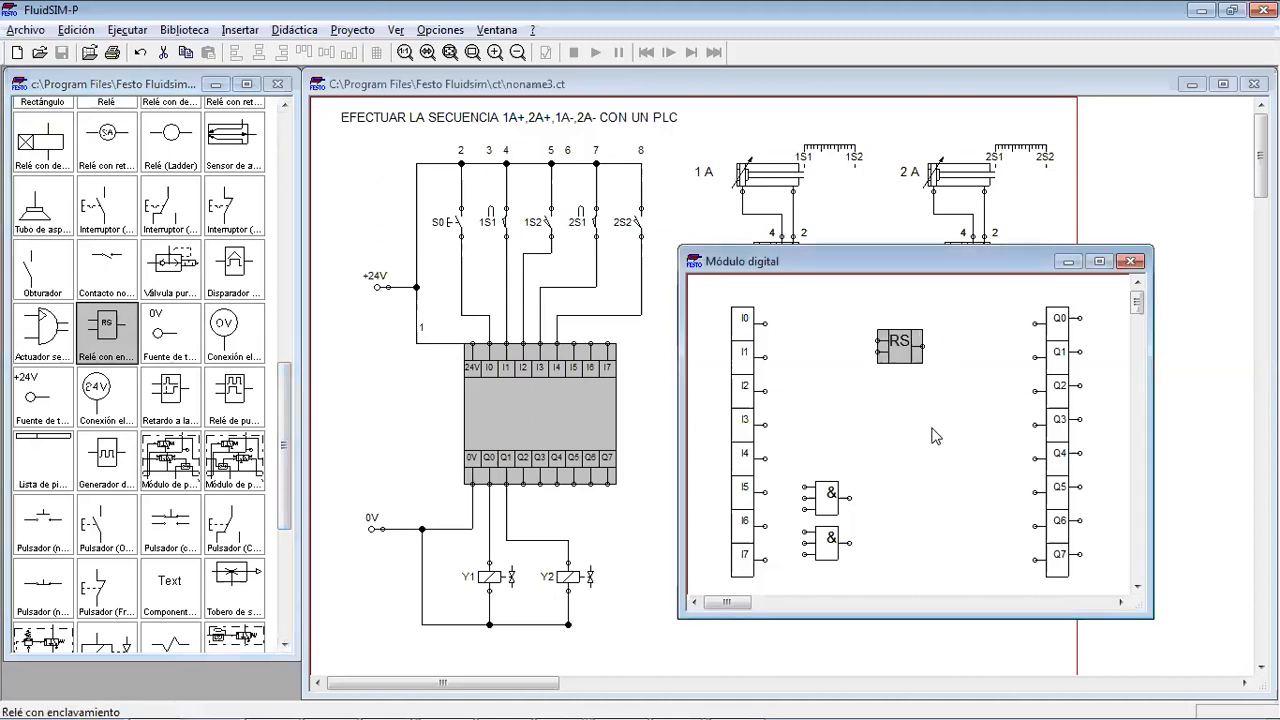
drag(110, 325, 908, 428)
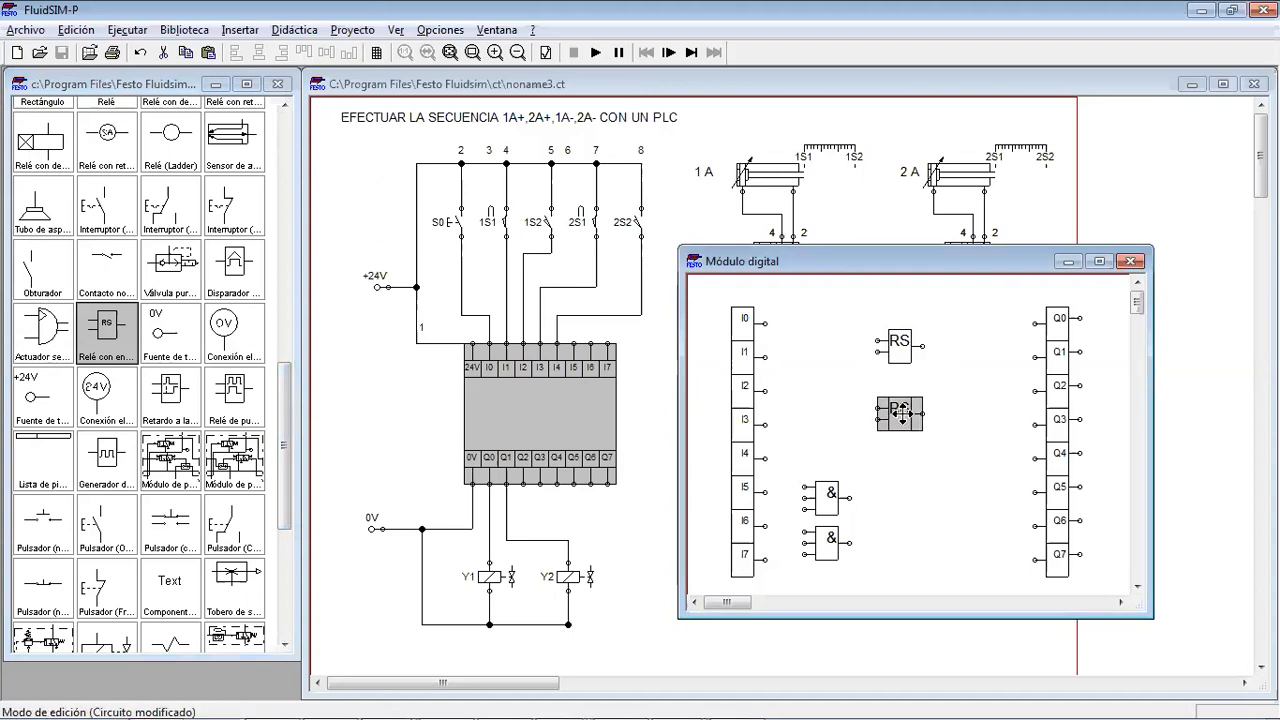
click(958, 481)
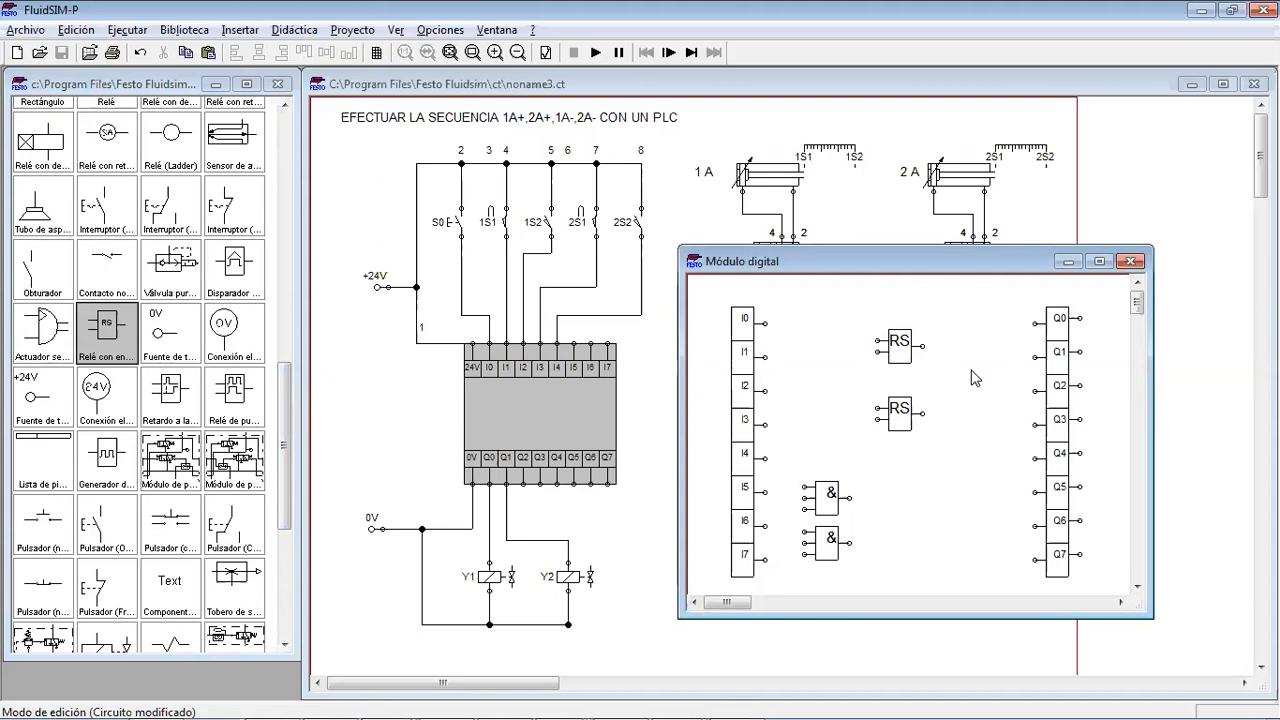
Reposition both RS relays closer to the outputs, with the first level with I1 and more vertical space between them
drag(911, 357, 928, 357)
click(945, 448)
drag(910, 420, 927, 420)
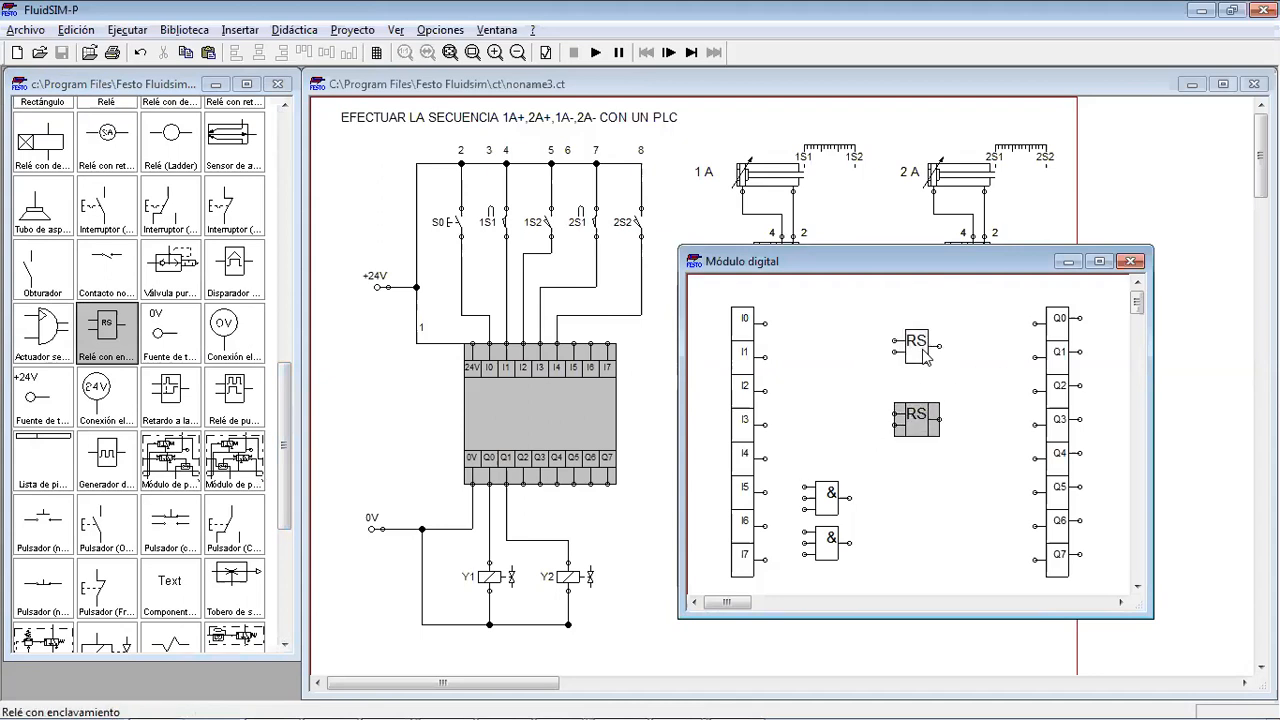
drag(923, 355, 923, 367)
drag(928, 415, 928, 437)
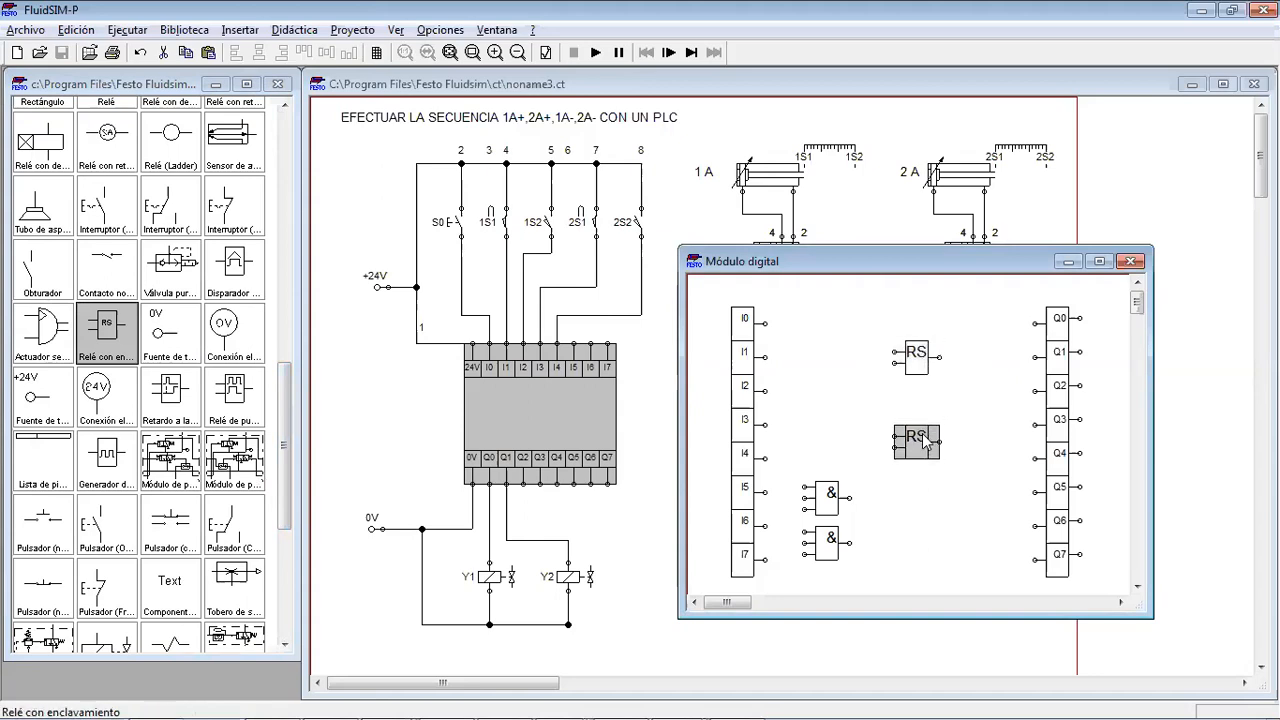
click(922, 368)
click(963, 318)
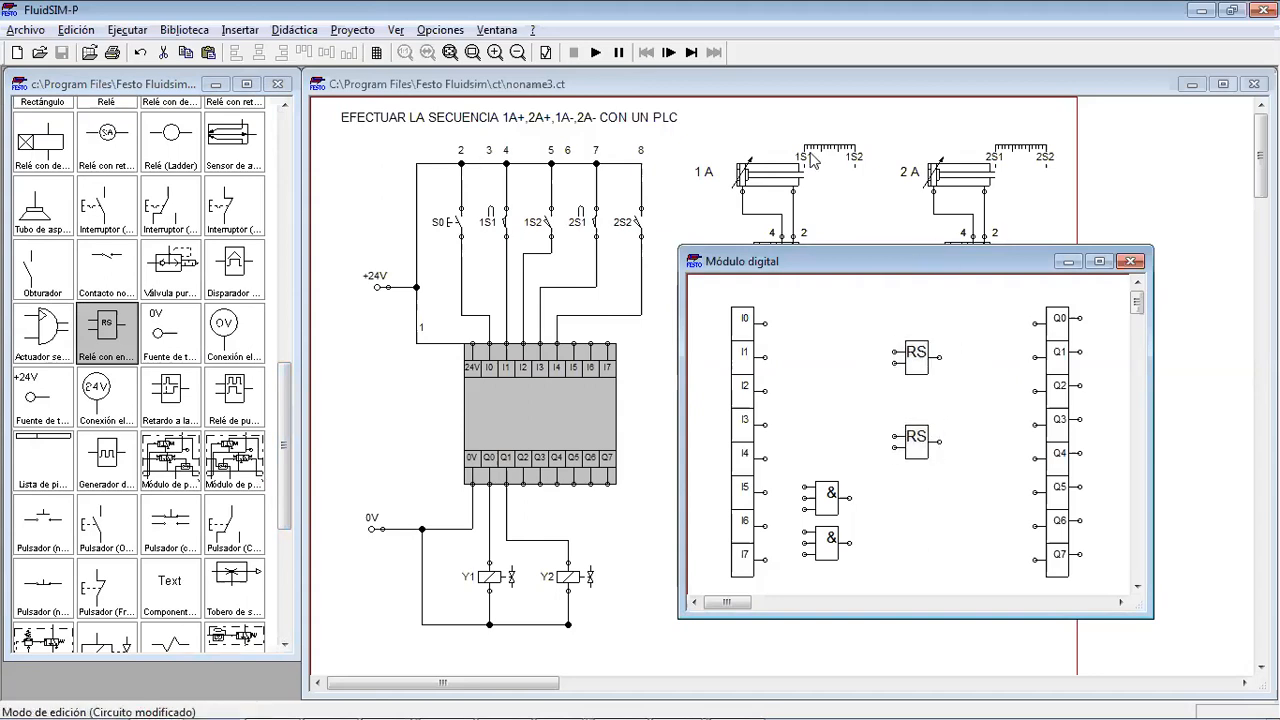
Copy the 1 A text label into the digital module, place it above the first RS relay and change it to SET
click(705, 174)
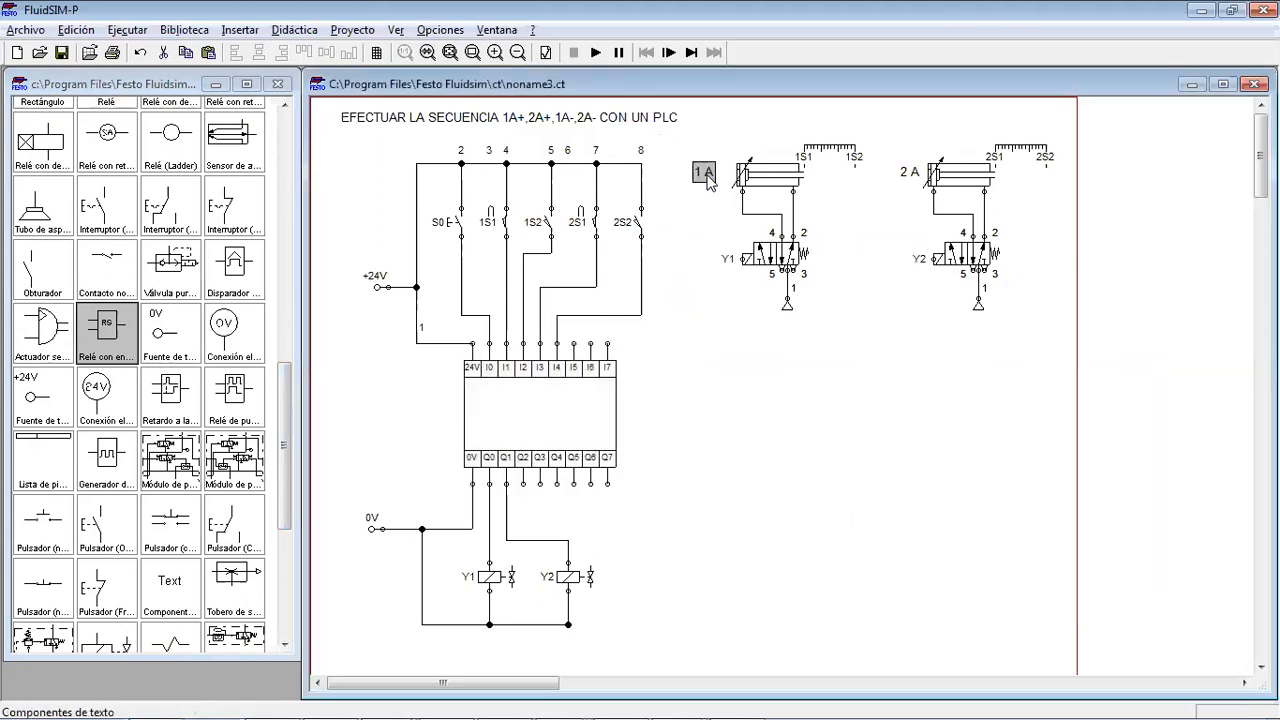
double_click(572, 413)
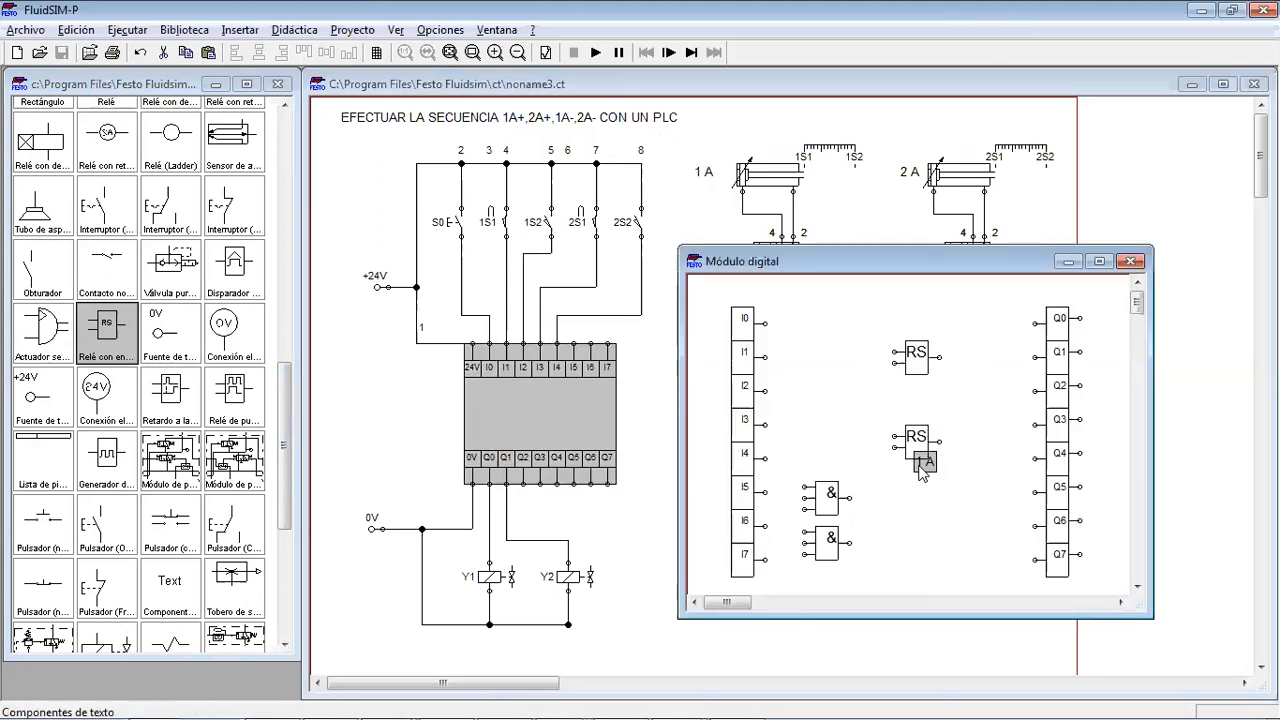
drag(887, 338, 886, 330)
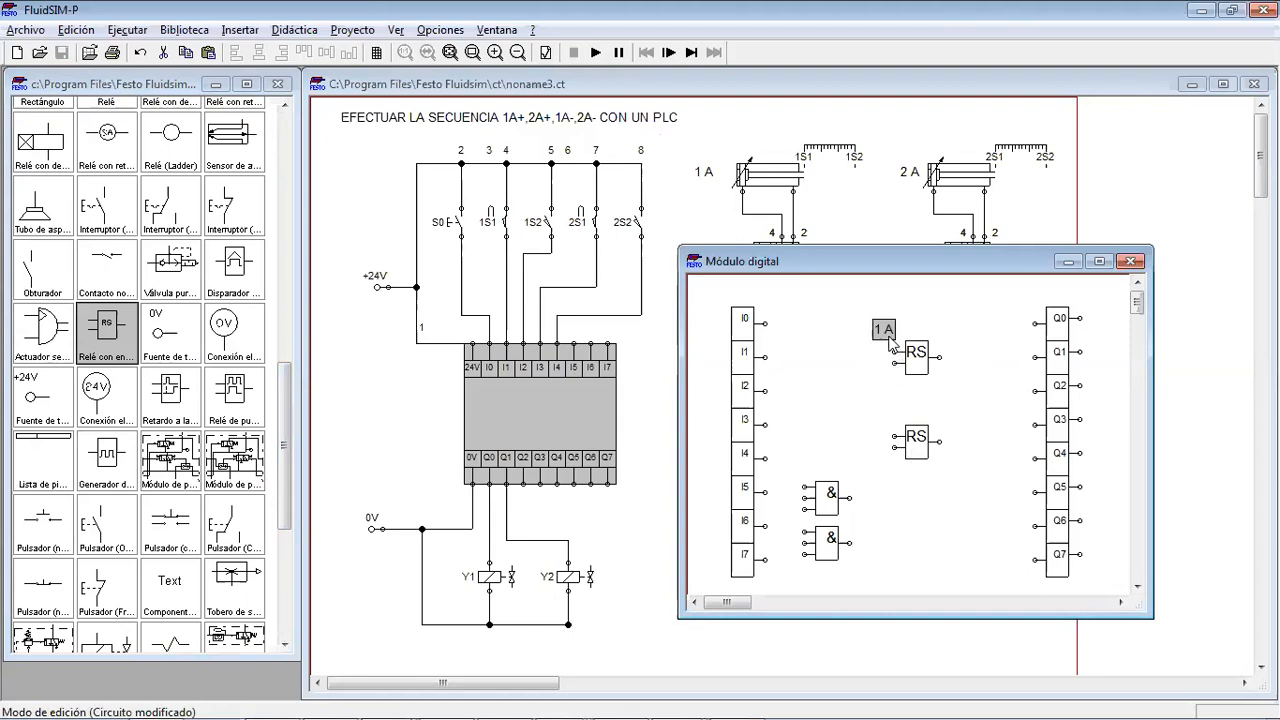
double_click(887, 336)
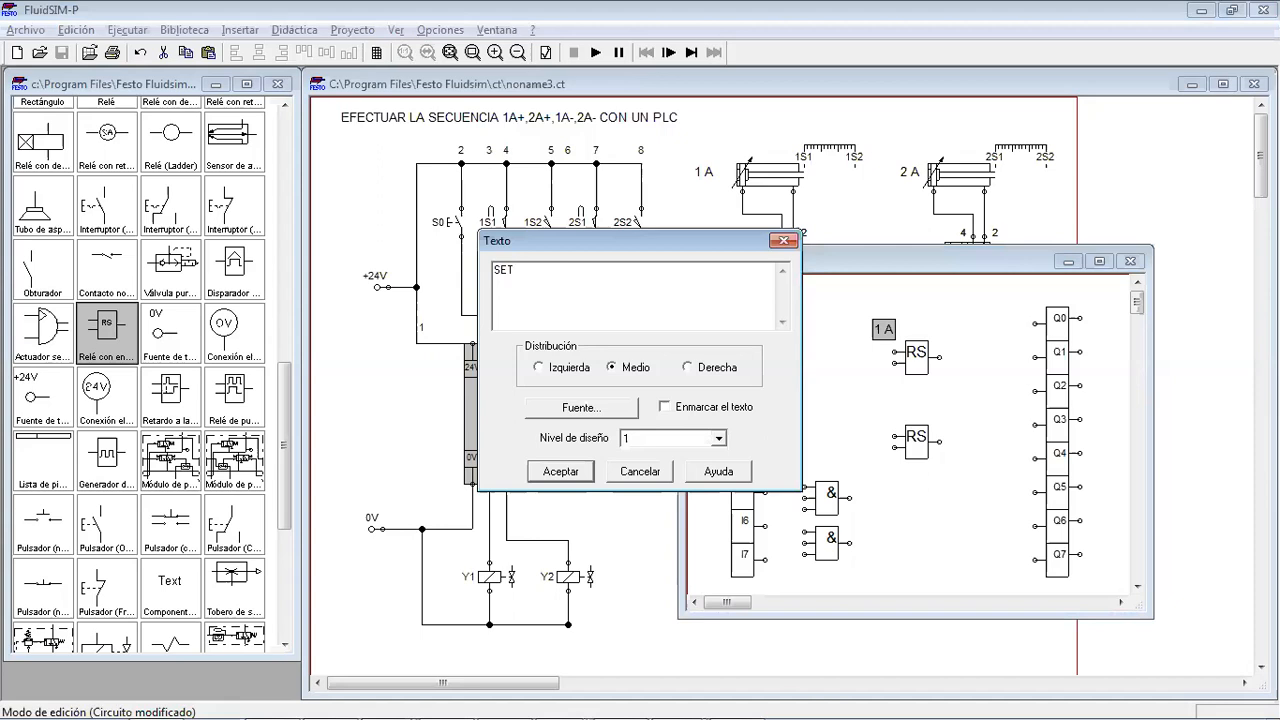
click(560, 471)
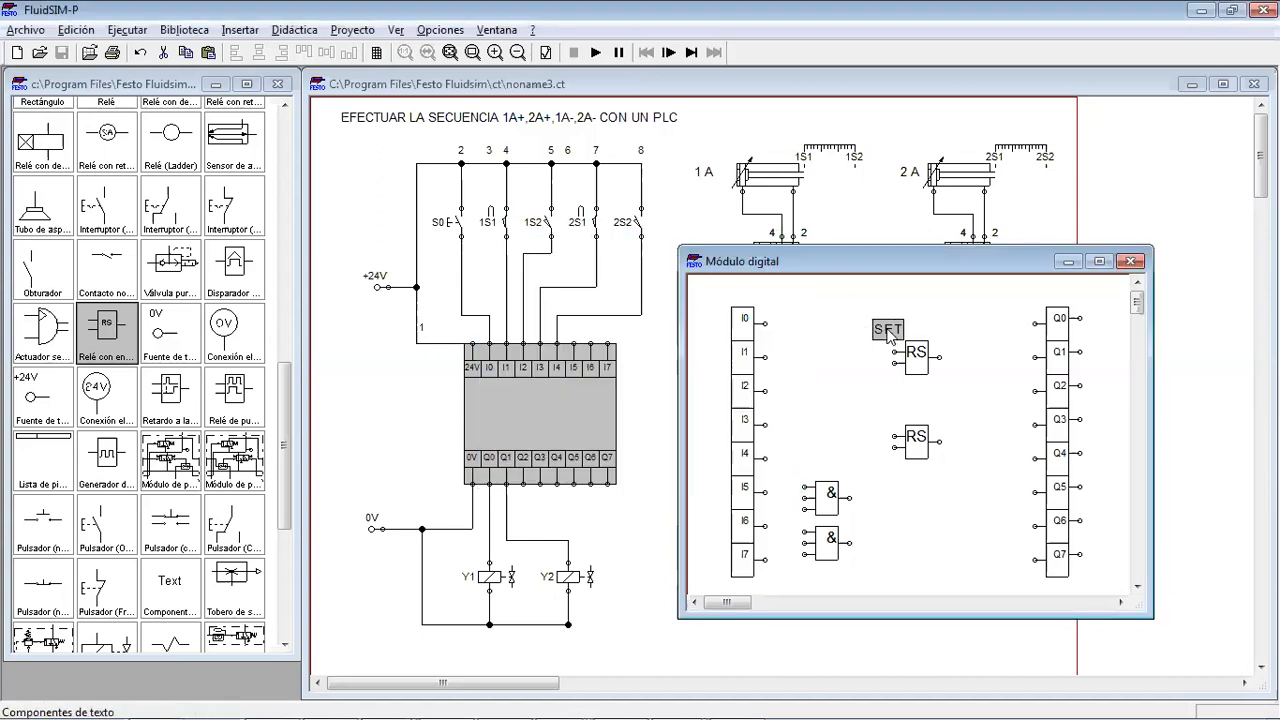
Place a copy of the SET label above the second RS relay
key(ctrl+v)
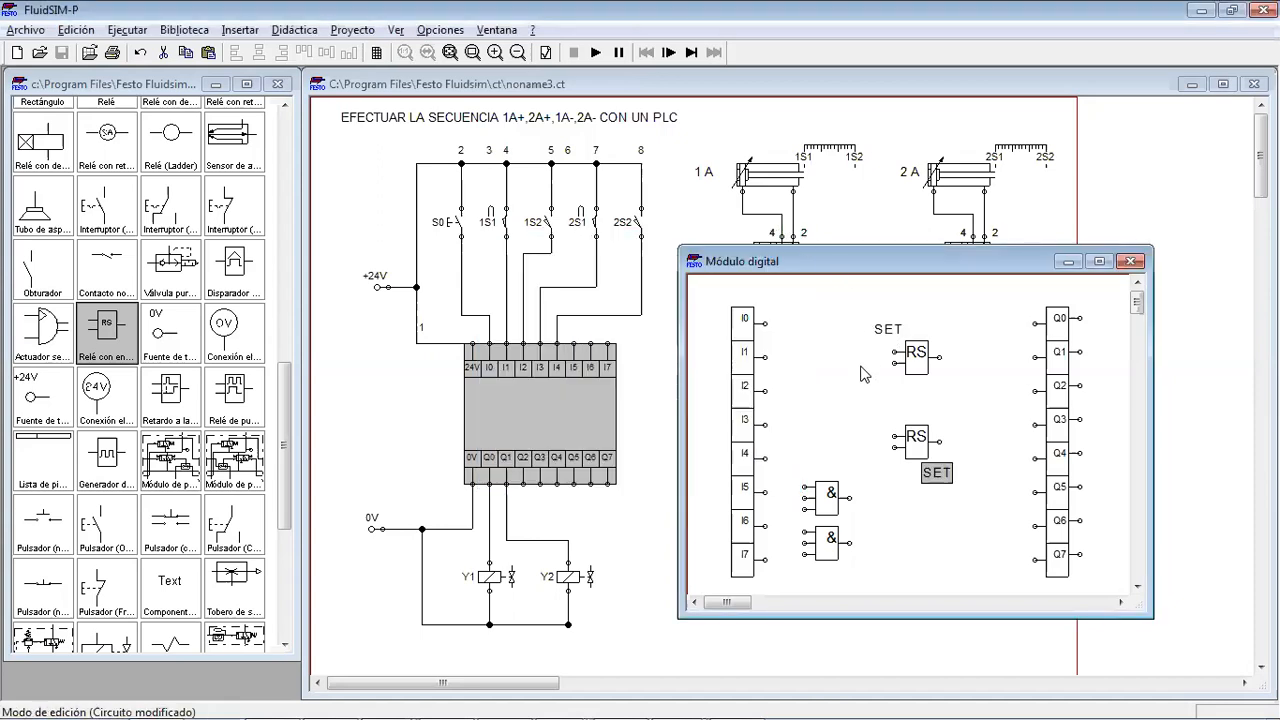
drag(940, 467, 889, 411)
click(937, 402)
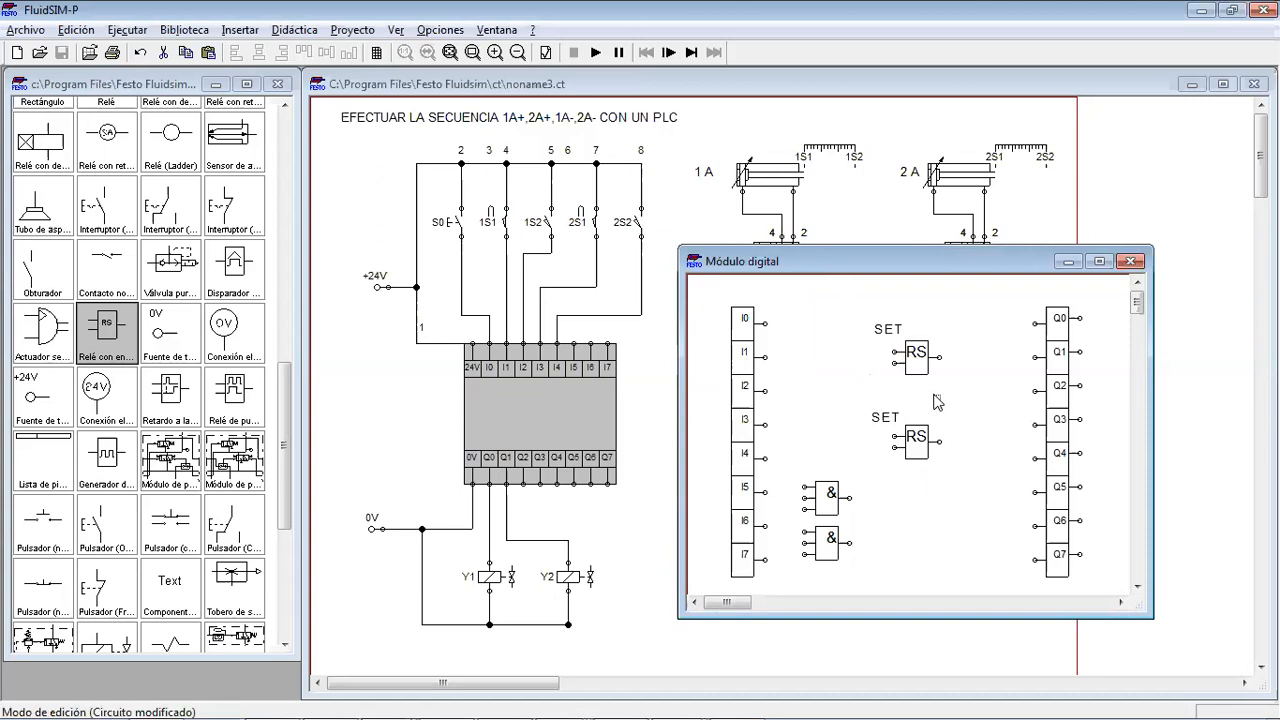
Add a RESET label below each RS relay by duplicating the SET label and editing its text
key(ctrl+v)
drag(951, 490, 896, 393)
double_click(896, 393)
click(556, 287)
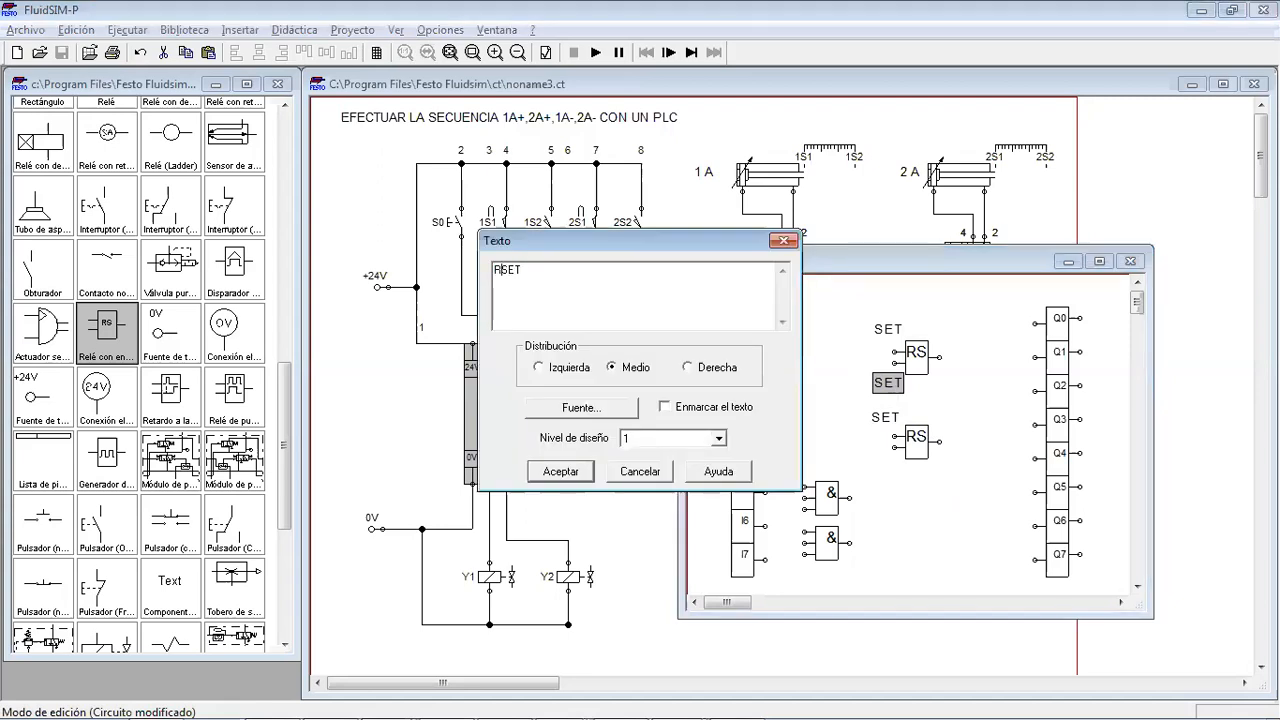
key(Return)
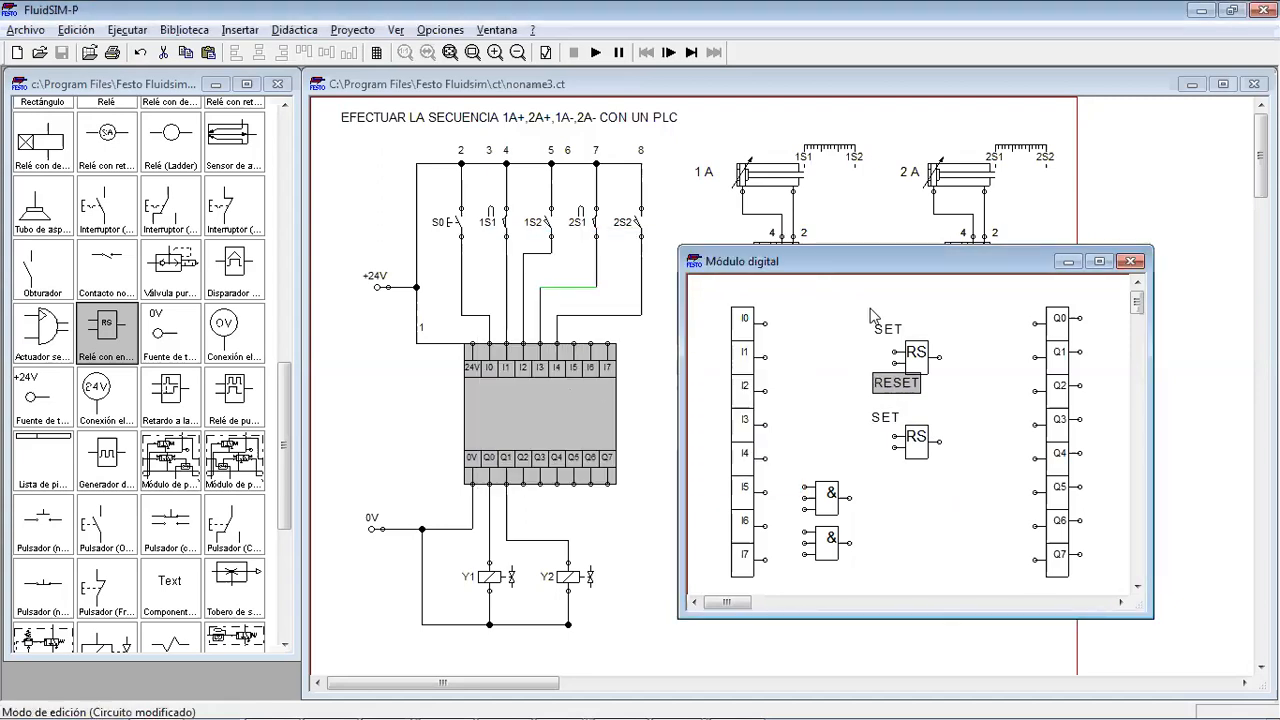
key(ctrl+v)
drag(945, 474, 888, 473)
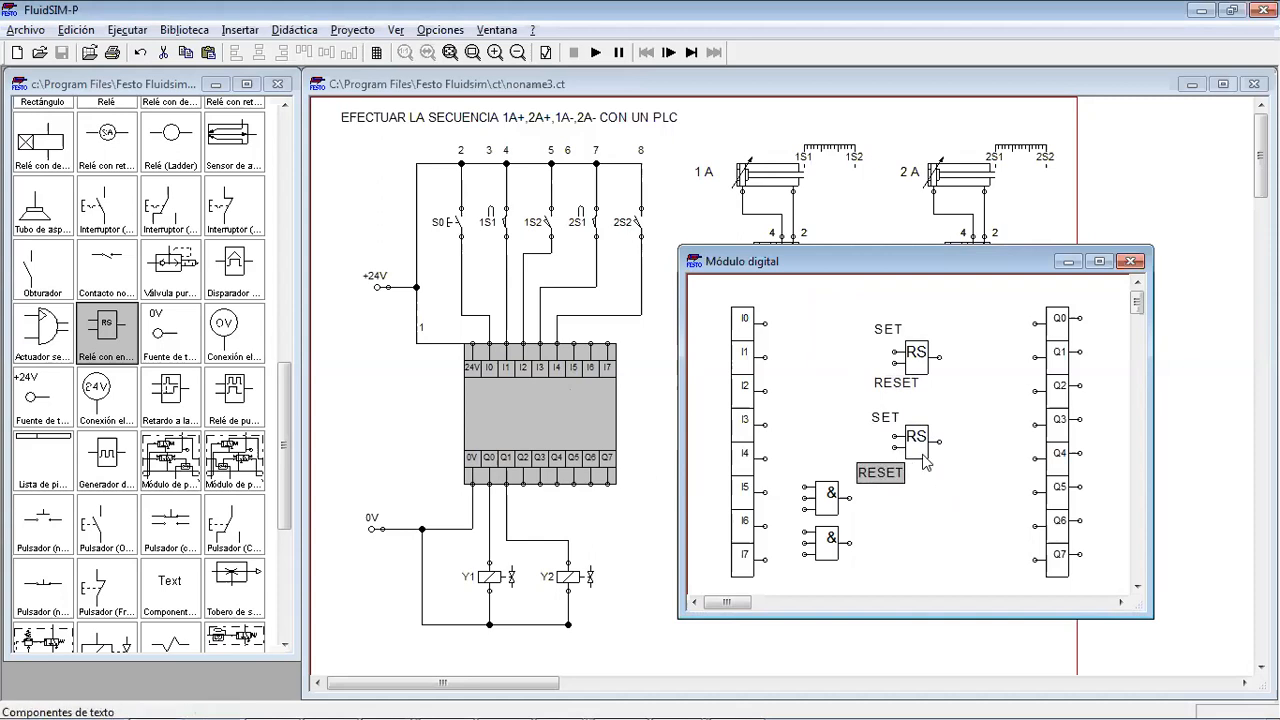
click(920, 490)
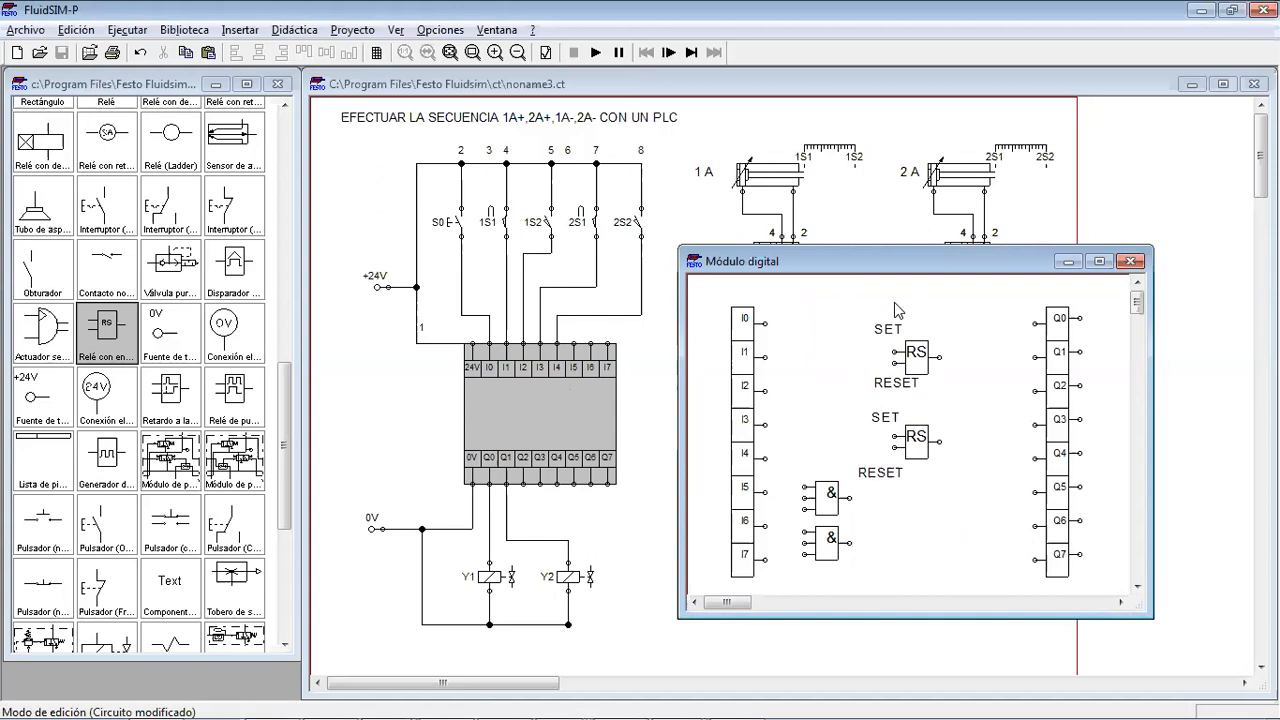
Make two copies of the lower AND gate and line them up in a row beside it
click(828, 543)
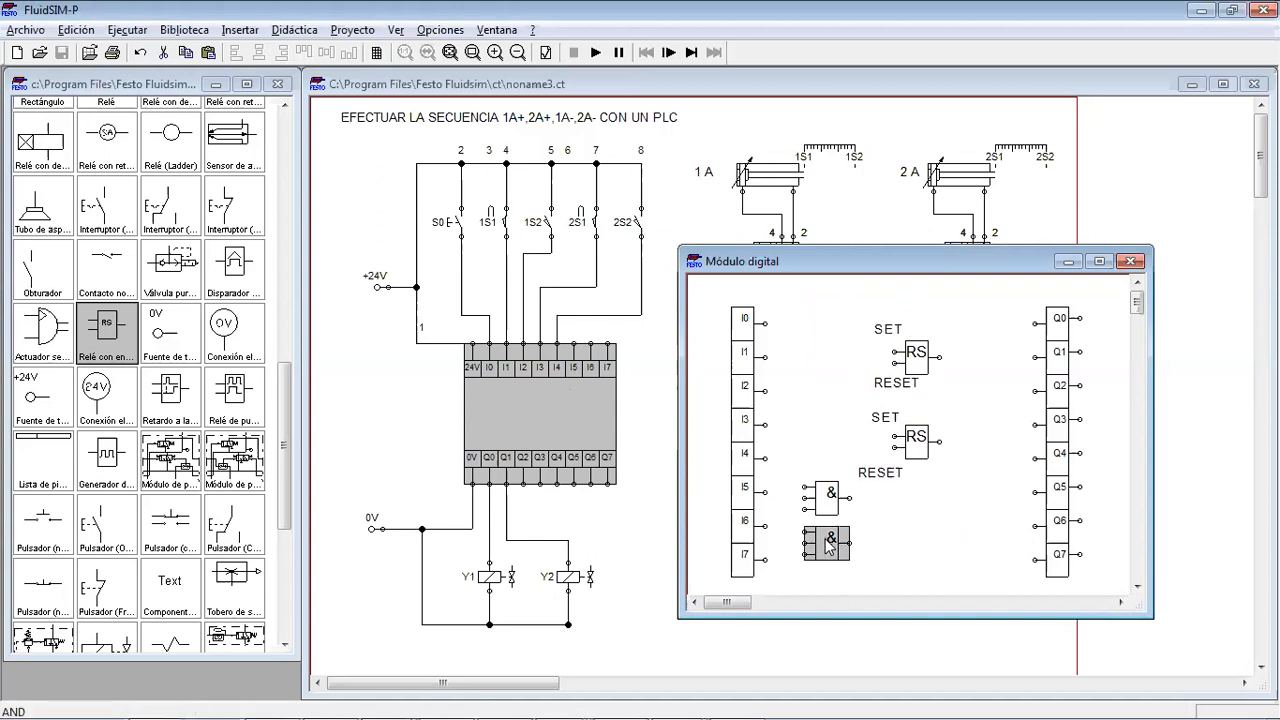
key(ctrl+c)
key(ctrl+v)
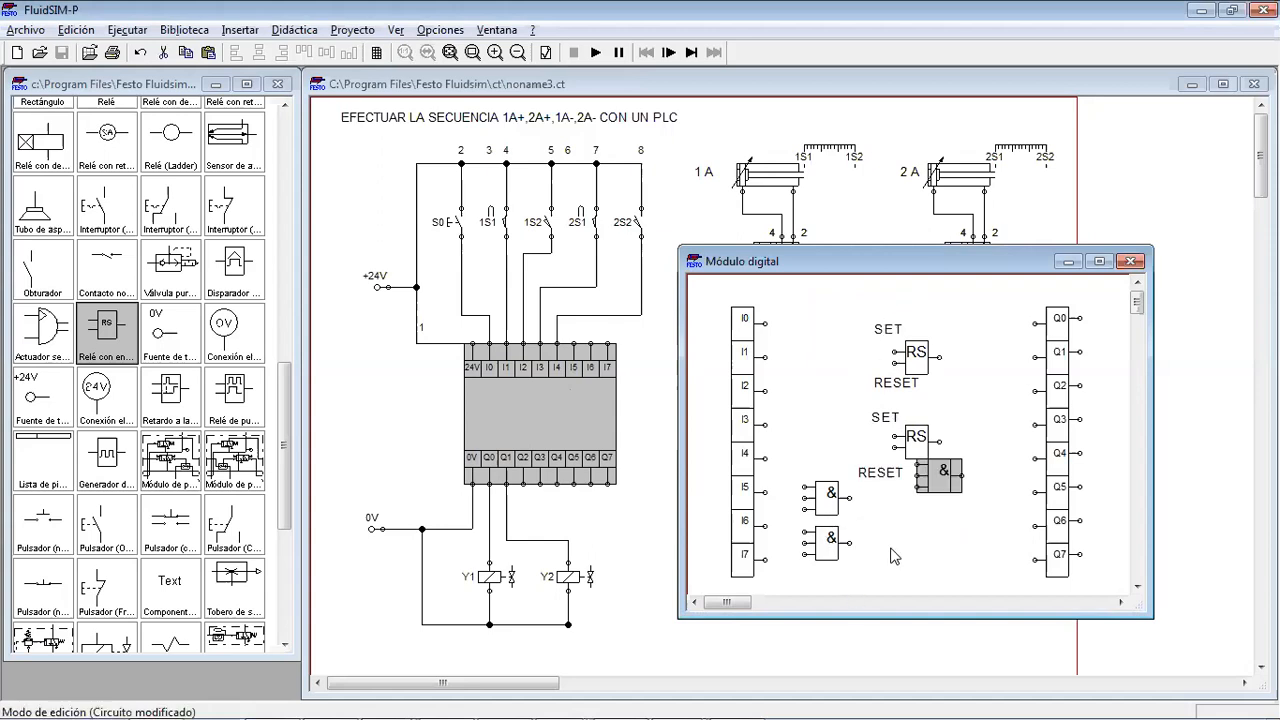
key(ctrl+v)
drag(950, 493, 940, 547)
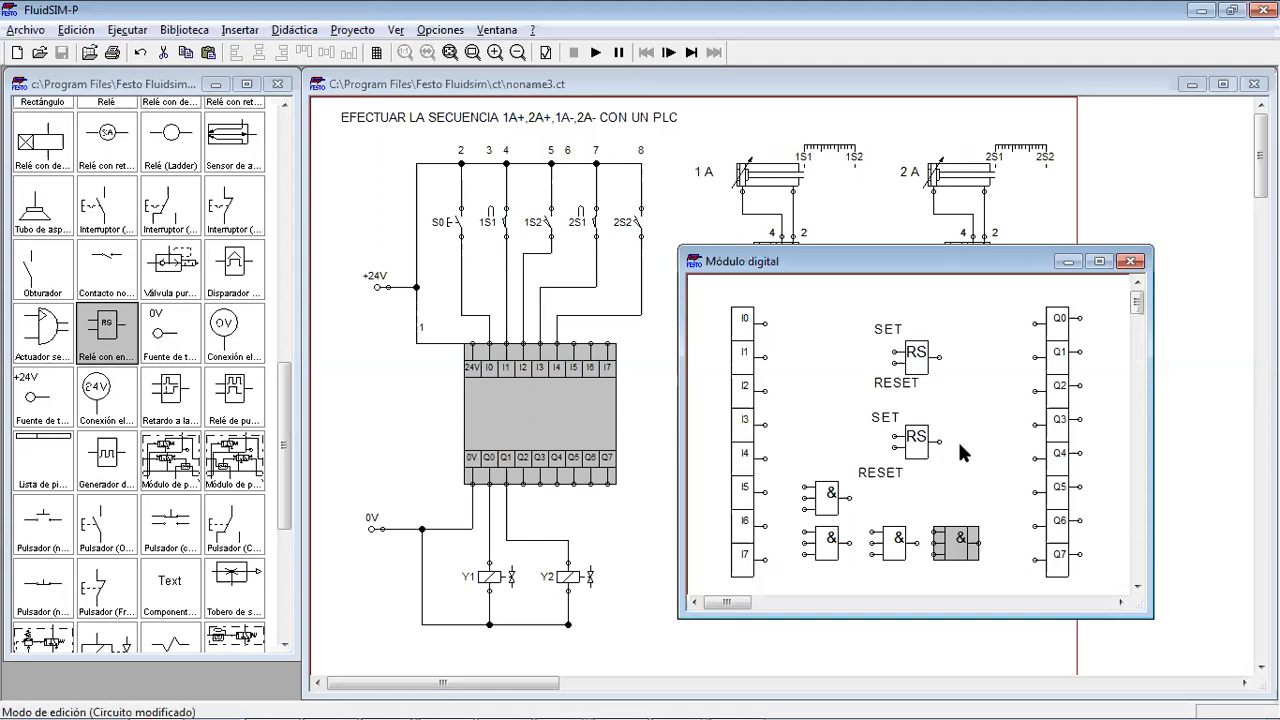
Move the second RS relay and its SET and RESET labels slightly further down
drag(966, 500, 849, 396)
key(Down)
key(Down)
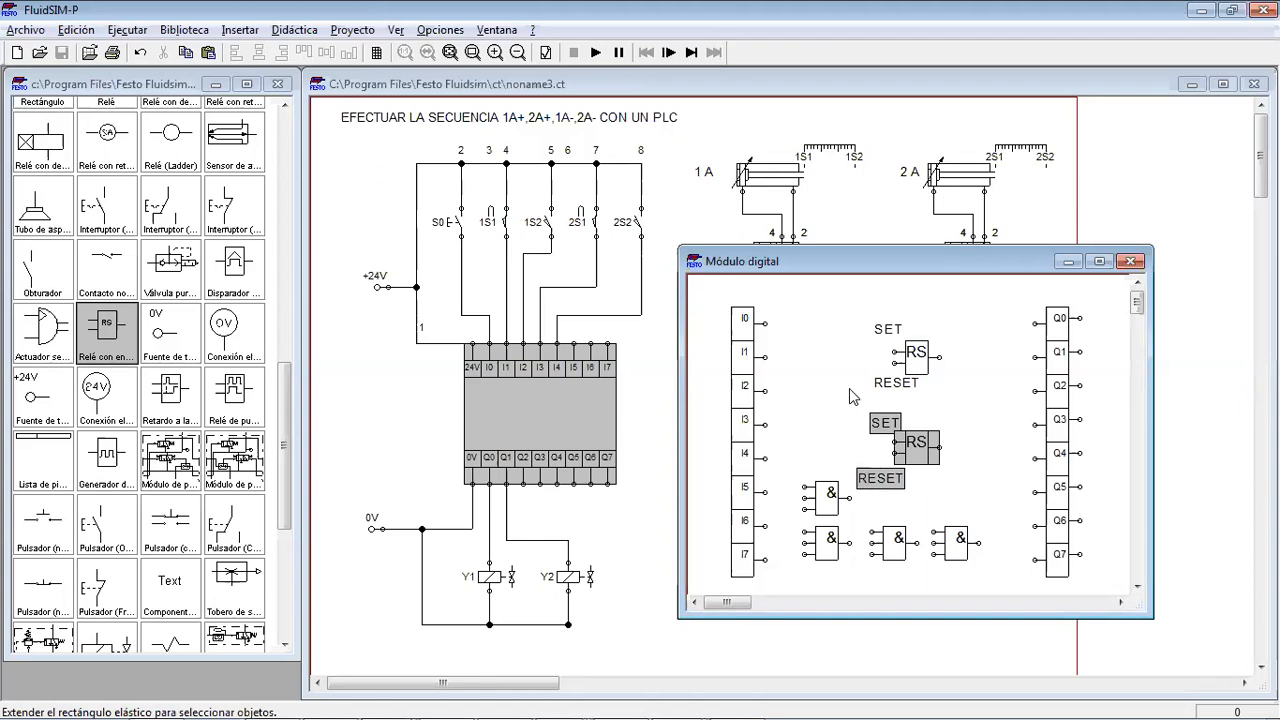
click(1027, 538)
click(966, 477)
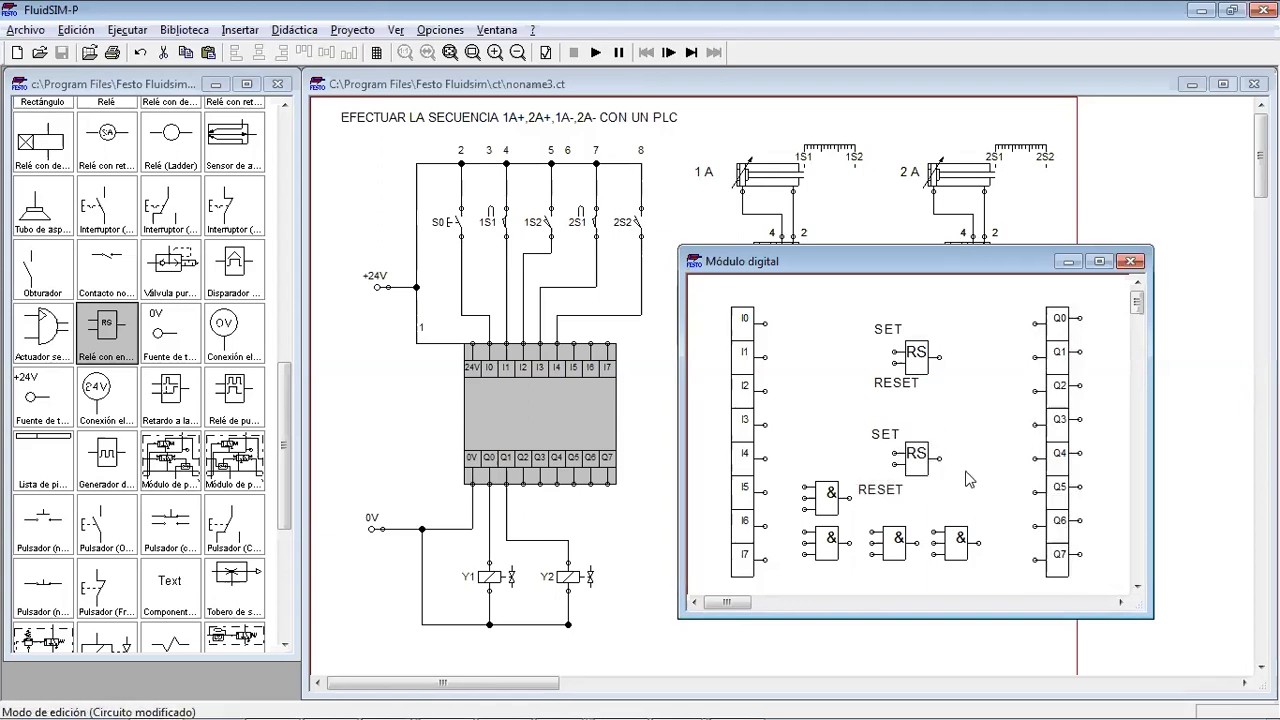
Place the upper AND gate beside the first RS relay and wire I0, I1 and I3 through it and the relay's SET input to Q0
drag(828, 490, 831, 340)
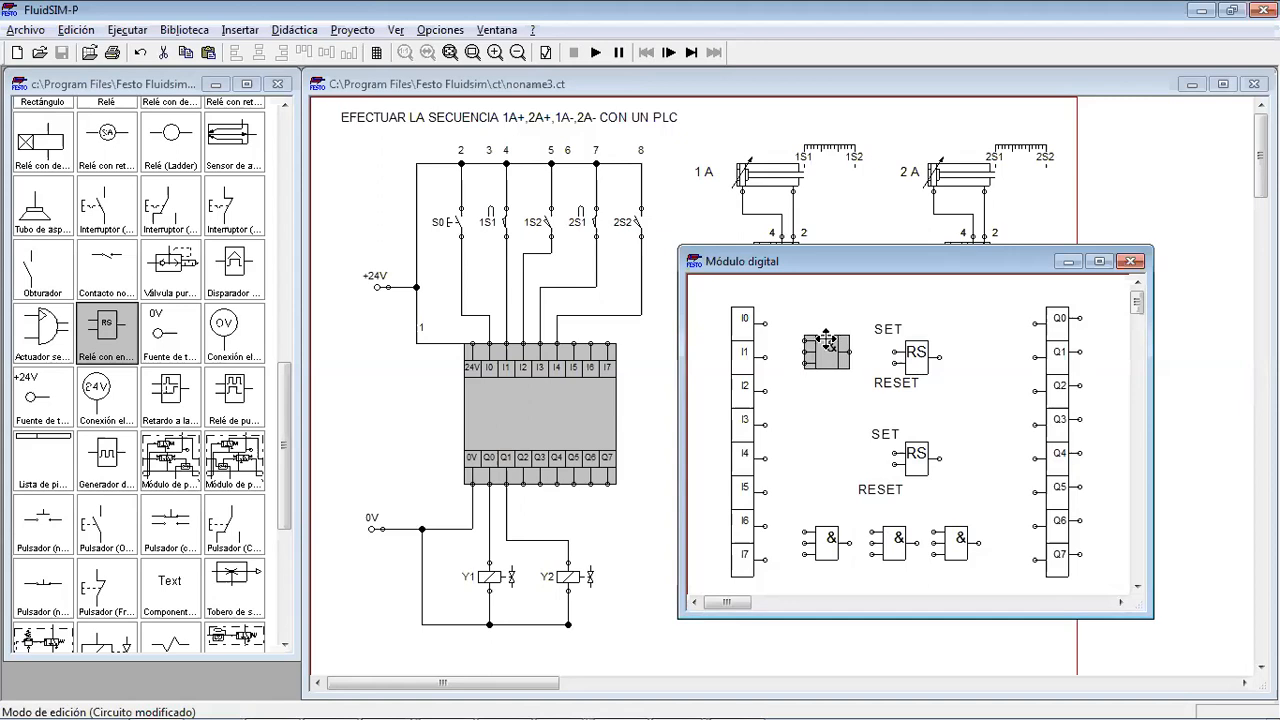
click(763, 322)
drag(763, 322, 804, 341)
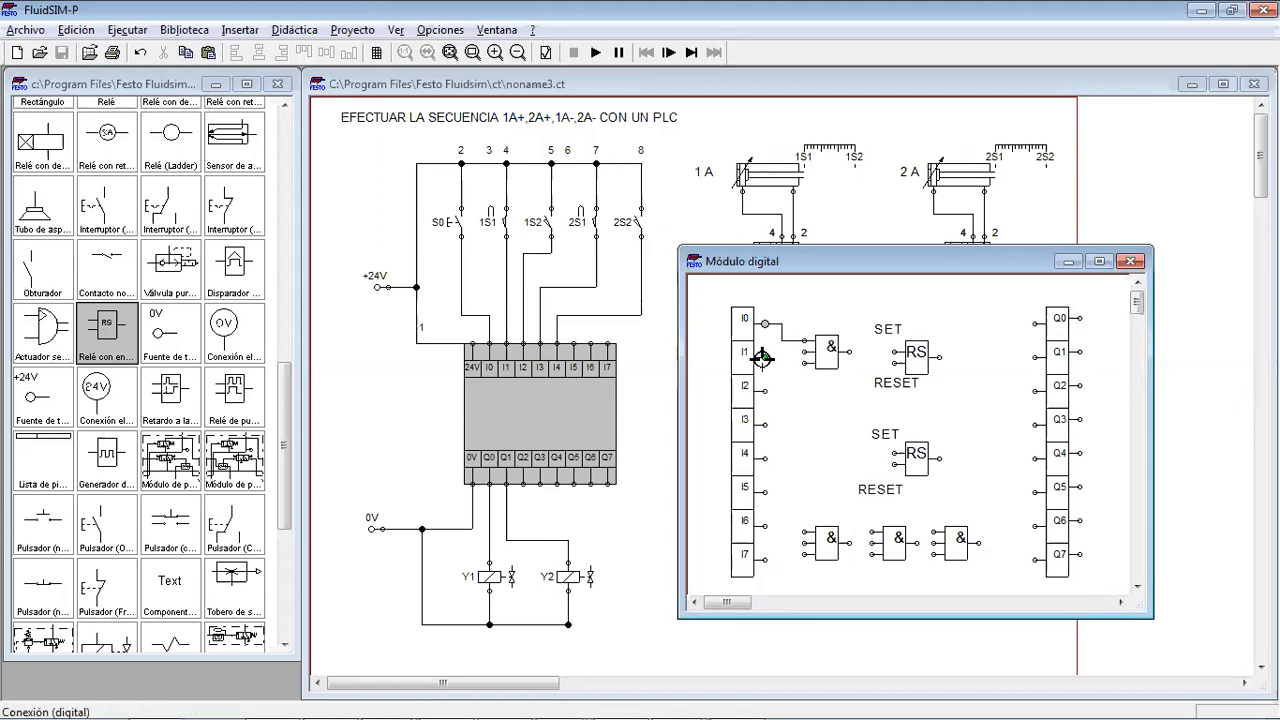
drag(763, 355, 804, 352)
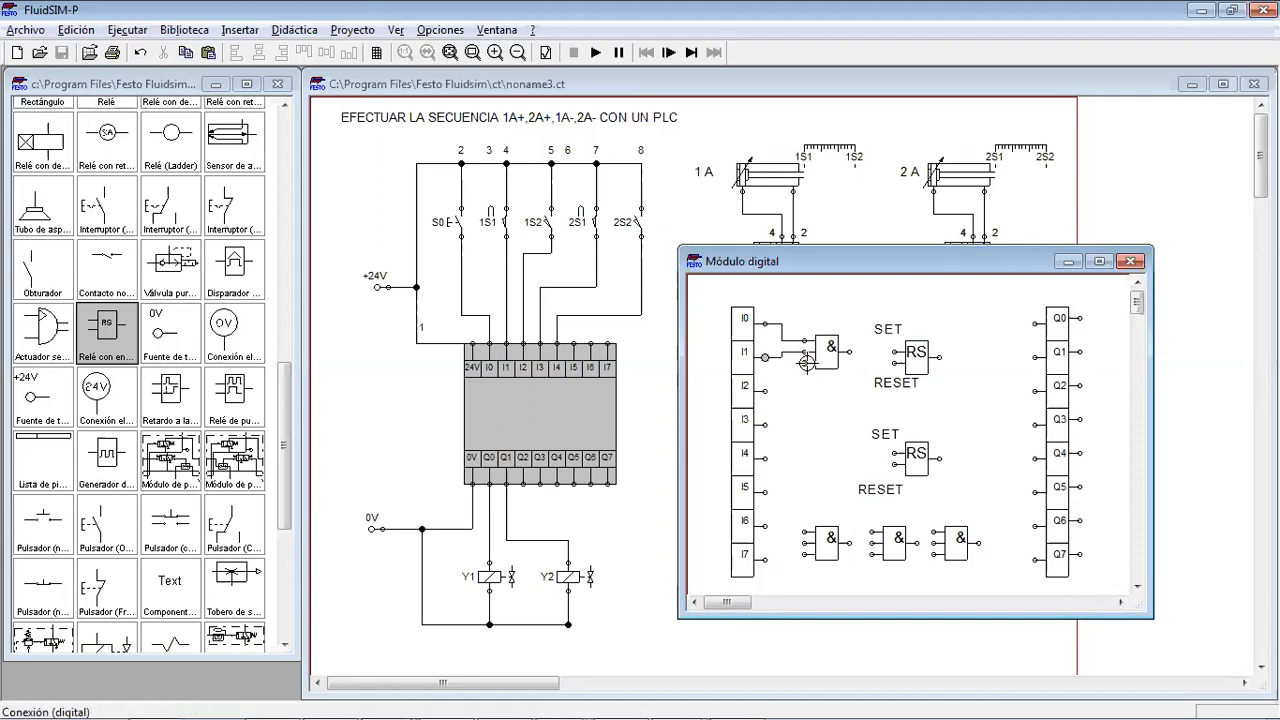
drag(773, 423, 804, 362)
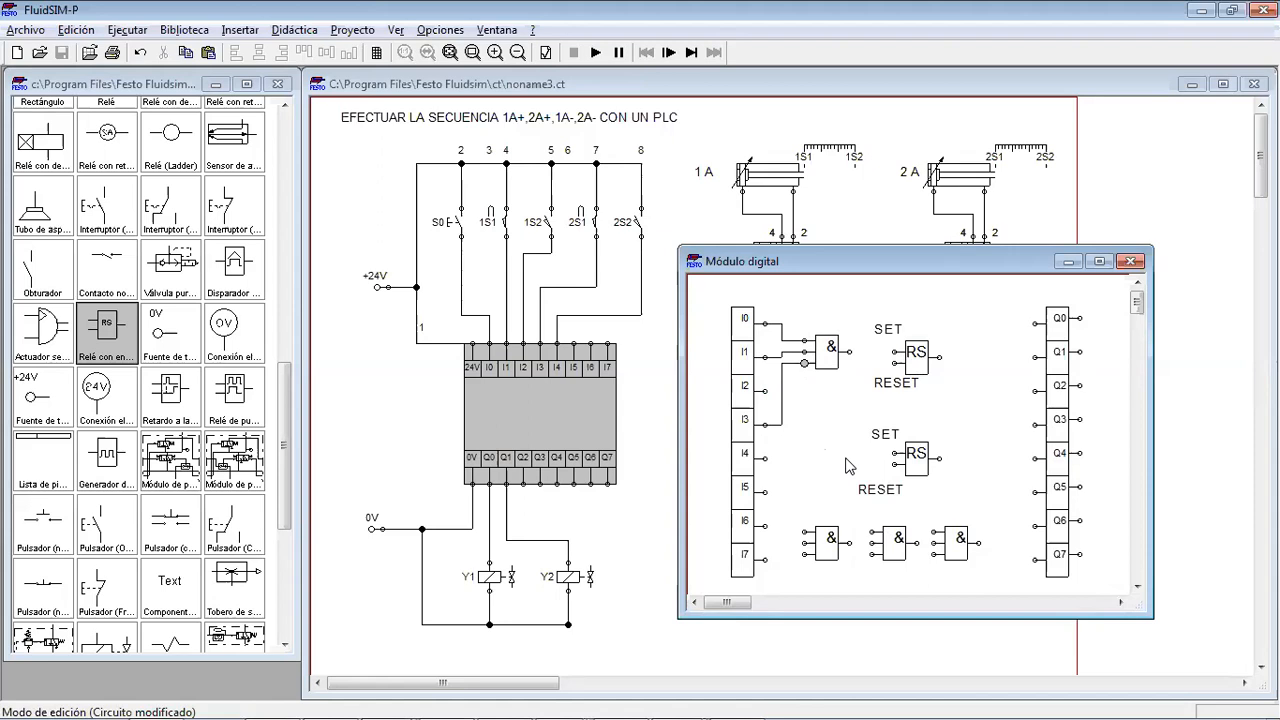
drag(849, 352, 894, 352)
drag(979, 337, 1035, 323)
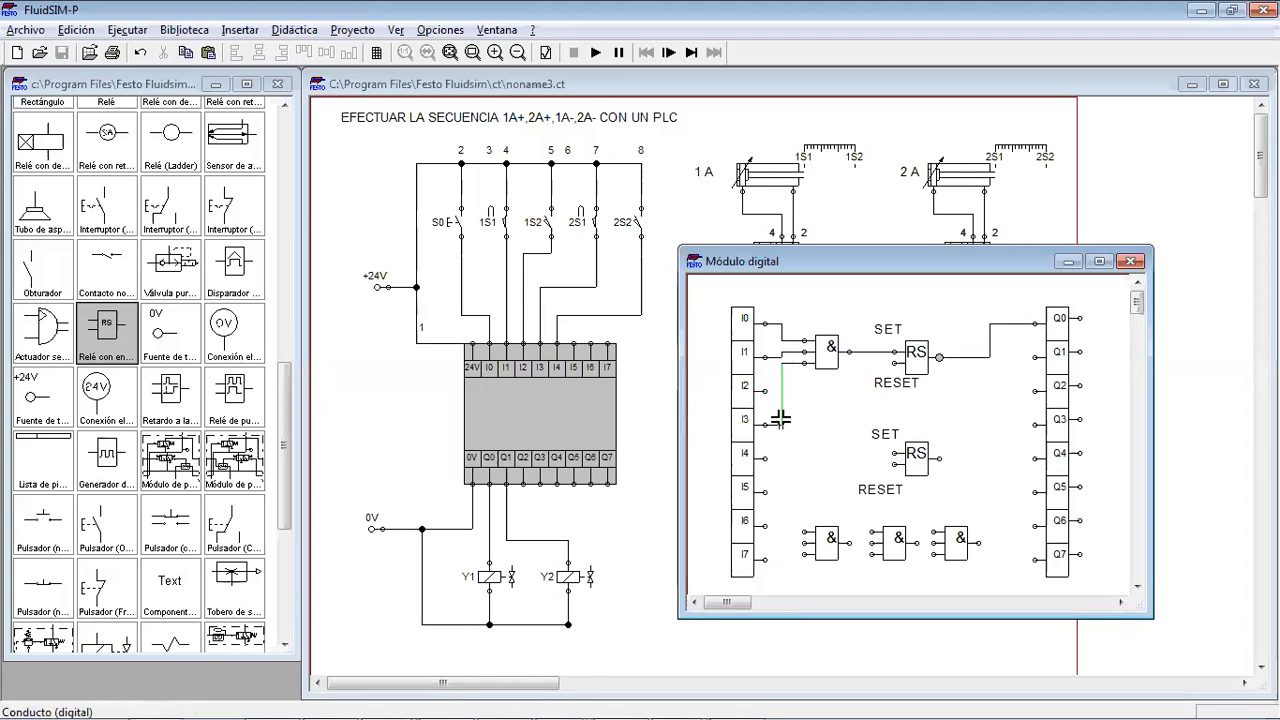
Place another AND gate below the first one and wire I2 and I3 to its first two inputs
drag(815, 540, 820, 412)
click(765, 391)
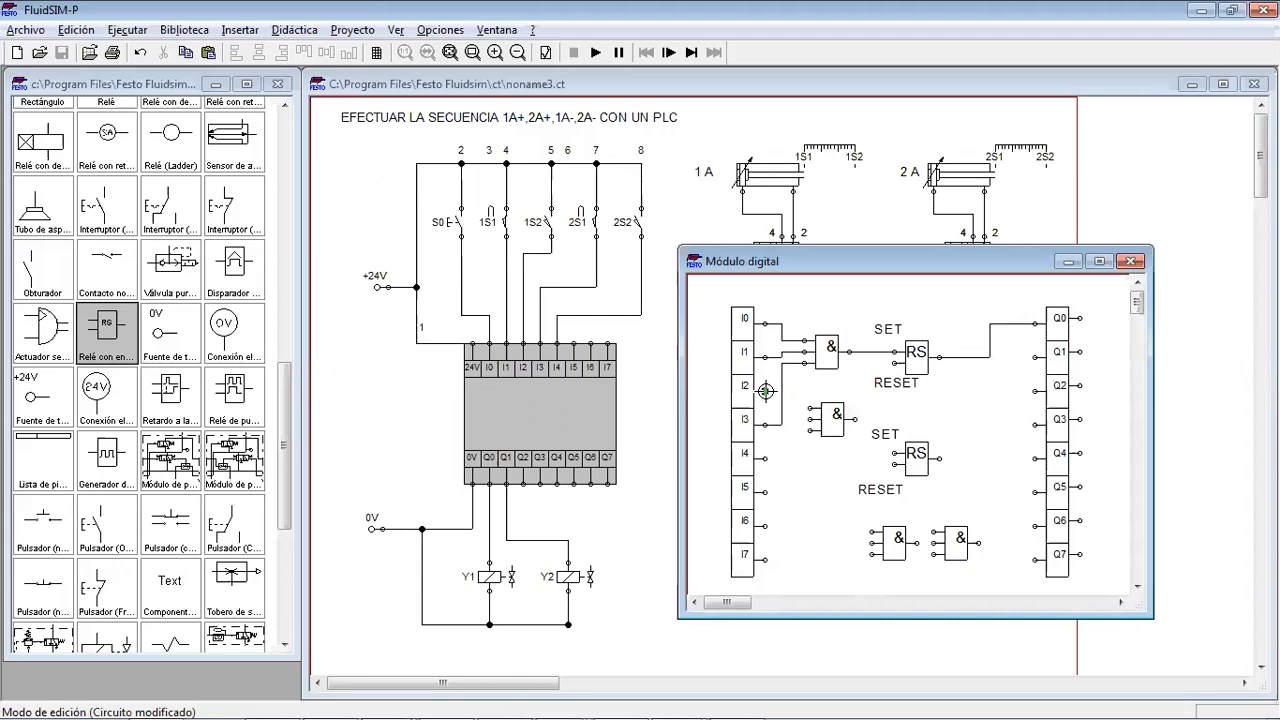
drag(784, 391, 818, 425)
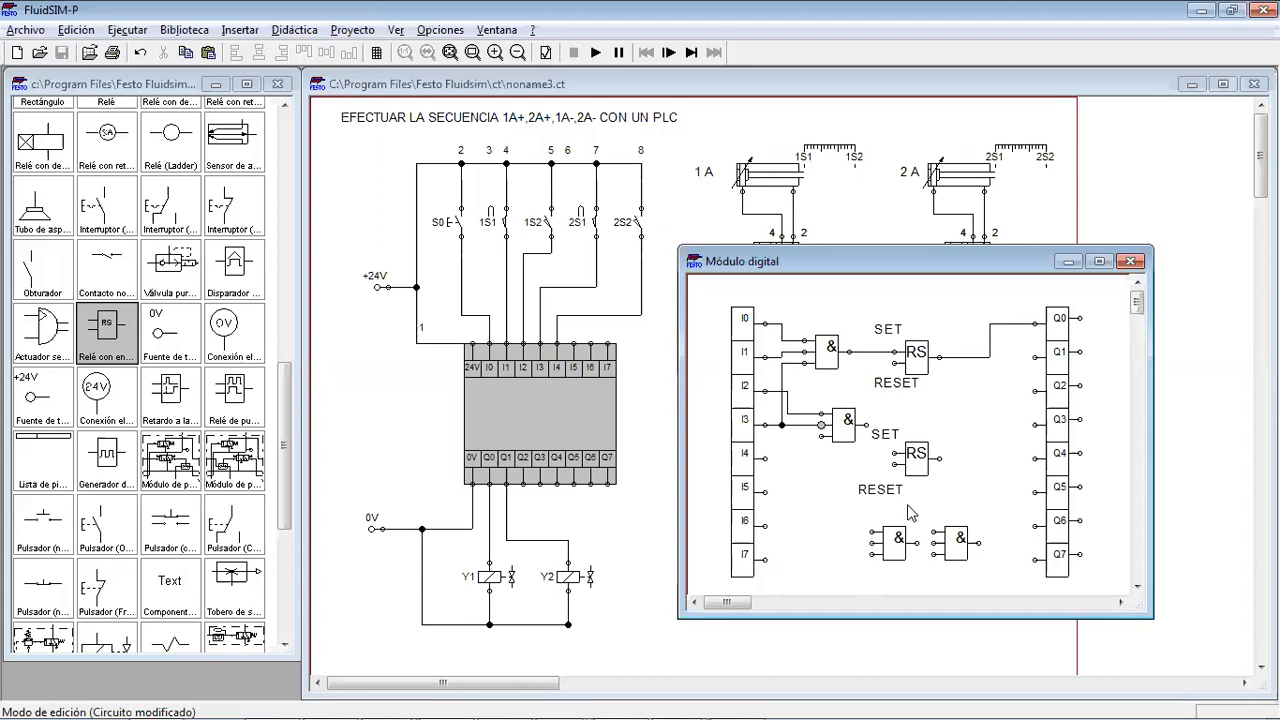
Move the second RS relay together with its SET and RESET labels further right and slightly down, clear of the second AND gate
drag(964, 524, 856, 432)
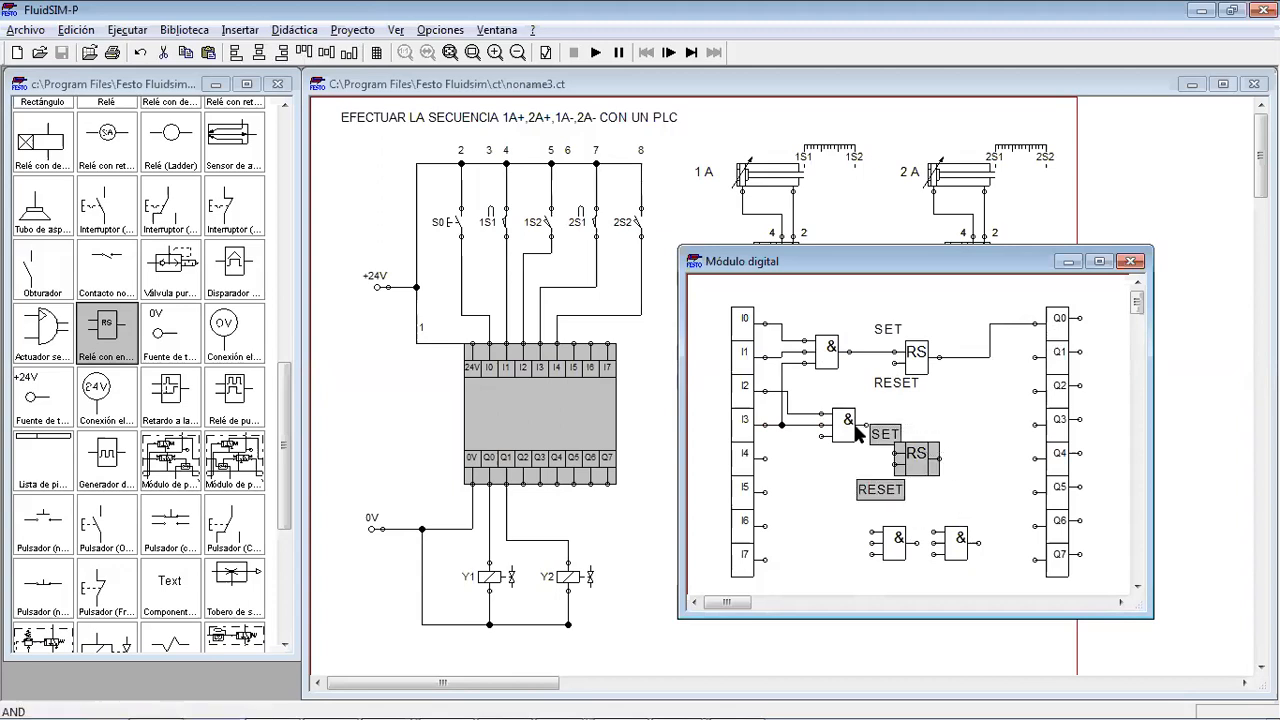
key(Right)
key(Right)
key(Right)
key(Right)
key(Down)
key(Down)
key(Right)
key(Right)
key(Right)
key(Up)
key(Right)
key(Right)
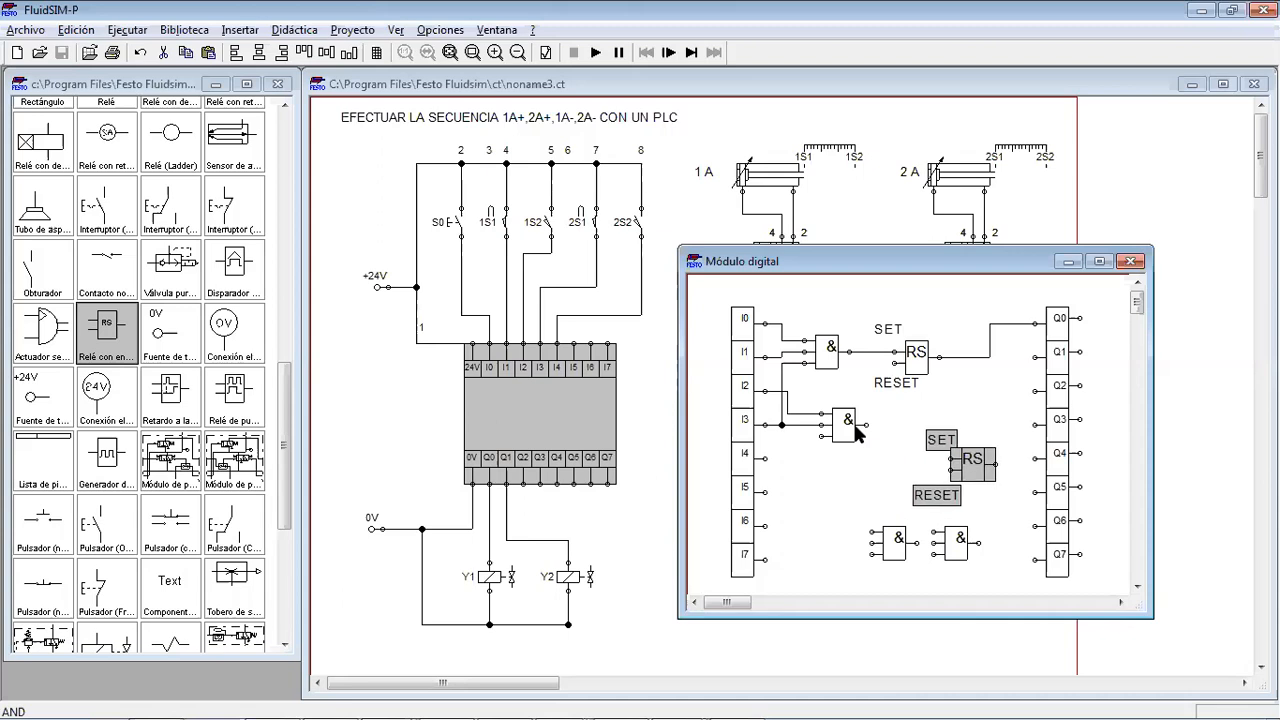
Wire the second AND gate's output to the second RS relay's SET input and the relay's output to Q1
click(853, 425)
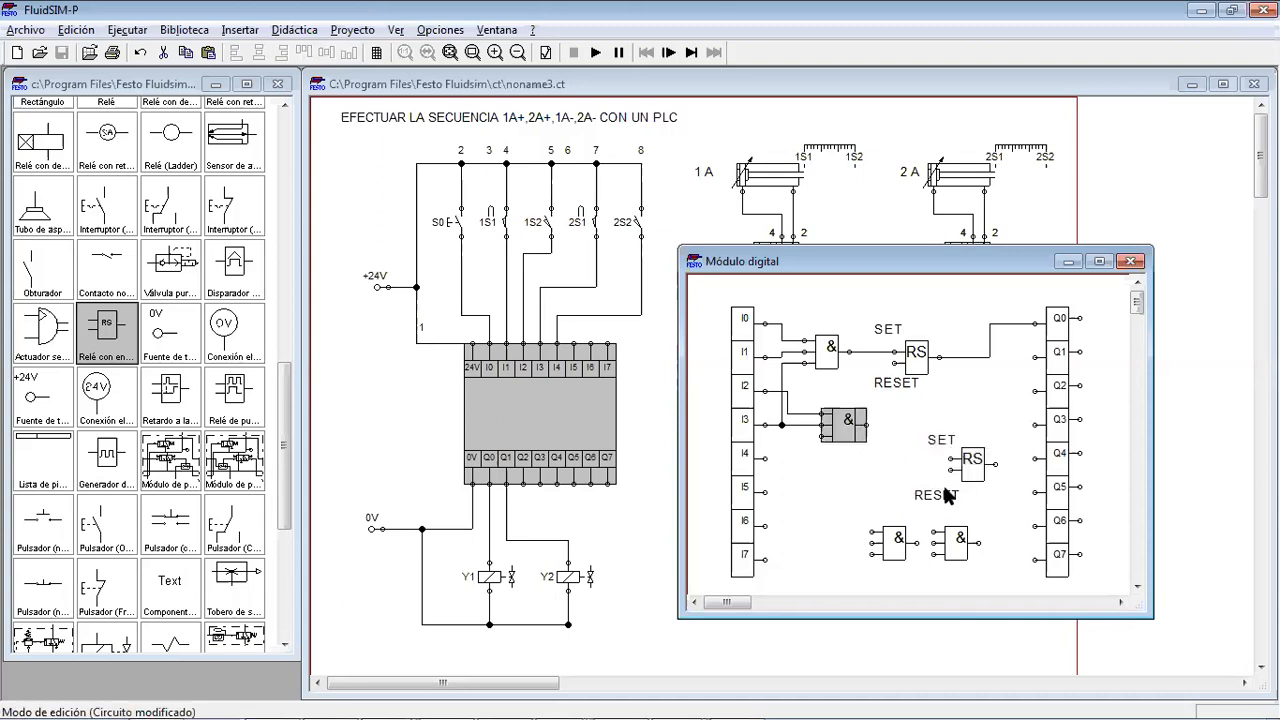
click(868, 450)
drag(866, 425, 952, 459)
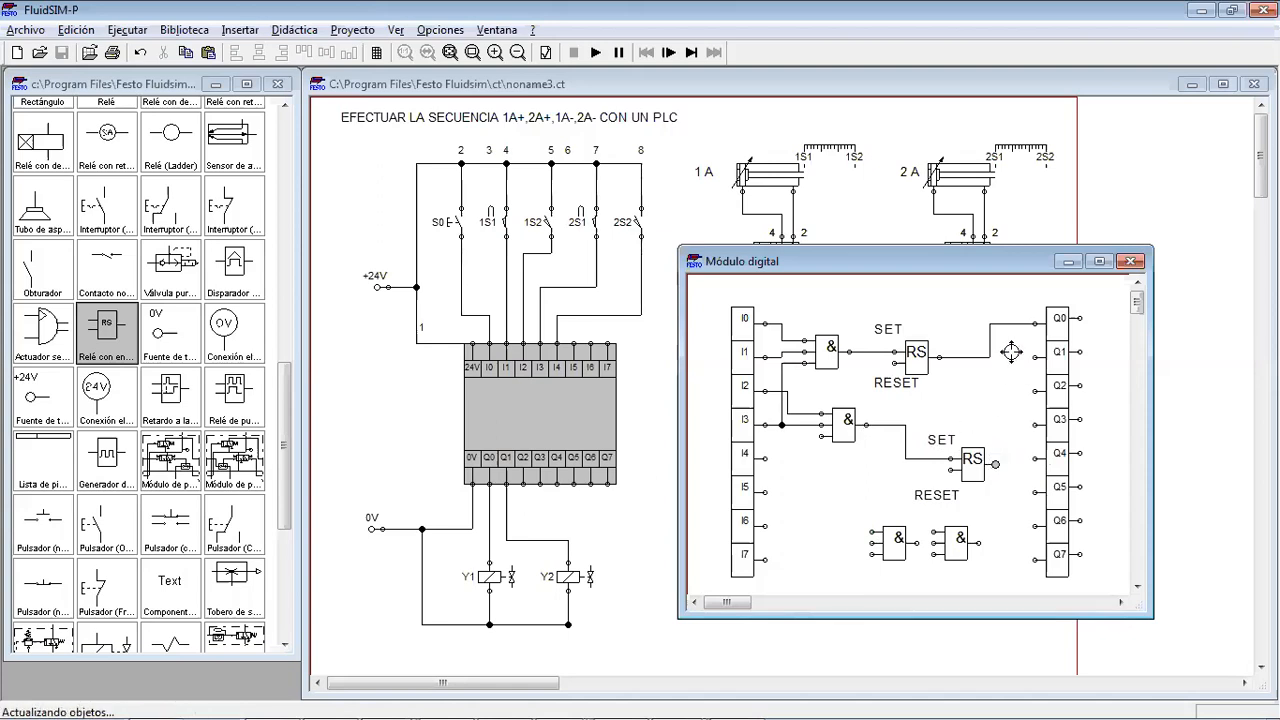
drag(1034, 357, 1006, 425)
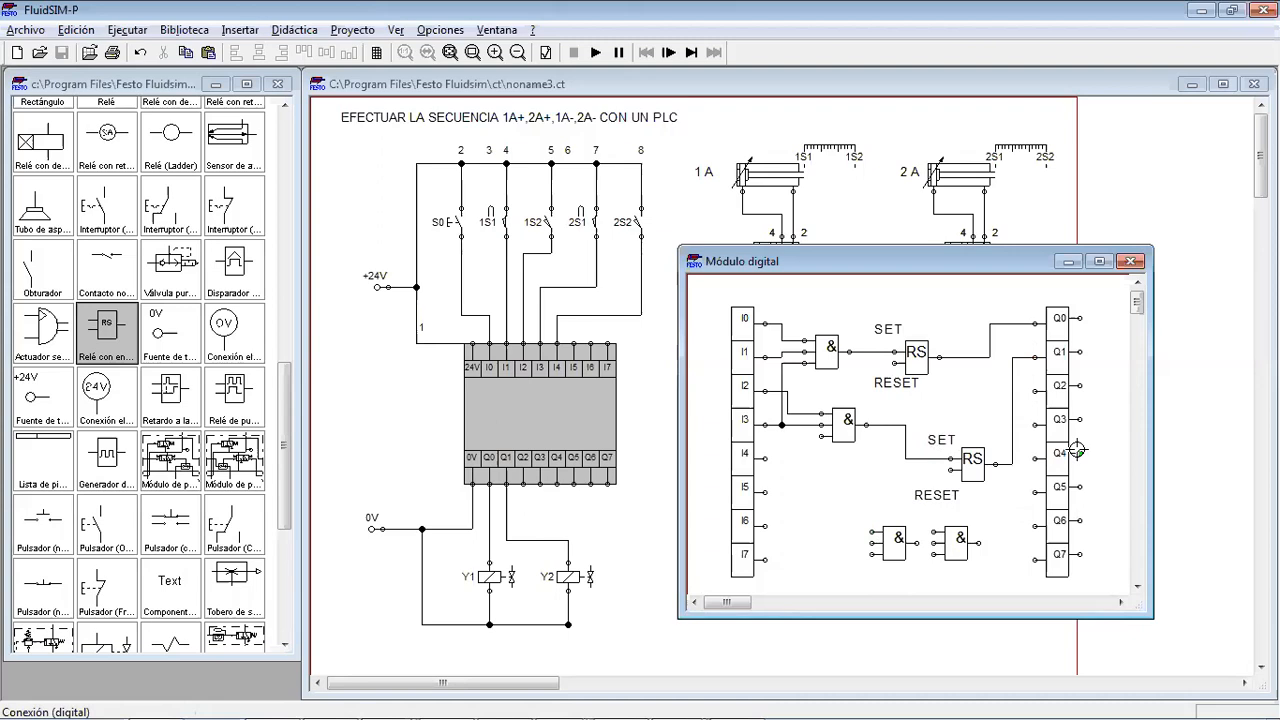
Place a third AND gate below the second one and wire I2 and I4 to its first two inputs
drag(897, 556, 870, 503)
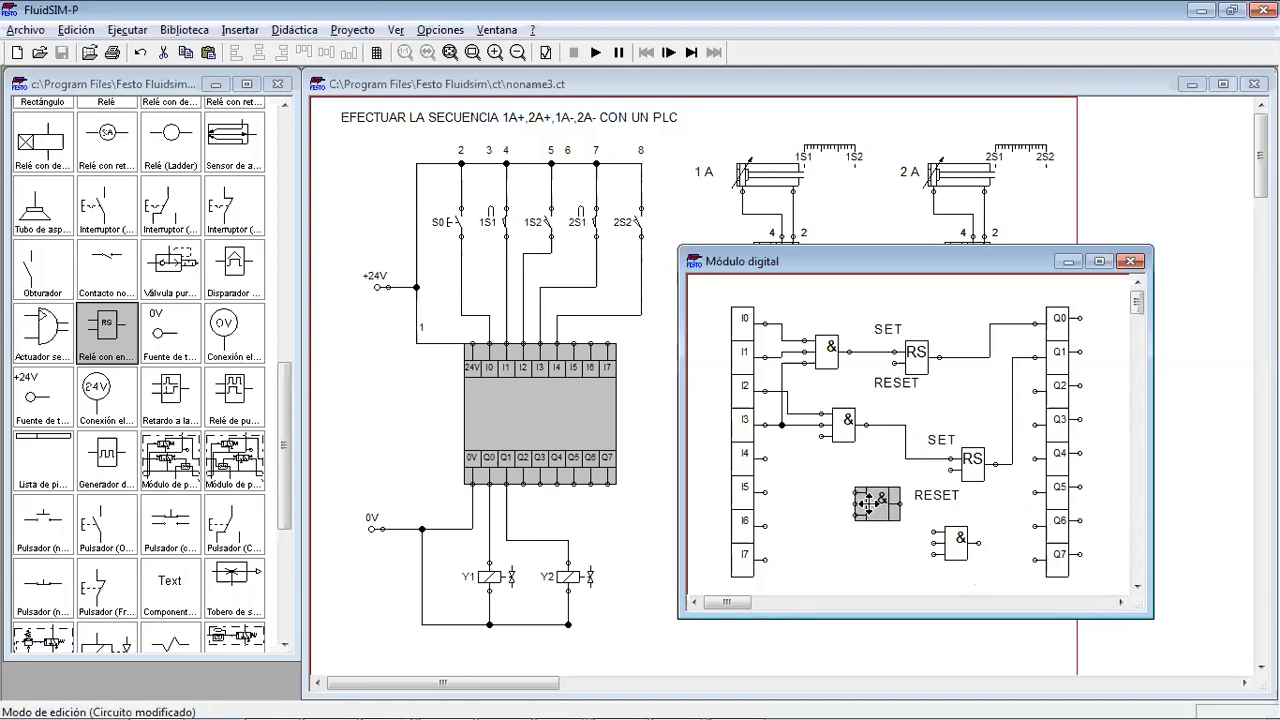
click(864, 566)
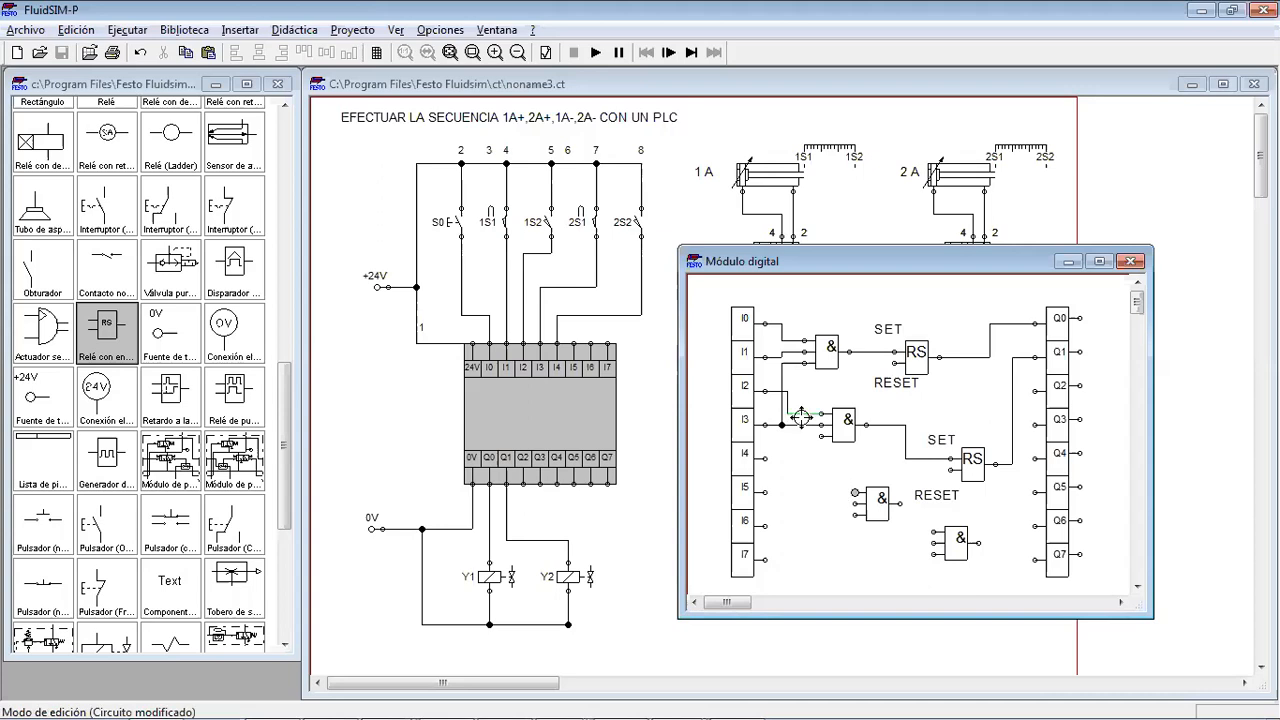
drag(801, 413, 855, 493)
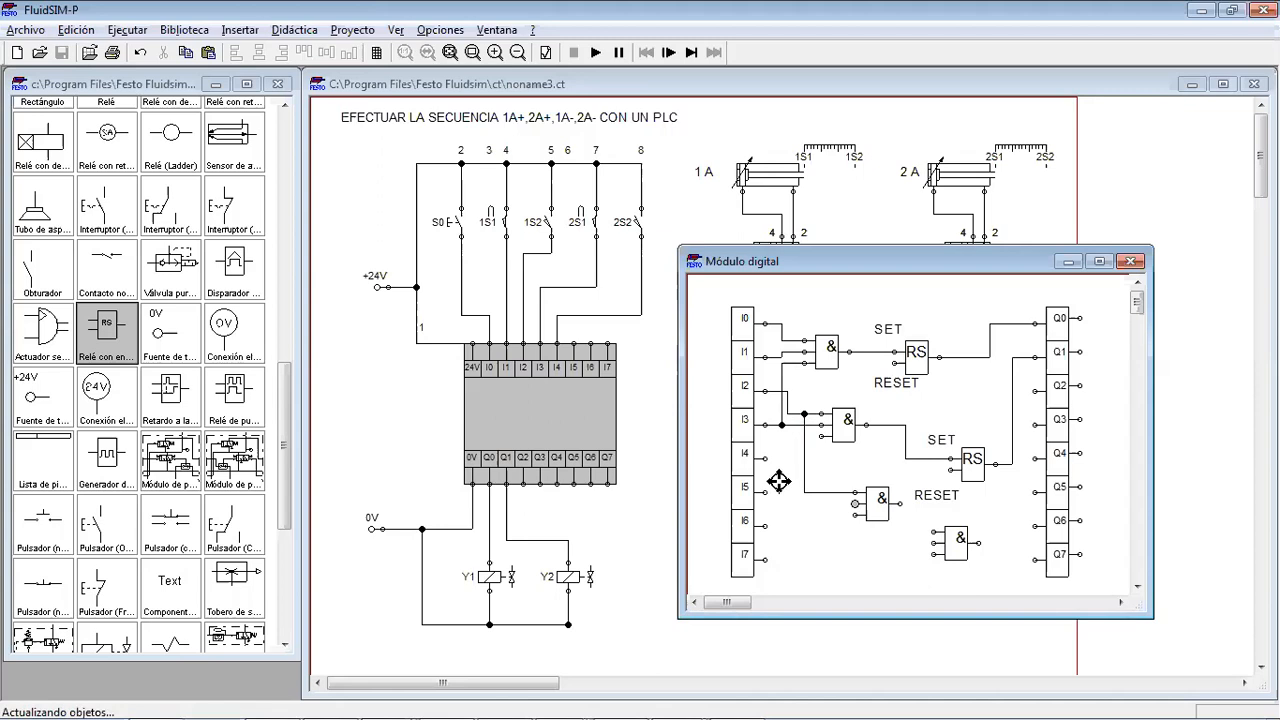
drag(765, 457, 788, 472)
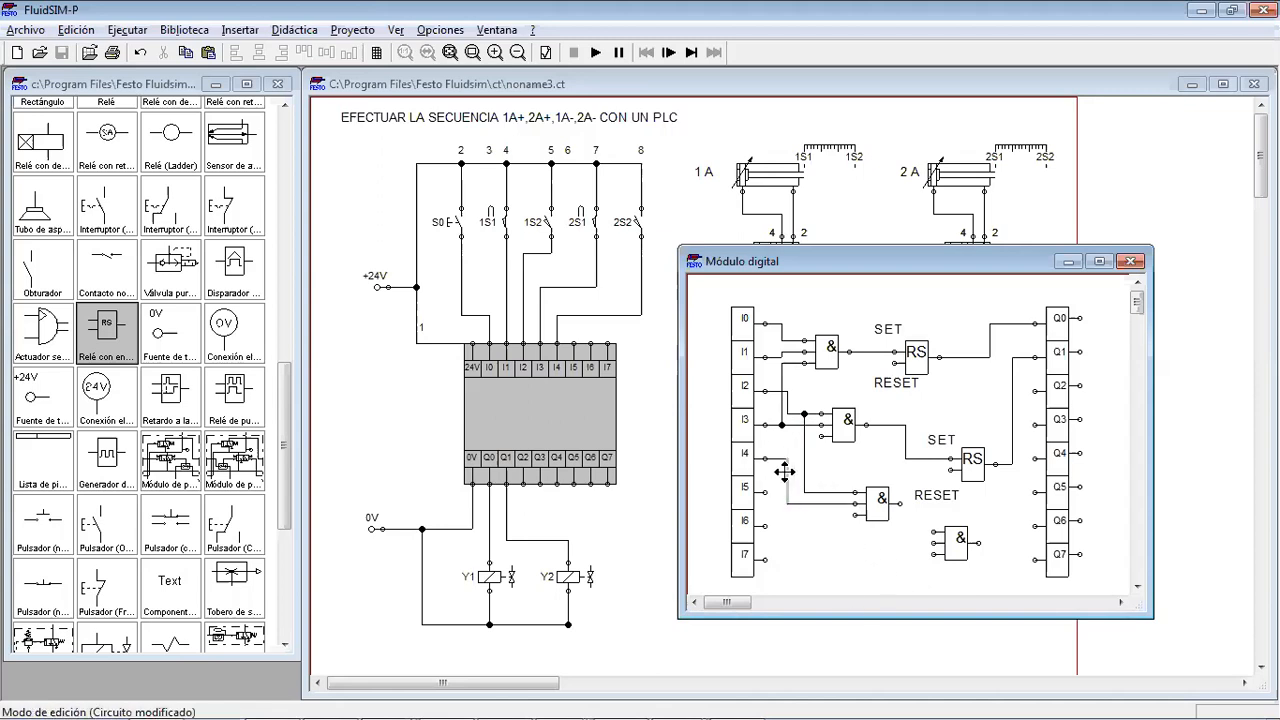
drag(864, 502, 836, 501)
click(881, 527)
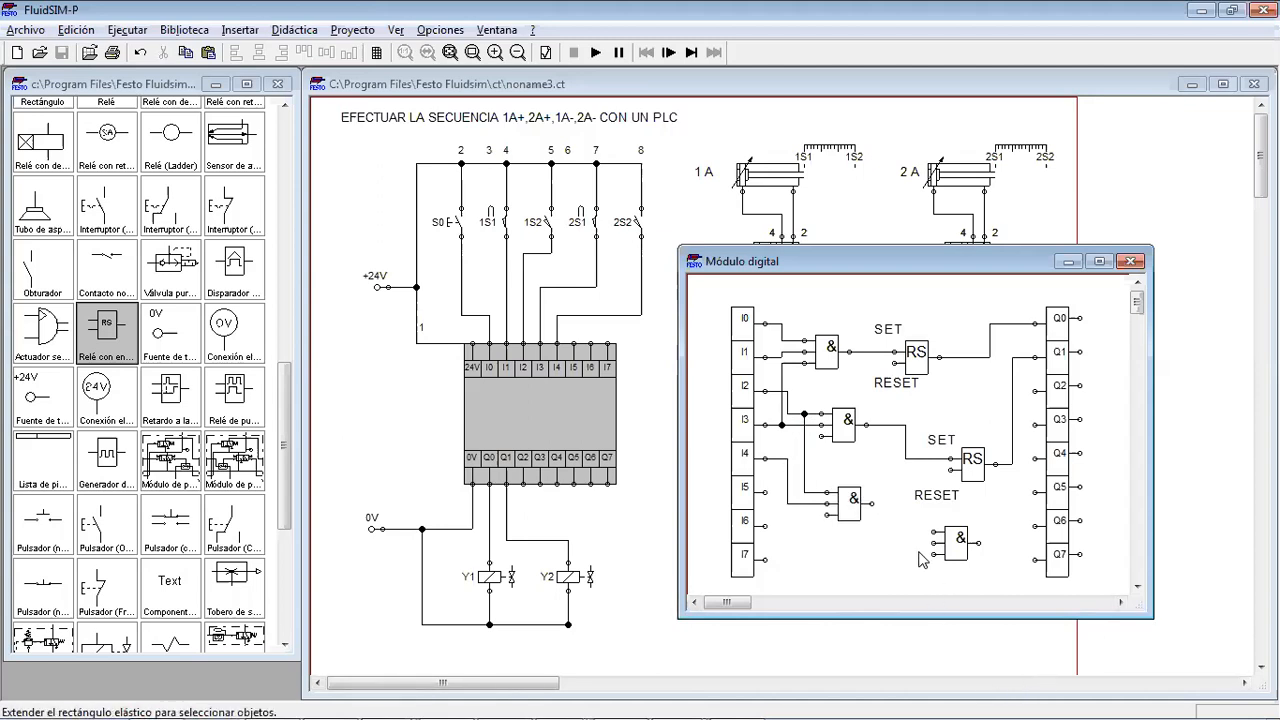
Nudge the third AND gate slightly right and wire its output to the first RS relay's RESET input
click(855, 512)
drag(855, 510, 862, 511)
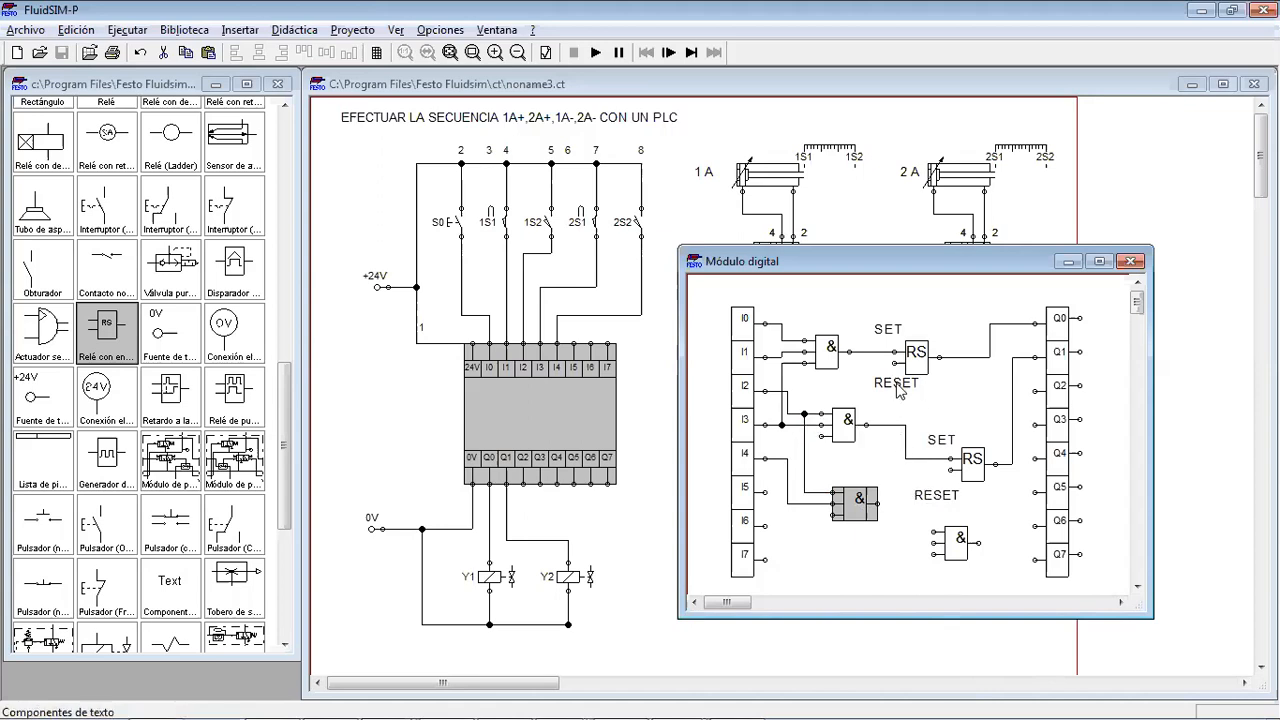
click(878, 503)
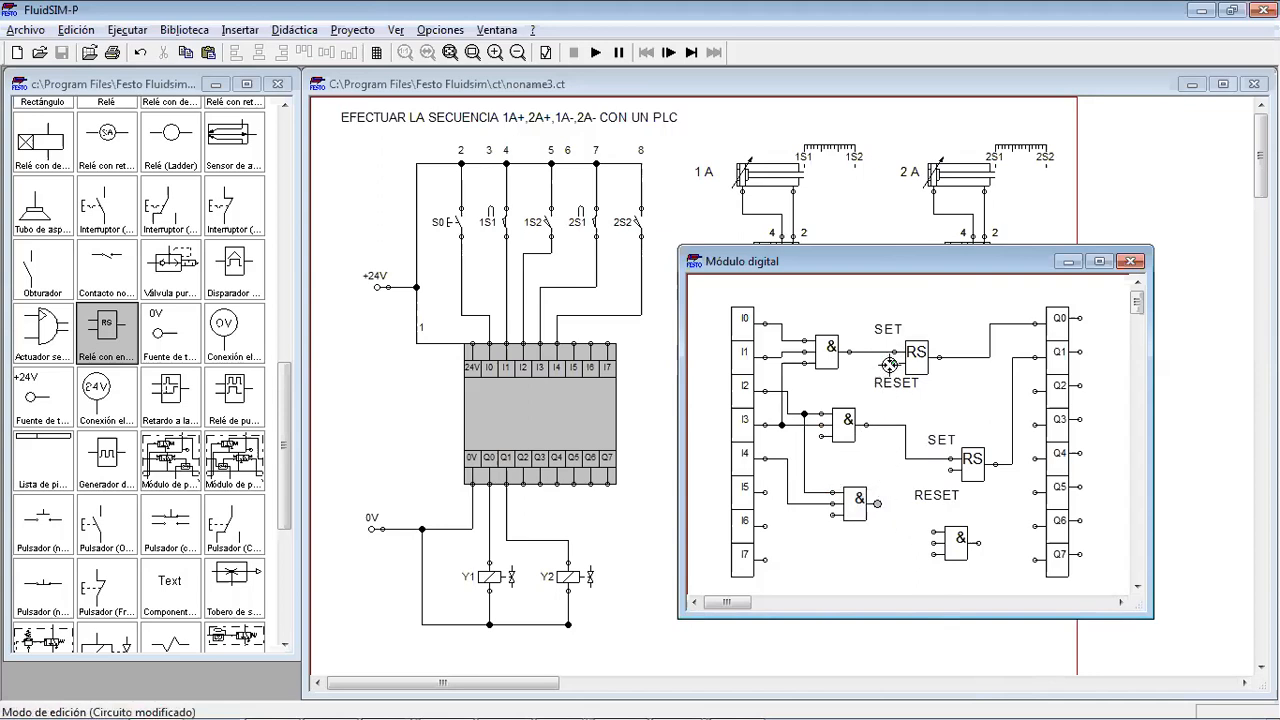
drag(893, 363, 878, 503)
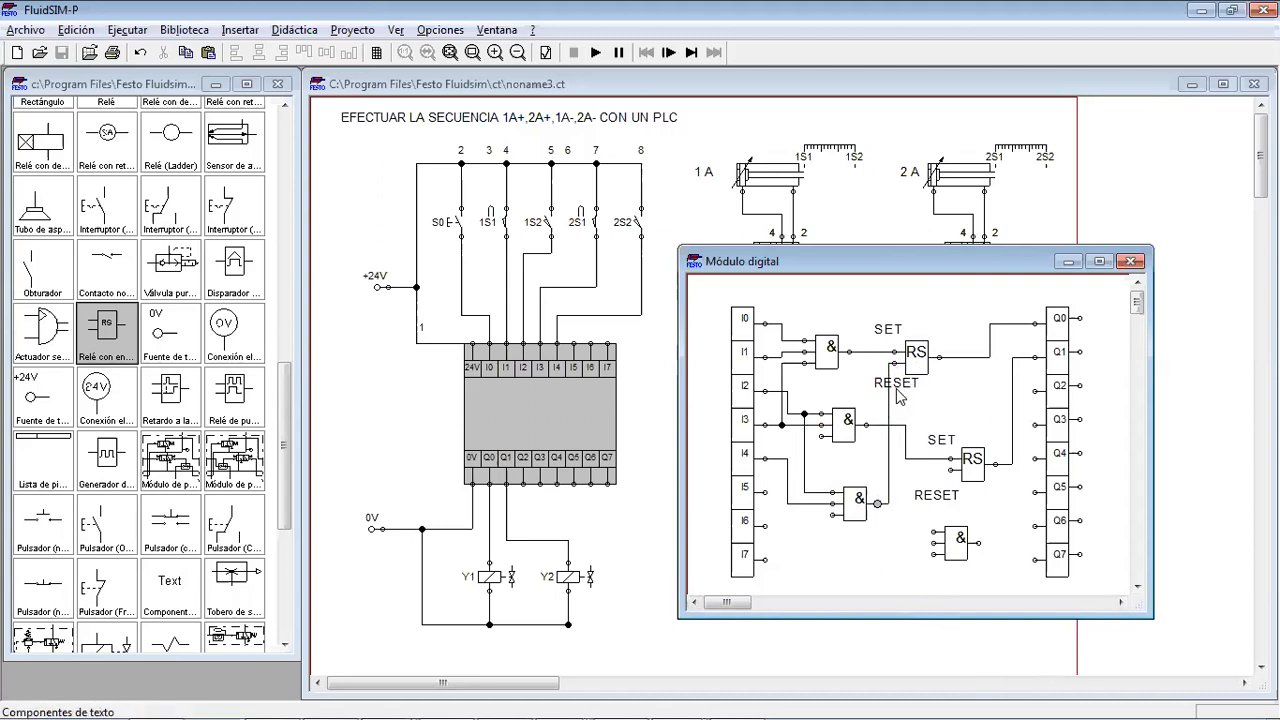
Center the RESET label below and the SET label above the first RS relay, clear of its wiring
drag(910, 390, 929, 385)
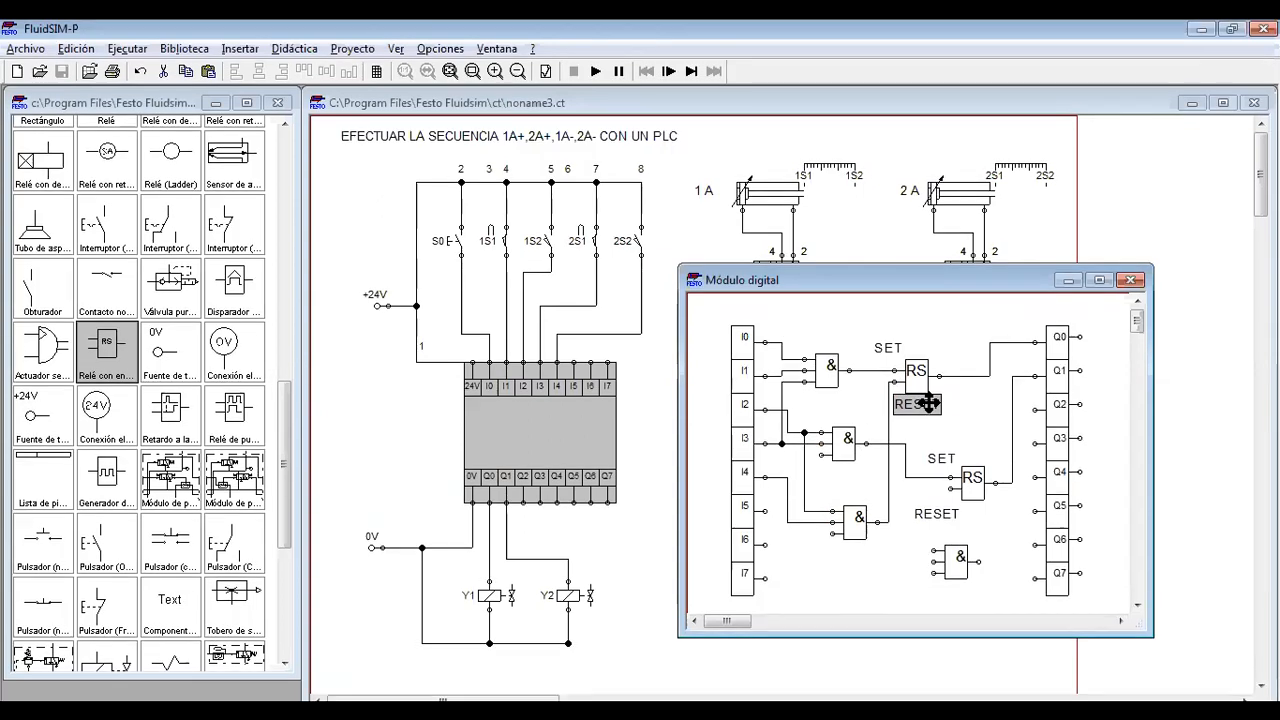
drag(888, 328, 914, 329)
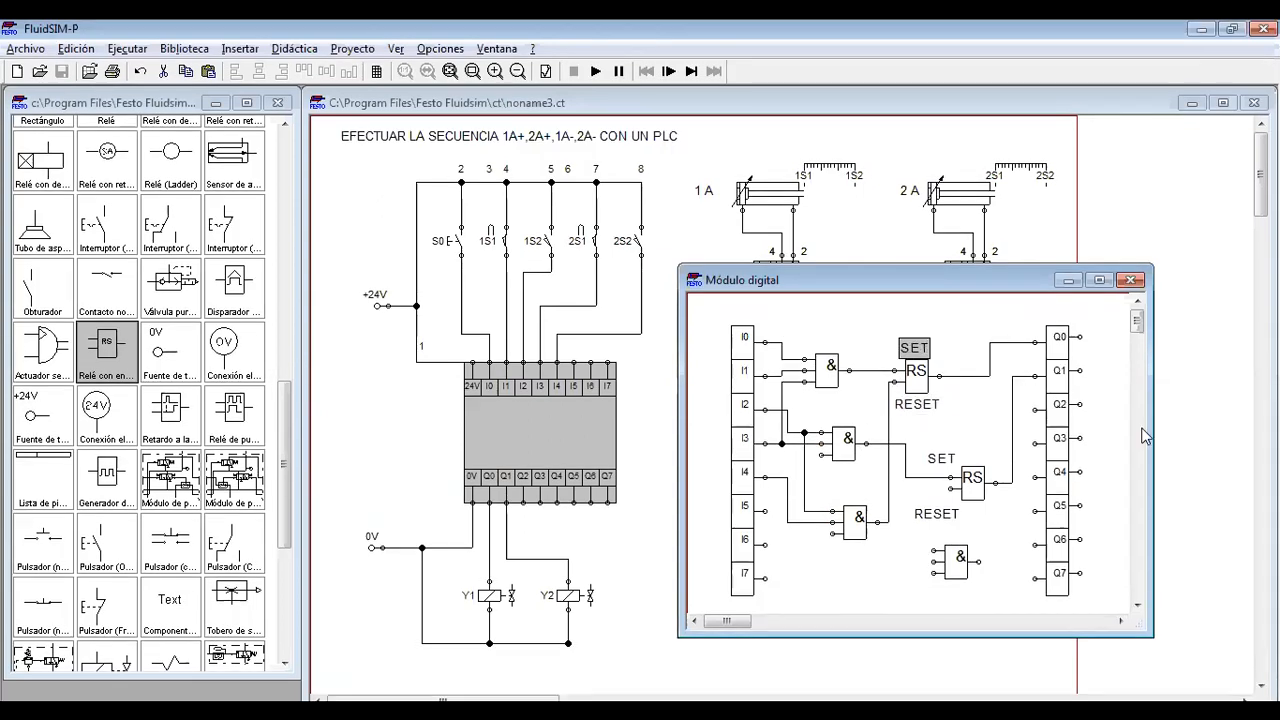
click(838, 346)
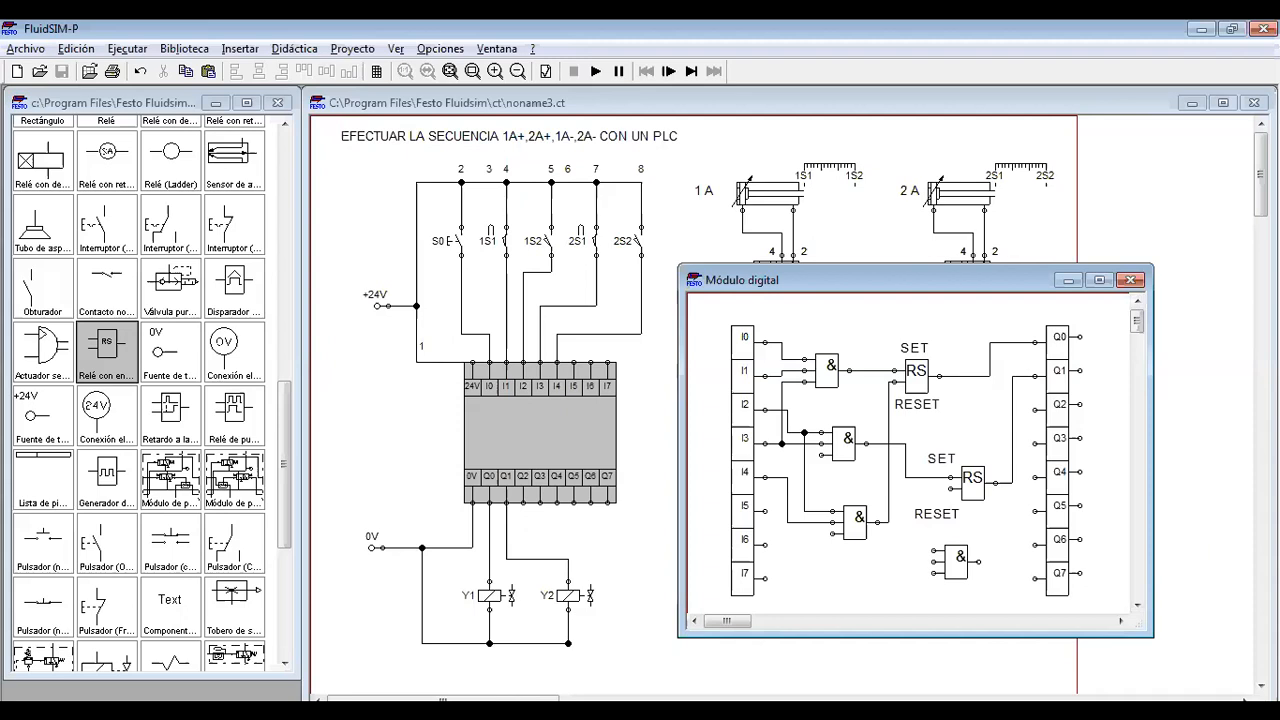
Move the remaining AND gate to the left and slightly down, below the third AND gate and the second relay's RESET label
click(957, 564)
drag(957, 564, 909, 556)
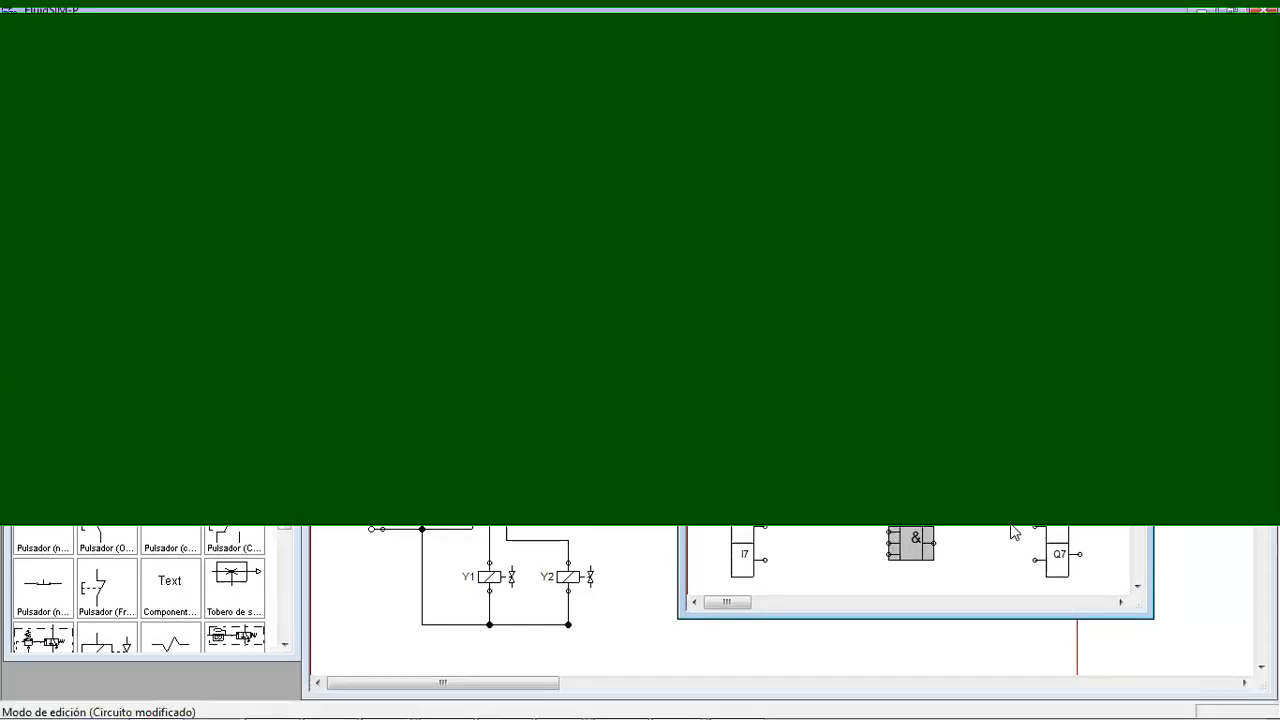
drag(915, 547, 915, 553)
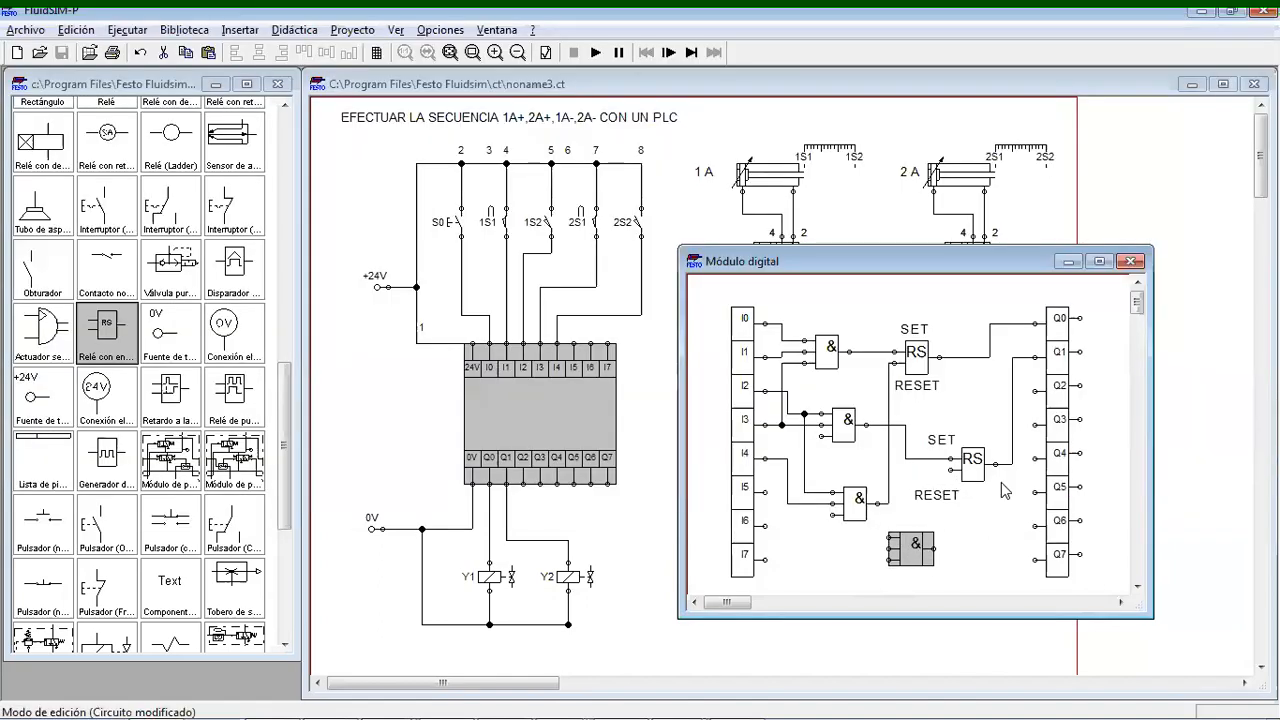
drag(914, 560, 914, 566)
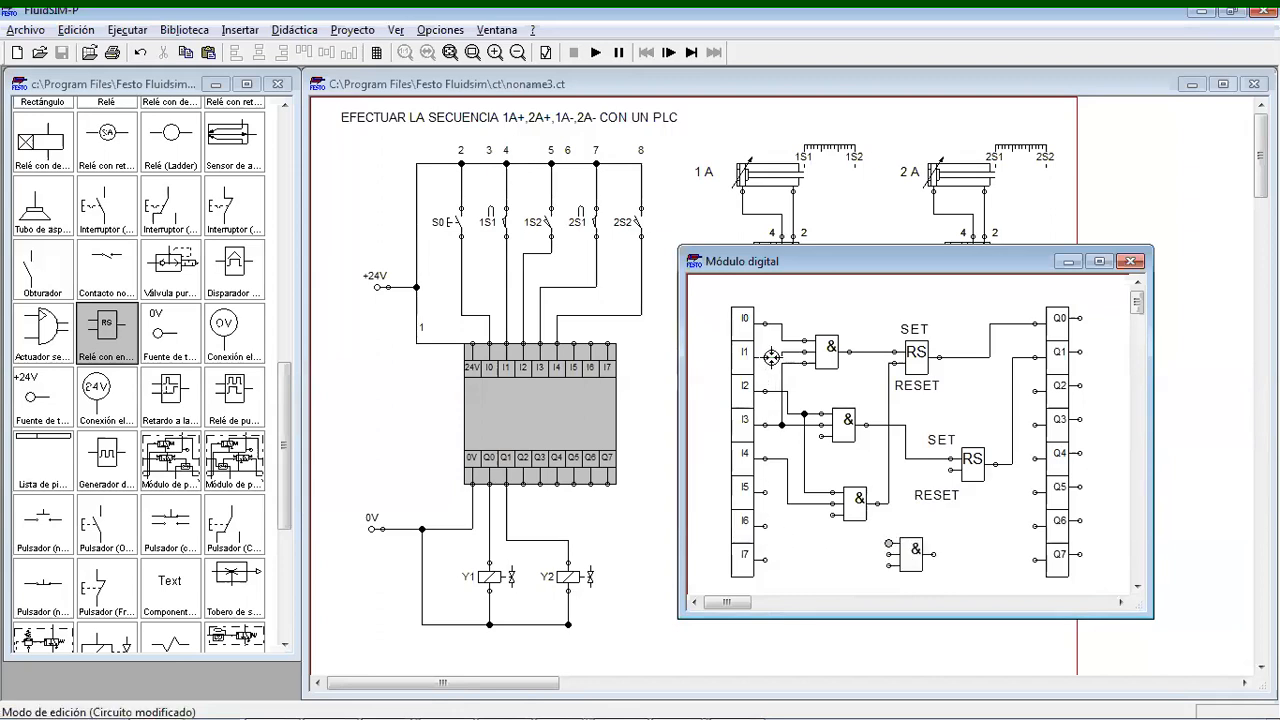
Try wiring I1 to the lowest AND gate's first input, and delete that connection
drag(773, 357, 888, 543)
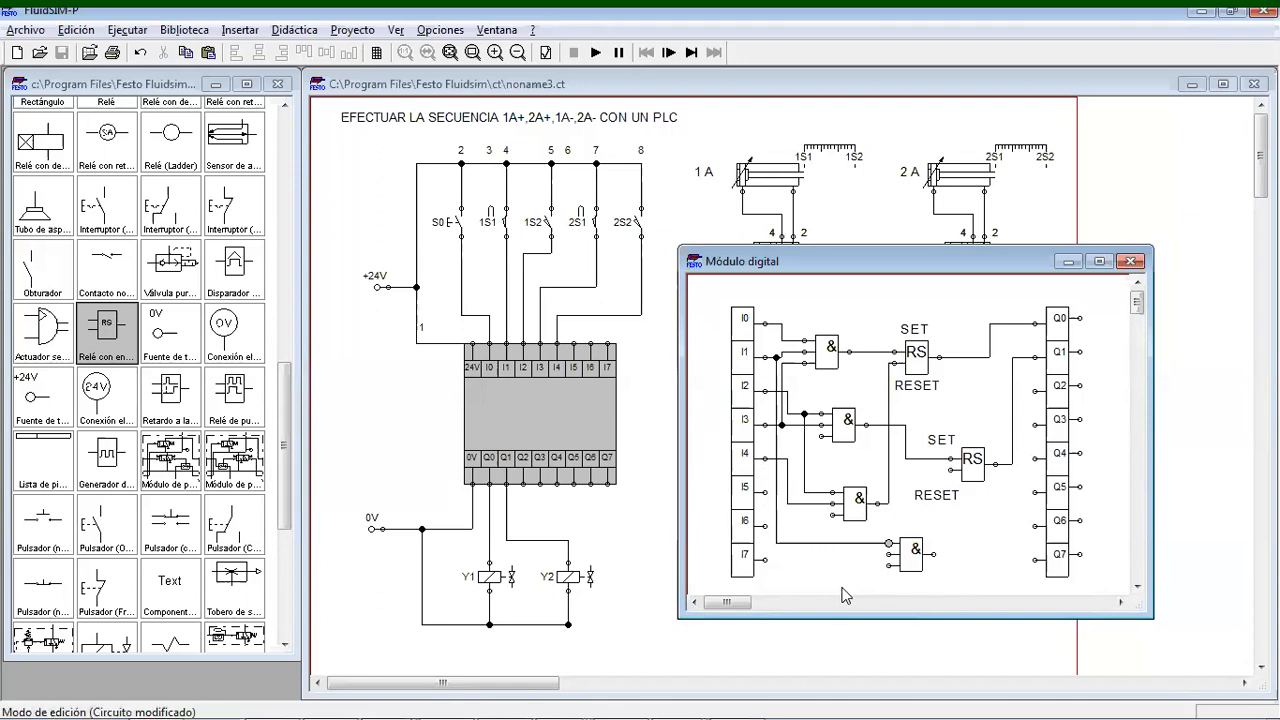
click(777, 355)
key(Delete)
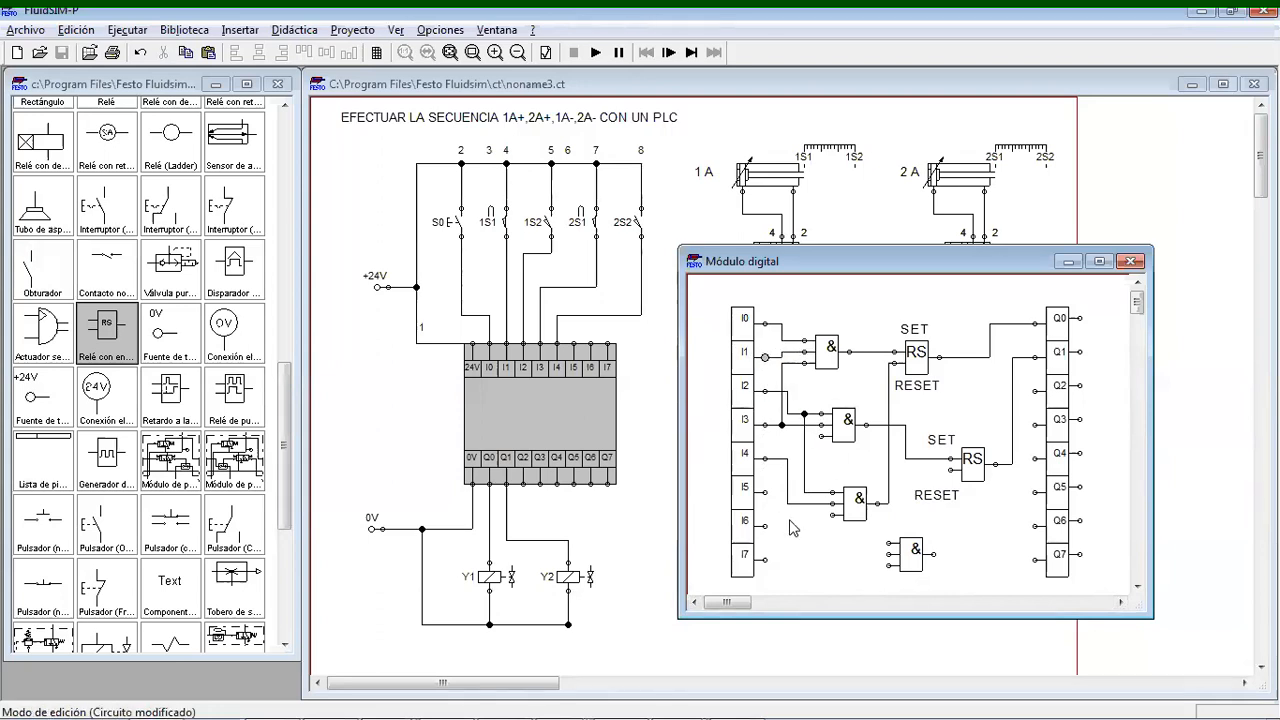
Nudge the upper AND gate down level with I1 and branch the I4 line to the lowest AND gate's first input
click(834, 356)
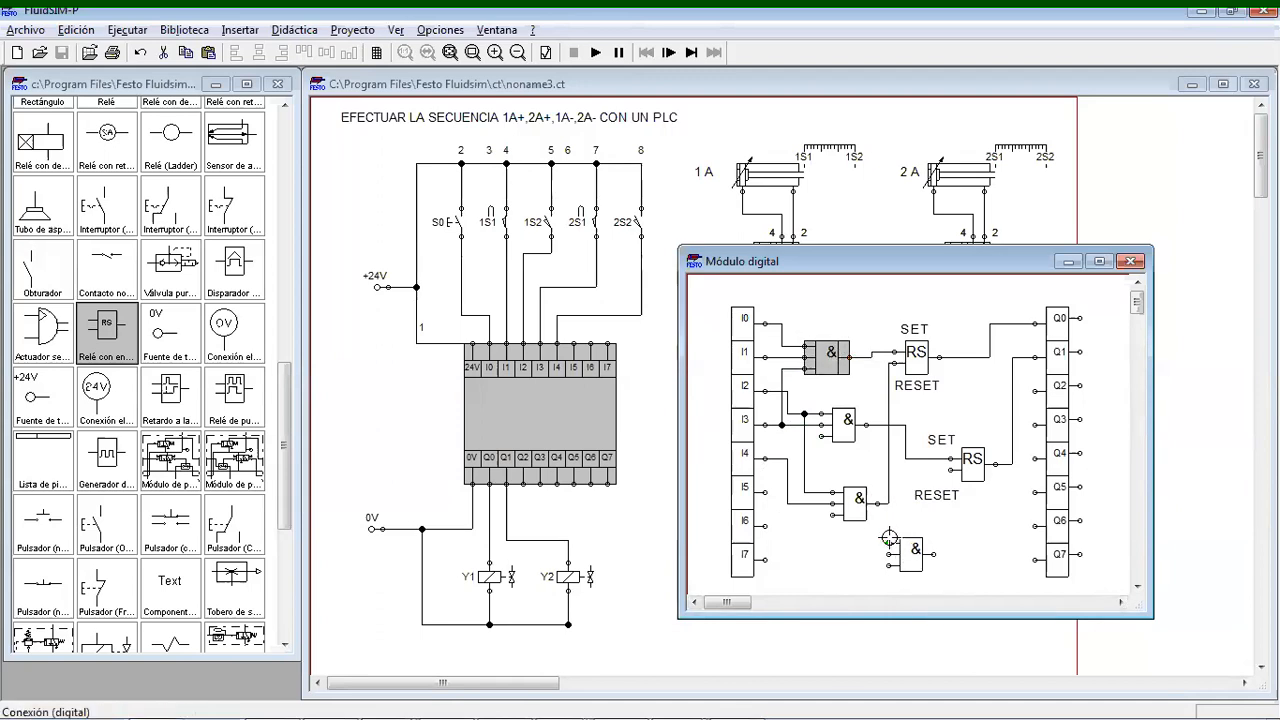
click(788, 506)
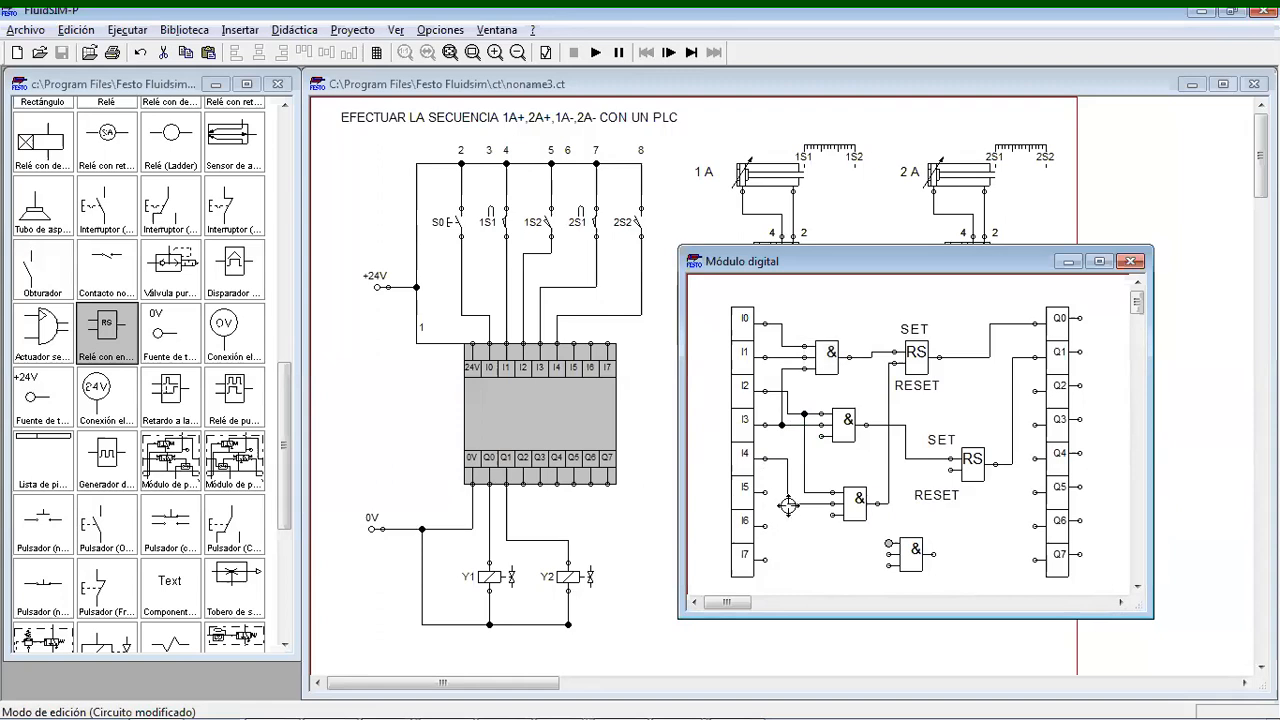
drag(792, 504, 805, 504)
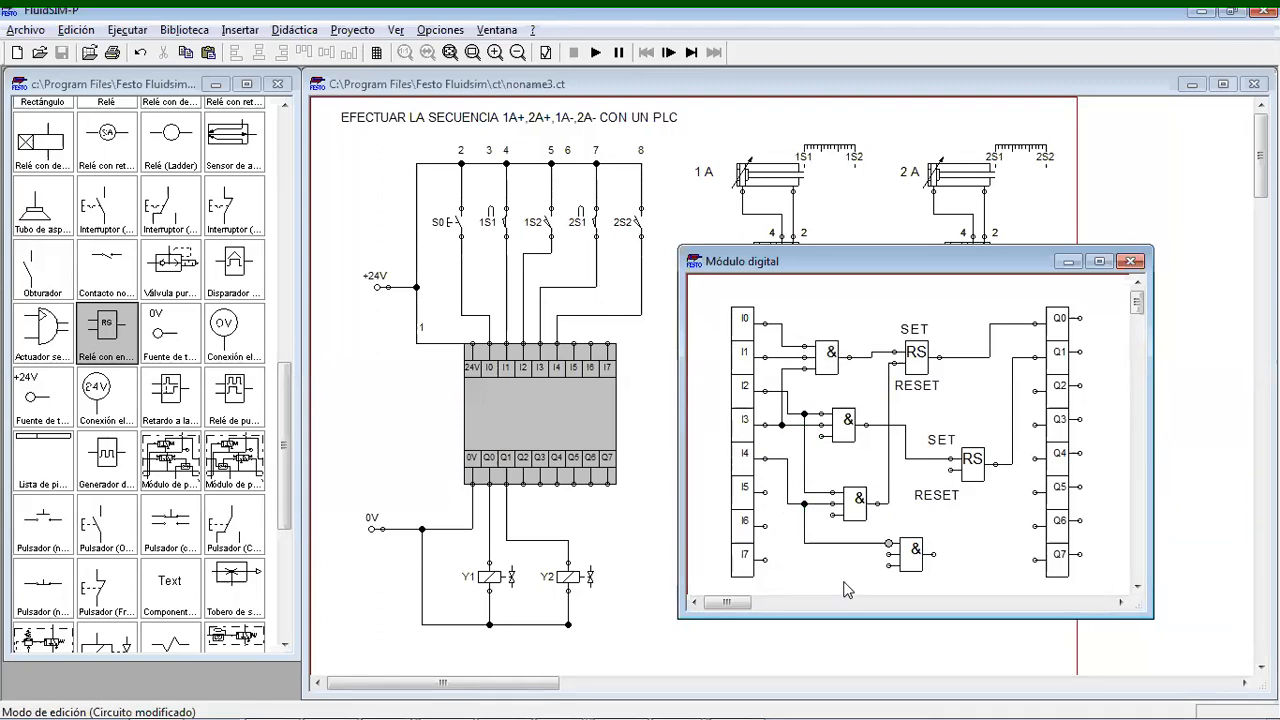